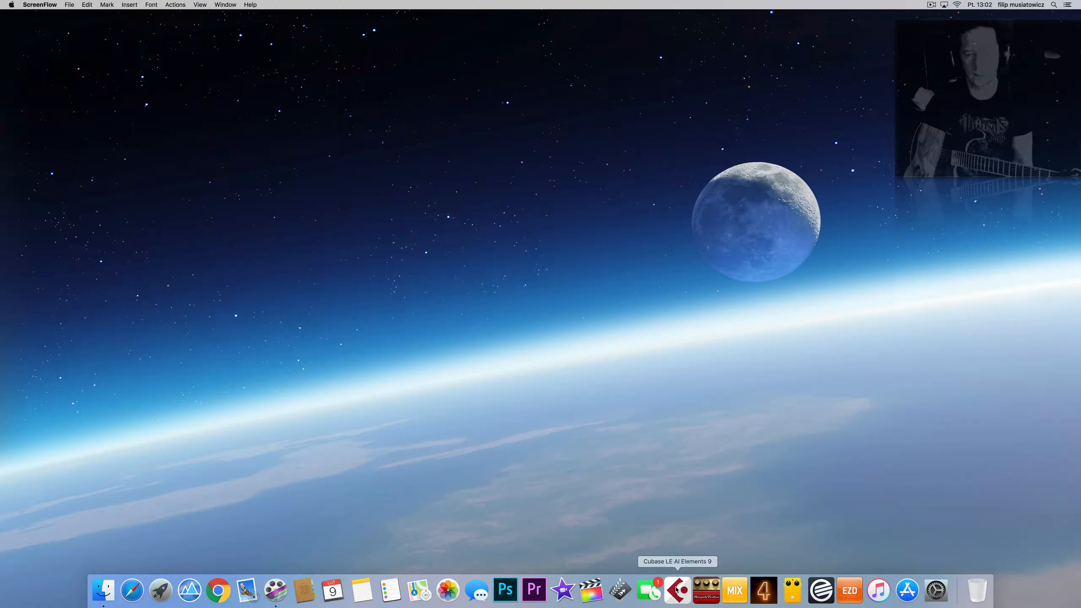
Step: Launch Cubase from the Dock and start an empty project, Untitled1, from the Hub
{"action": "left_click", "coordinate": [675, 592]}
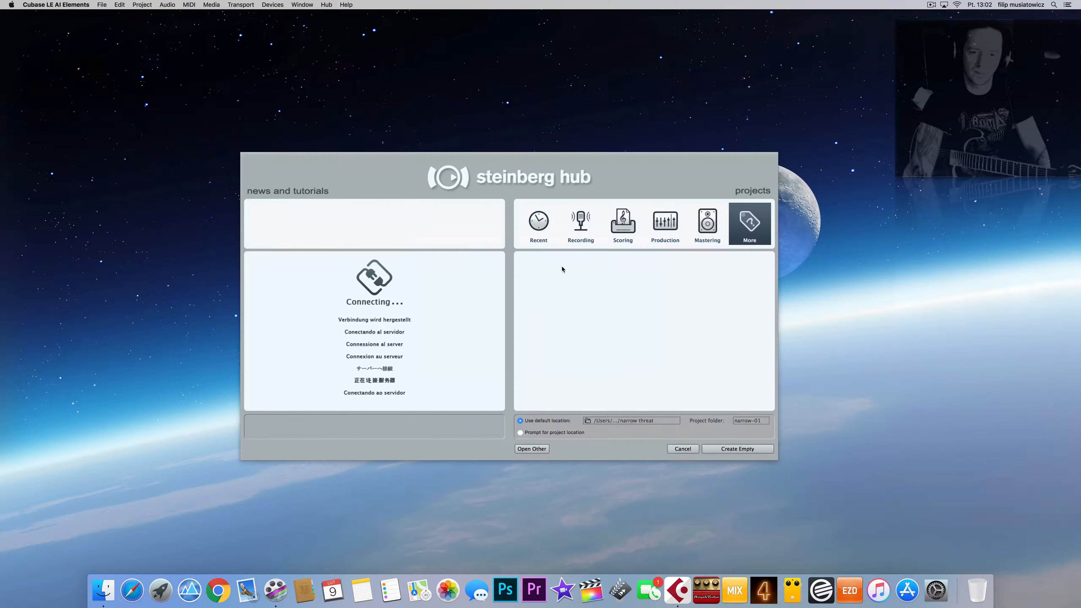
{"action": "double_click", "coordinate": [551, 264]}
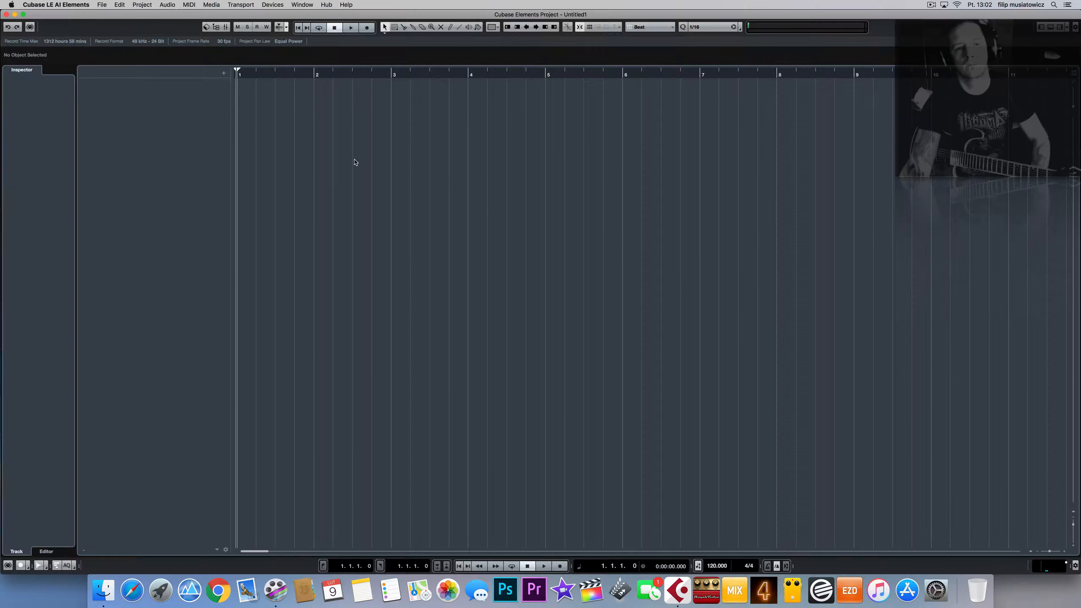
Step: Show the Add Audio Track / Add Instrument Track context menu in the empty track list
{"action": "left_click", "coordinate": [189, 116]}
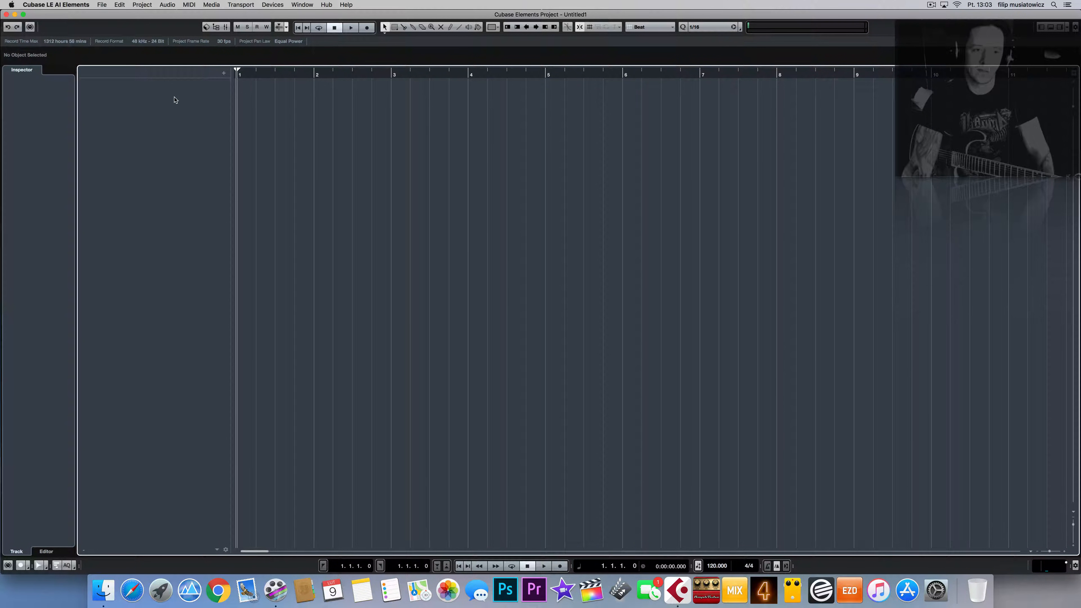
{"action": "right_click", "coordinate": [167, 146]}
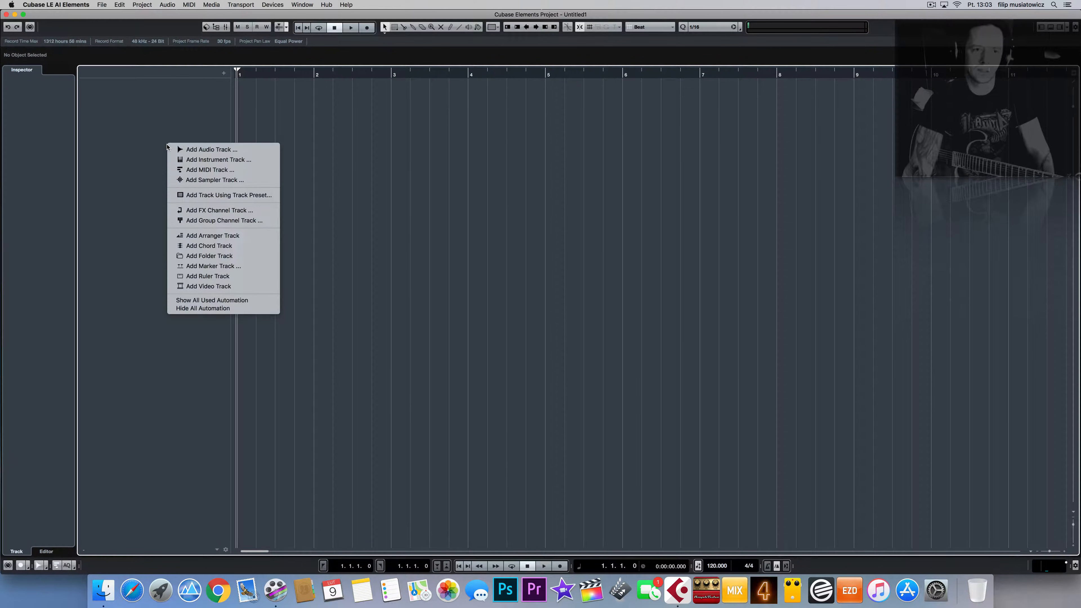
{"action": "right_click", "coordinate": [149, 84]}
{"action": "right_click", "coordinate": [118, 126]}
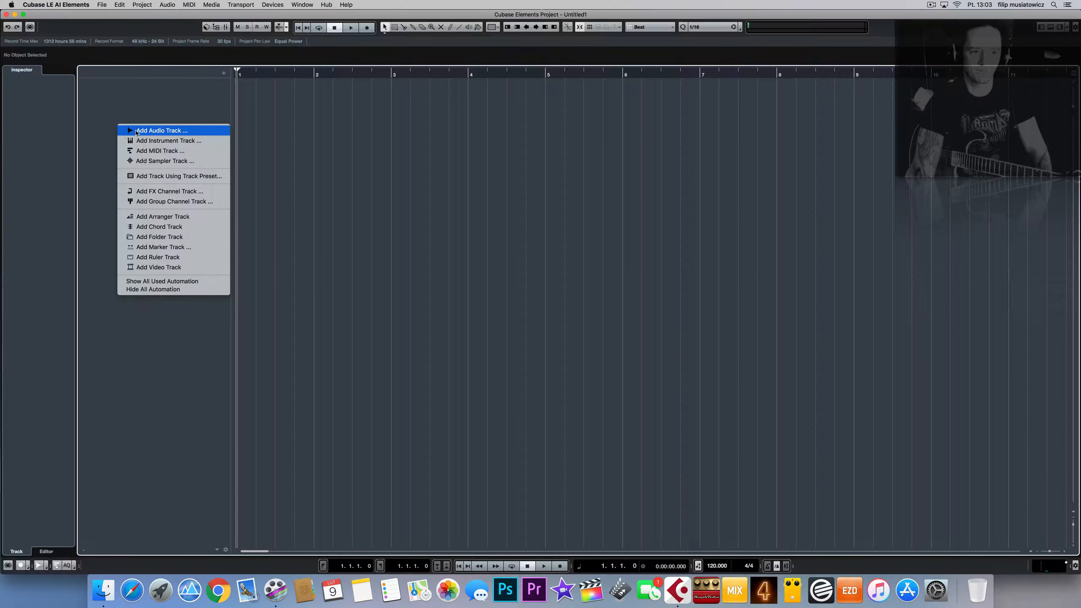
{"action": "left_click", "coordinate": [178, 112]}
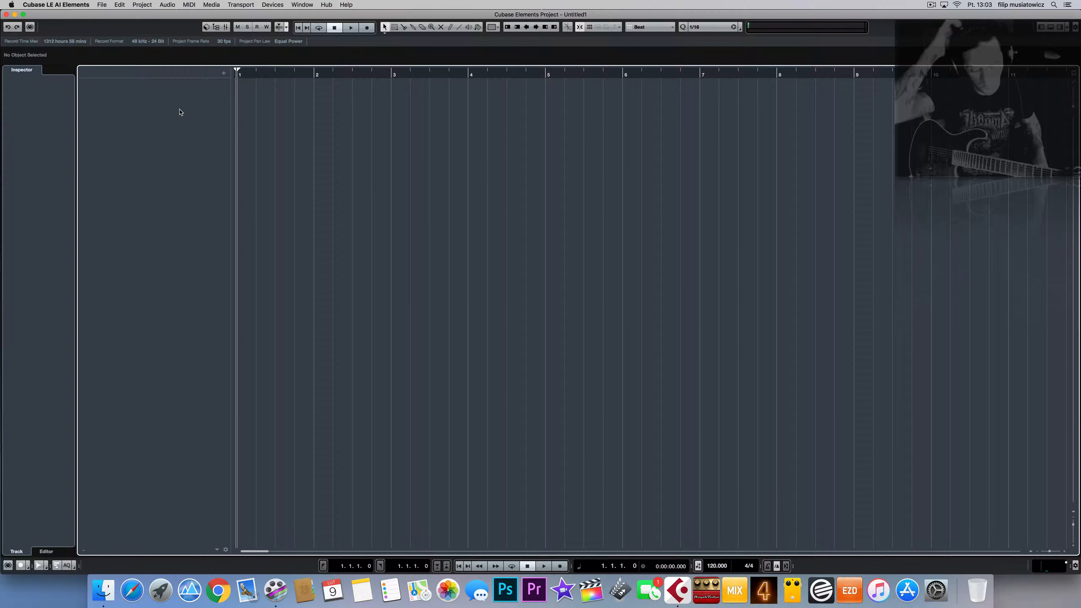
{"action": "right_click", "coordinate": [171, 141]}
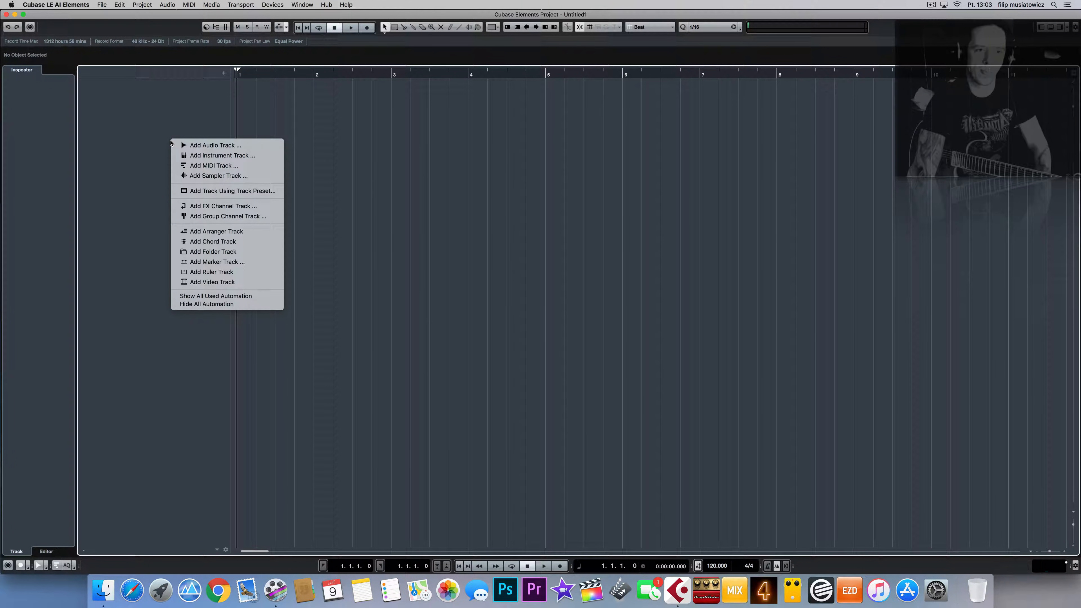
{"action": "right_click", "coordinate": [166, 121]}
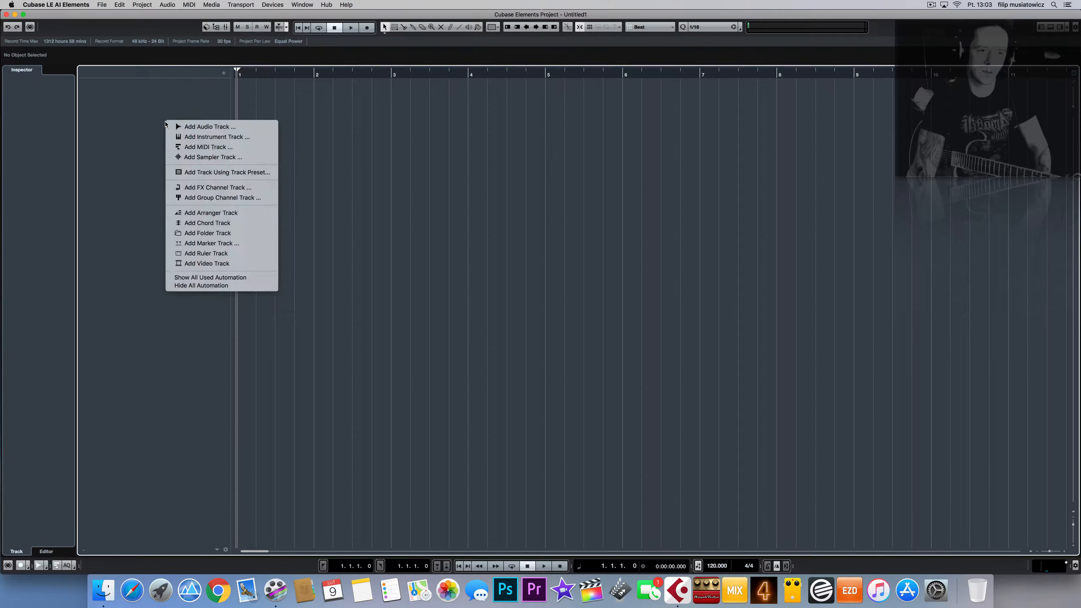
Step: Add an instrument track with EZdrummer chosen as its instrument
{"action": "left_click", "coordinate": [235, 138]}
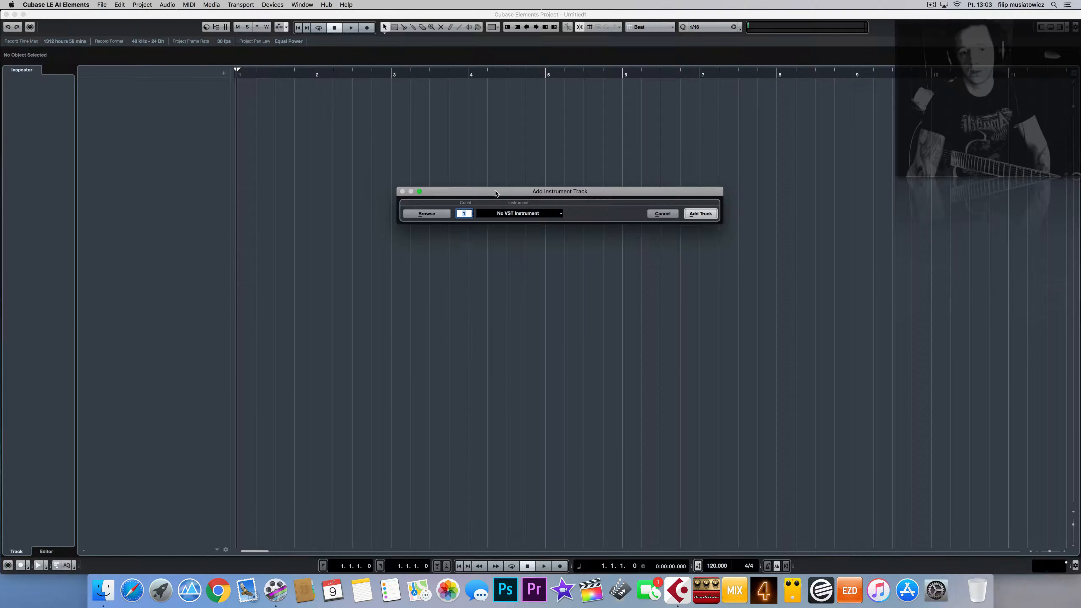
{"action": "left_click_drag", "start_coordinate": [496, 194], "coordinate": [488, 219]}
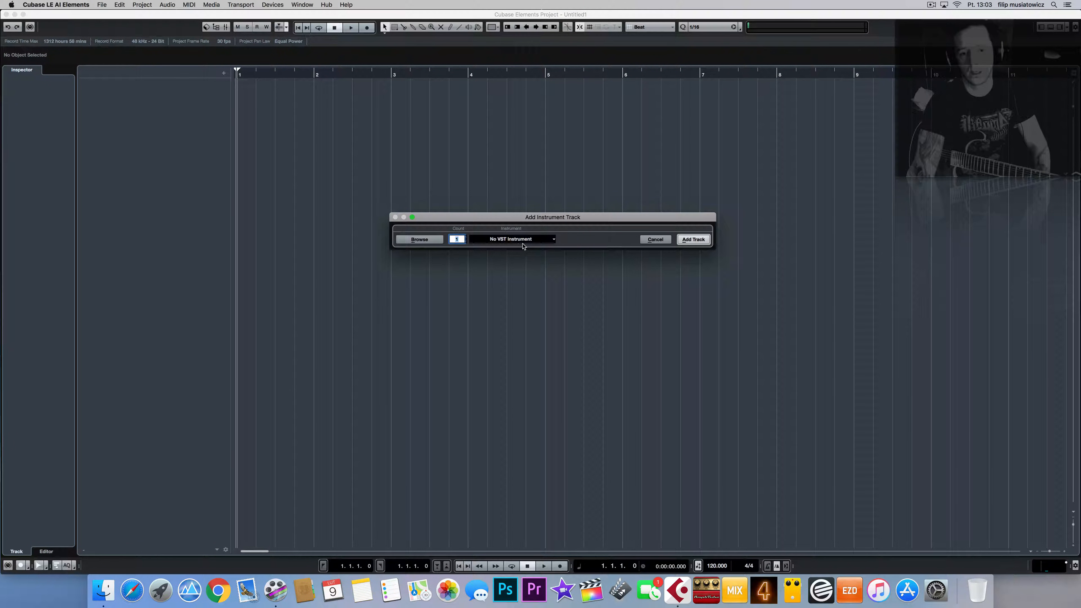
{"action": "left_click", "coordinate": [551, 241]}
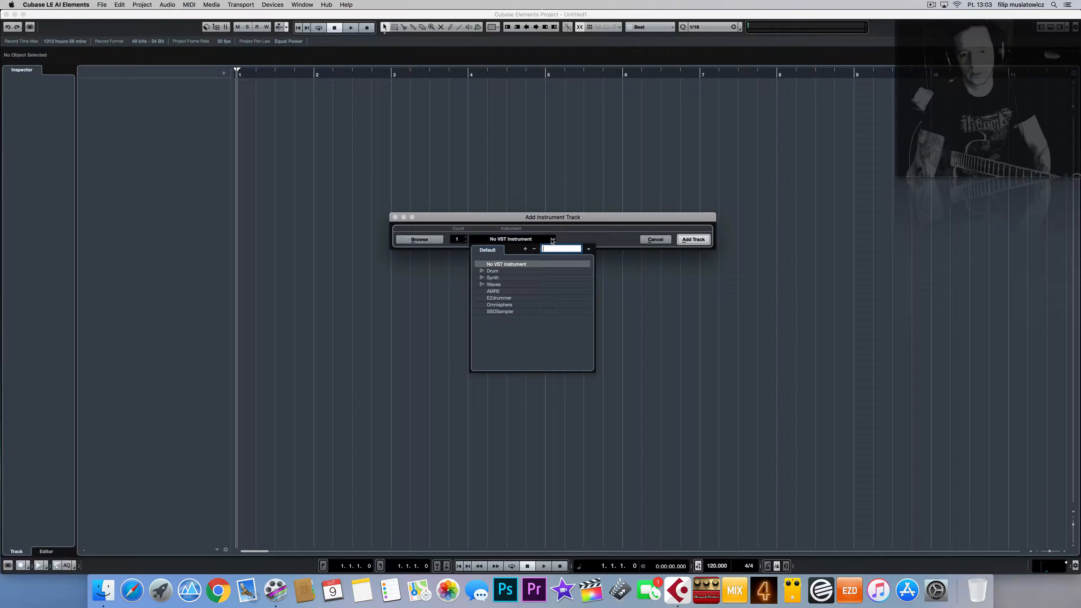
{"action": "left_click", "coordinate": [552, 241]}
{"action": "left_click", "coordinate": [552, 241]}
{"action": "left_click", "coordinate": [552, 241]}
{"action": "left_click", "coordinate": [532, 240]}
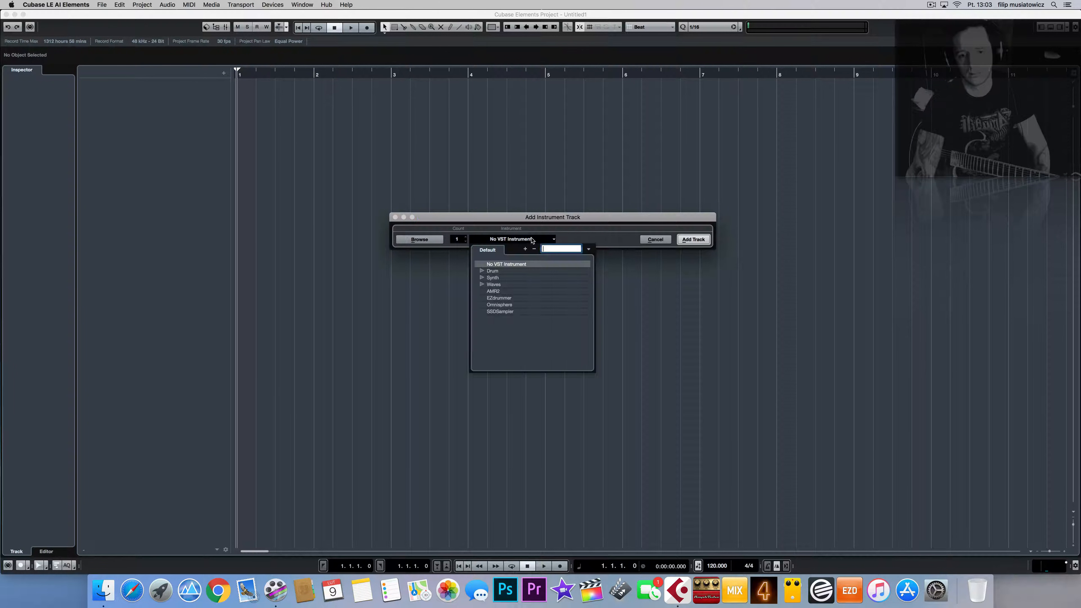
{"action": "left_click", "coordinate": [557, 240]}
{"action": "left_click", "coordinate": [558, 241]}
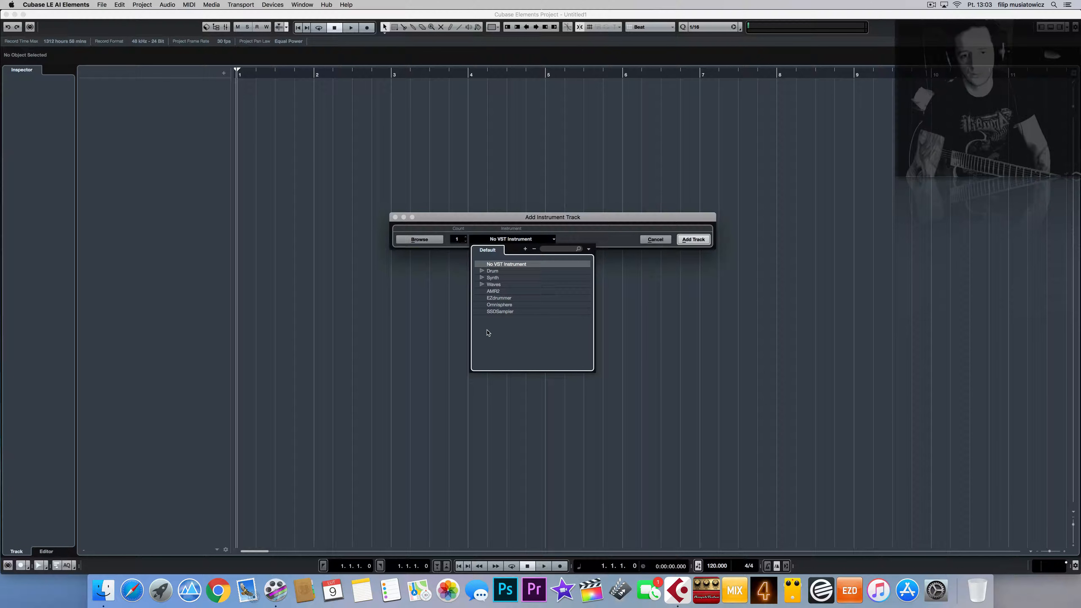
{"action": "left_click", "coordinate": [496, 300]}
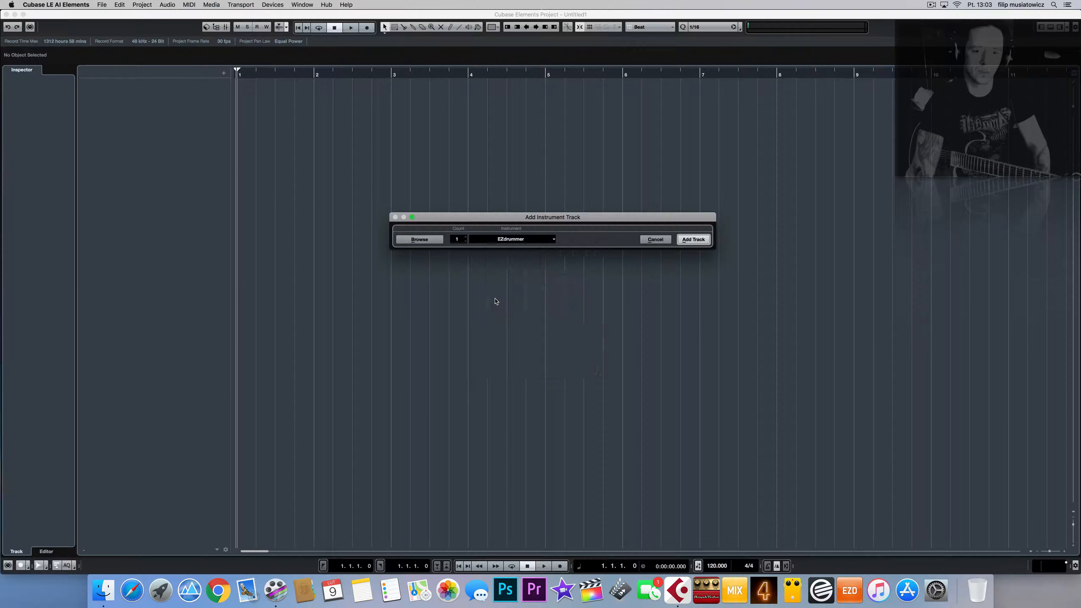
{"action": "left_click", "coordinate": [691, 239]}
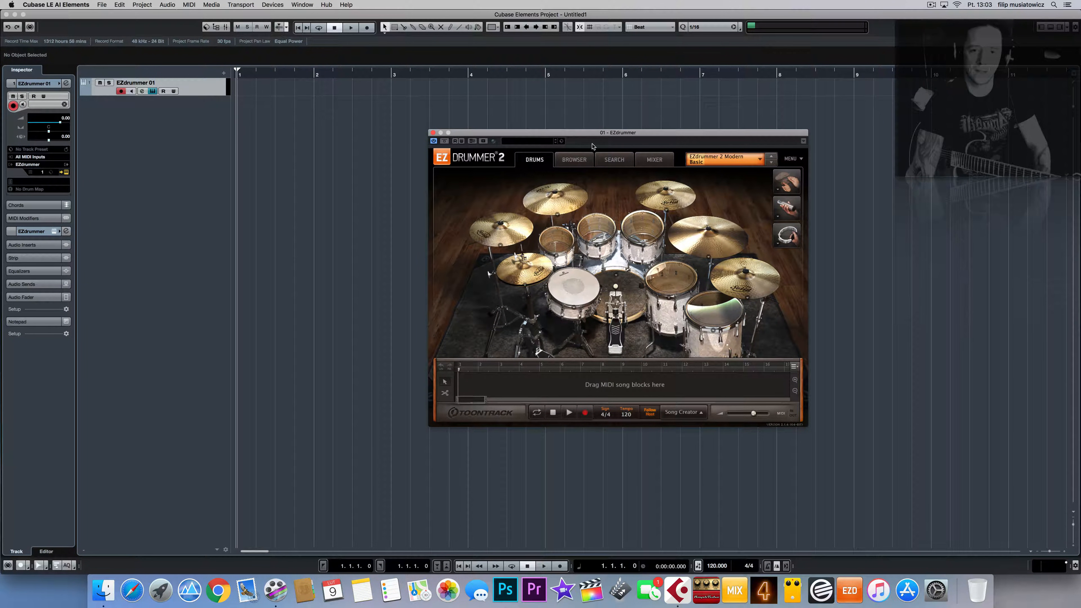
Step: Audition the default EZdrummer kit's snare, toms, hi-hat and cymbals
{"action": "left_click_drag", "start_coordinate": [628, 144], "coordinate": [531, 160]}
{"action": "left_click", "coordinate": [462, 301]}
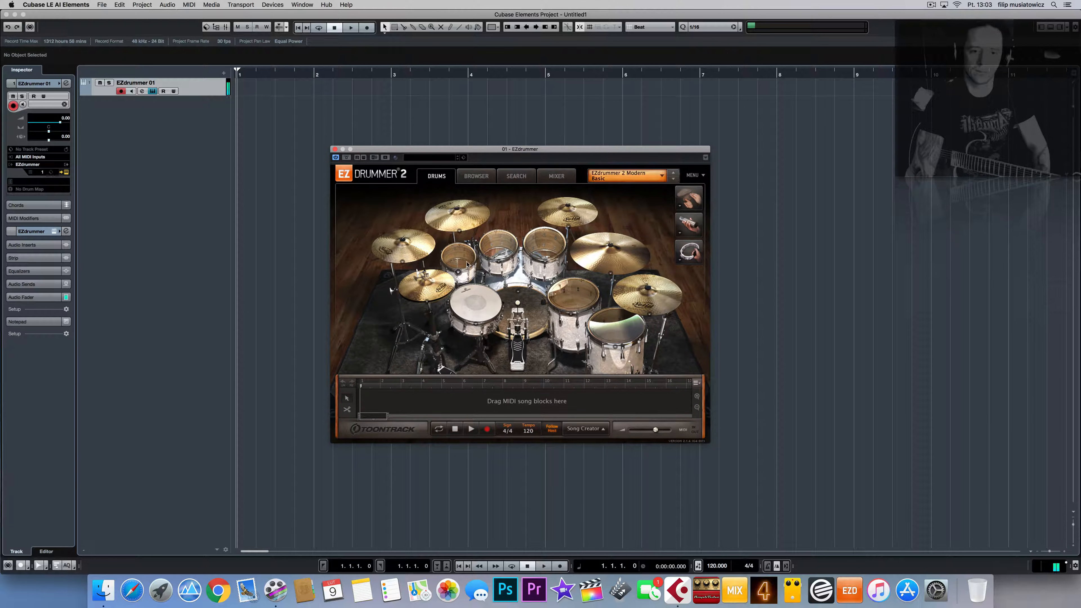
{"action": "left_click", "coordinate": [459, 258]}
{"action": "left_click", "coordinate": [498, 251]}
{"action": "left_click", "coordinate": [542, 247]}
{"action": "left_click", "coordinate": [546, 250]}
{"action": "left_click", "coordinate": [573, 294]}
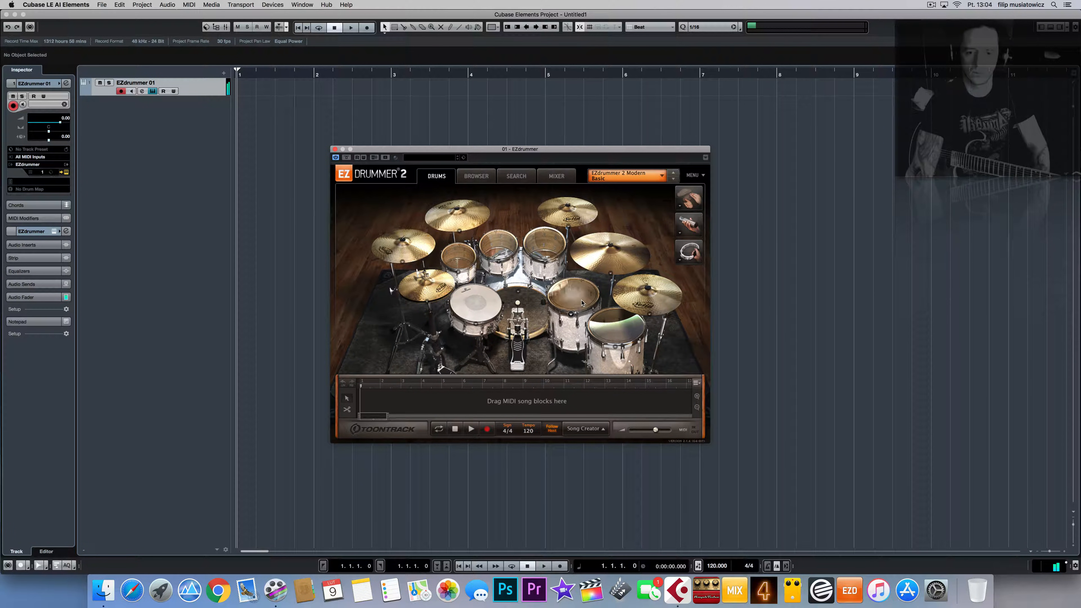
{"action": "left_click", "coordinate": [613, 325]}
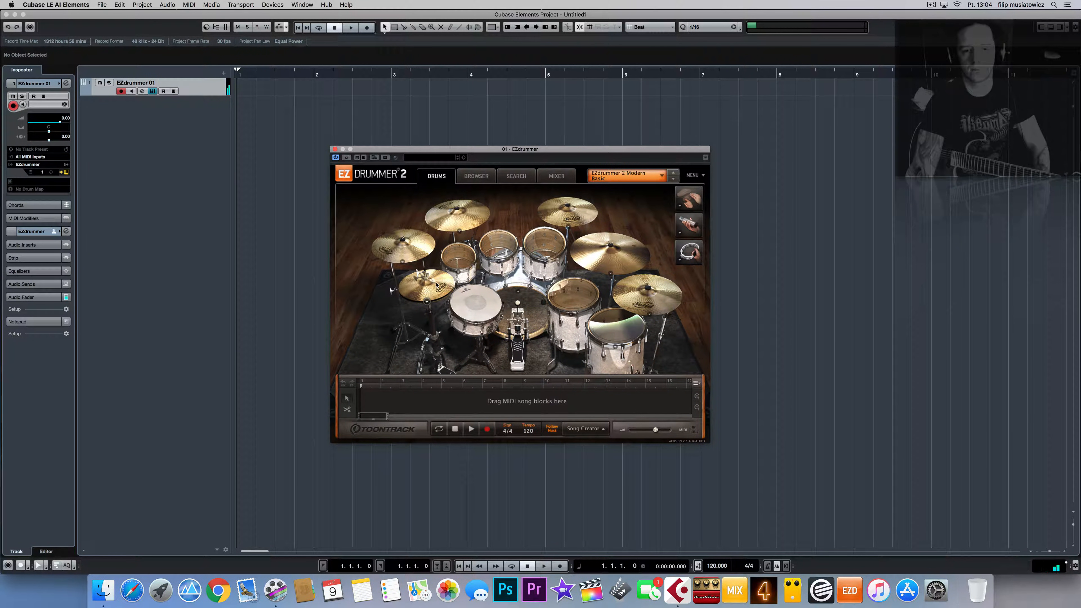
{"action": "left_click", "coordinate": [427, 291]}
{"action": "left_click", "coordinate": [406, 252]}
{"action": "left_click", "coordinate": [461, 221]}
{"action": "left_click", "coordinate": [581, 223]}
{"action": "left_click", "coordinate": [610, 252]}
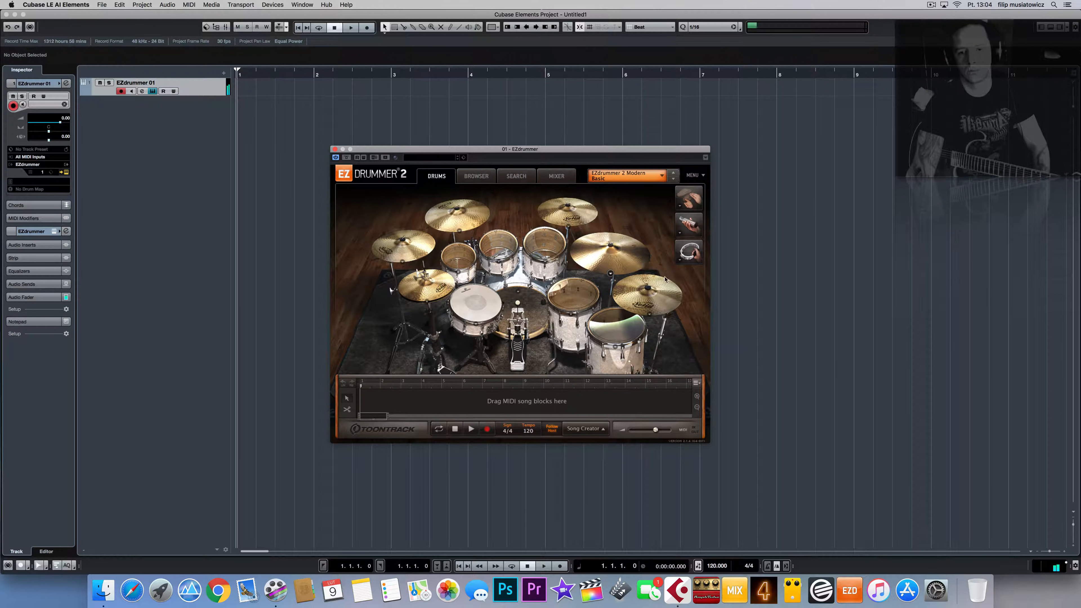
{"action": "left_click", "coordinate": [644, 295]}
Step: Load the Metal! Basic drum kit and audition its snare, kicks and toms
{"action": "left_click", "coordinate": [668, 177]}
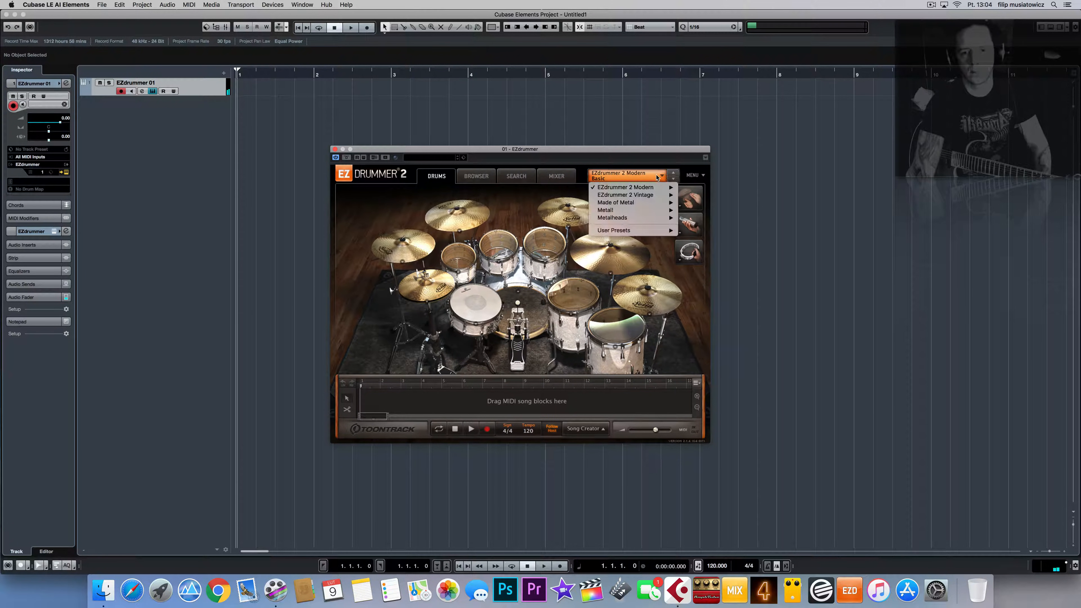
{"action": "mouse_move", "coordinate": [638, 210]}
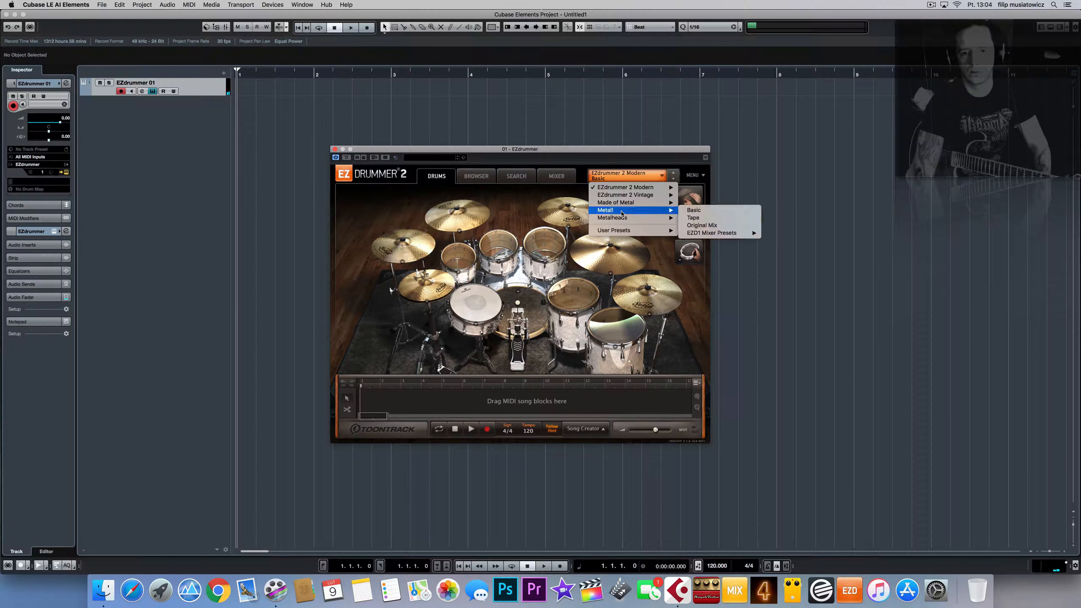
{"action": "left_click", "coordinate": [712, 211]}
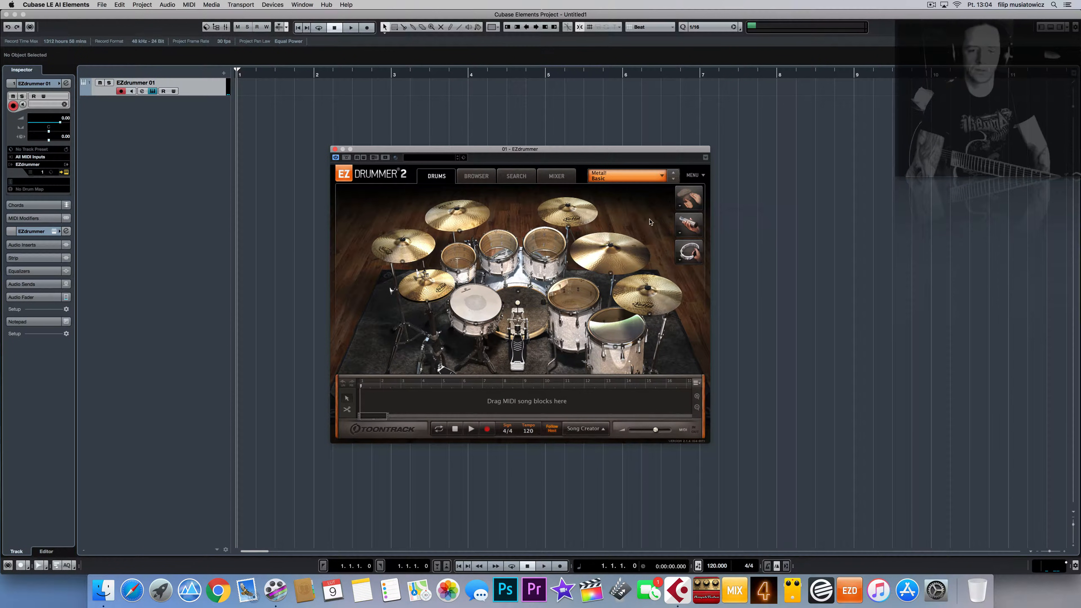
{"action": "left_click", "coordinate": [518, 295]}
{"action": "left_click", "coordinate": [543, 305]}
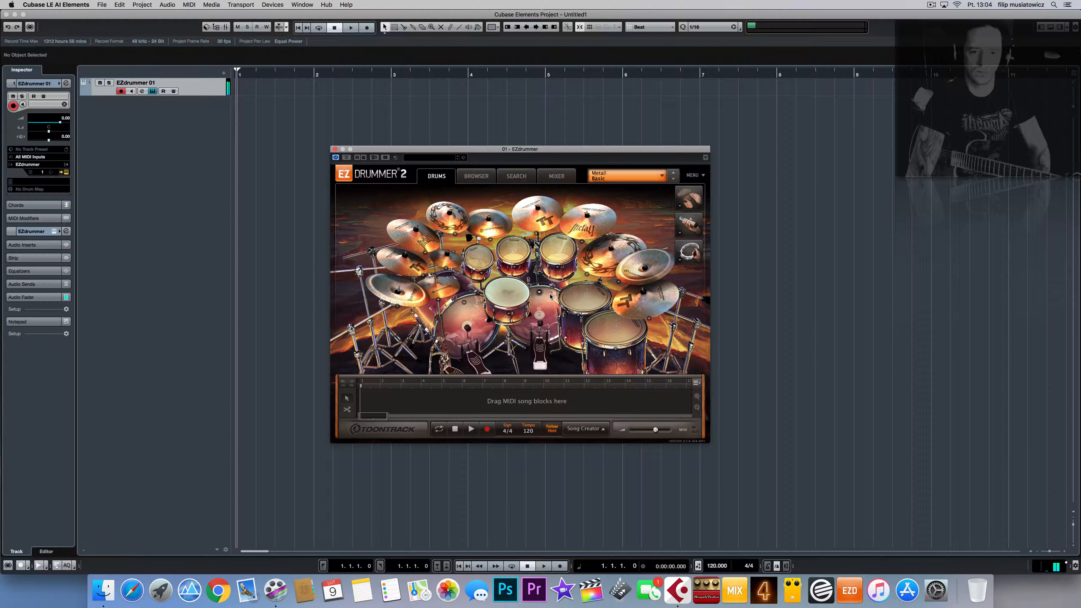
{"action": "left_click", "coordinate": [543, 304]}
{"action": "left_click", "coordinate": [513, 294]}
{"action": "left_click", "coordinate": [479, 259]}
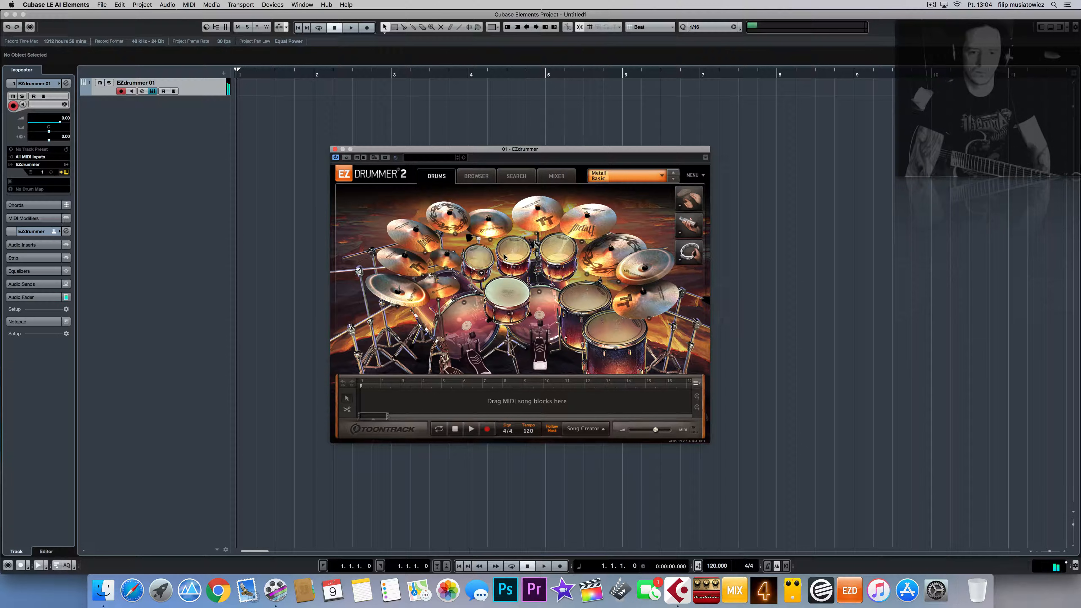
{"action": "left_click", "coordinate": [513, 250]}
{"action": "left_click", "coordinate": [558, 250]}
{"action": "left_click", "coordinate": [585, 297]}
{"action": "left_click", "coordinate": [613, 321]}
Step: Audition the Metal! Basic kit's cymbals, china and hi-hat
{"action": "left_click", "coordinate": [646, 301]}
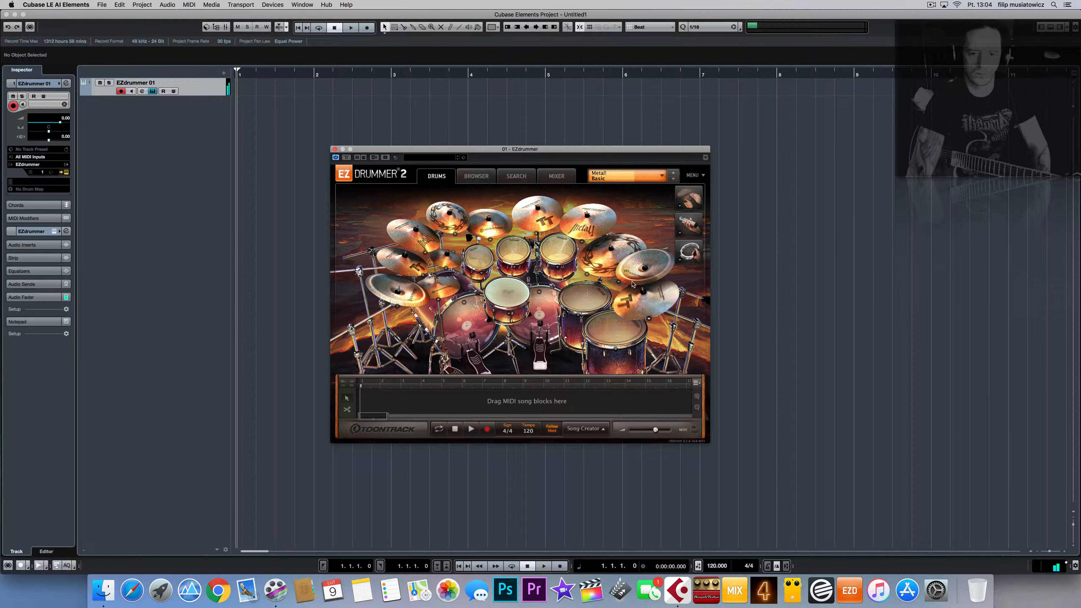
{"action": "left_click", "coordinate": [645, 267]}
{"action": "left_click", "coordinate": [611, 255]}
{"action": "left_click", "coordinate": [588, 222]}
{"action": "left_click", "coordinate": [538, 216]}
{"action": "left_click", "coordinate": [490, 223]}
{"action": "left_click", "coordinate": [451, 220]}
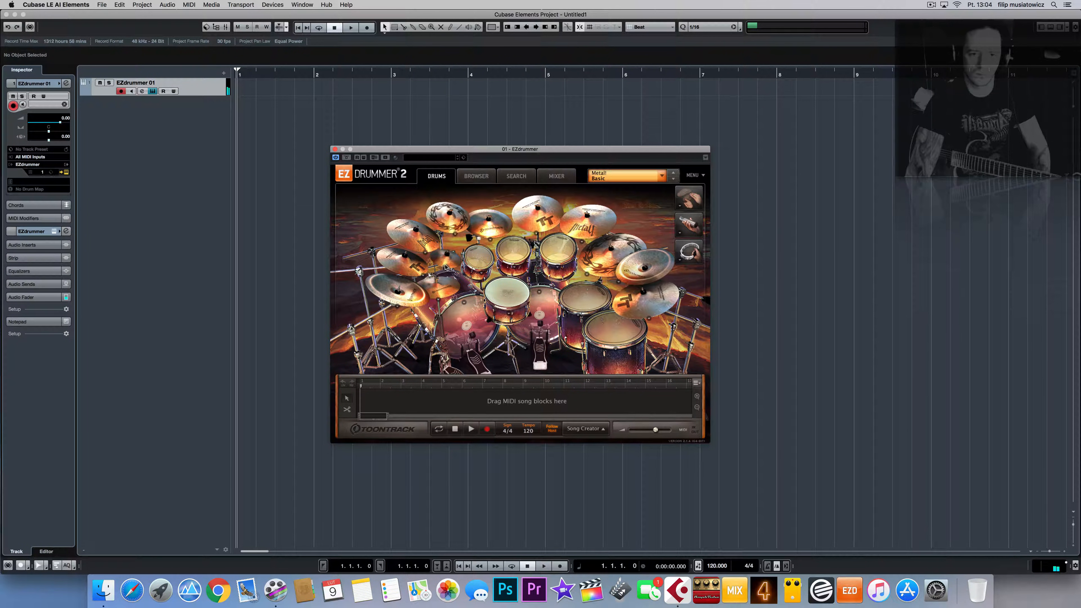
{"action": "left_click", "coordinate": [415, 232]}
{"action": "left_click", "coordinate": [404, 260]}
{"action": "left_click", "coordinate": [409, 294]}
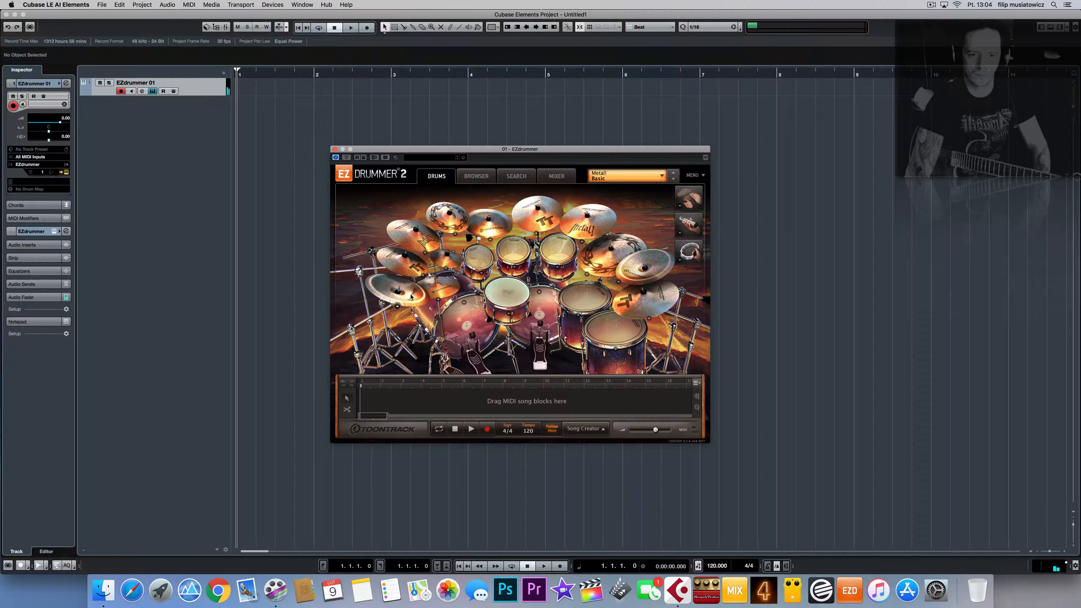
{"action": "left_click", "coordinate": [440, 290]}
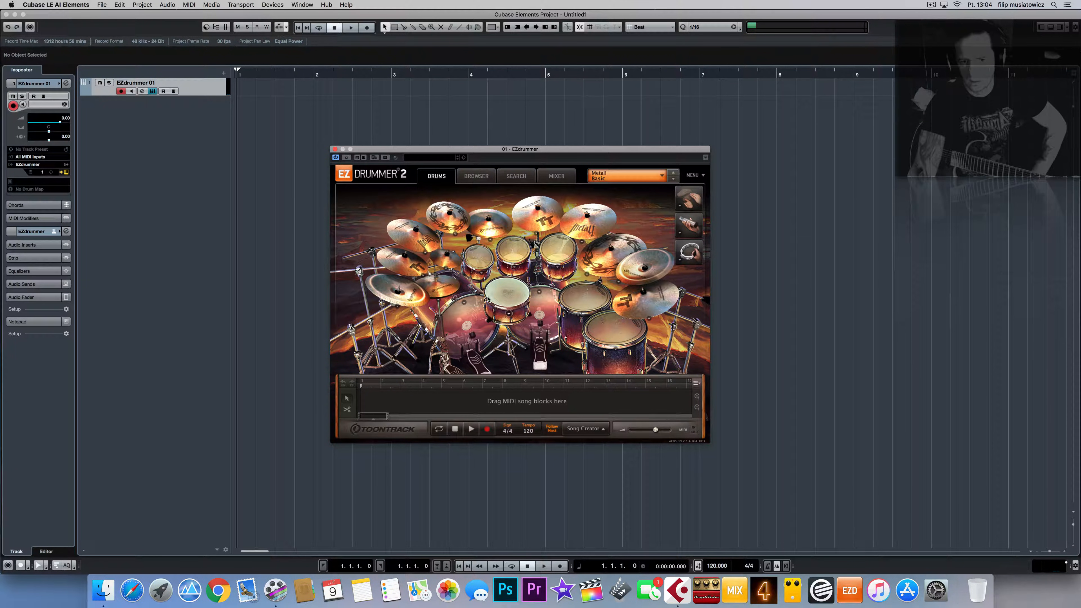
Step: Browse alternative snare sounds, then close the EZdrummer 2 window
{"action": "left_click", "coordinate": [509, 314]}
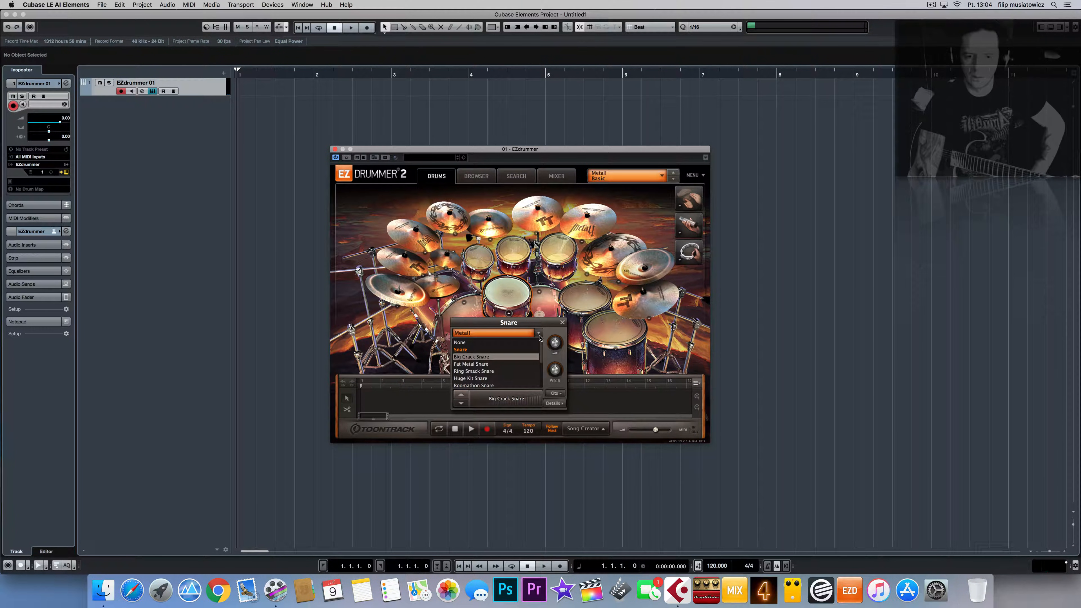
{"action": "left_click", "coordinate": [562, 323]}
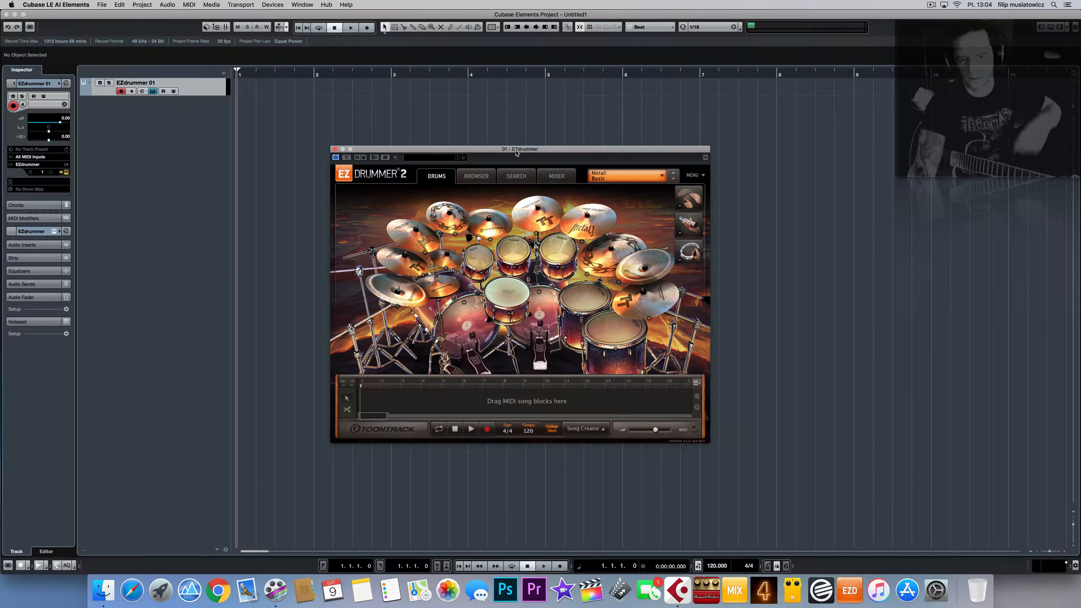
{"action": "left_click", "coordinate": [335, 149]}
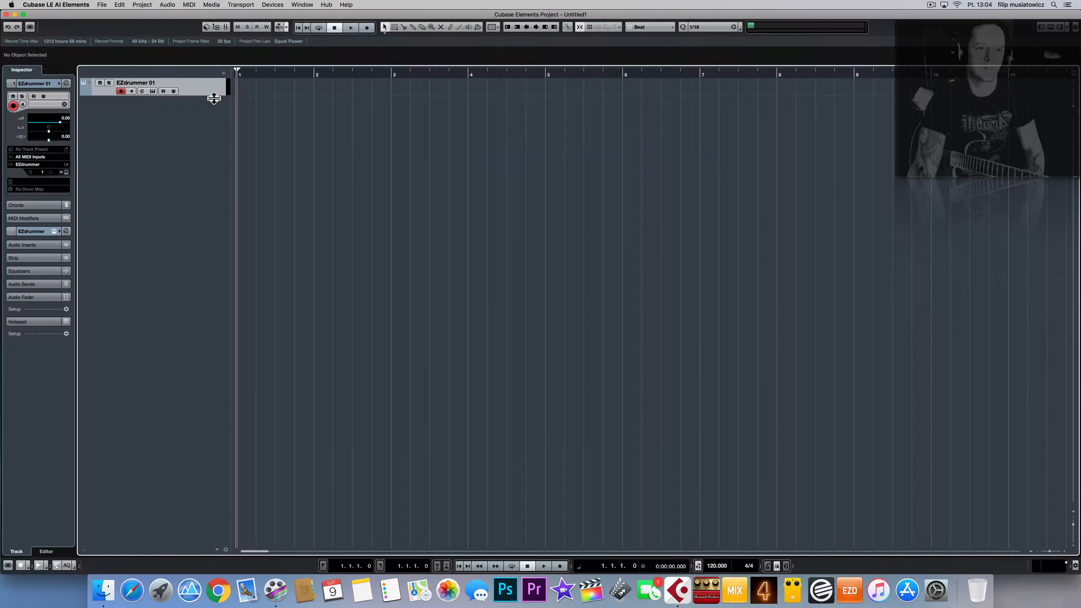
Step: Make the EZdrummer 01 track taller and rename it DRUMS
{"action": "left_click_drag", "start_coordinate": [213, 99], "coordinate": [211, 120]}
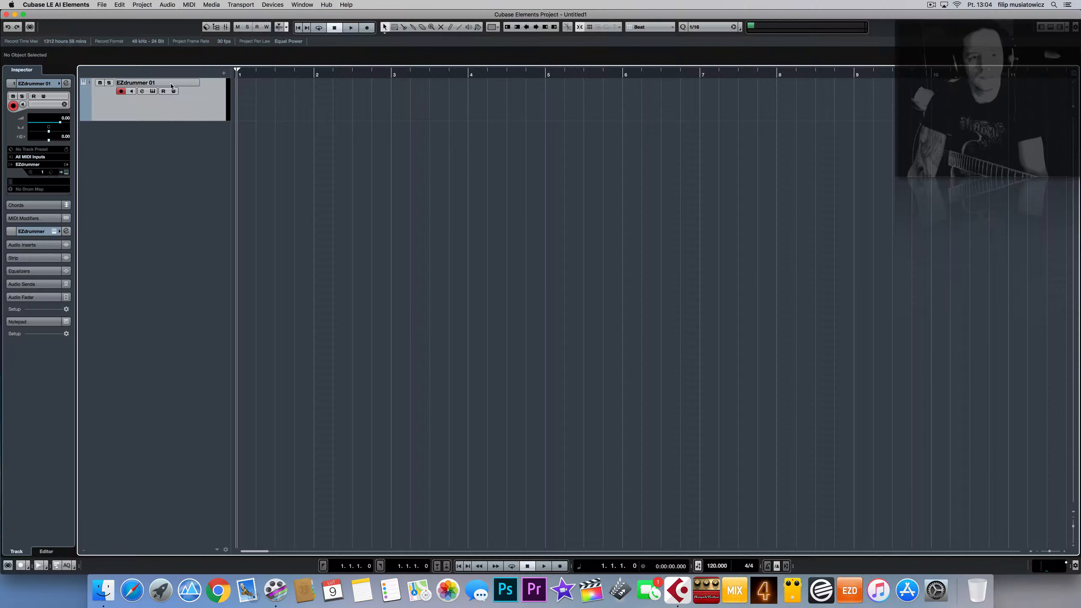
{"action": "double_click", "coordinate": [156, 84]}
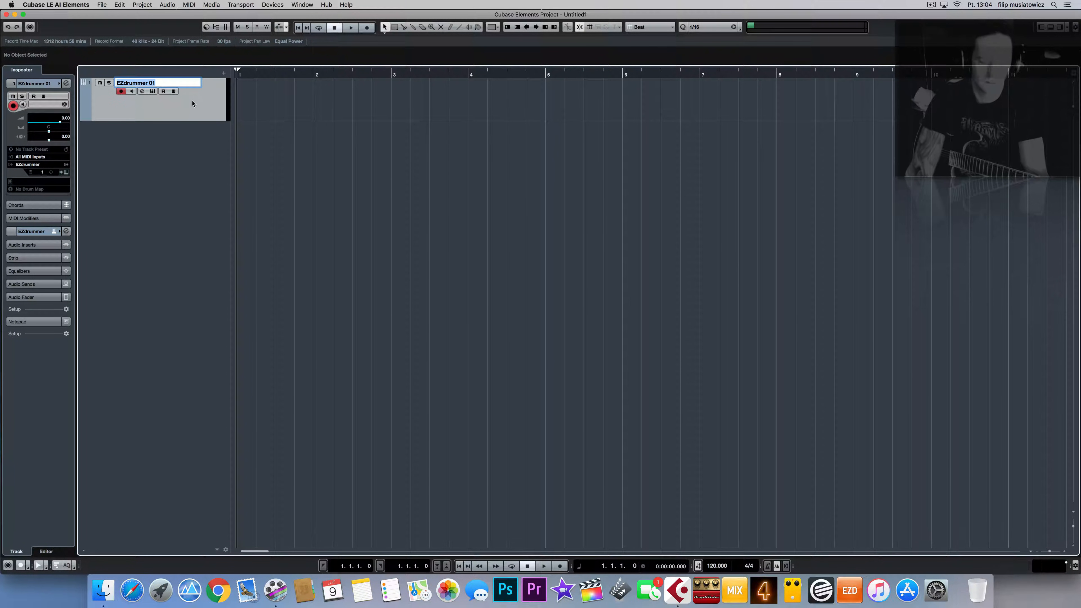
{"action": "type", "text": "DR"}
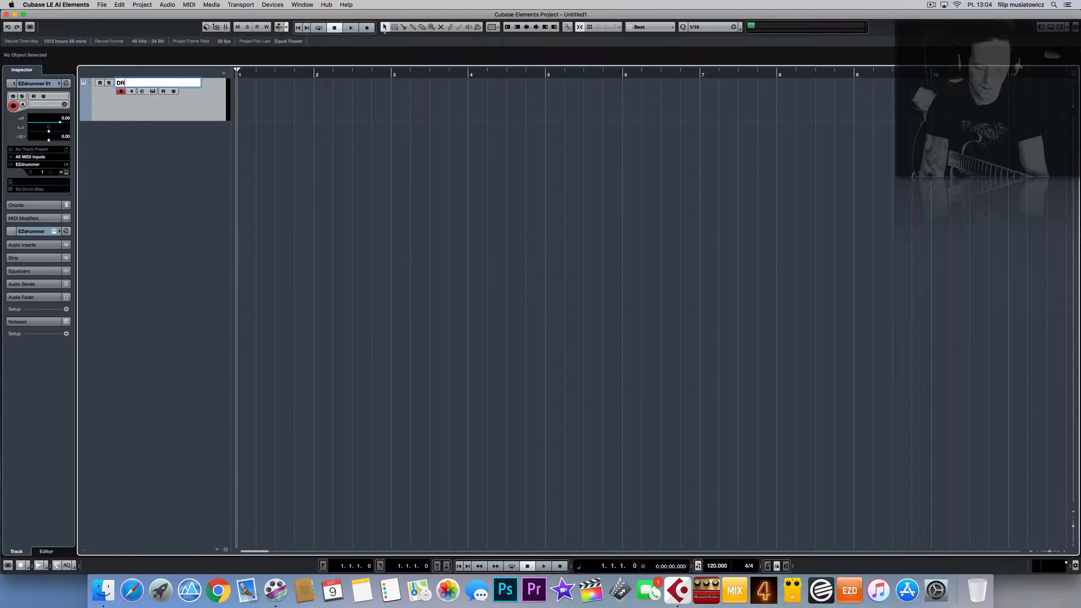
{"action": "type", "text": "UMS"}
{"action": "key", "text": "Return"}
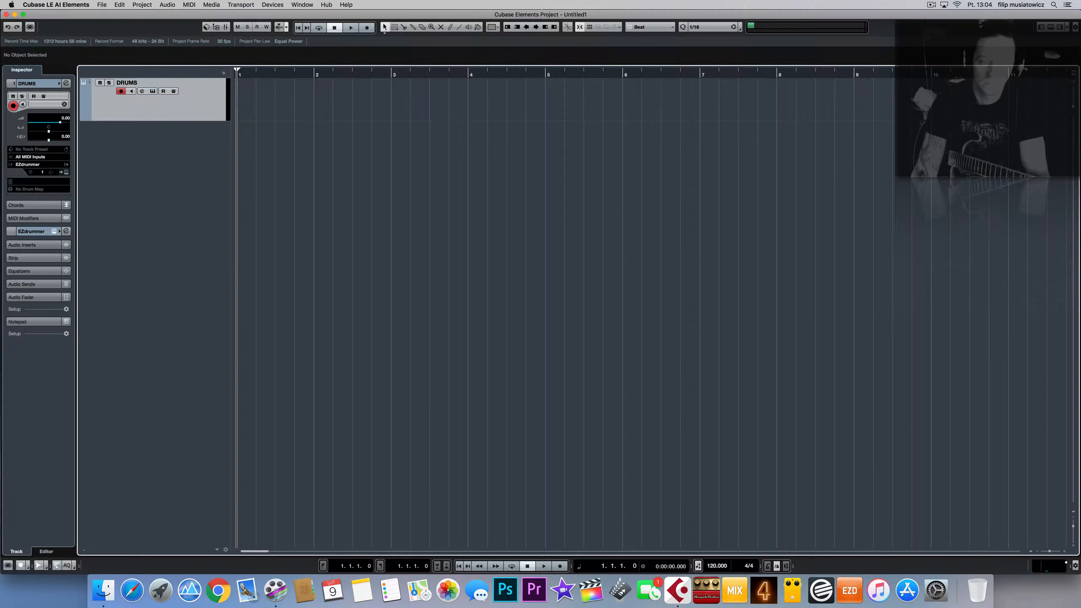
Step: Set up the Add Audio Track dialog for 4 mono tracks named 'guitar'
{"action": "right_click", "coordinate": [152, 149]}
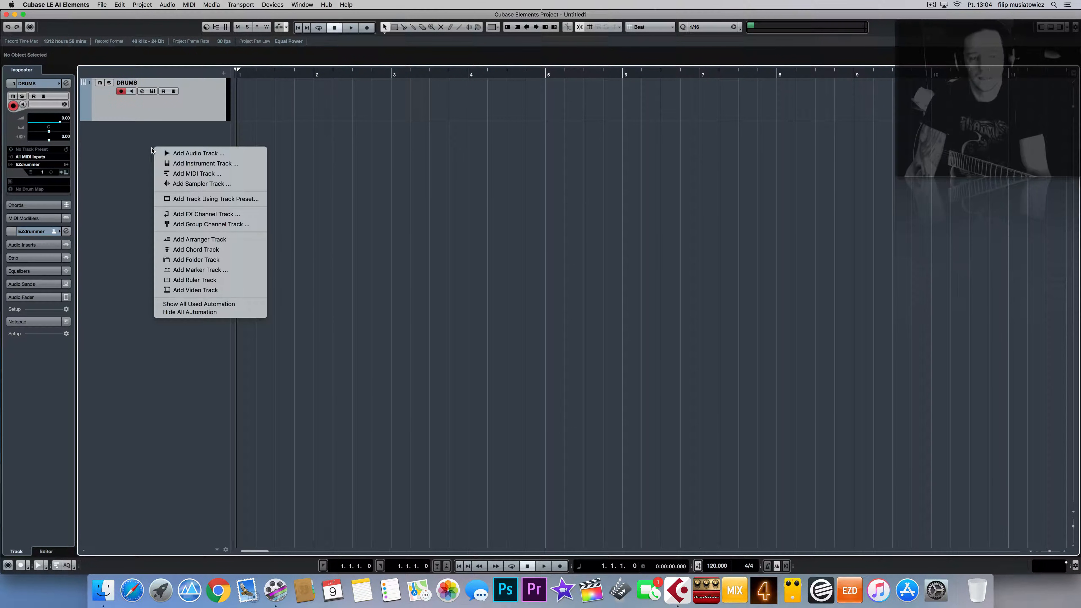
{"action": "right_click", "coordinate": [110, 150]}
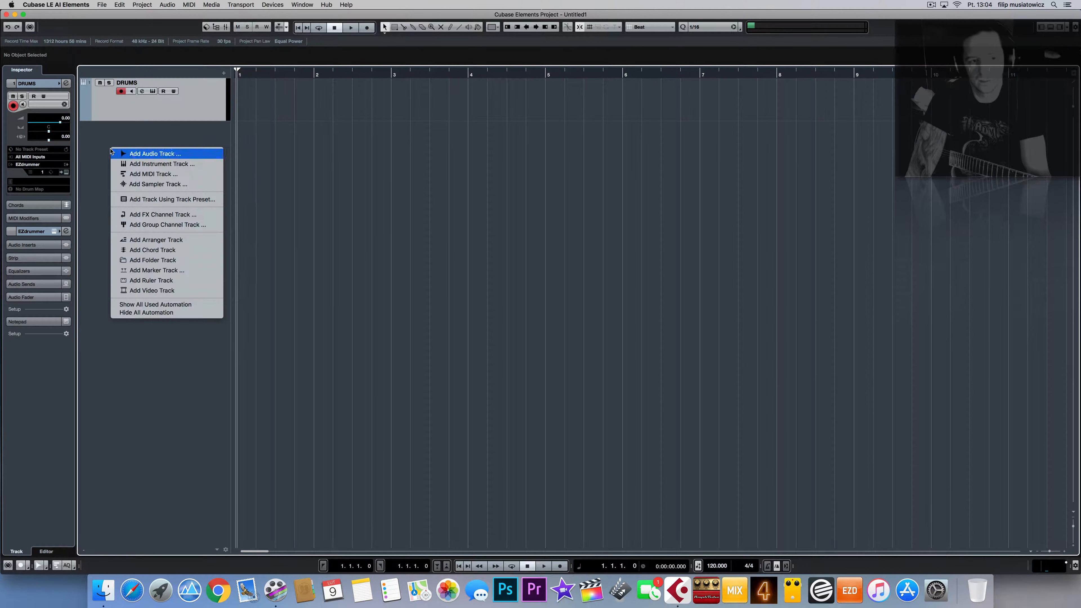
{"action": "right_click", "coordinate": [120, 145]}
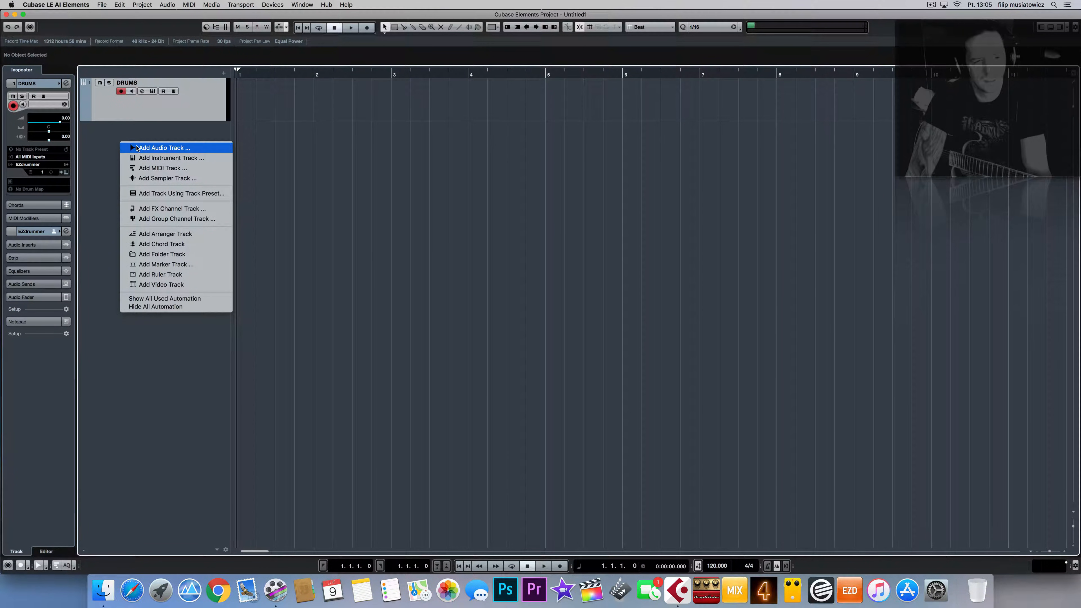
{"action": "left_click", "coordinate": [179, 148]}
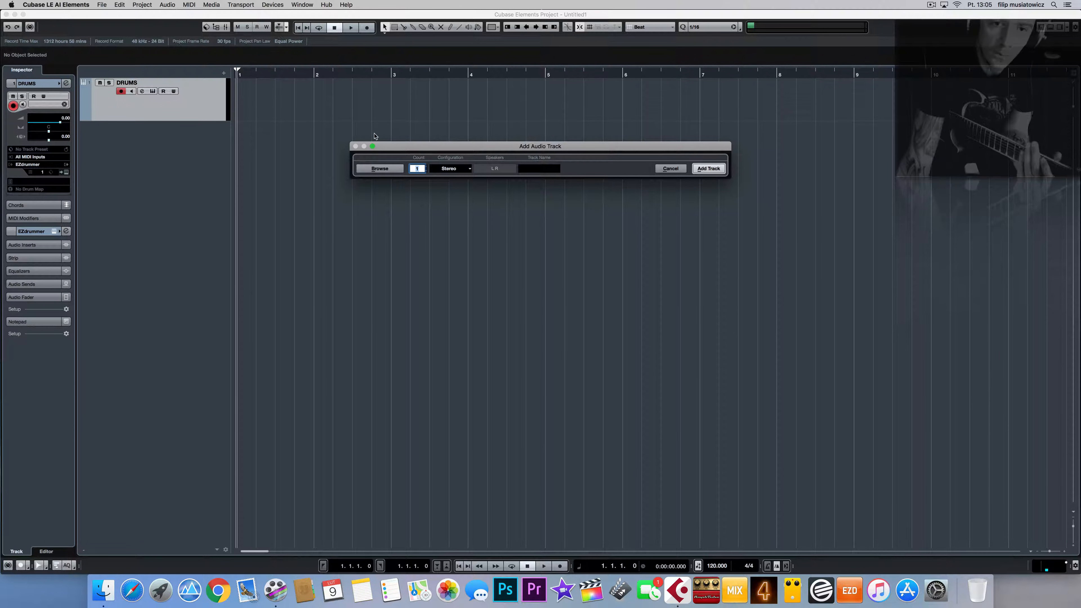
{"action": "left_click", "coordinate": [458, 170]}
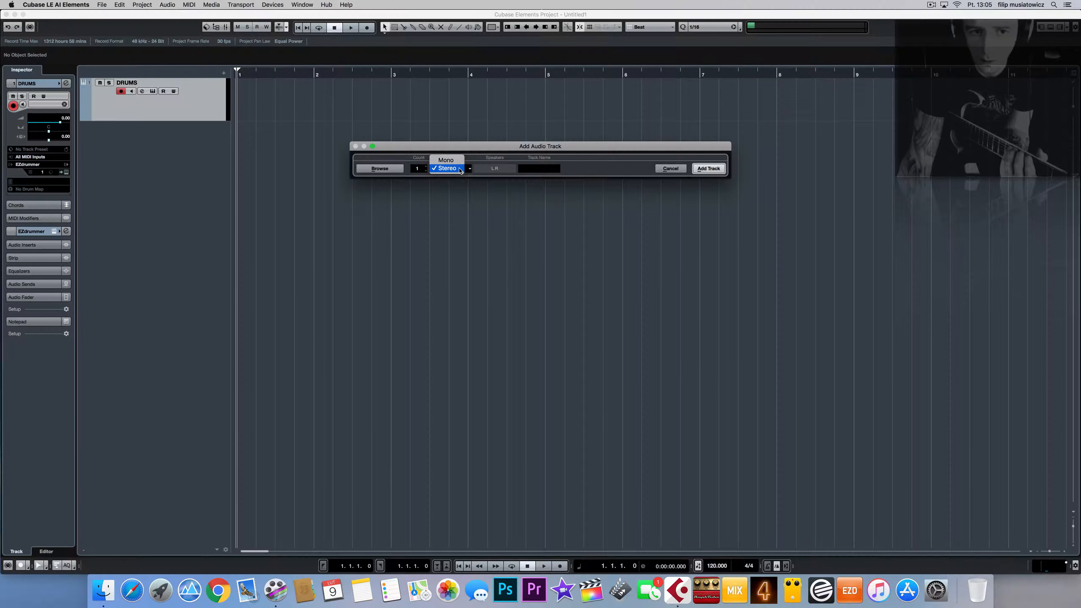
{"action": "left_click", "coordinate": [448, 160]}
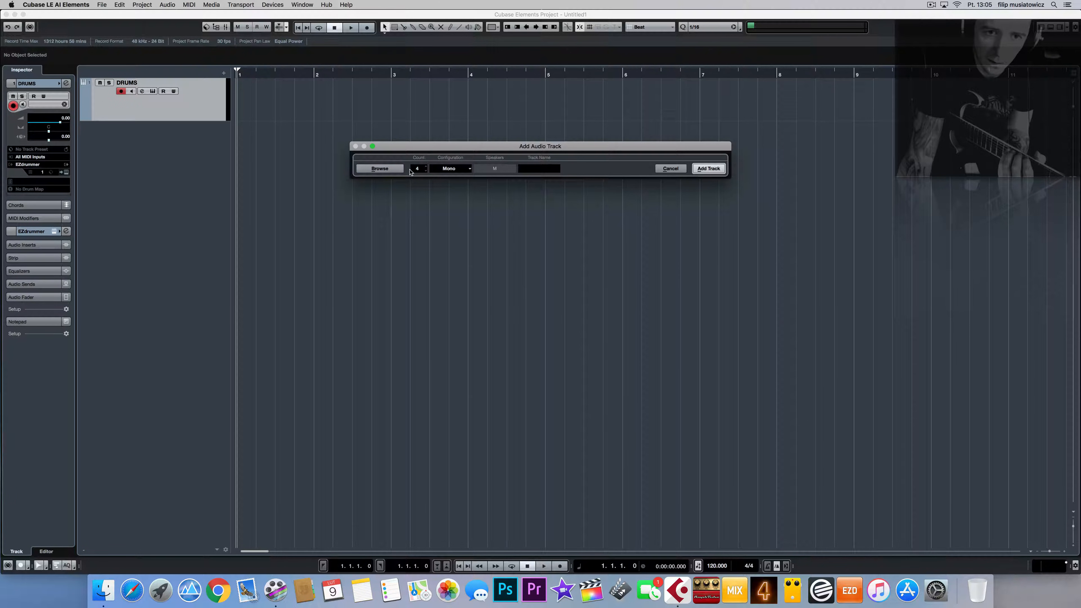
{"action": "left_click", "coordinate": [540, 168]}
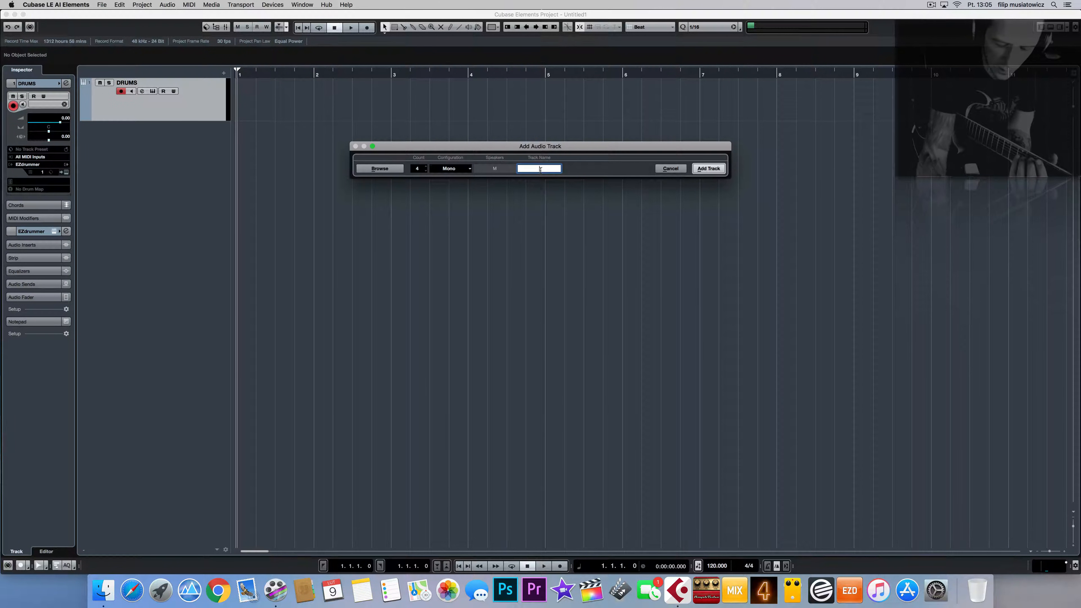
{"action": "type", "text": "gu"}
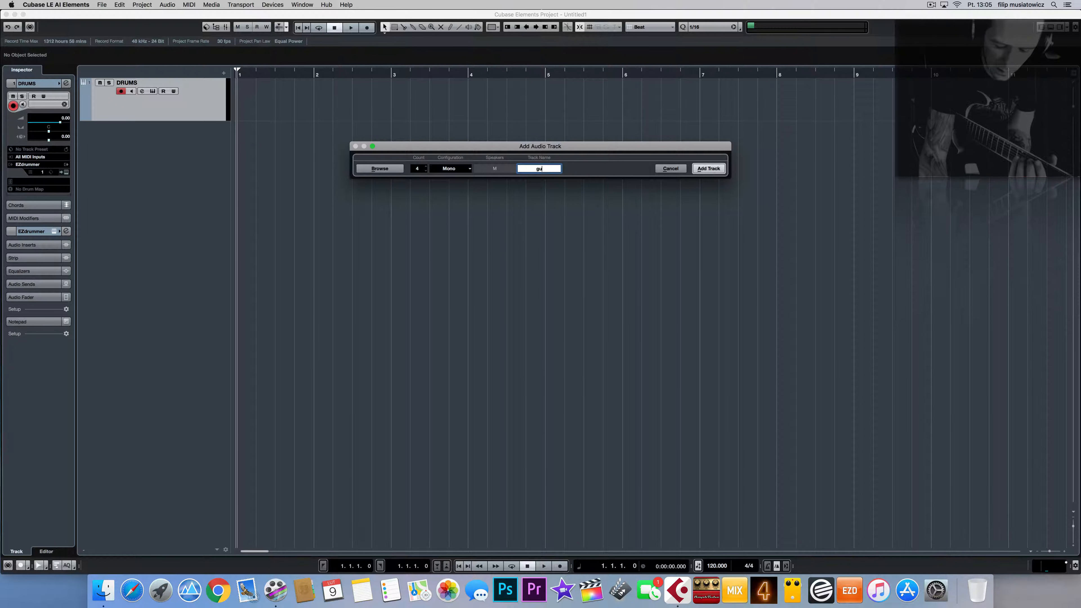
{"action": "type", "text": "ita"}
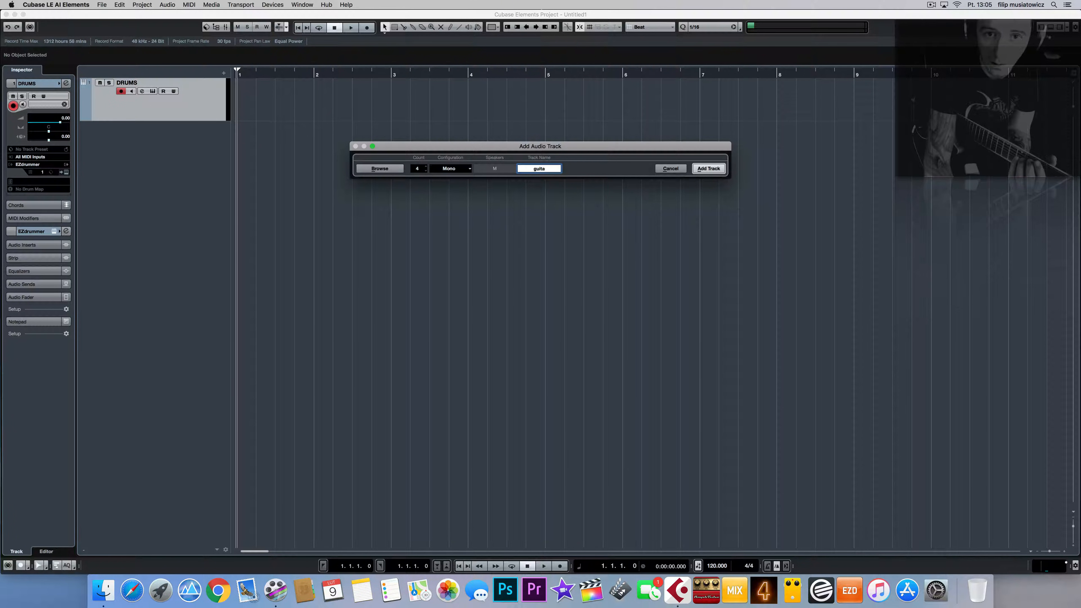
{"action": "type", "text": "r"}
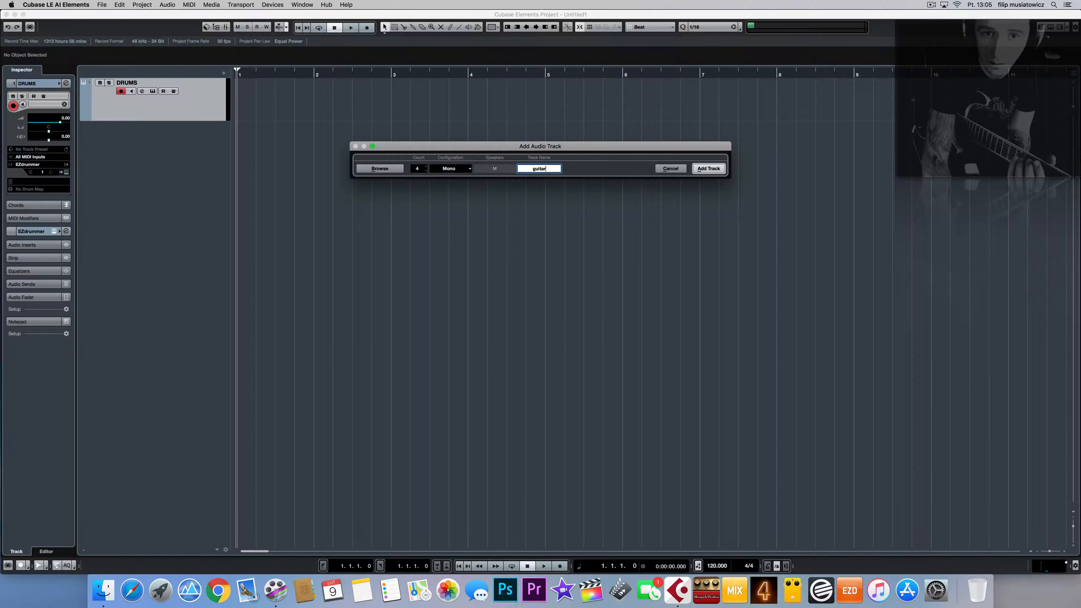
{"action": "left_click", "coordinate": [710, 170]}
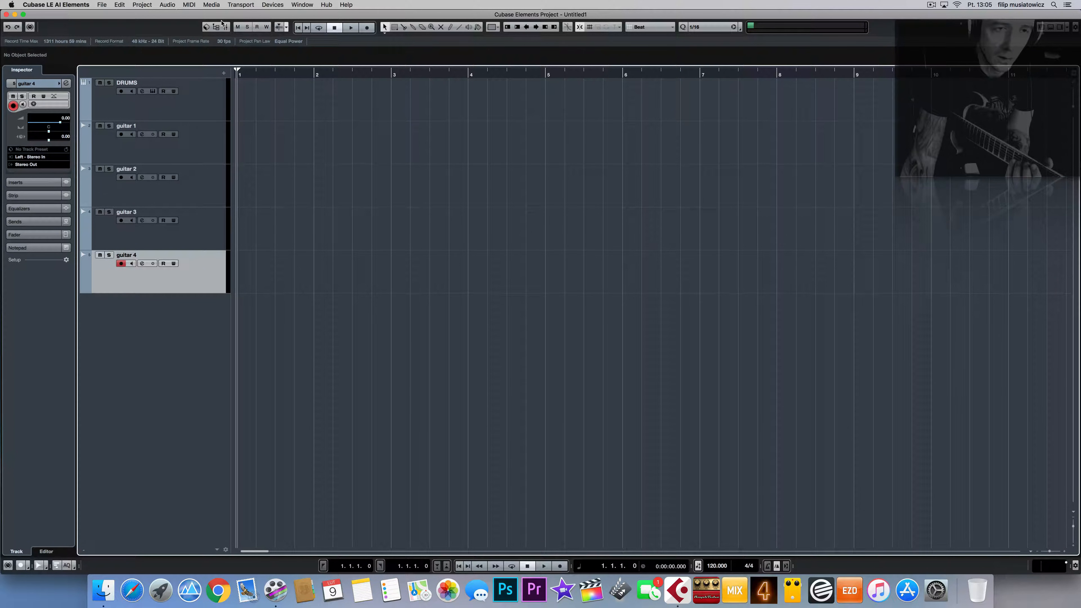
Step: Add a mono audio track named BASS
{"action": "right_click", "coordinate": [194, 312]}
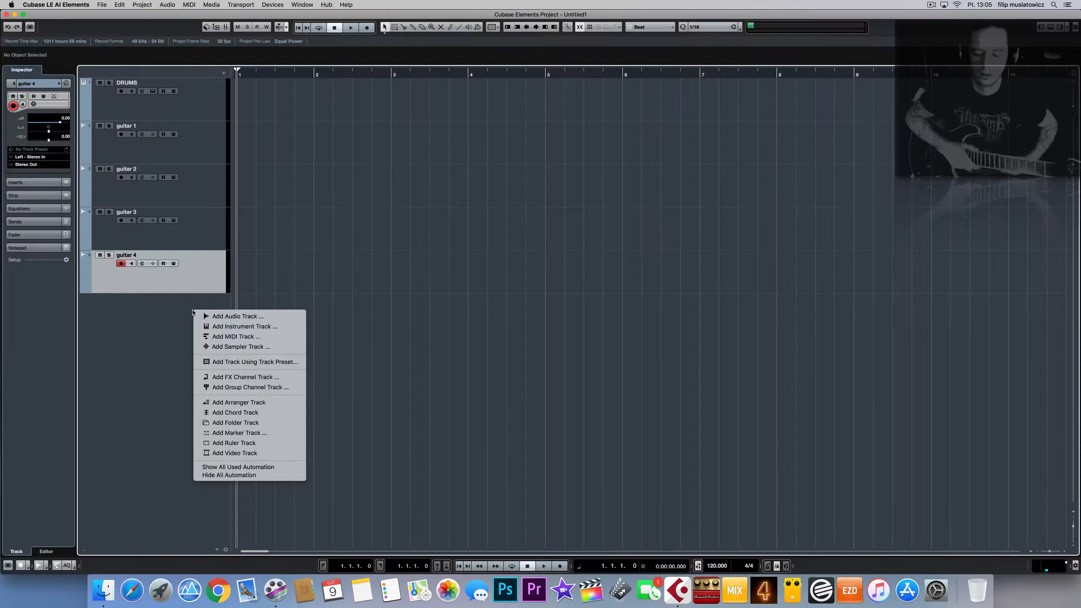
{"action": "left_click", "coordinate": [217, 316]}
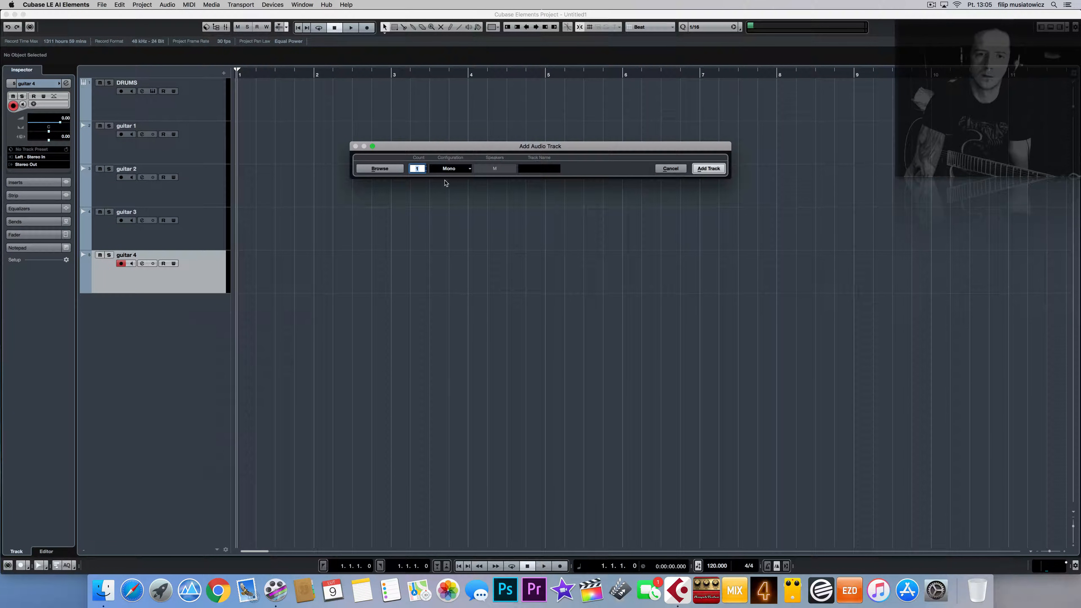
{"action": "left_click", "coordinate": [544, 168]}
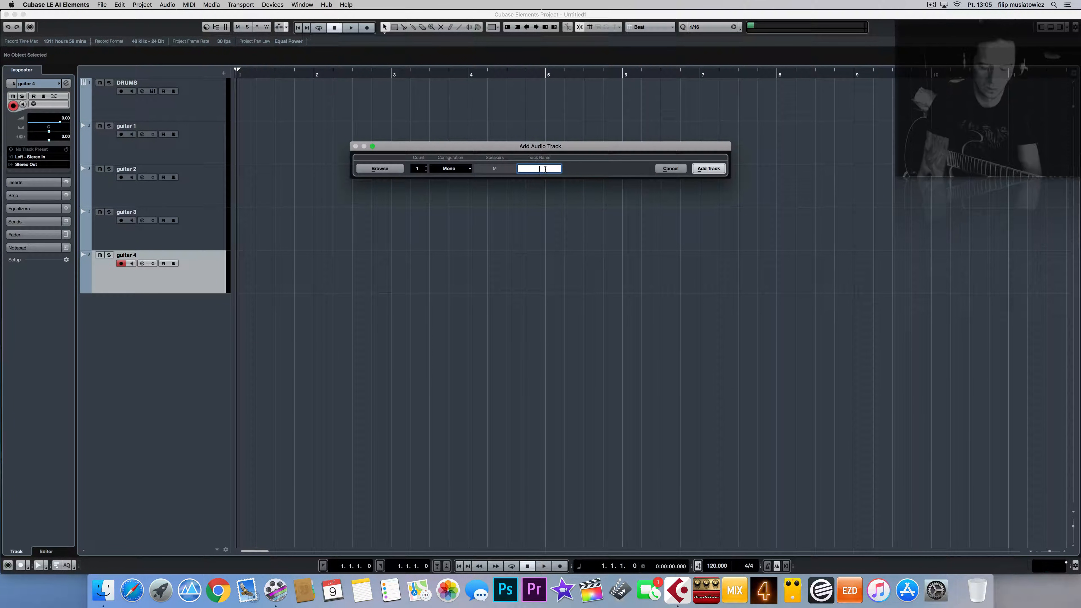
{"action": "type", "text": "B"}
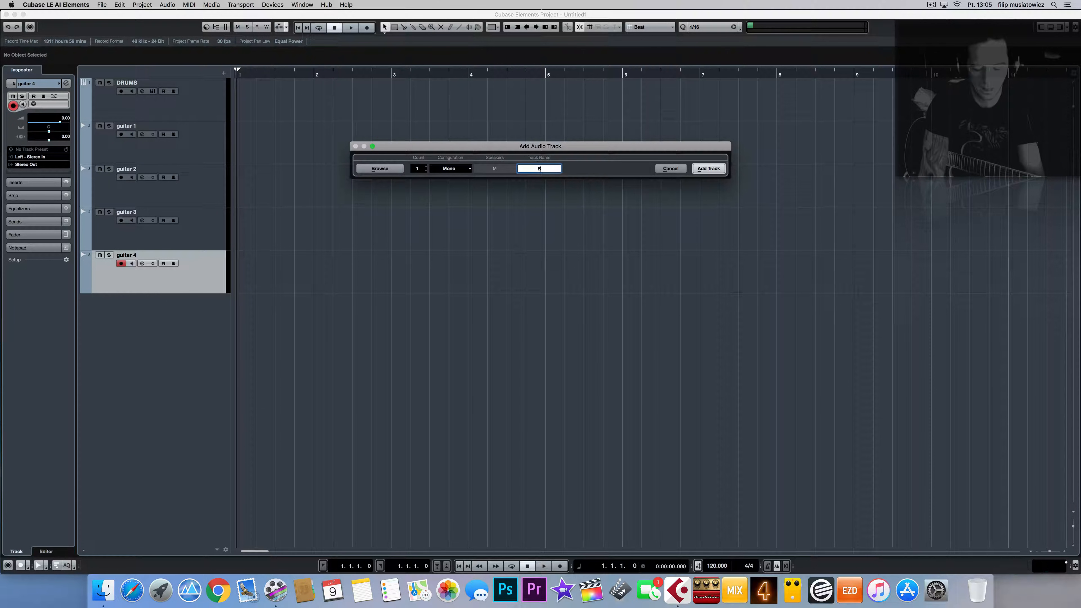
{"action": "type", "text": "ASS"}
{"action": "left_click", "coordinate": [709, 168]}
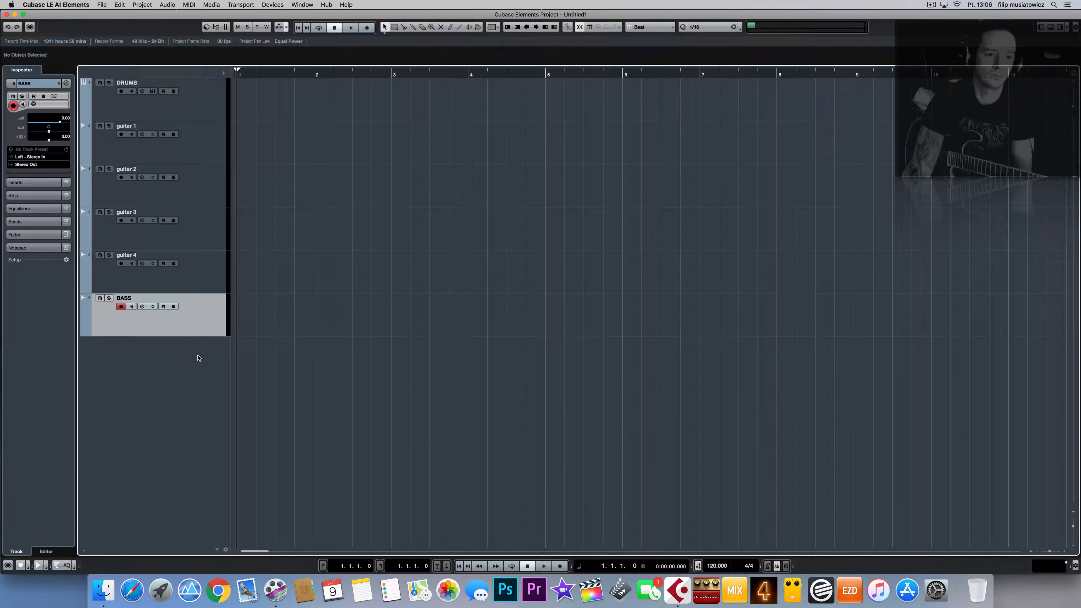
Step: Add another mono audio track named BASS2
{"action": "right_click", "coordinate": [185, 329]}
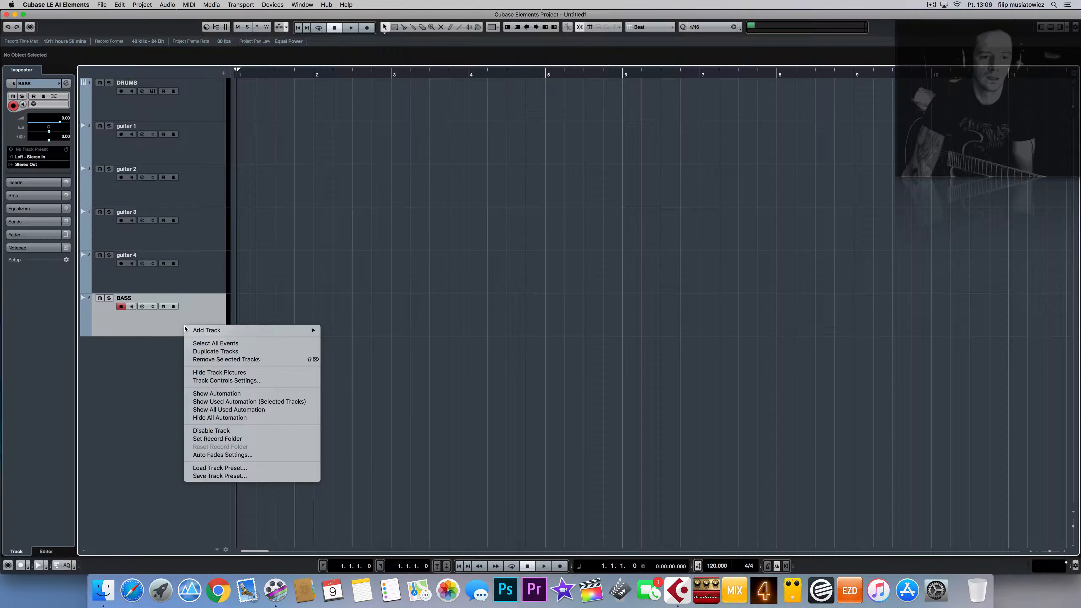
{"action": "left_click", "coordinate": [144, 383]}
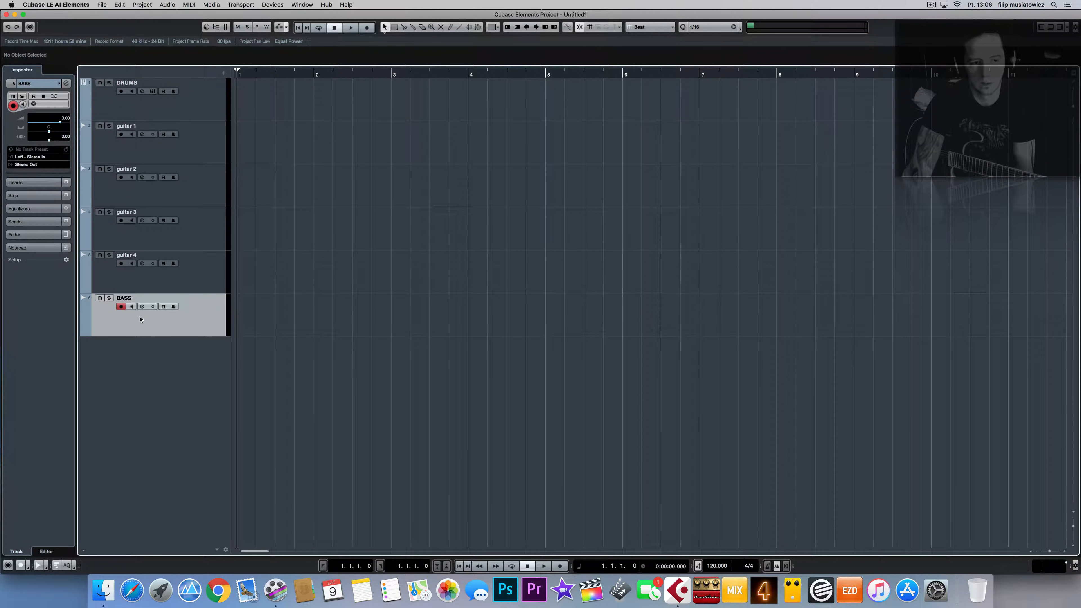
{"action": "right_click", "coordinate": [142, 365]}
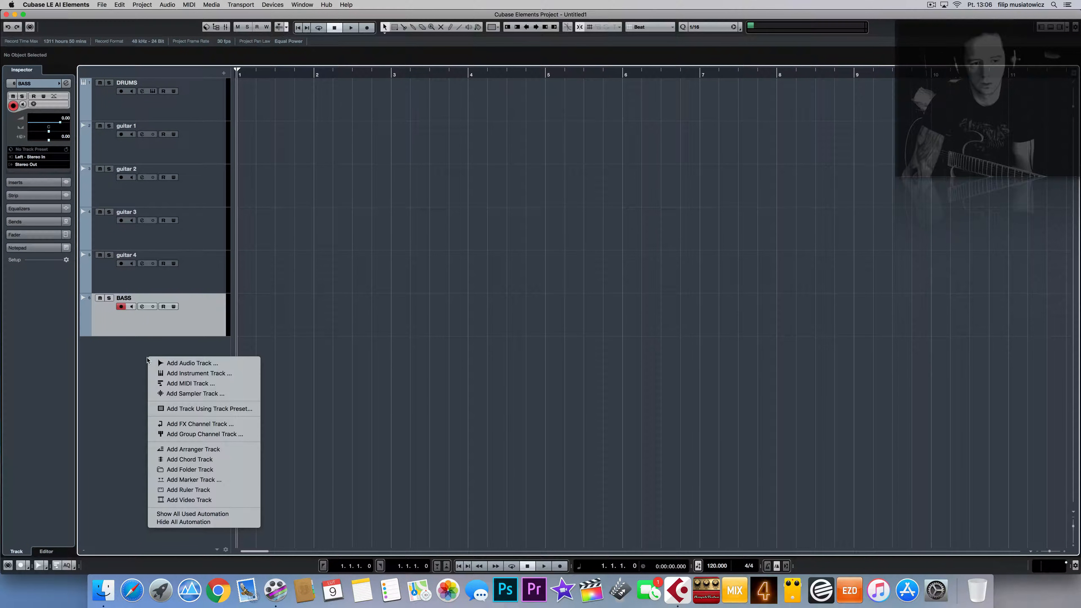
{"action": "left_click", "coordinate": [149, 361]}
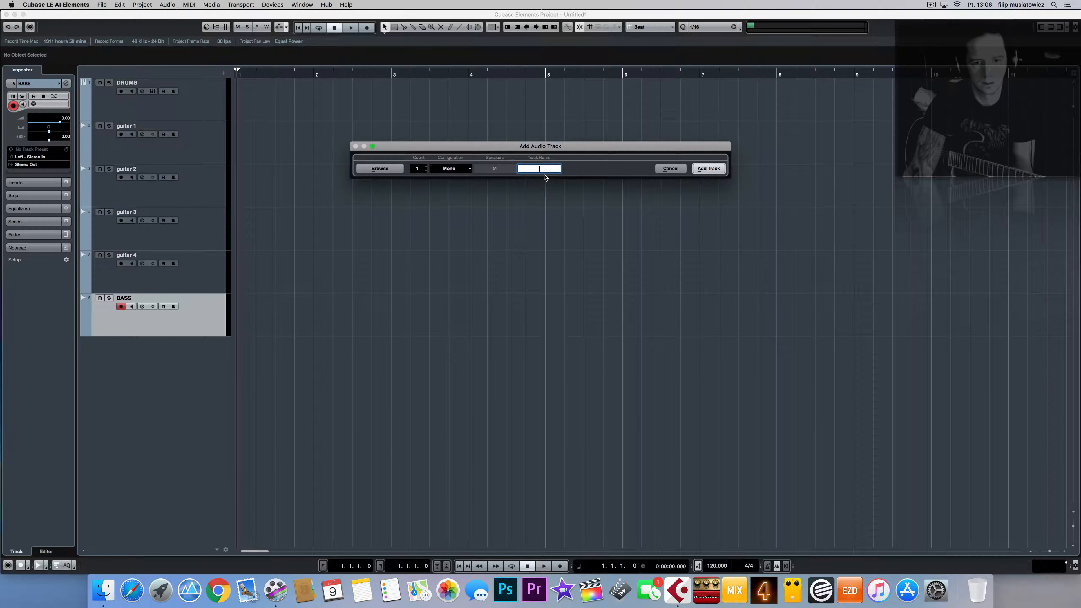
{"action": "type", "text": "BAA"}
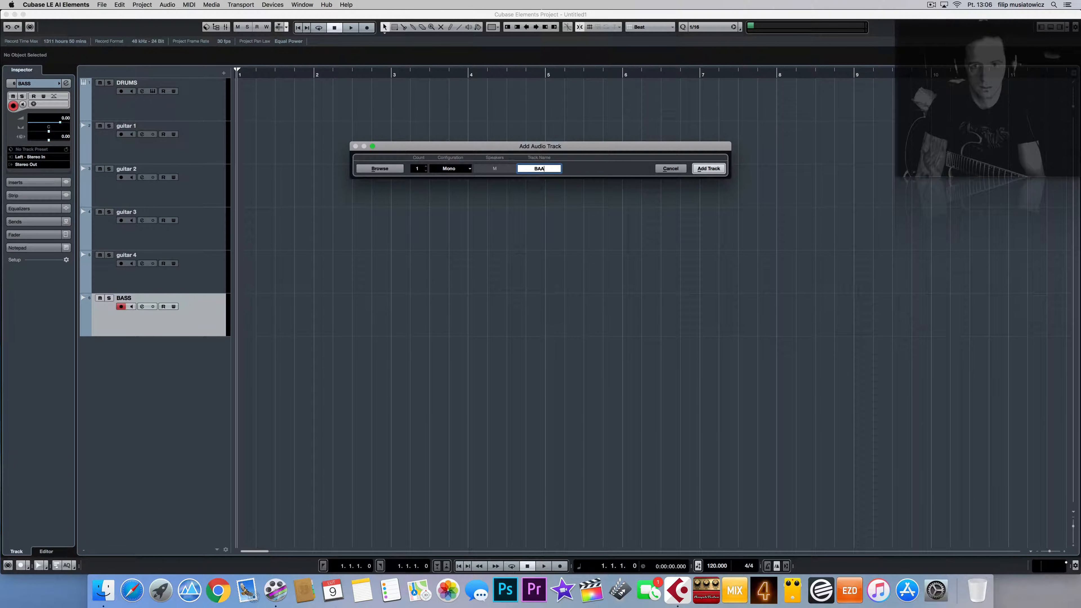
{"action": "key", "text": "BackSpace"}
{"action": "type", "text": "SS"}
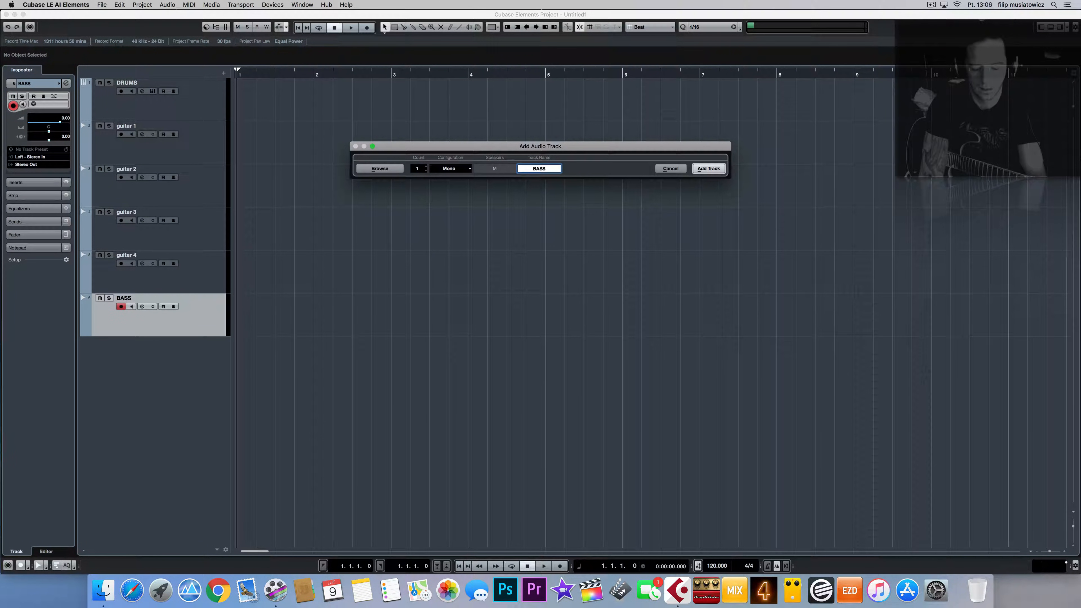
{"action": "type", "text": "2"}
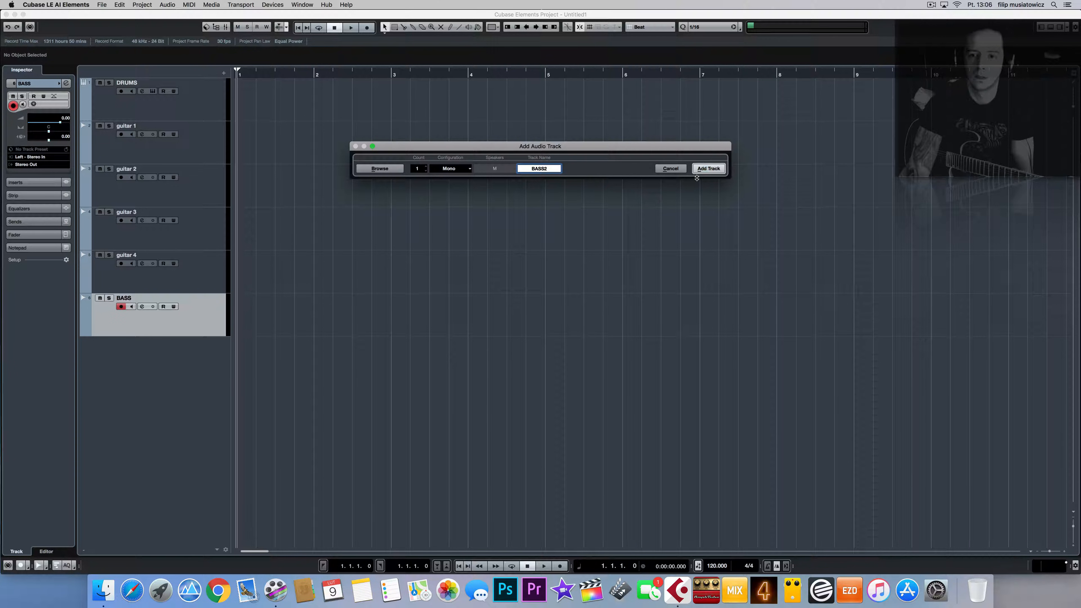
{"action": "key", "text": "Return"}
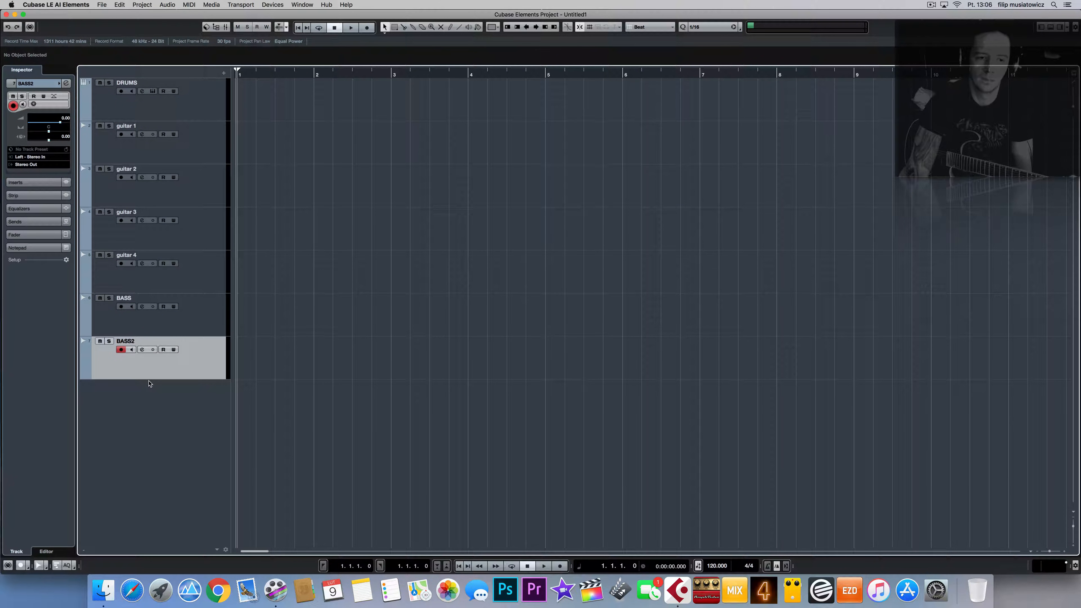
{"action": "left_click", "coordinate": [200, 329]}
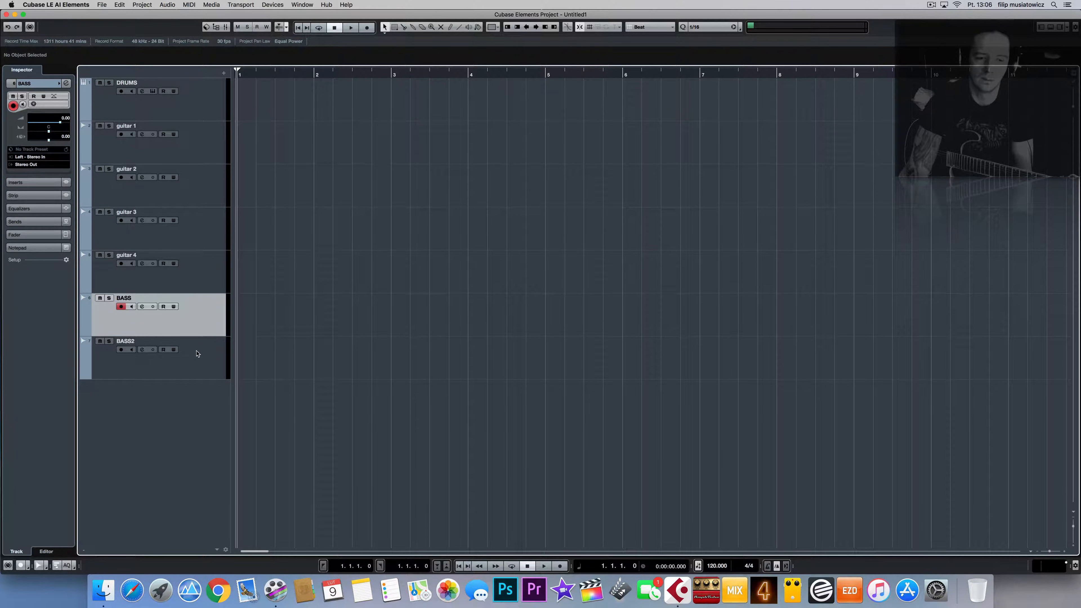
Step: Select BASS2, then DRUMS, then guitar 1 to show its settings in the Inspector
{"action": "left_click", "coordinate": [197, 353]}
{"action": "left_click", "coordinate": [198, 116]}
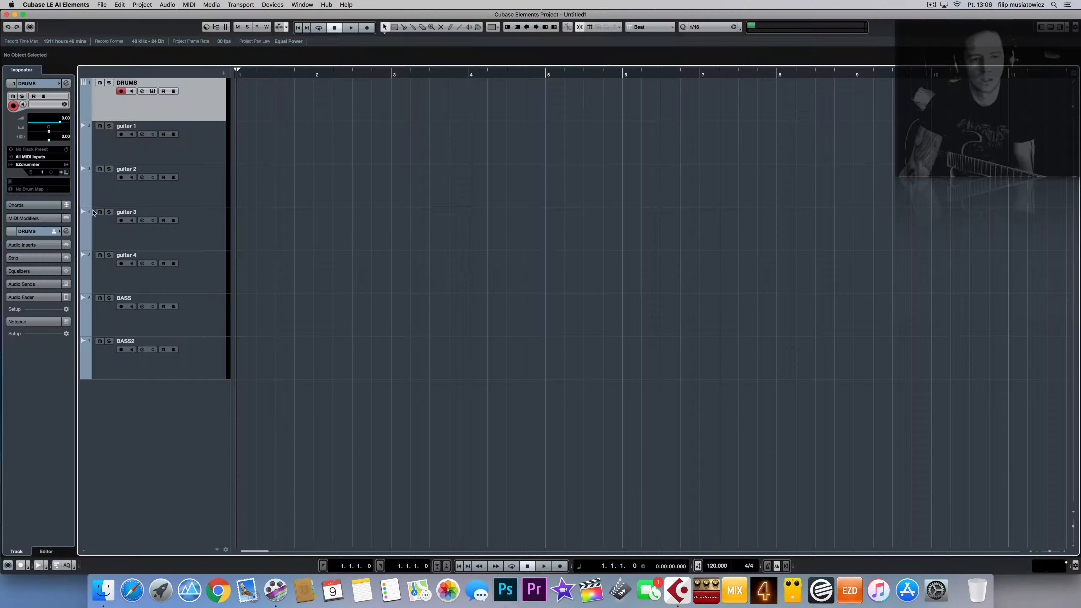
{"action": "left_click", "coordinate": [199, 144]}
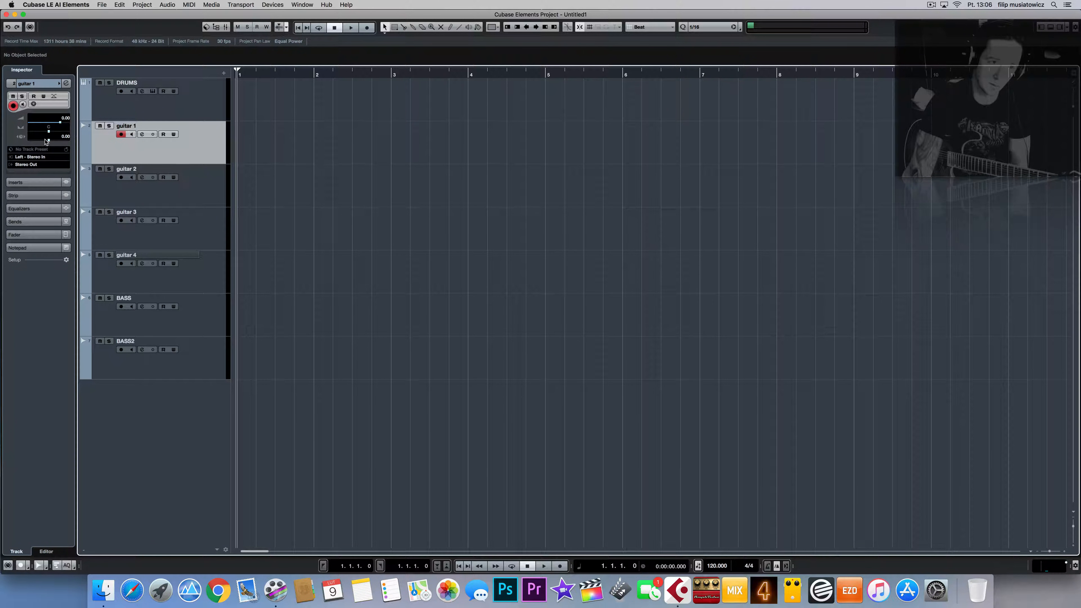
Step: Pan guitar 1 and guitar 2 right, guitar 3 hard left and guitar 4 partly left
{"action": "left_click_drag", "start_coordinate": [49, 133], "coordinate": [93, 136]}
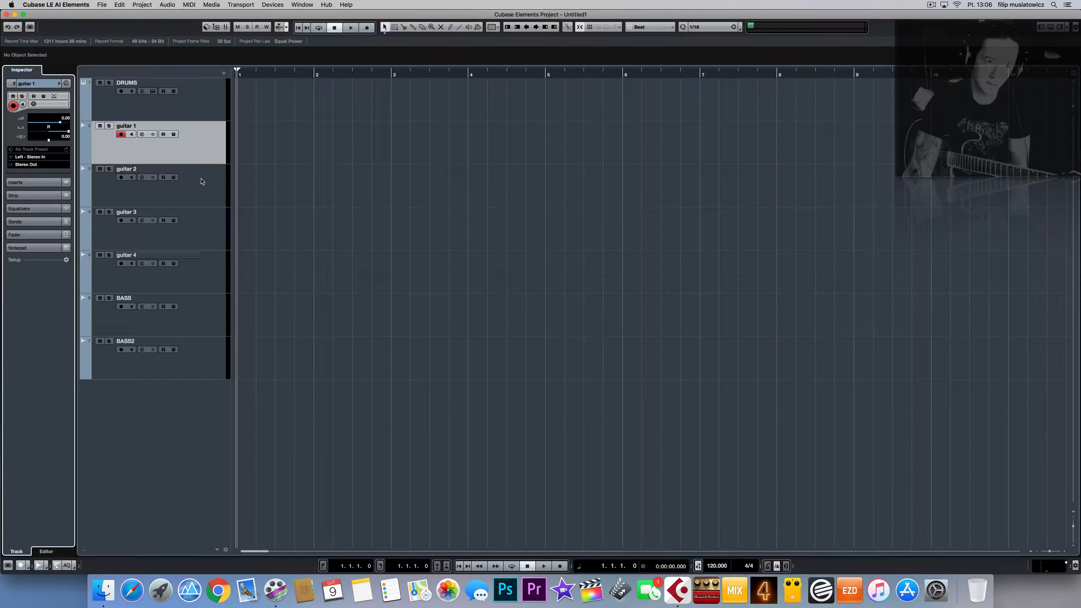
{"action": "left_click", "coordinate": [204, 190]}
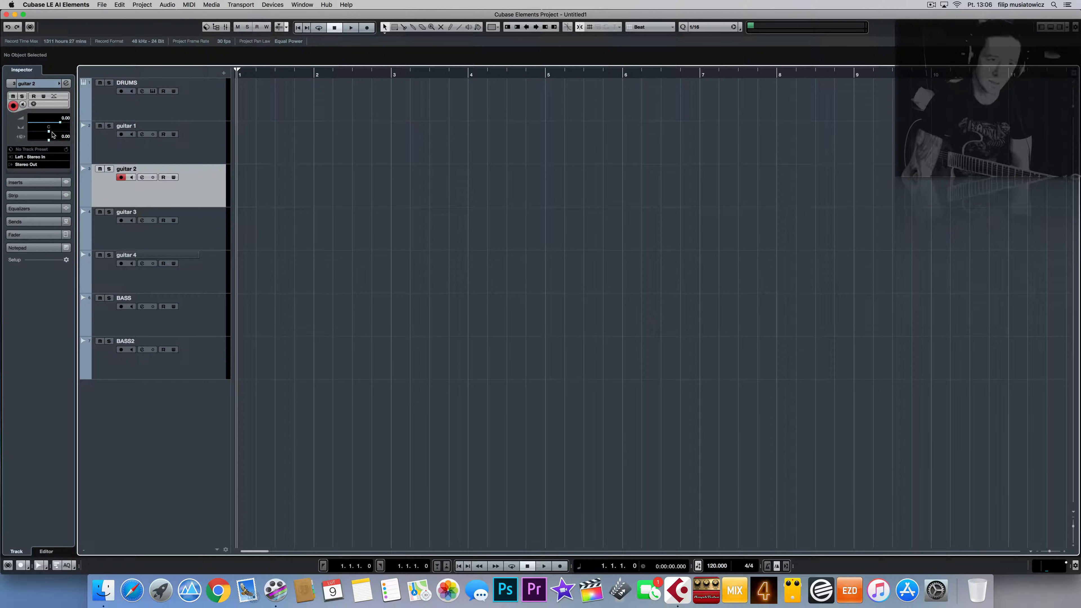
{"action": "left_click_drag", "start_coordinate": [68, 135], "coordinate": [66, 135]}
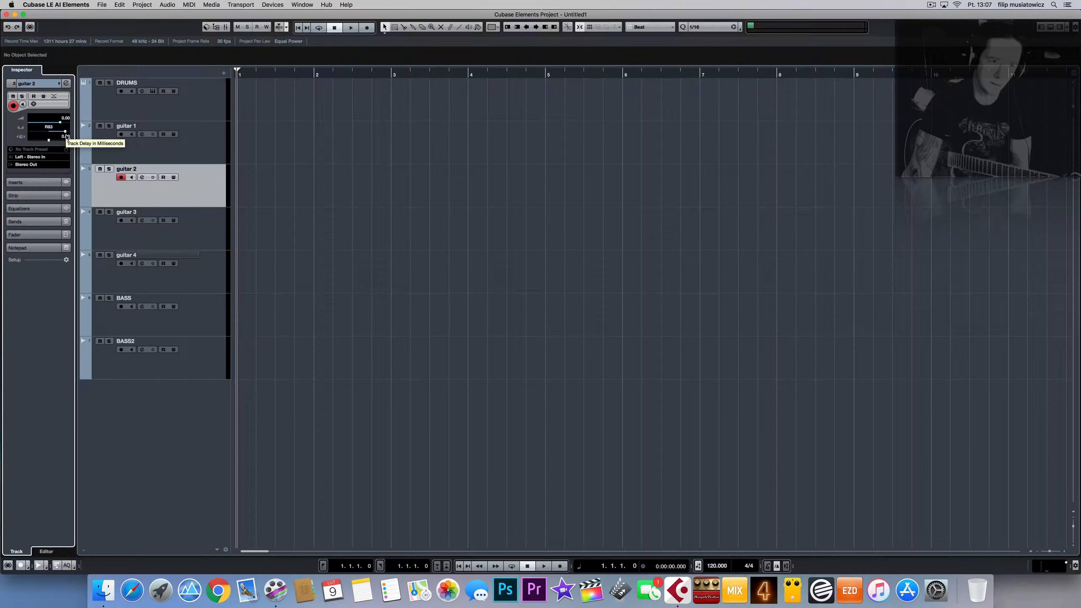
{"action": "left_click", "coordinate": [208, 230]}
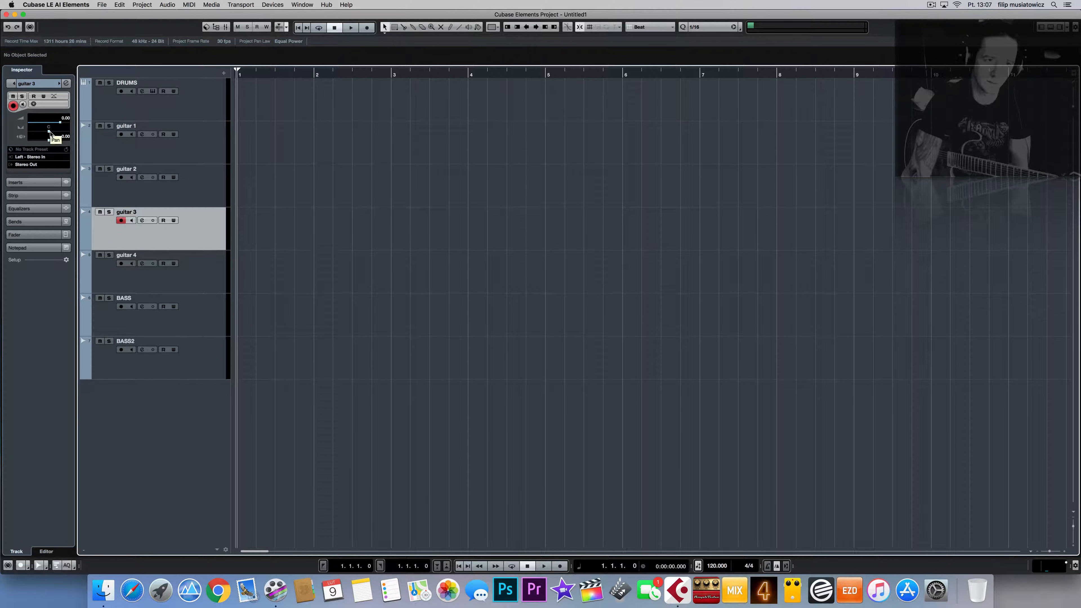
{"action": "left_click_drag", "start_coordinate": [49, 131], "coordinate": [28, 132]}
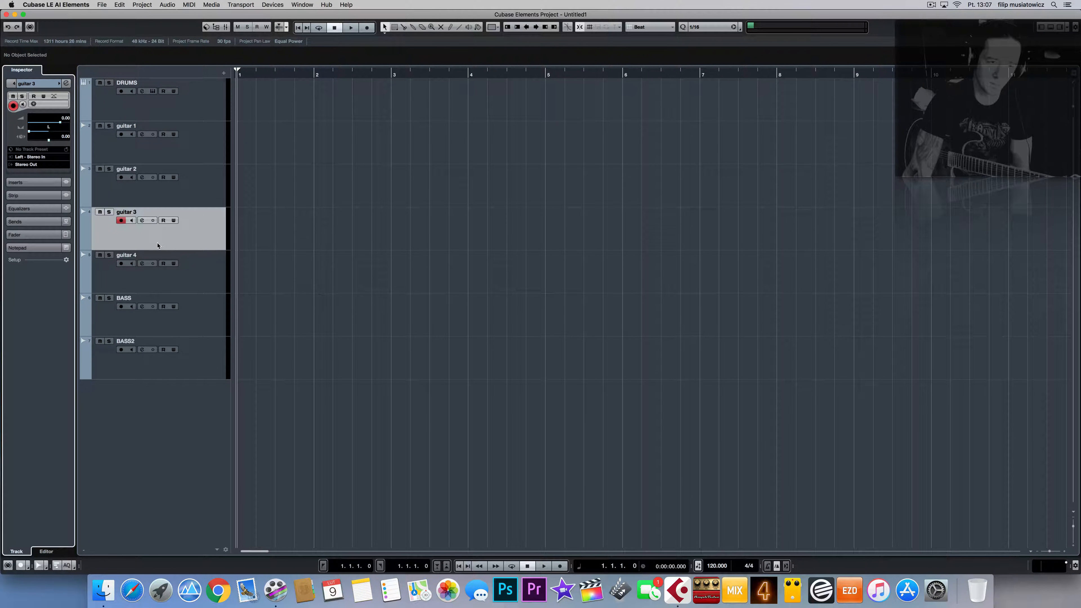
{"action": "left_click", "coordinate": [206, 277]}
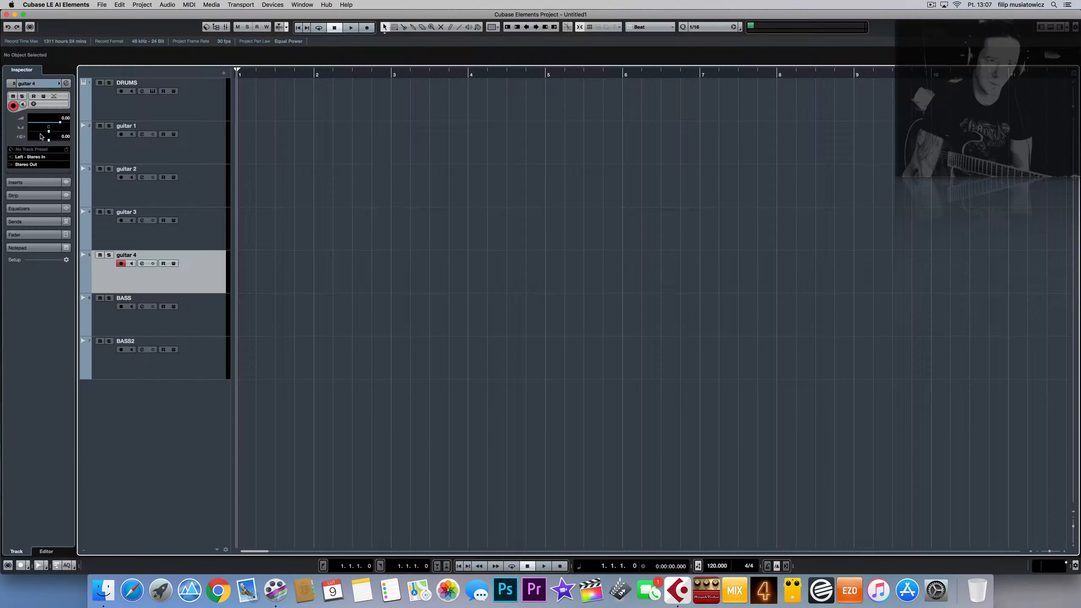
{"action": "left_click_drag", "start_coordinate": [48, 133], "coordinate": [34, 137]}
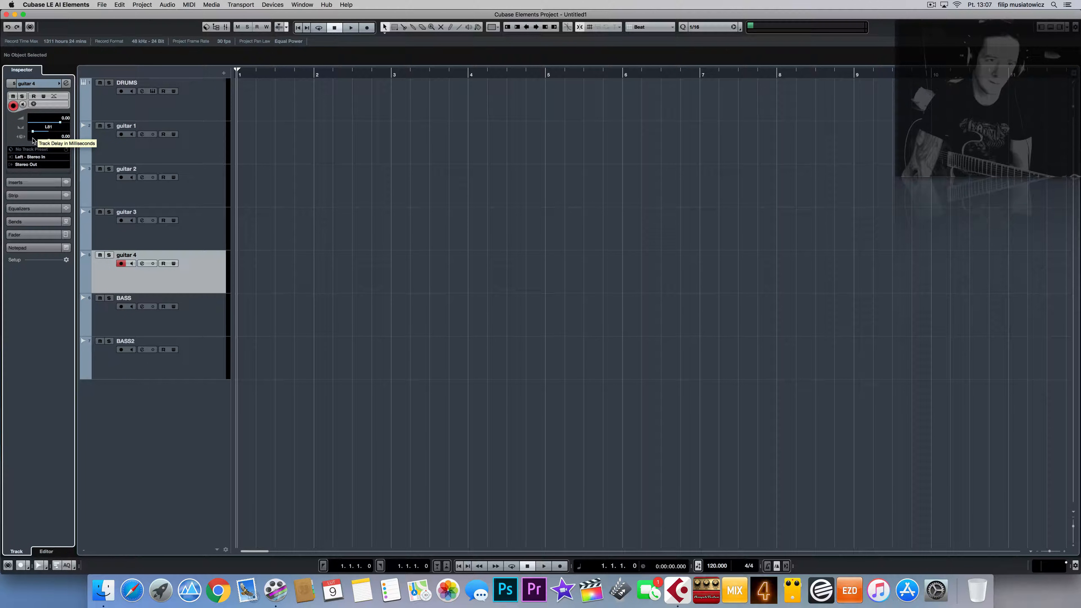
{"action": "left_click", "coordinate": [197, 188]}
{"action": "left_click", "coordinate": [199, 142]}
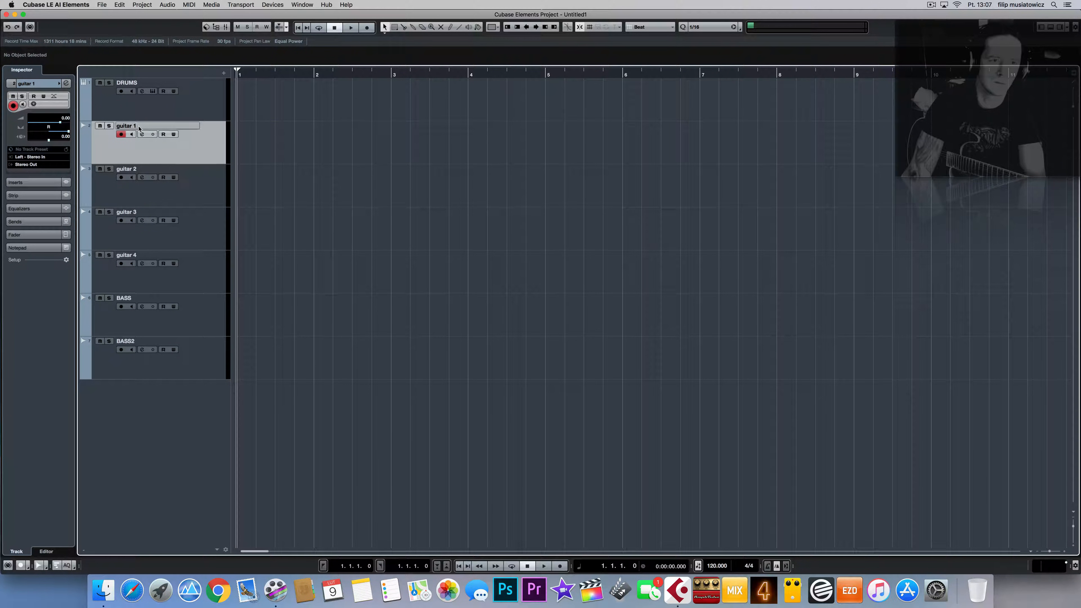
Step: Rename guitar 1 to 'guitar R' and guitar 2 to 'guitar R2'
{"action": "double_click", "coordinate": [138, 126]}
{"action": "left_click", "coordinate": [153, 128]}
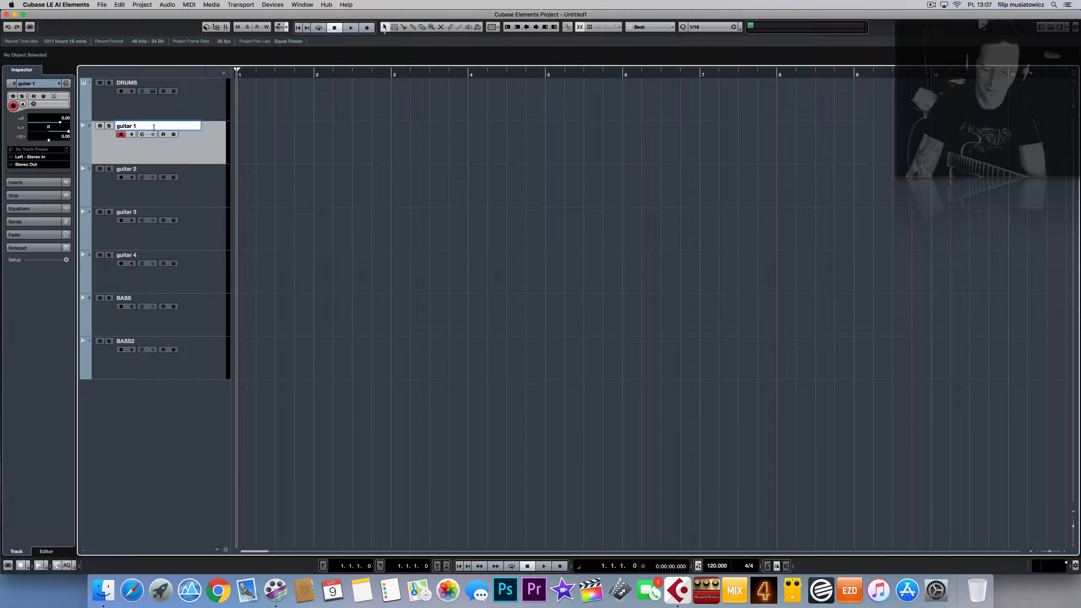
{"action": "key", "text": "BackSpace"}
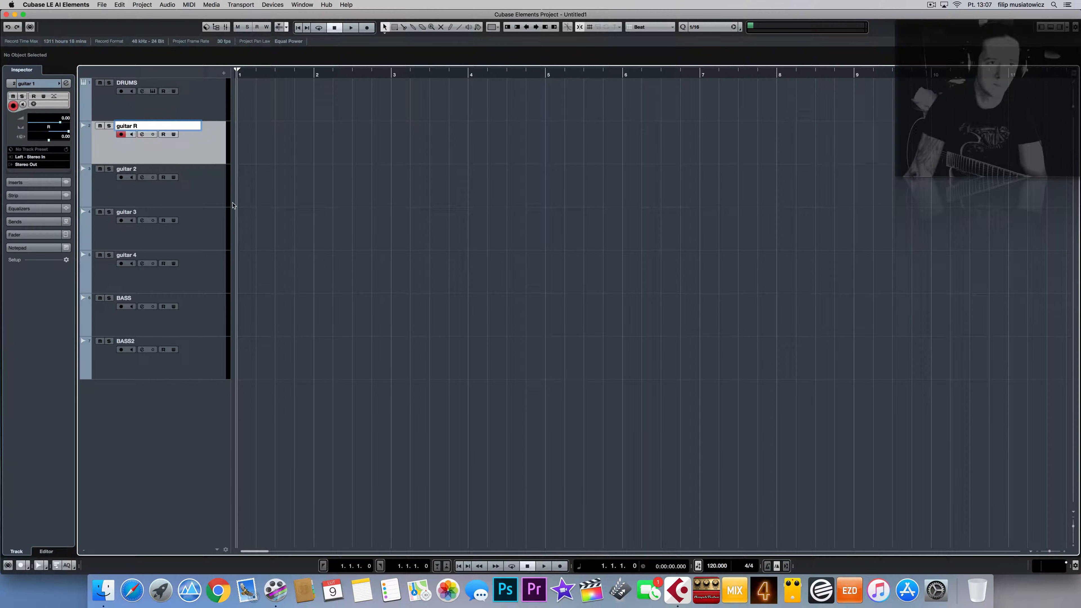
{"action": "left_click", "coordinate": [149, 170]}
{"action": "double_click", "coordinate": [148, 171]}
{"action": "left_click", "coordinate": [148, 171]}
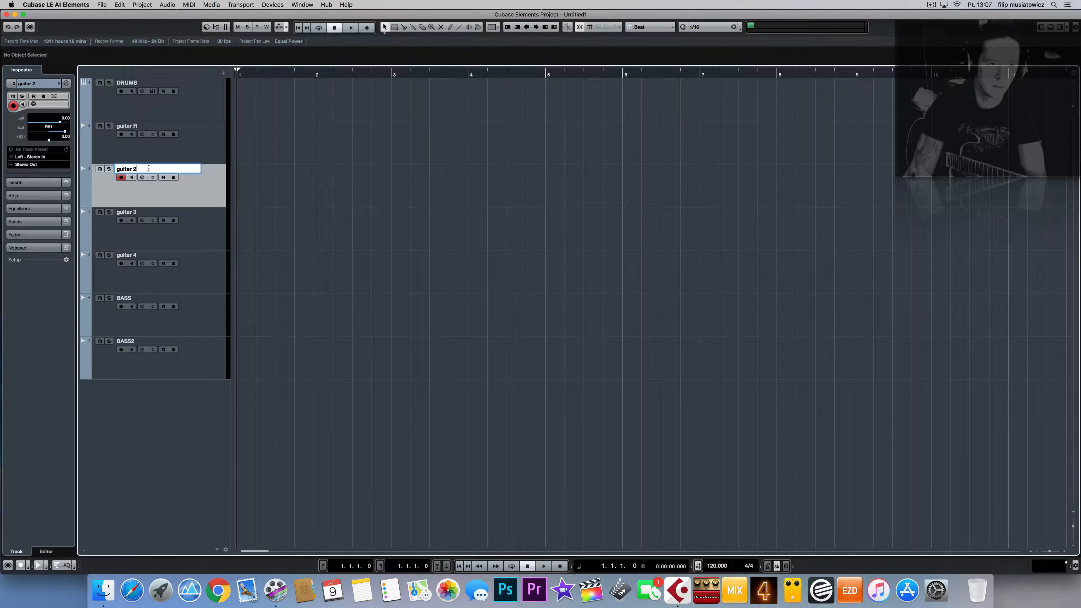
{"action": "key", "text": "BackSpace"}
{"action": "type", "text": "R"}
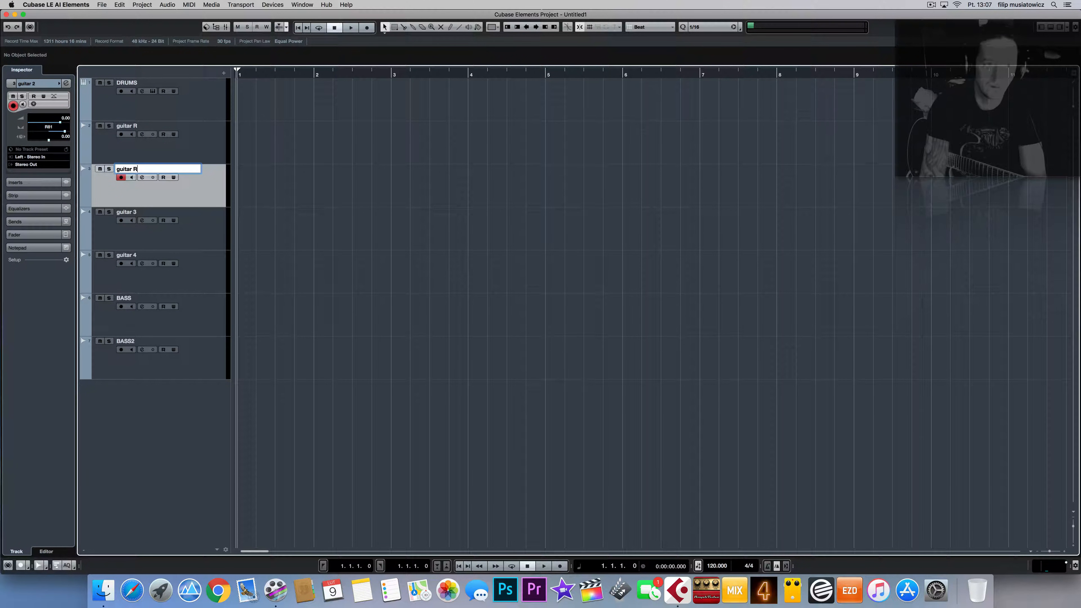
{"action": "left_click", "coordinate": [149, 213]}
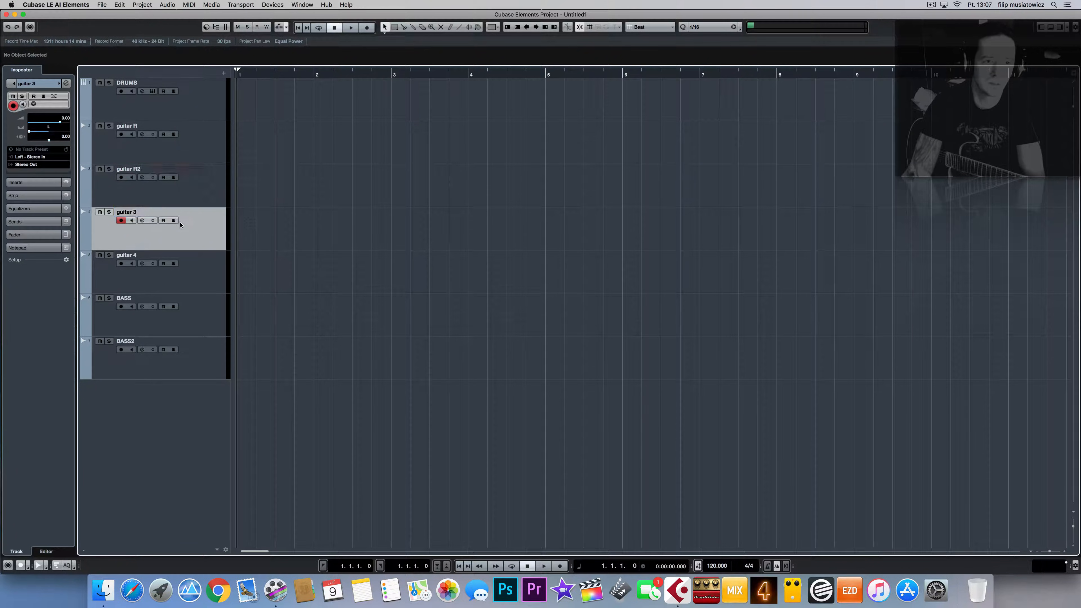
Step: Rename guitar 3 to 'guitar L' and guitar 4 to 'guitar L2'
{"action": "double_click", "coordinate": [150, 213]}
{"action": "double_click", "coordinate": [149, 213]}
{"action": "left_click", "coordinate": [144, 214]}
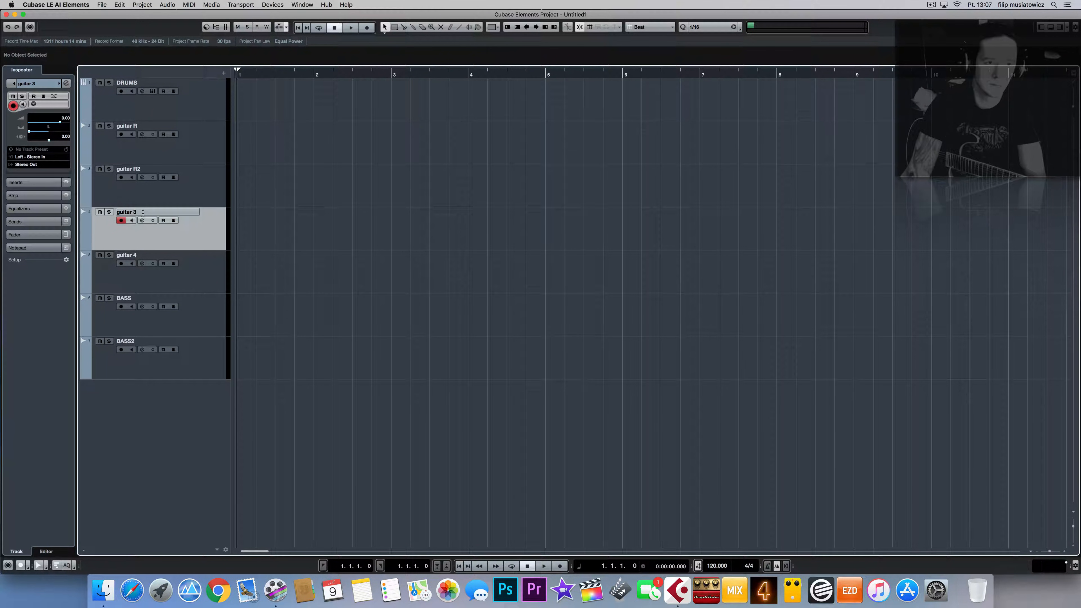
{"action": "double_click", "coordinate": [143, 213]}
{"action": "left_click", "coordinate": [142, 213]}
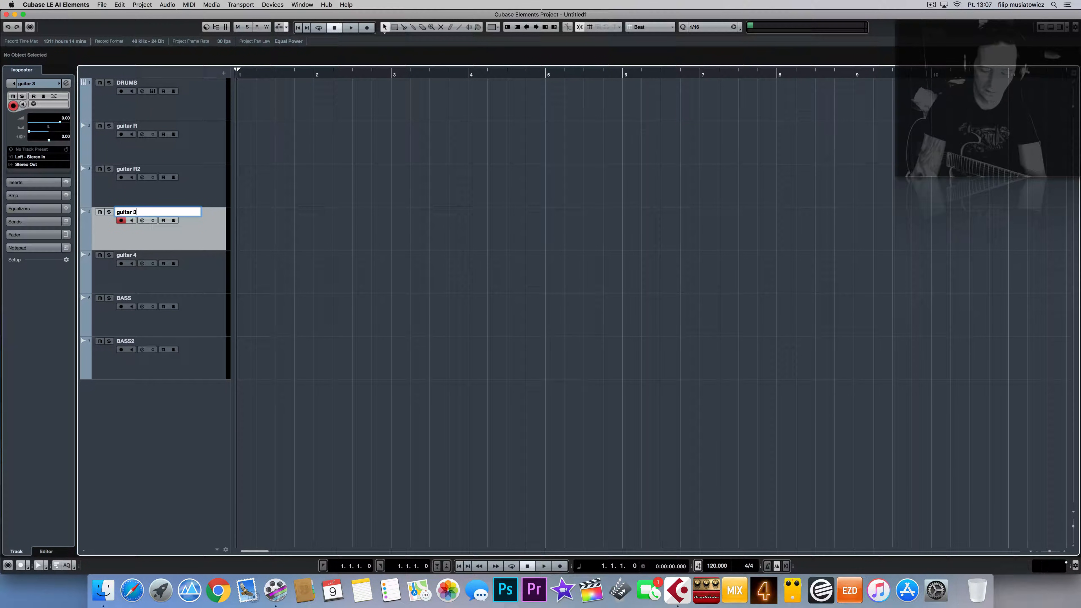
{"action": "key", "text": "BackSpace"}
{"action": "key", "text": "BackSpace"}
{"action": "type", "text": "L"}
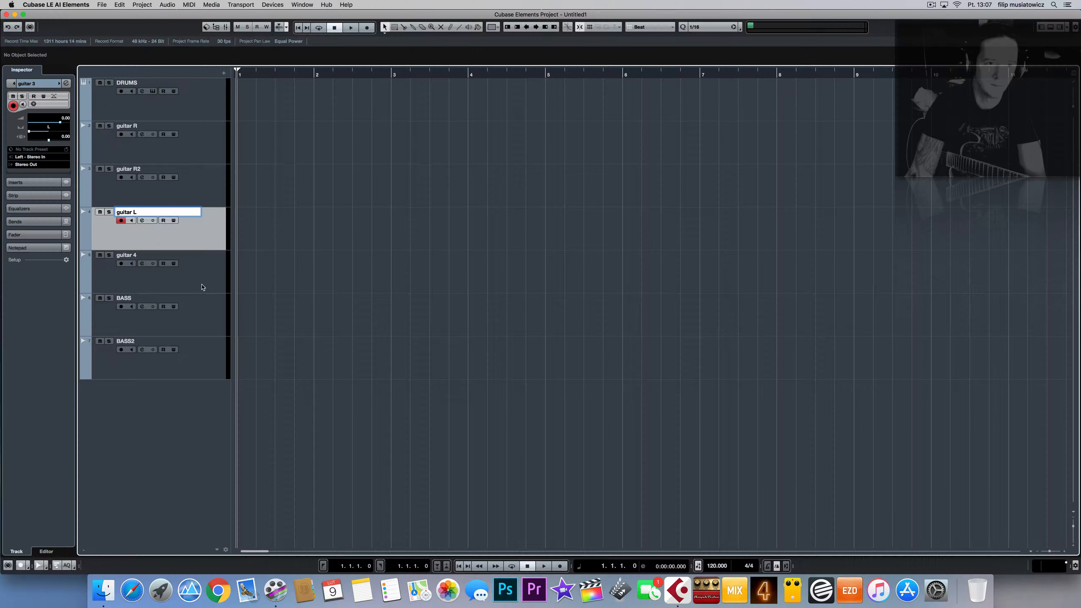
{"action": "left_click", "coordinate": [205, 274]}
{"action": "double_click", "coordinate": [144, 256]}
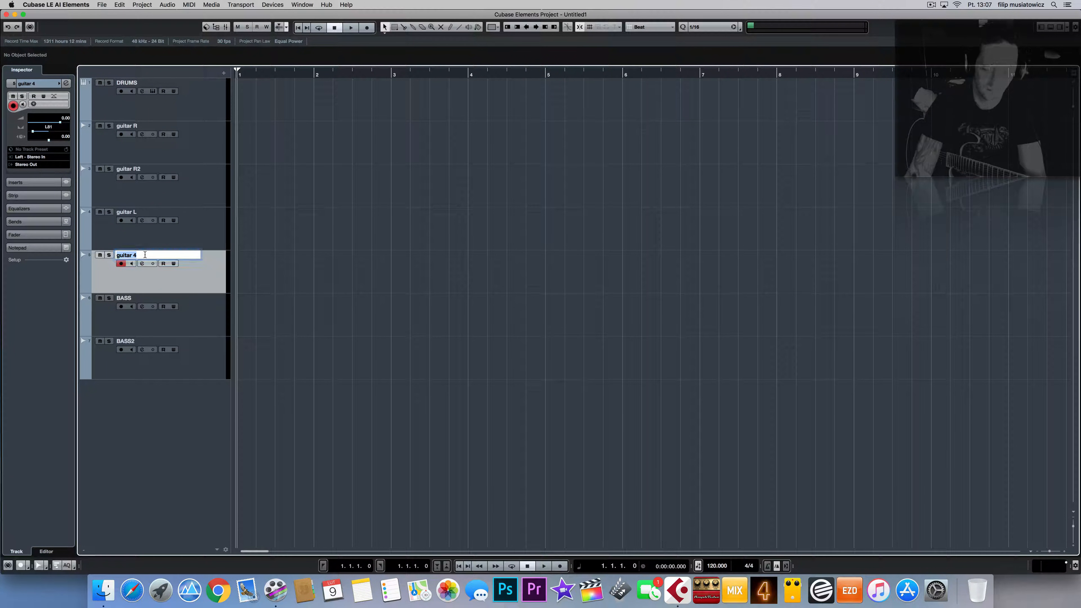
{"action": "left_click", "coordinate": [143, 256]}
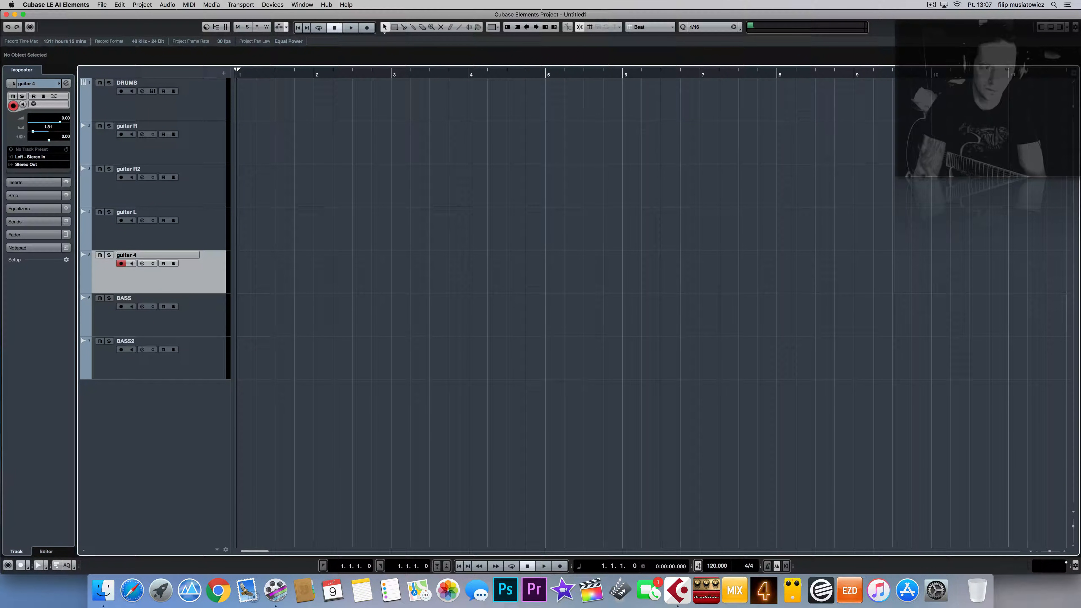
{"action": "key", "text": "Return"}
{"action": "double_click", "coordinate": [139, 257]}
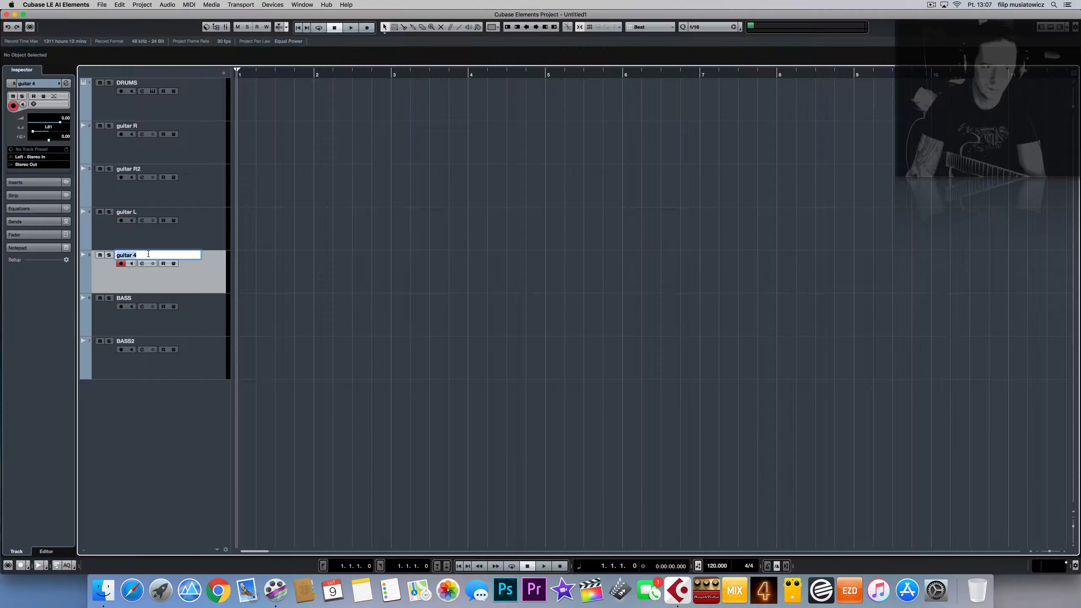
{"action": "left_click", "coordinate": [140, 258]}
{"action": "key", "text": "BackSpace"}
{"action": "key", "text": "BackSpace"}
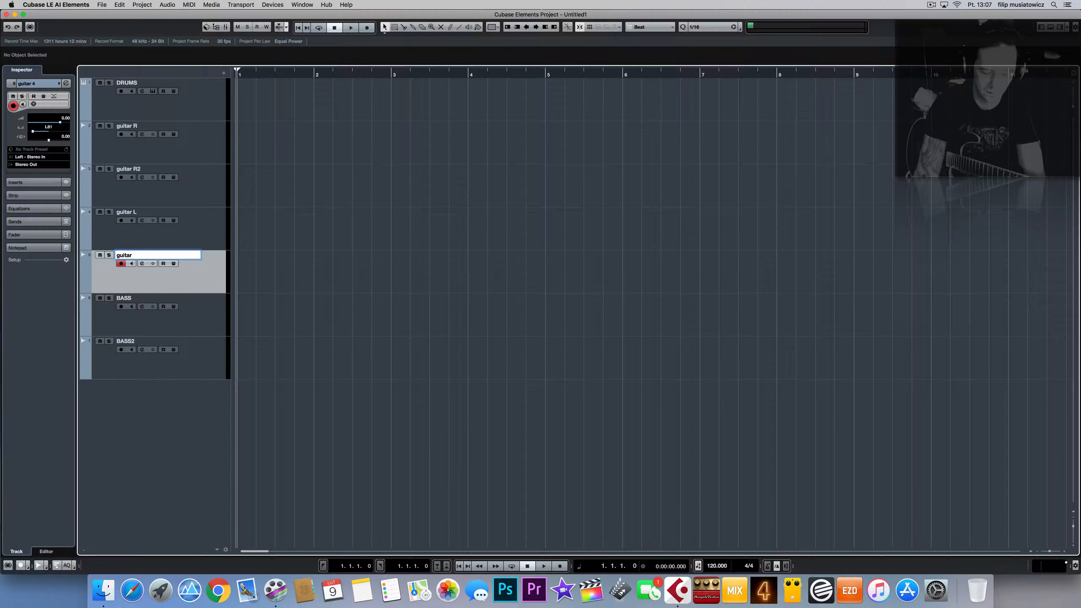
{"action": "type", "text": "L2"}
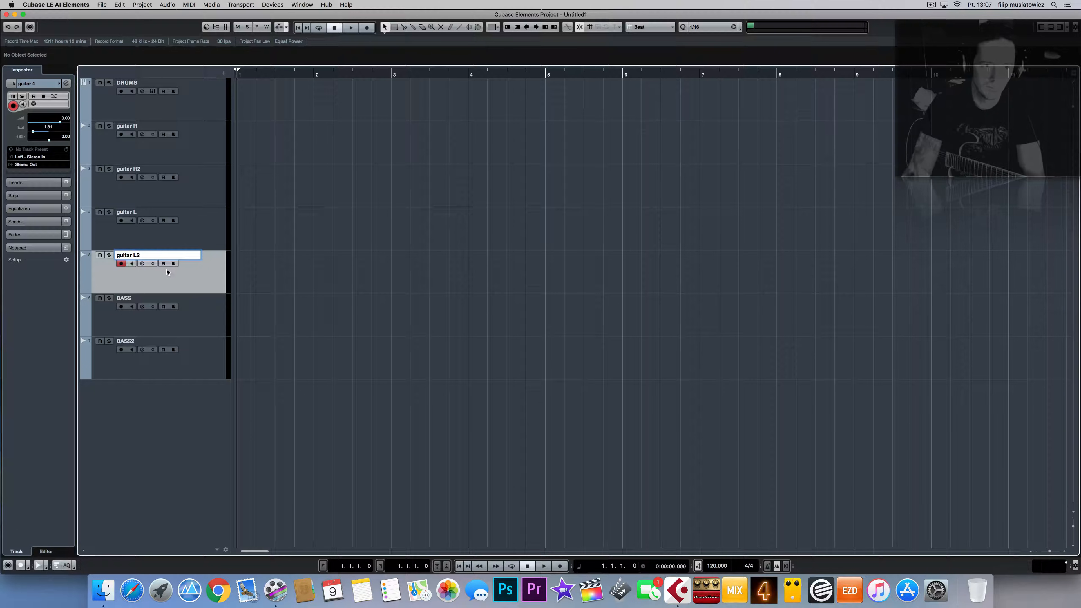
{"action": "left_click", "coordinate": [209, 294]}
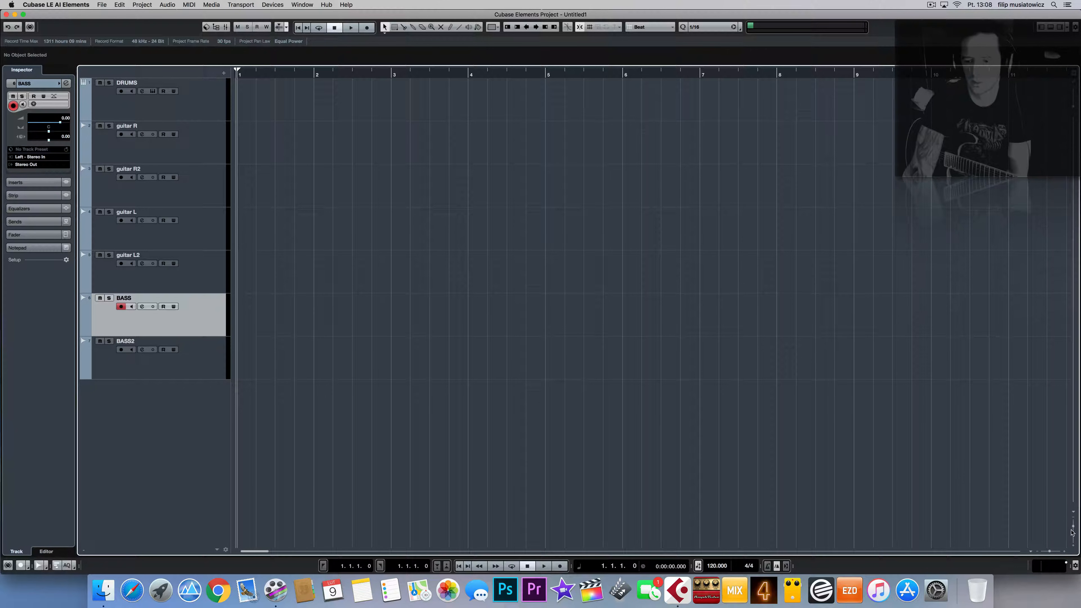
Step: Enlarge all track heights with the vertical zoom slider, then select DRUMS and guitar R
{"action": "left_click", "coordinate": [1072, 533]}
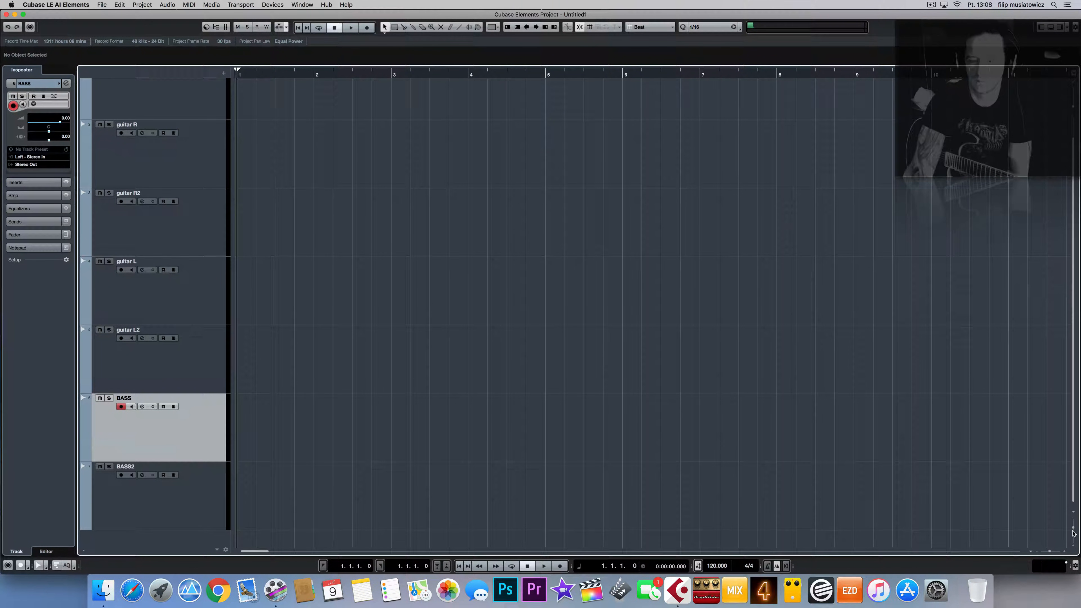
{"action": "left_click_drag", "start_coordinate": [1072, 531], "coordinate": [1072, 530]}
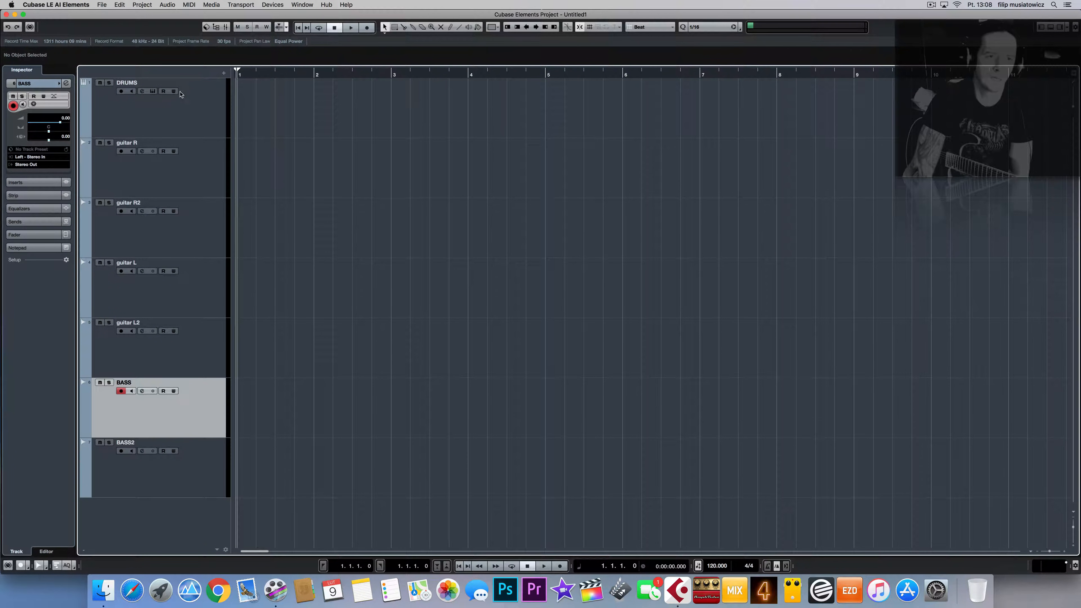
{"action": "left_click", "coordinate": [197, 124]}
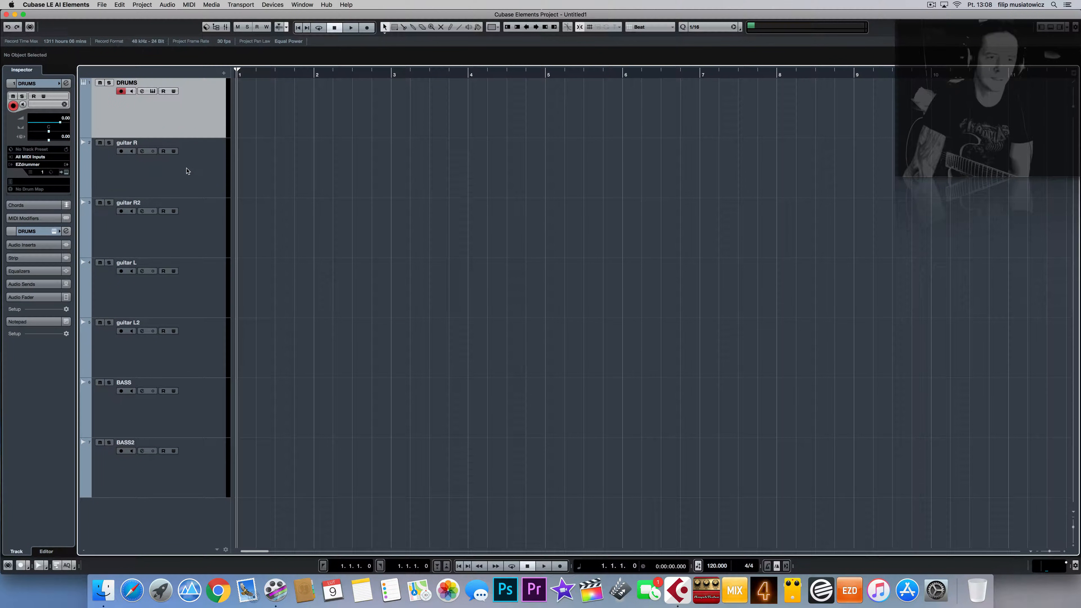
{"action": "left_click", "coordinate": [187, 171]}
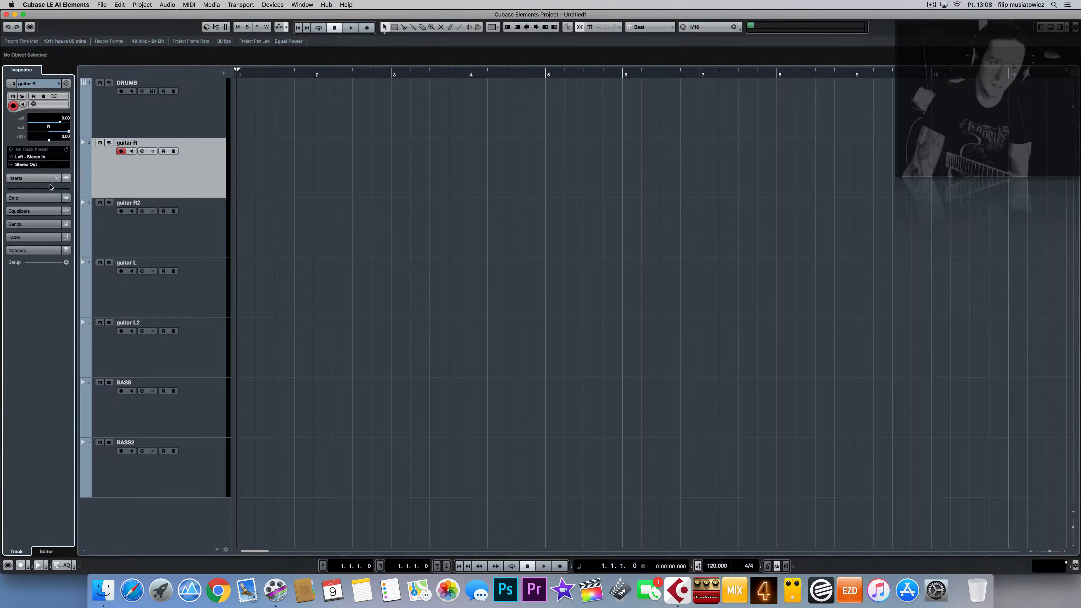
Step: Load AmpliTube 4 into the first insert slot of the guitar R track
{"action": "left_click", "coordinate": [50, 182]}
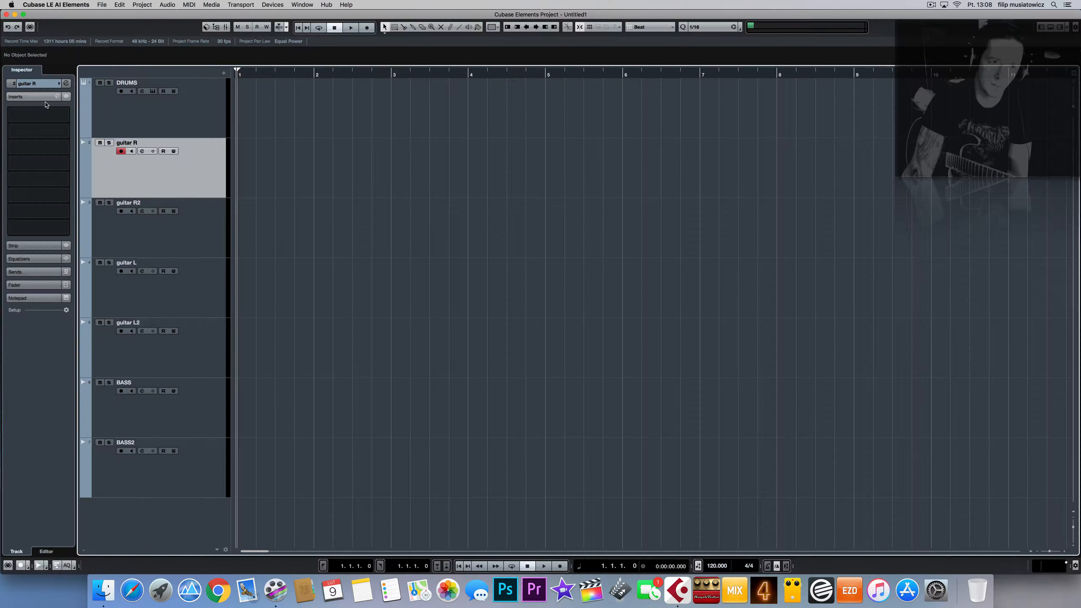
{"action": "left_click", "coordinate": [53, 84]}
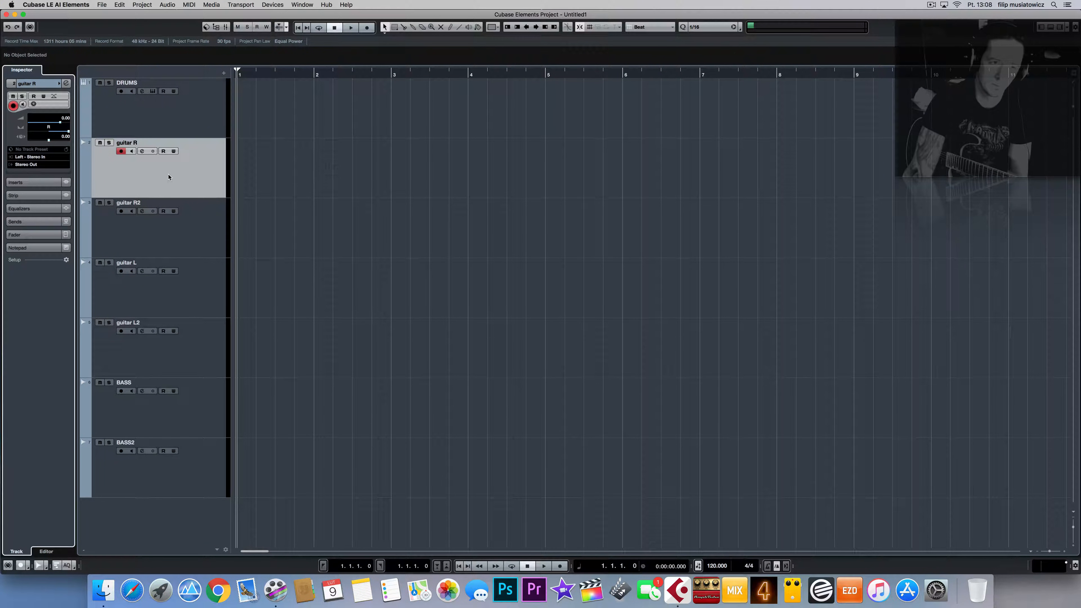
{"action": "left_click", "coordinate": [33, 183]}
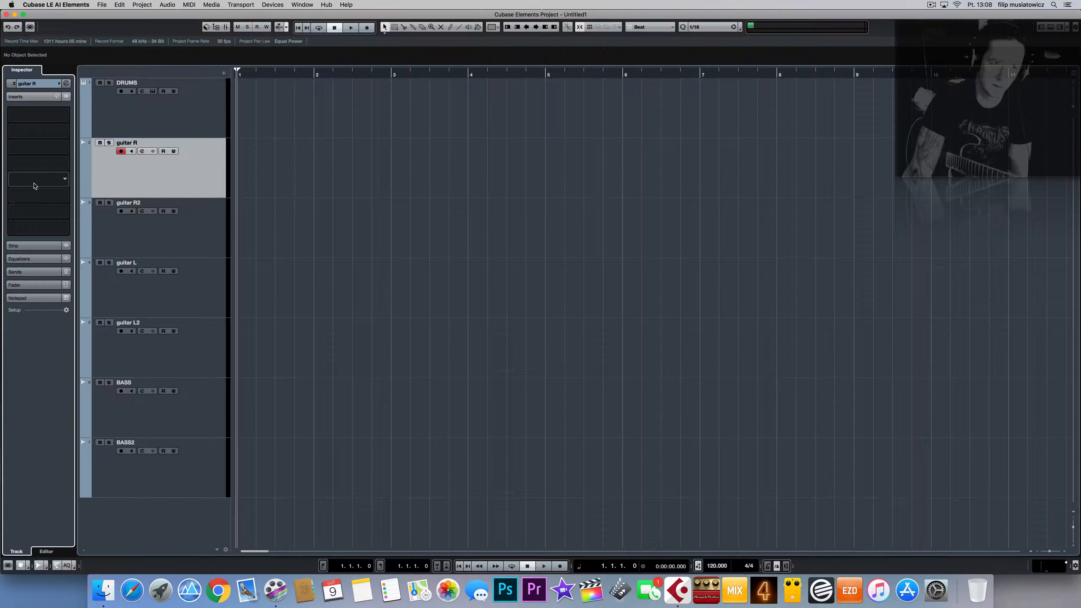
{"action": "left_click", "coordinate": [61, 117]}
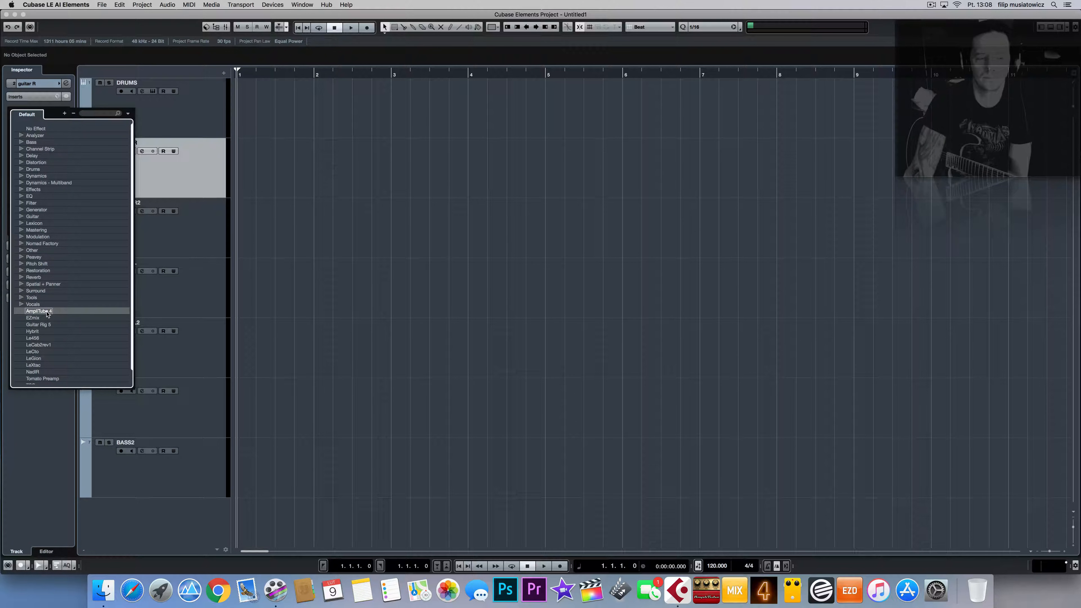
{"action": "key", "text": "Return"}
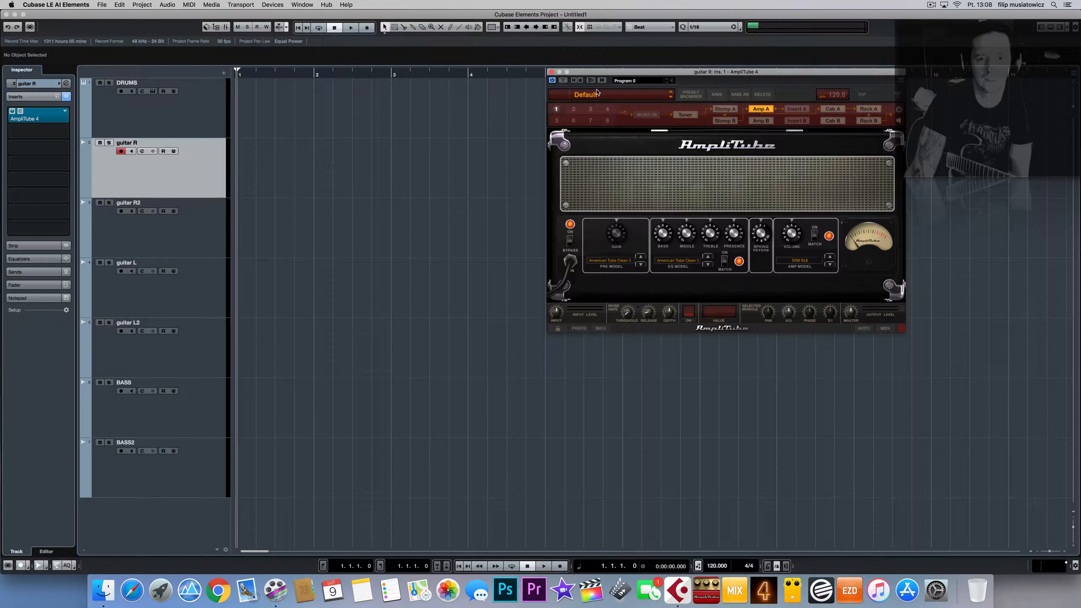
Step: Choose the pilot metal II amp preset in AmpliTube and close its window
{"action": "left_click_drag", "start_coordinate": [644, 73], "coordinate": [406, 156]}
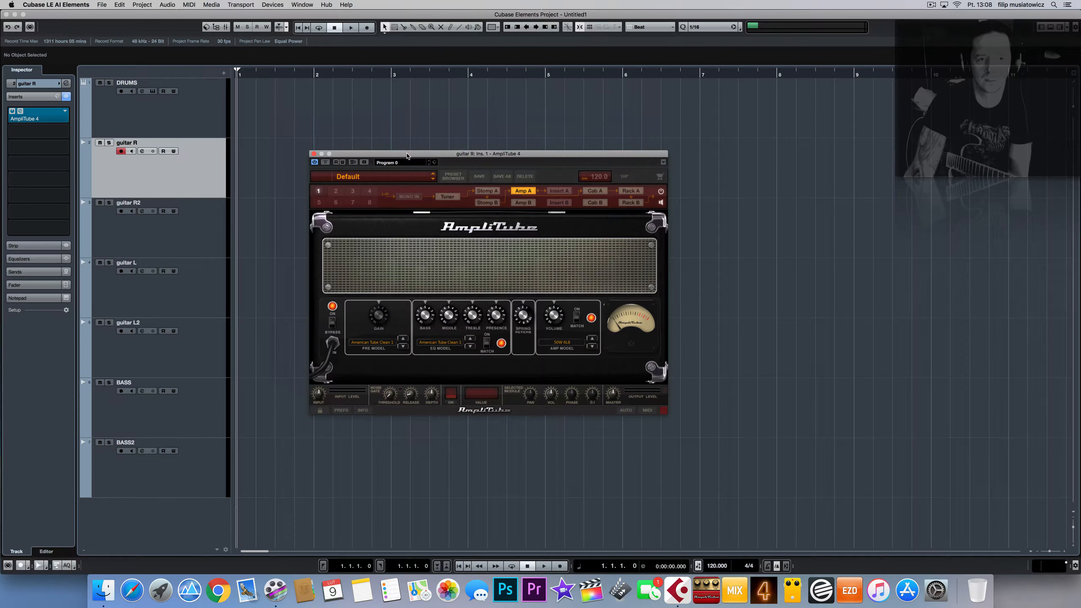
{"action": "left_click", "coordinate": [362, 162]}
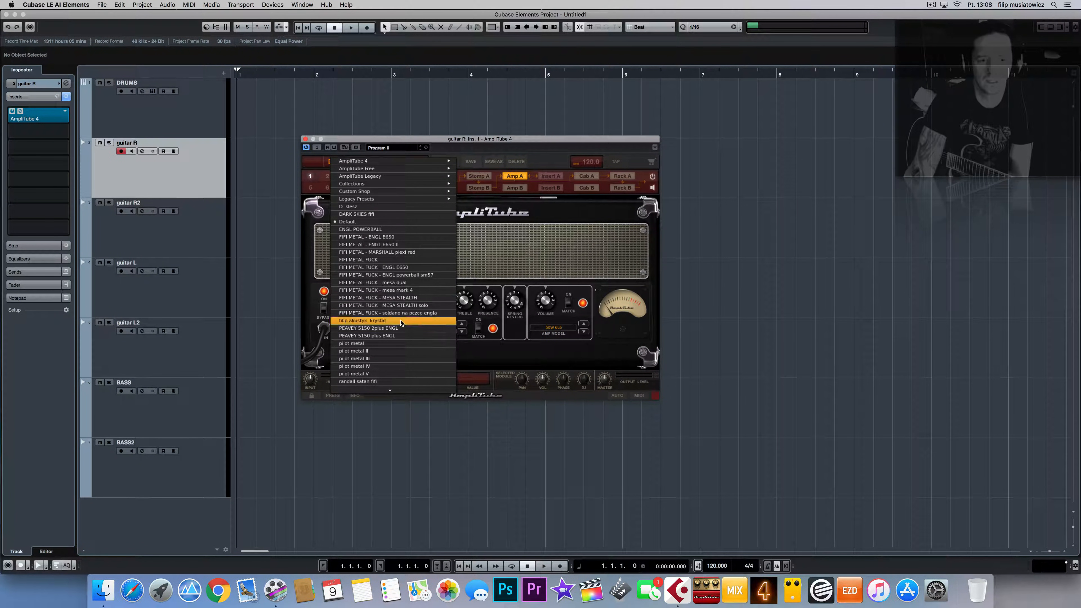
{"action": "left_click", "coordinate": [383, 351]}
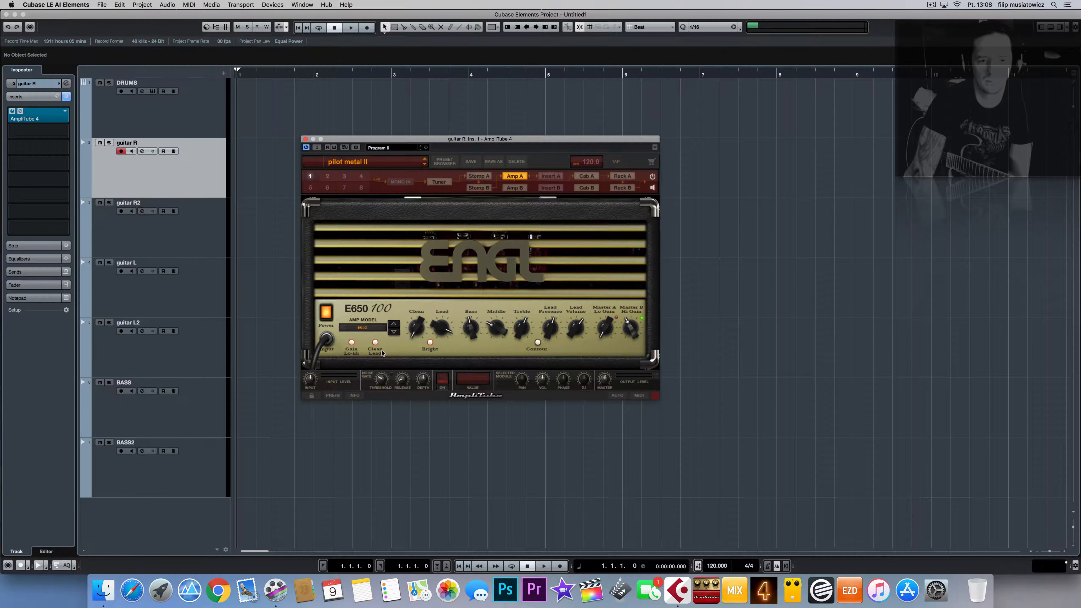
{"action": "left_click", "coordinate": [305, 139]}
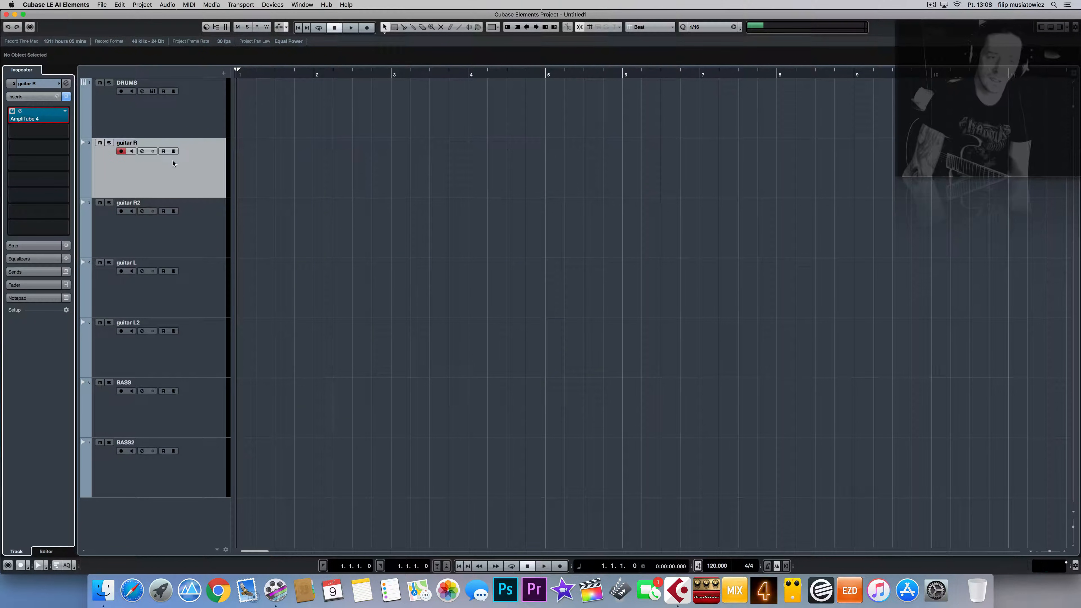
Step: Enable the Monitor button on guitar R, then select the guitar R2 track
{"action": "left_click", "coordinate": [181, 182]}
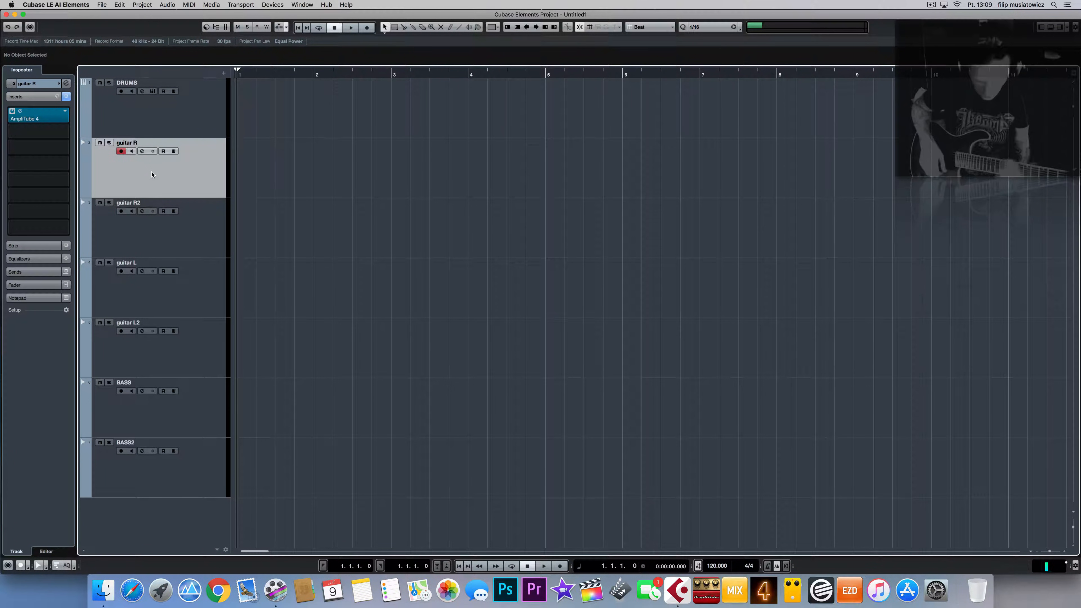
{"action": "left_click", "coordinate": [132, 151]}
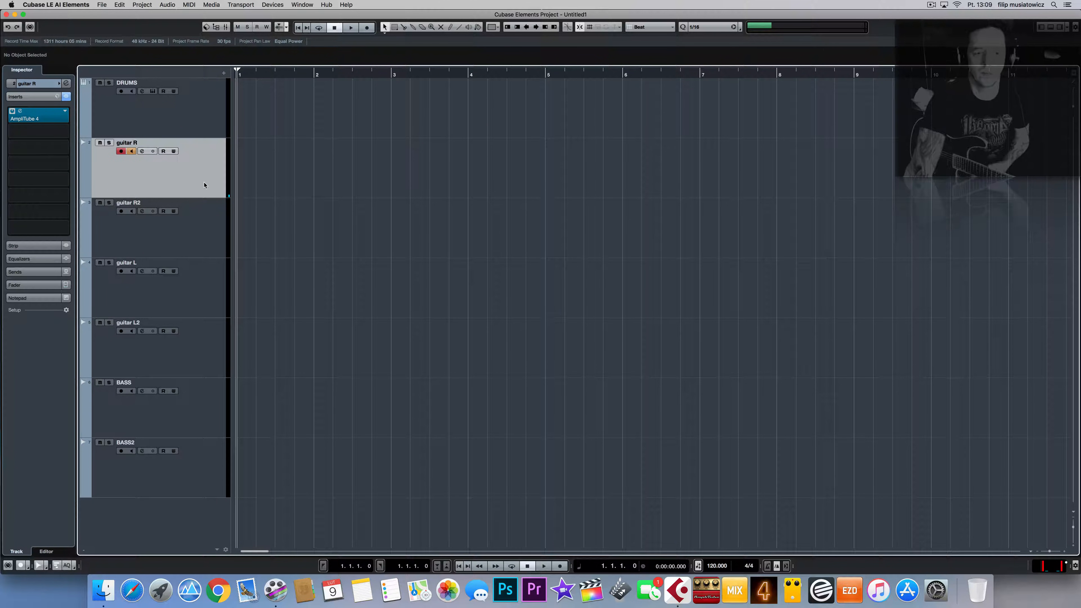
{"action": "left_click", "coordinate": [177, 234]}
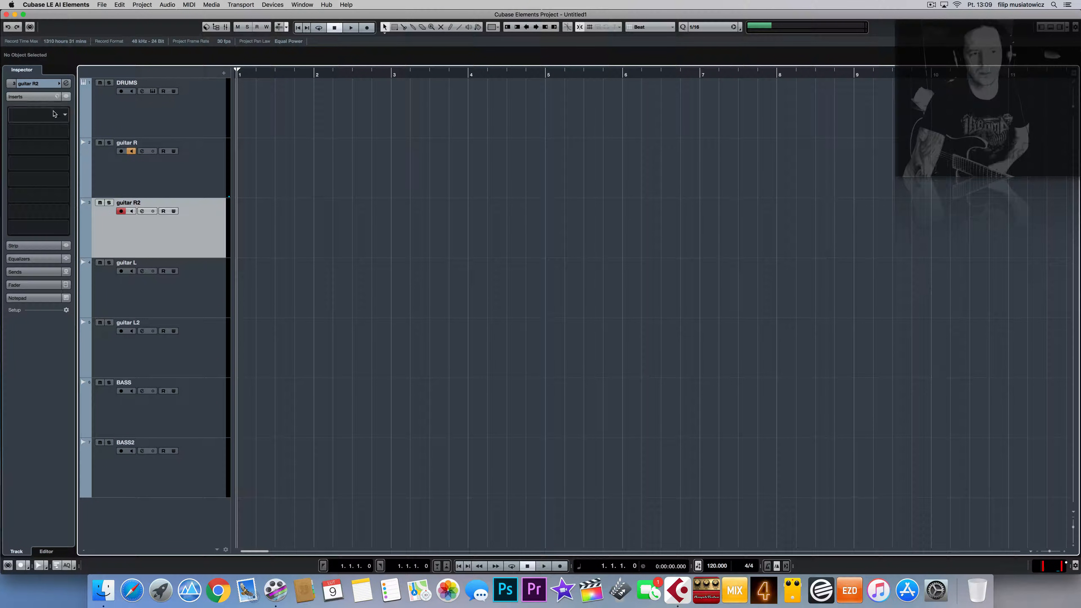
Step: Add EZmix to guitar R2's first insert and load the Favorites > Guitars Fat Bastardo preset
{"action": "left_click", "coordinate": [65, 115]}
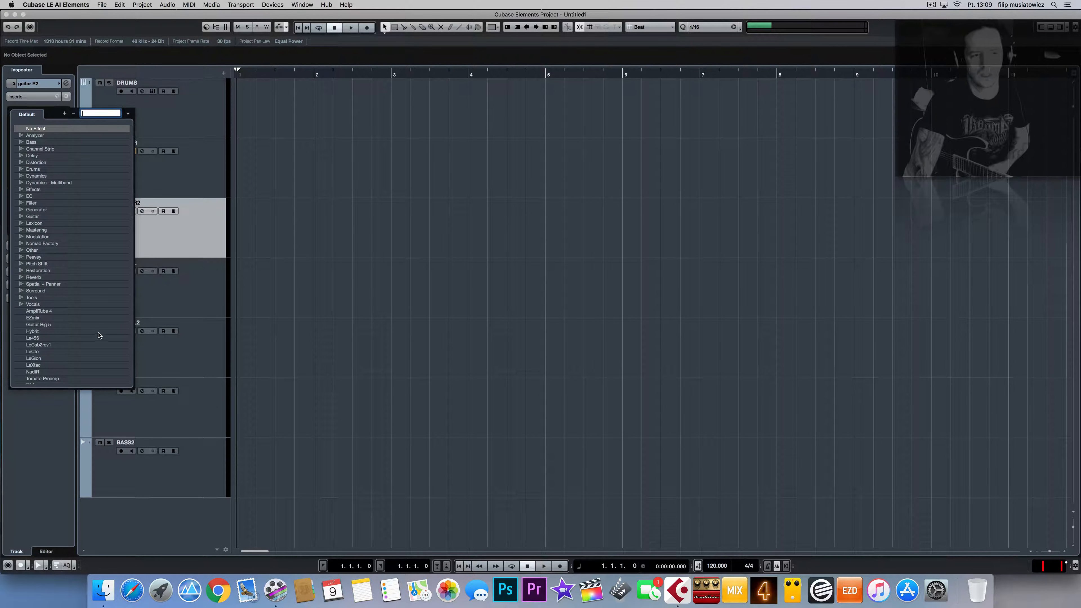
{"action": "double_click", "coordinate": [34, 318]}
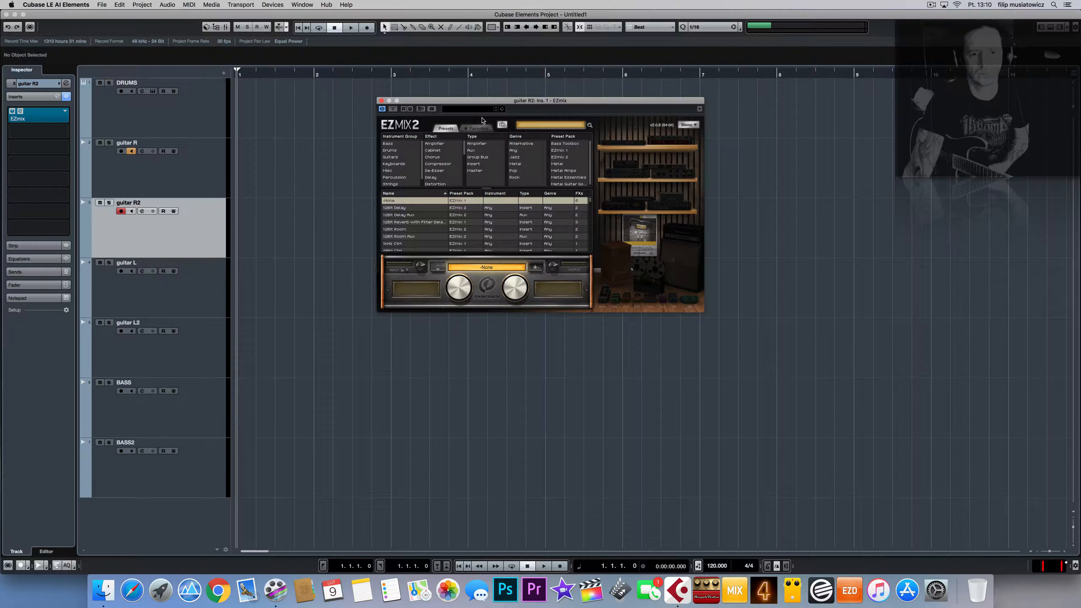
{"action": "left_click", "coordinate": [475, 129]}
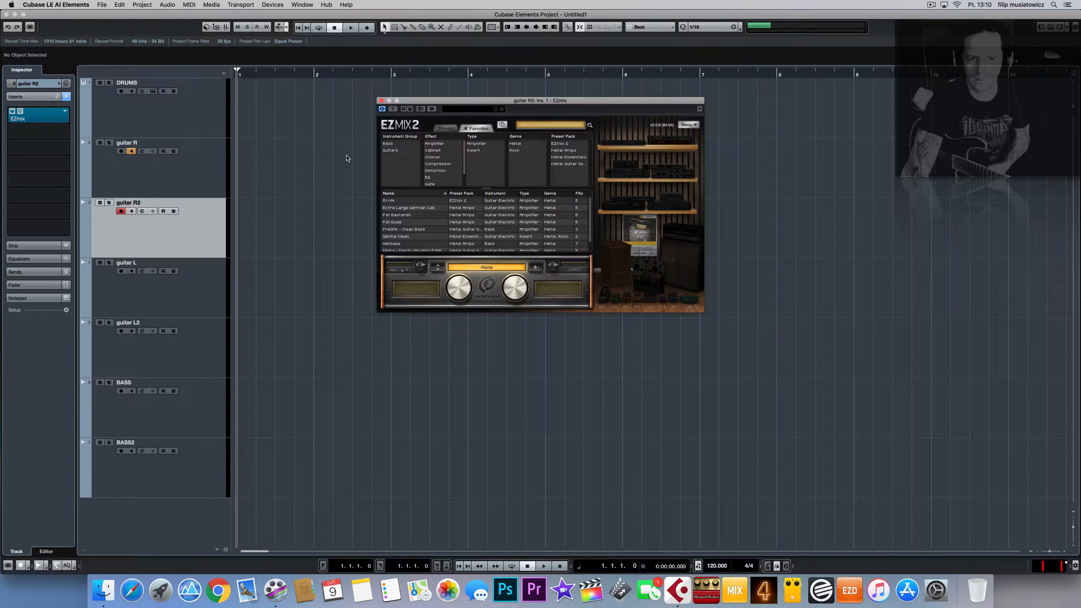
{"action": "left_click", "coordinate": [392, 151]}
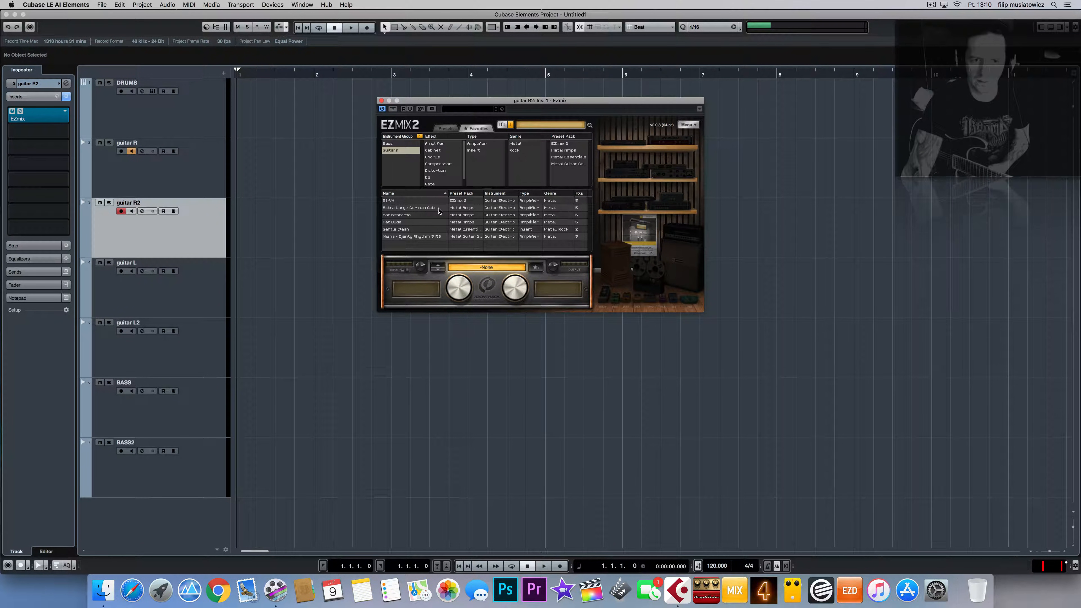
{"action": "left_click", "coordinate": [402, 216]}
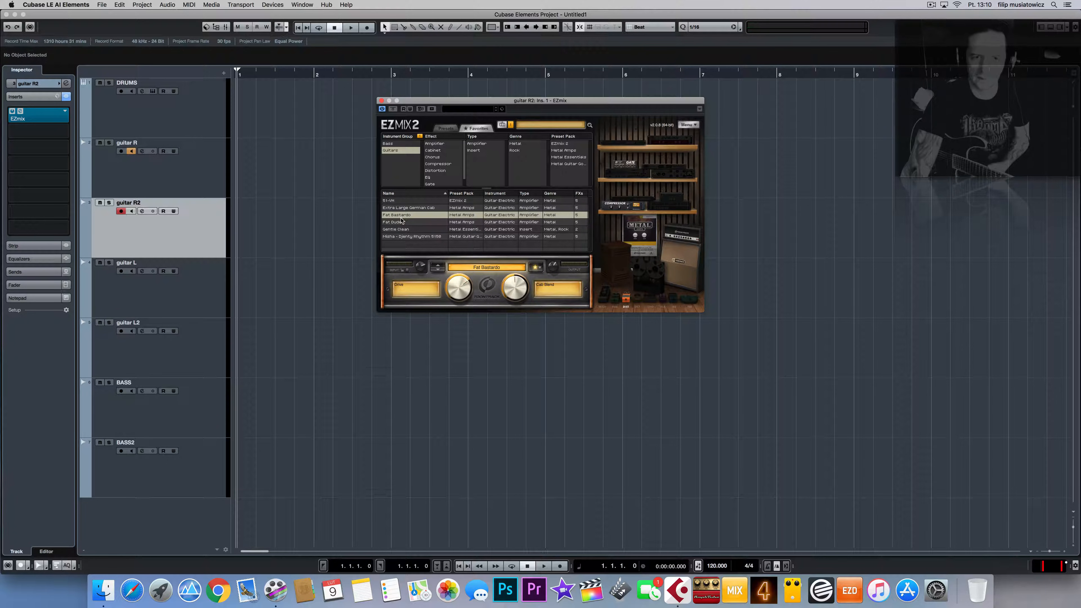
Step: Monitor guitar R2, set EZmix Drive to 41%, then re-enable monitoring on guitar R
{"action": "left_click", "coordinate": [132, 151]}
{"action": "left_click", "coordinate": [132, 212]}
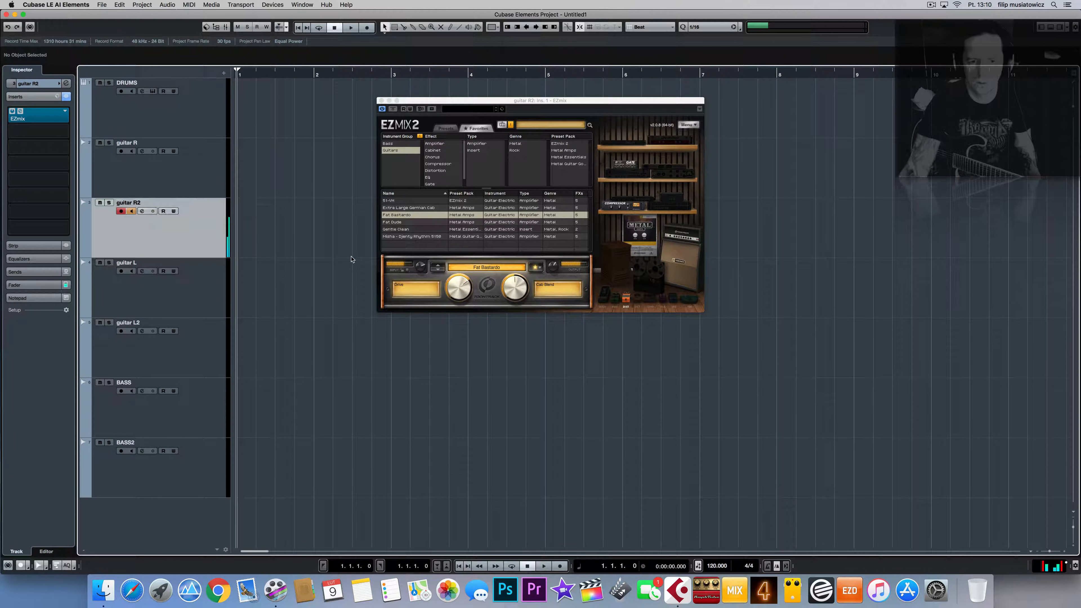
{"action": "left_click_drag", "start_coordinate": [457, 281], "coordinate": [456, 318]}
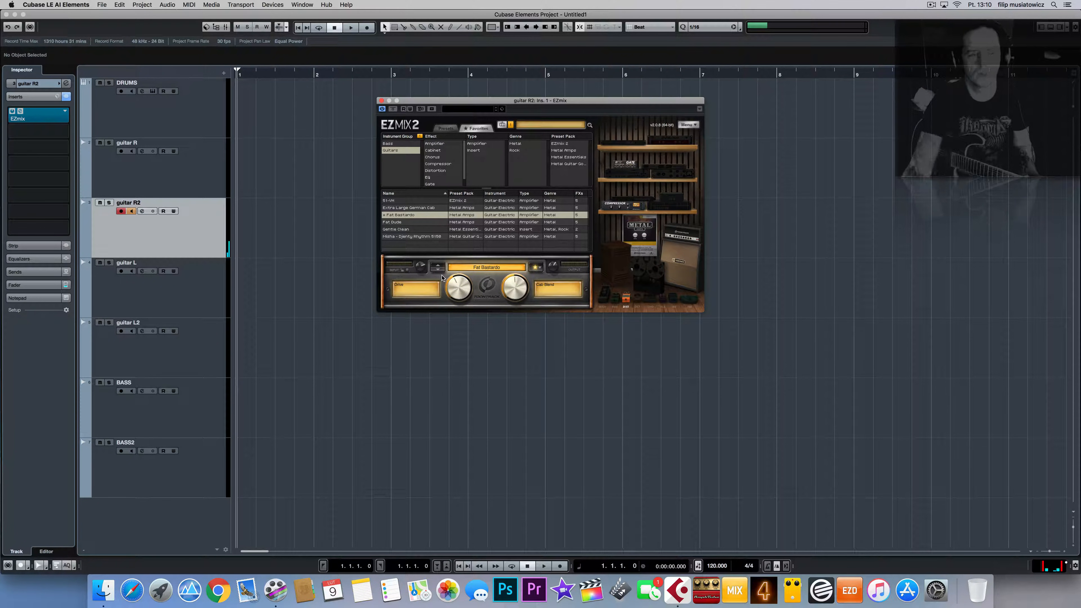
{"action": "left_click", "coordinate": [133, 152]}
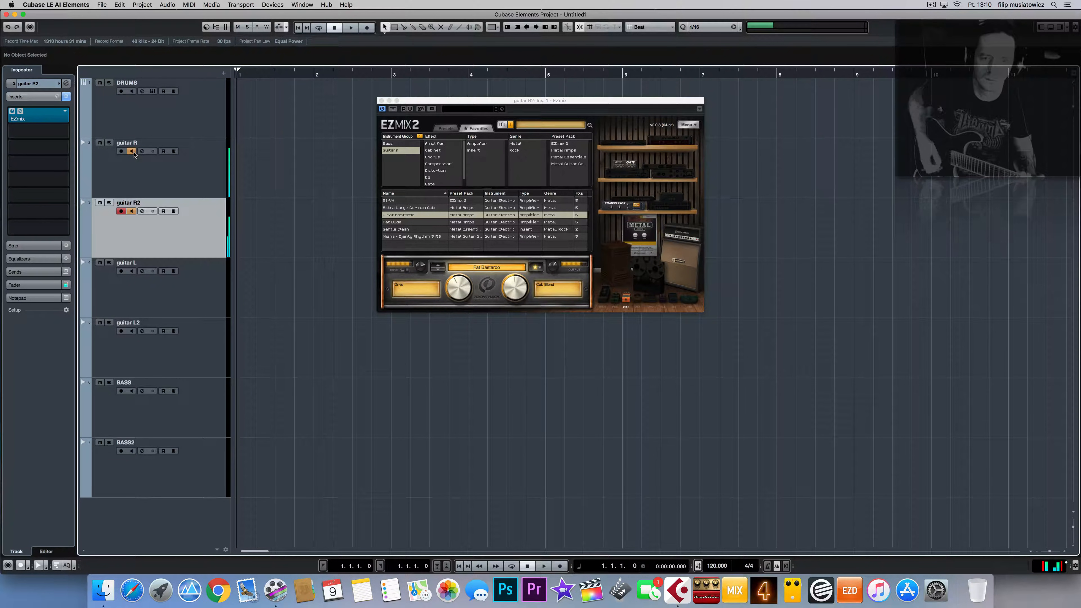
Step: Try Fat Dude and Misha - Djenty Rhythm 5150, then settle on Extra Large German Cab
{"action": "left_click", "coordinate": [403, 222]}
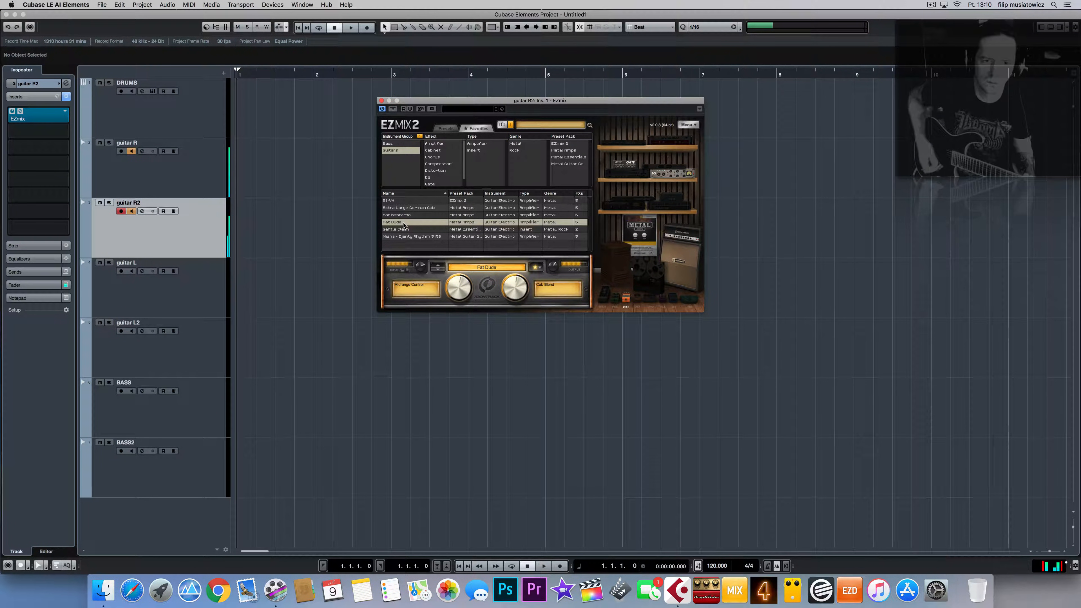
{"action": "left_click", "coordinate": [415, 238]}
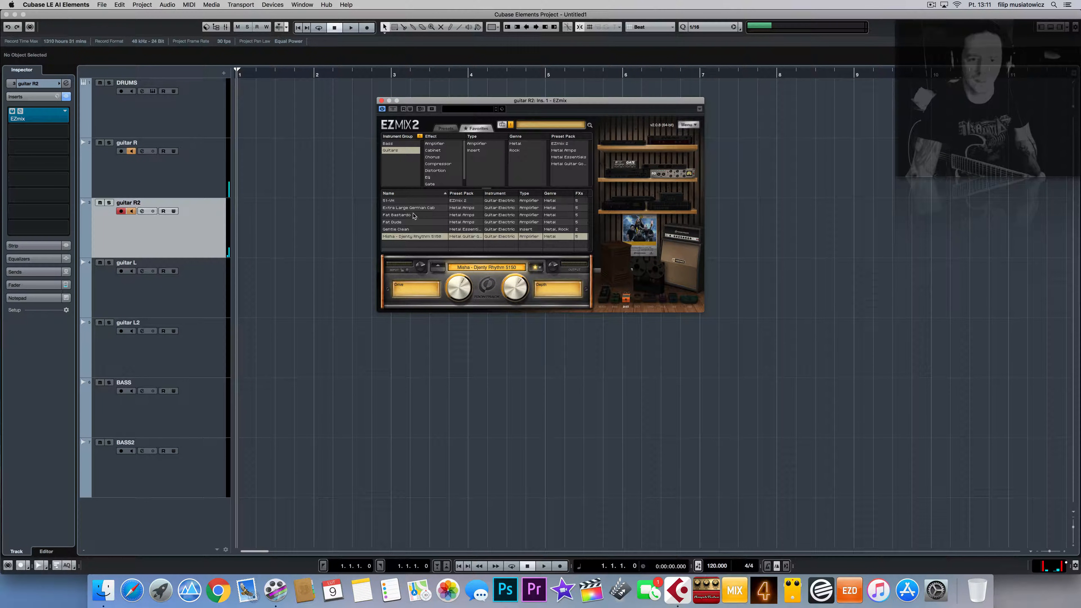
{"action": "left_click", "coordinate": [402, 208]}
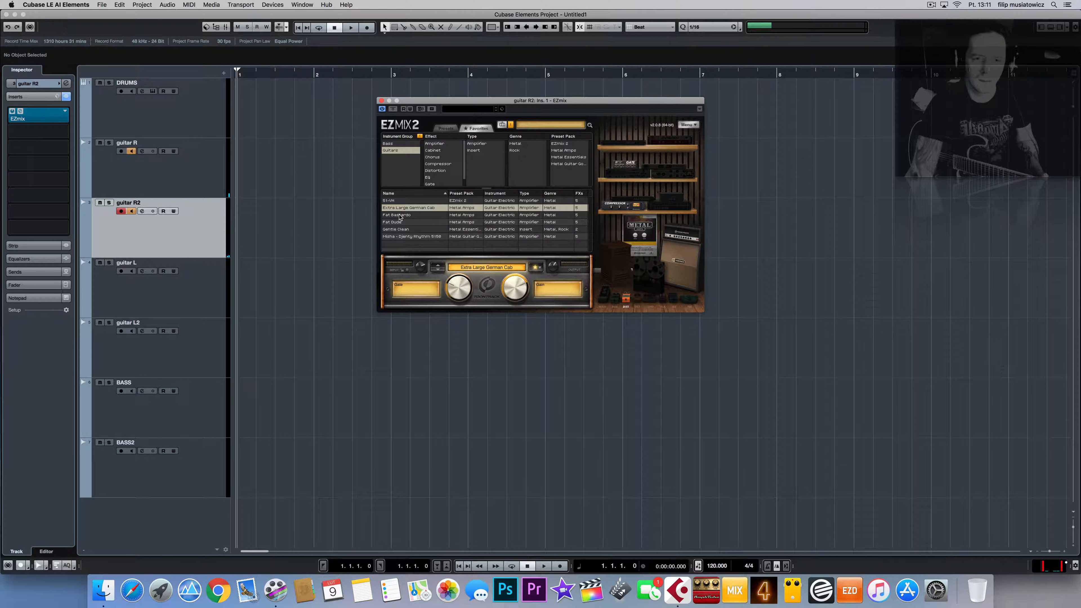
{"action": "left_click", "coordinate": [382, 100]}
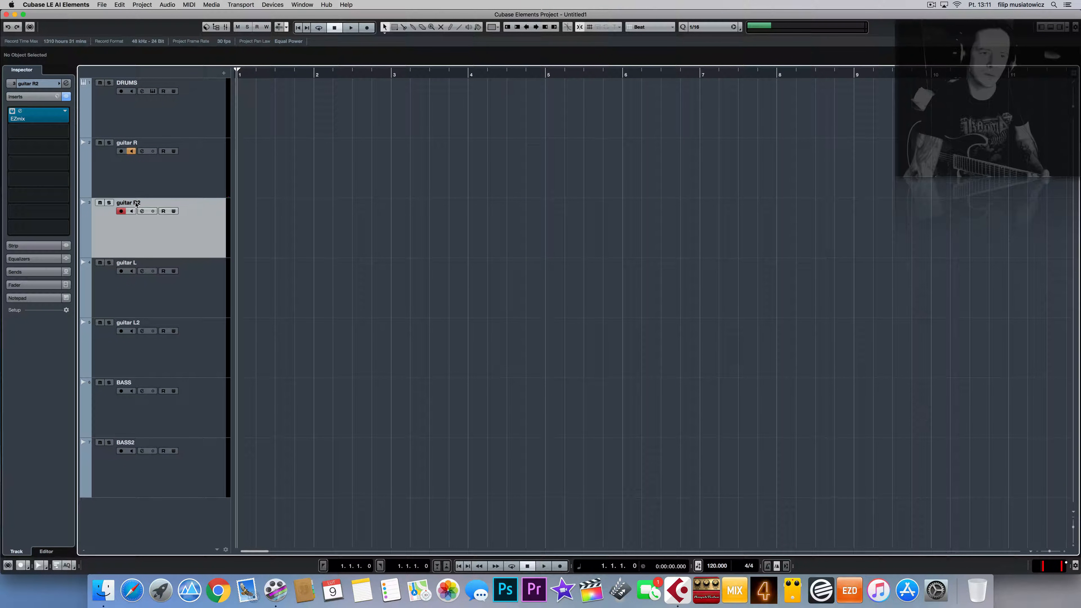
Step: Select and arm guitar L, and load AmpliTube 4 into its first insert slot
{"action": "left_click", "coordinate": [131, 151]}
{"action": "left_click", "coordinate": [181, 267]}
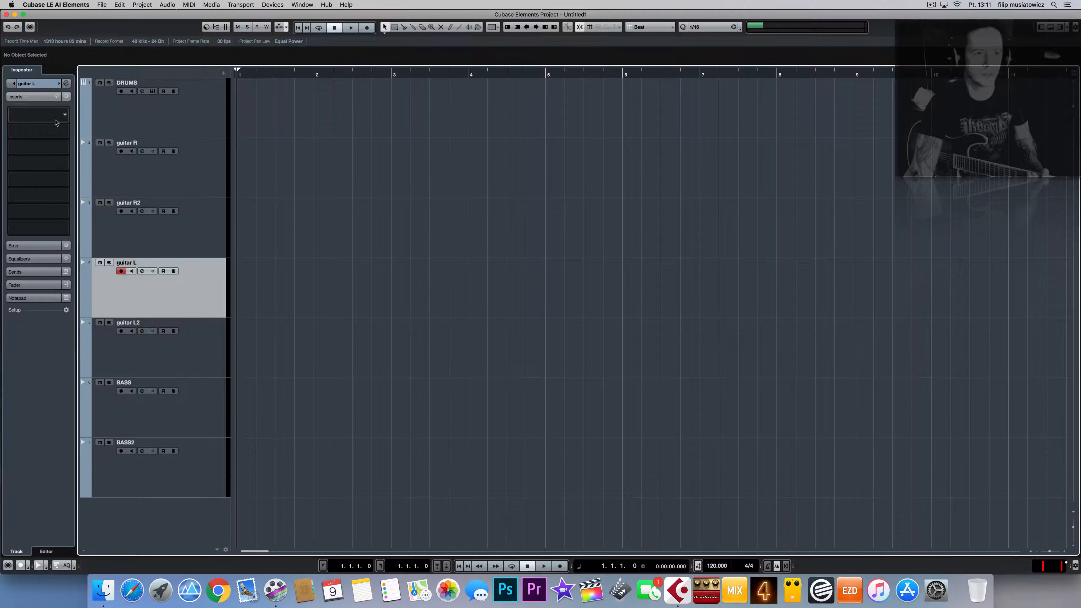
{"action": "left_click", "coordinate": [63, 116]}
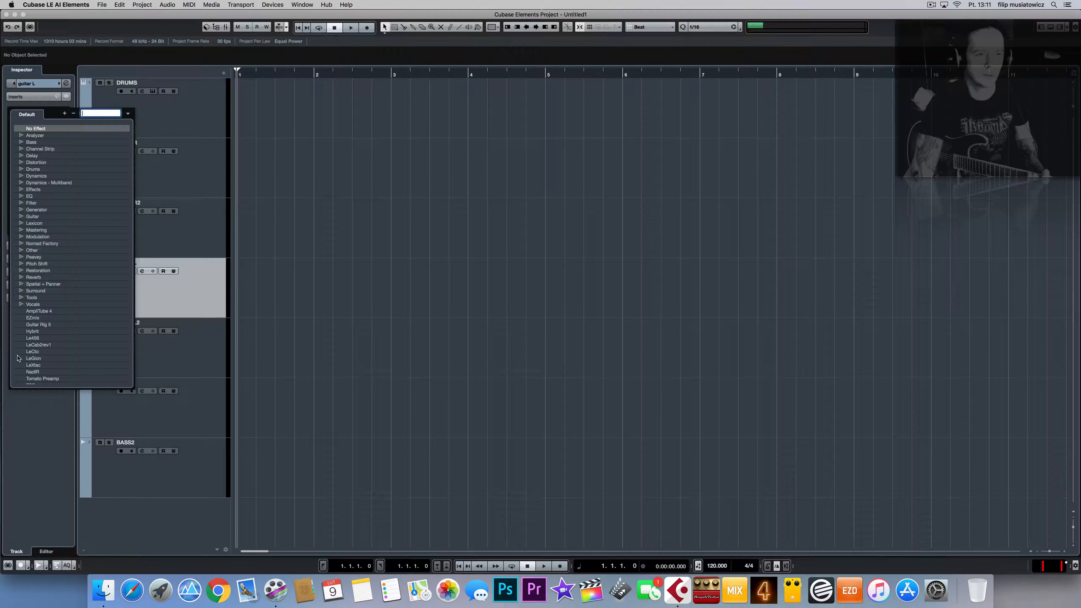
{"action": "left_click", "coordinate": [204, 268]}
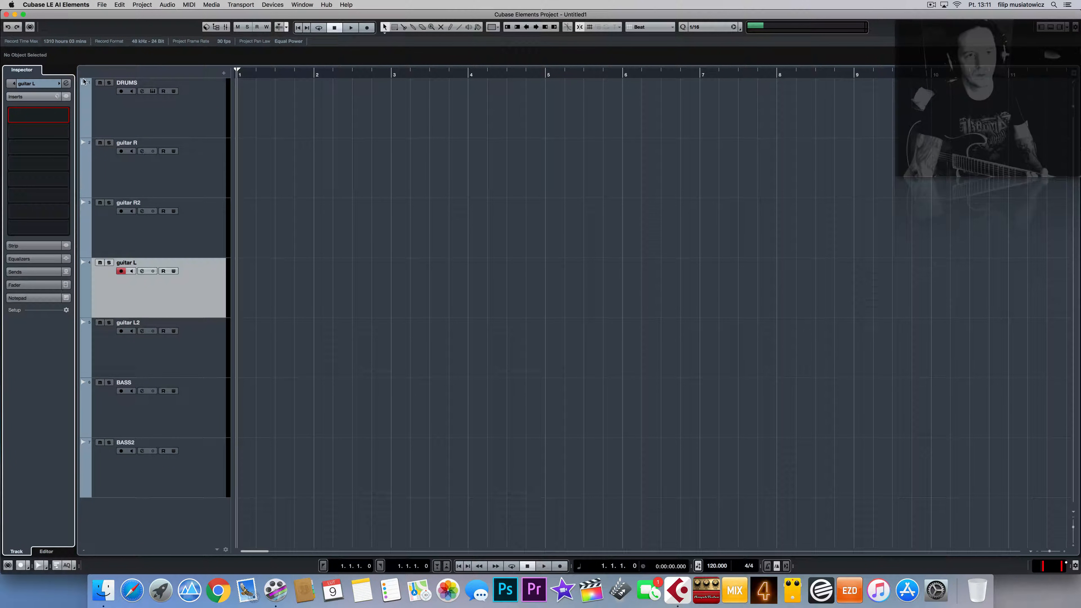
{"action": "left_click", "coordinate": [50, 115]}
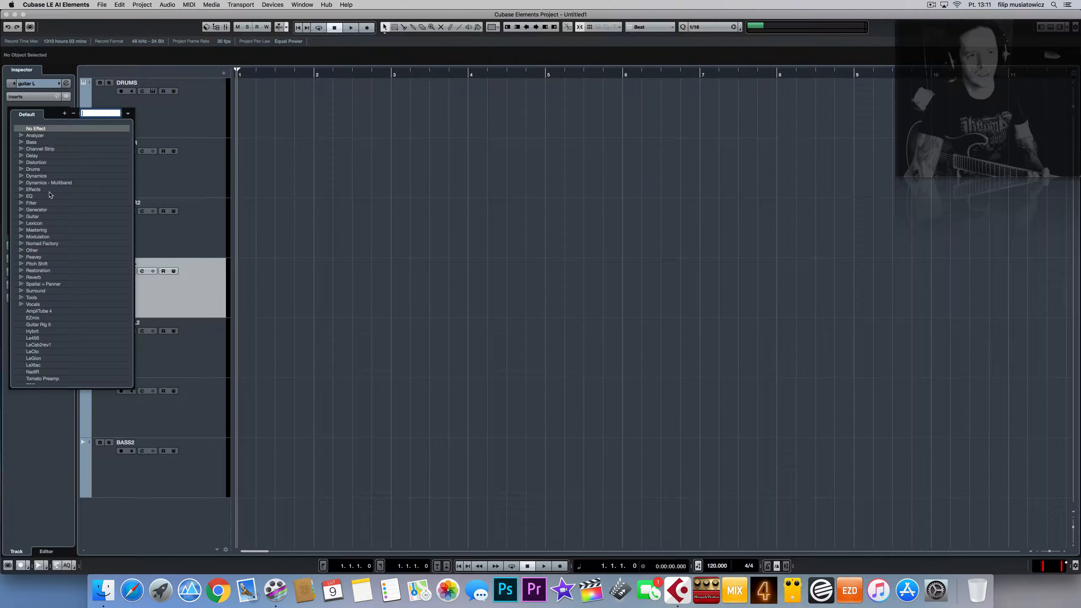
{"action": "left_click", "coordinate": [45, 310]}
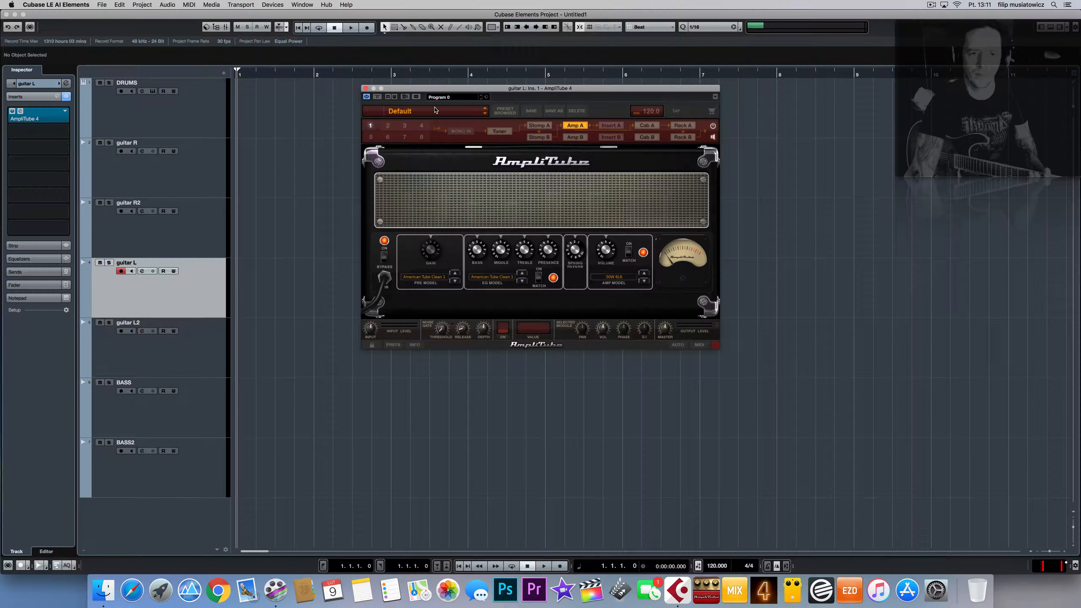
Step: Load AmpliTube's pilot metal II preset on guitar L, close the window, and select guitar L2
{"action": "left_click", "coordinate": [434, 111]}
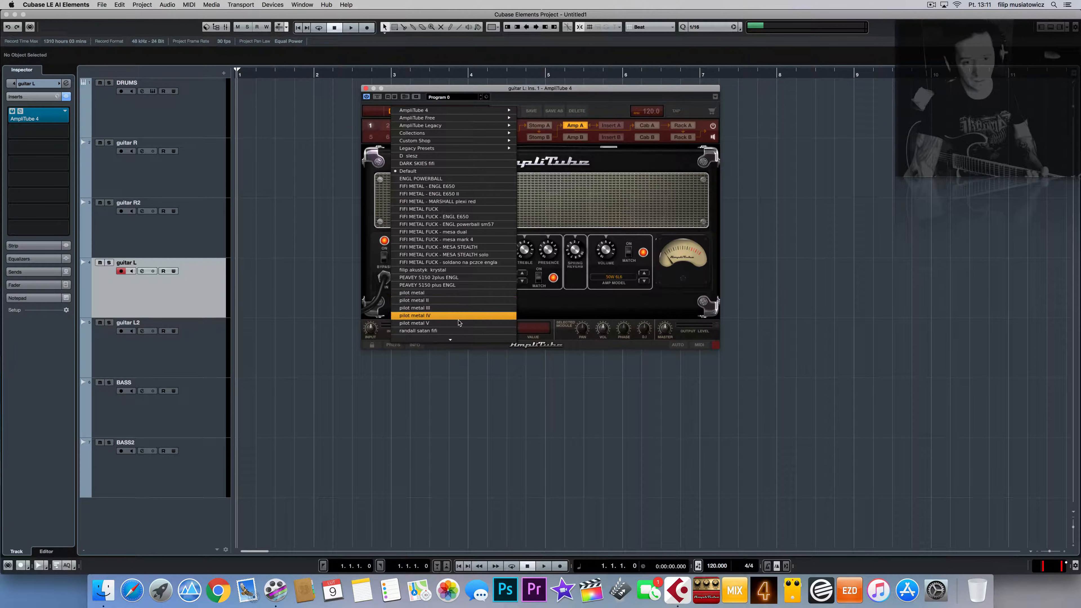
{"action": "left_click", "coordinate": [453, 303]}
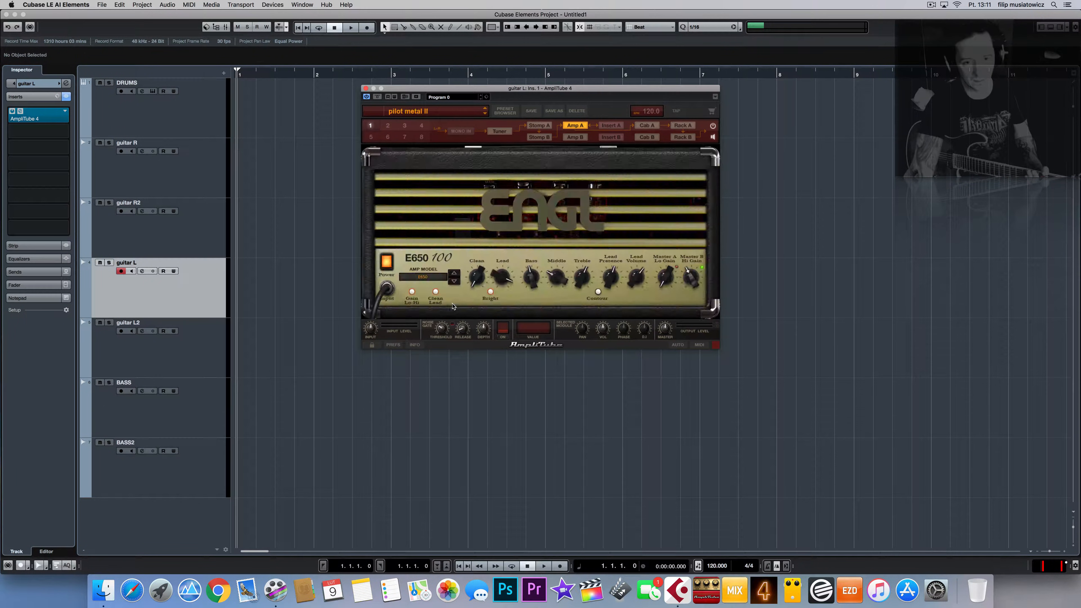
{"action": "left_click", "coordinate": [366, 89]}
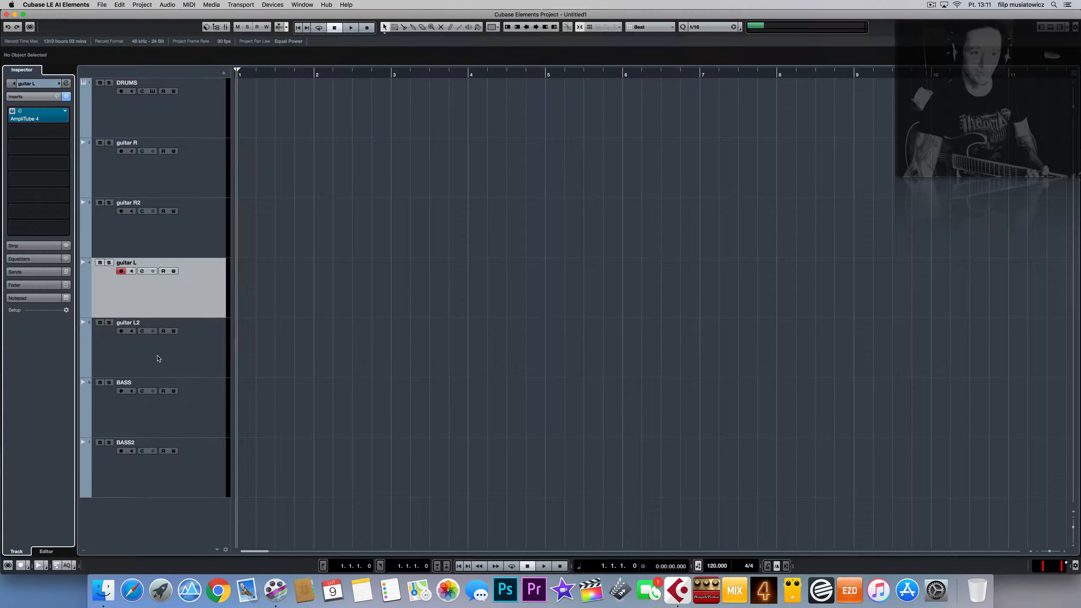
{"action": "left_click", "coordinate": [189, 355]}
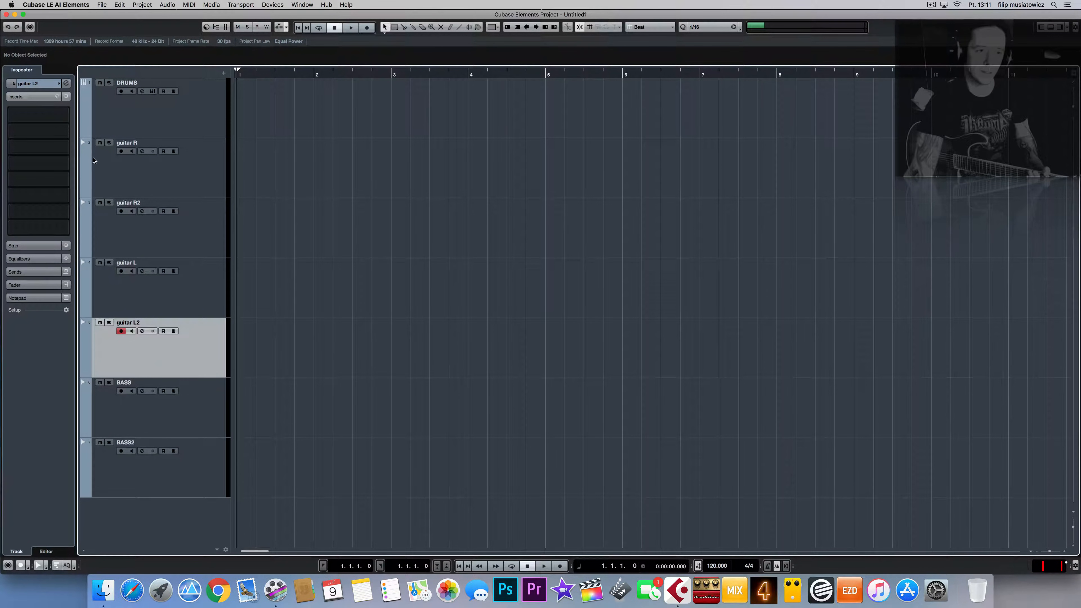
Step: Insert EZmix in guitar L2's slot 1 and pick Favorites > Guitars > Fat Bastardo
{"action": "left_click", "coordinate": [59, 116]}
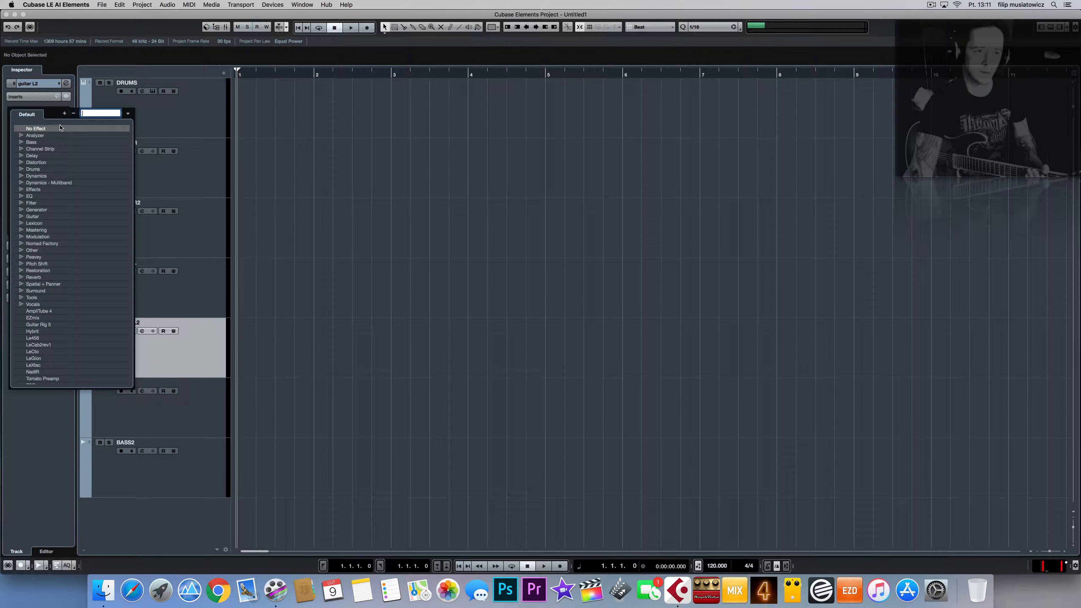
{"action": "left_click", "coordinate": [45, 318]}
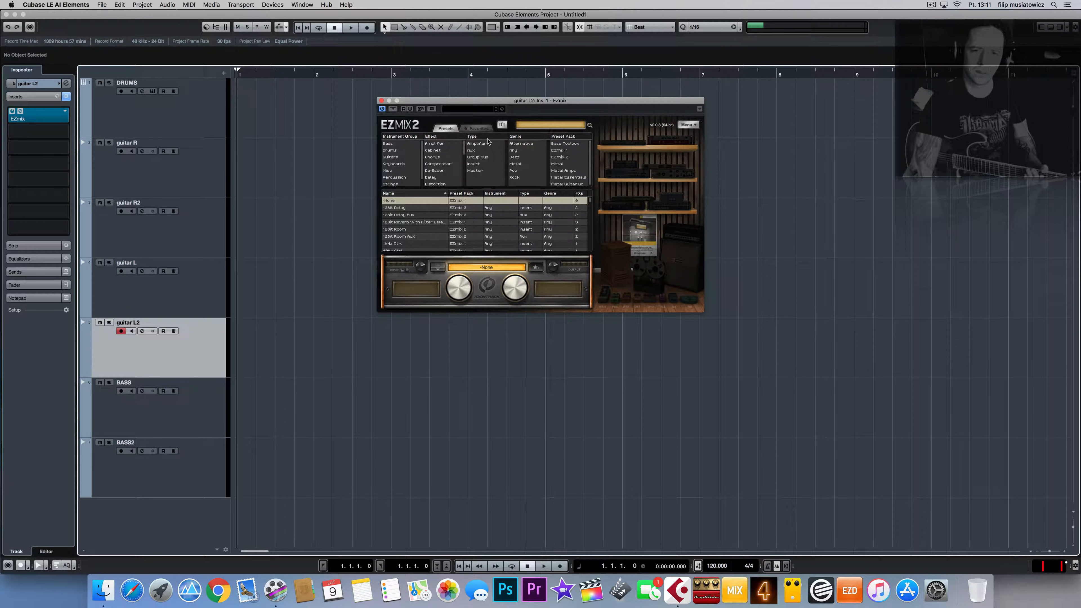
{"action": "left_click", "coordinate": [475, 128]}
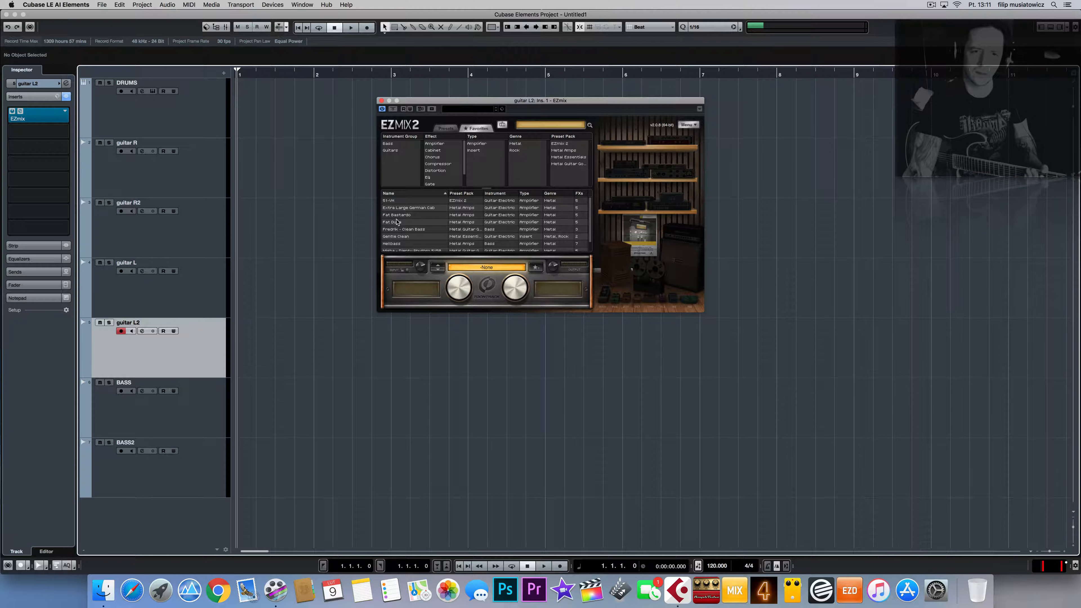
{"action": "left_click", "coordinate": [390, 150]}
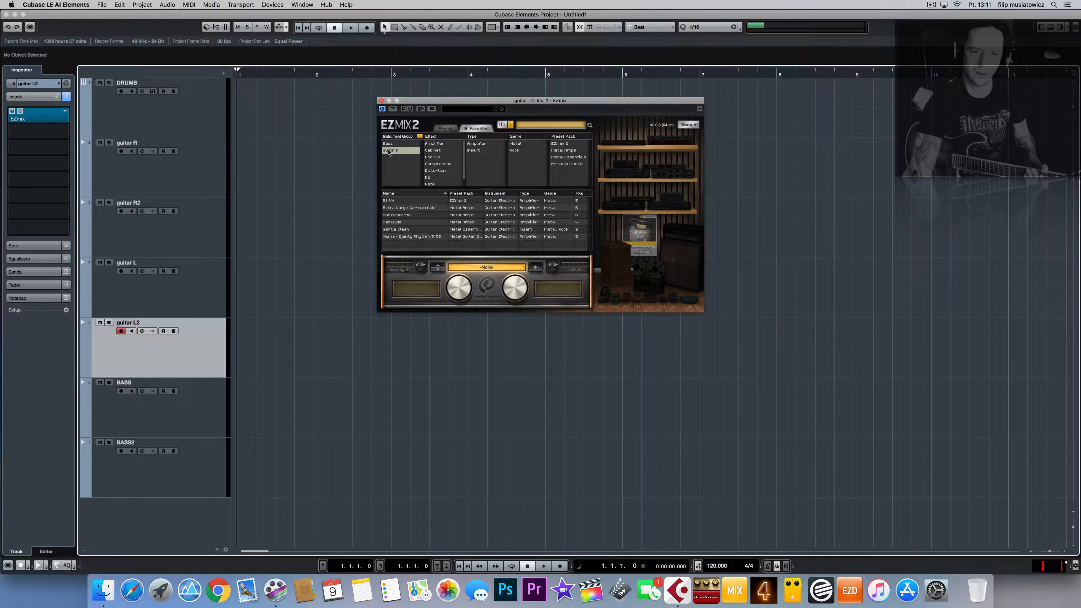
{"action": "left_click", "coordinate": [405, 215]}
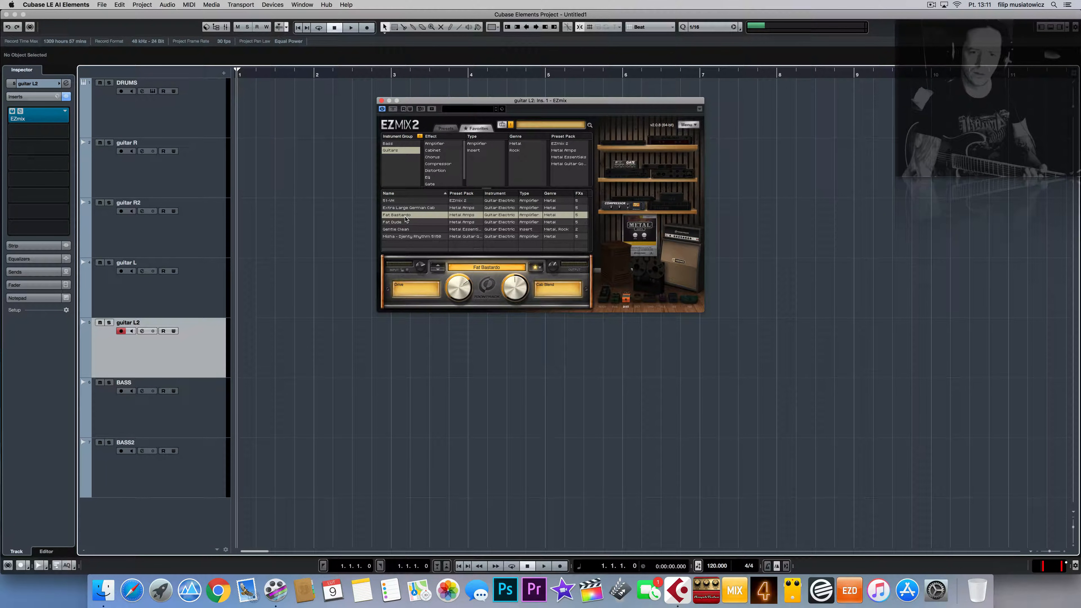
{"action": "left_click", "coordinate": [381, 101]}
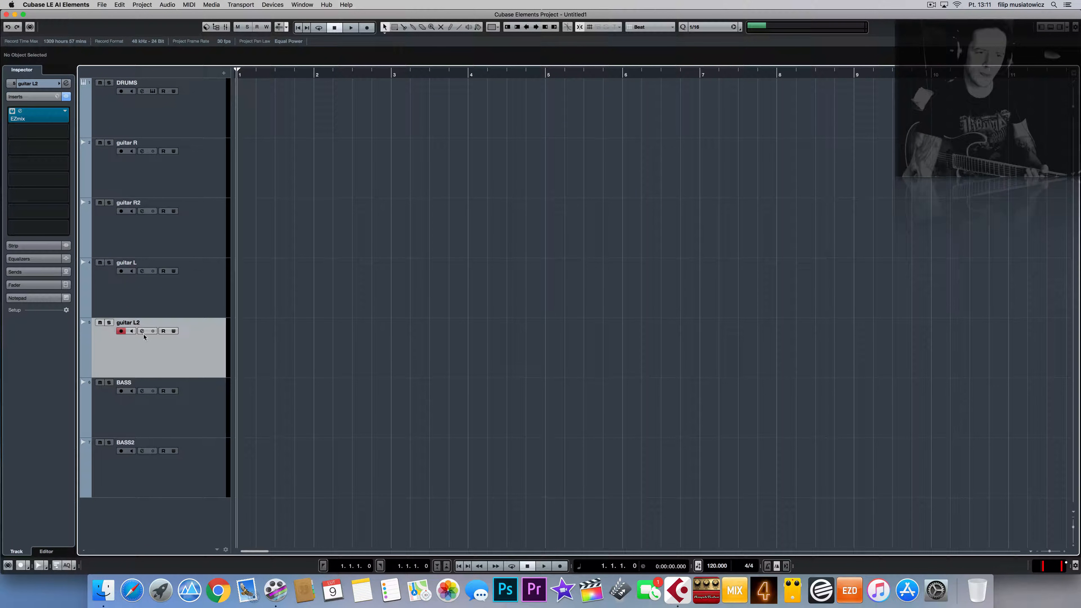
Step: Enable monitoring on guitar L2, guitar L, guitar R2 and guitar R, then open MixConsole
{"action": "left_click", "coordinate": [132, 331]}
{"action": "left_click", "coordinate": [132, 271]}
{"action": "left_click", "coordinate": [132, 211]}
{"action": "left_click", "coordinate": [132, 151]}
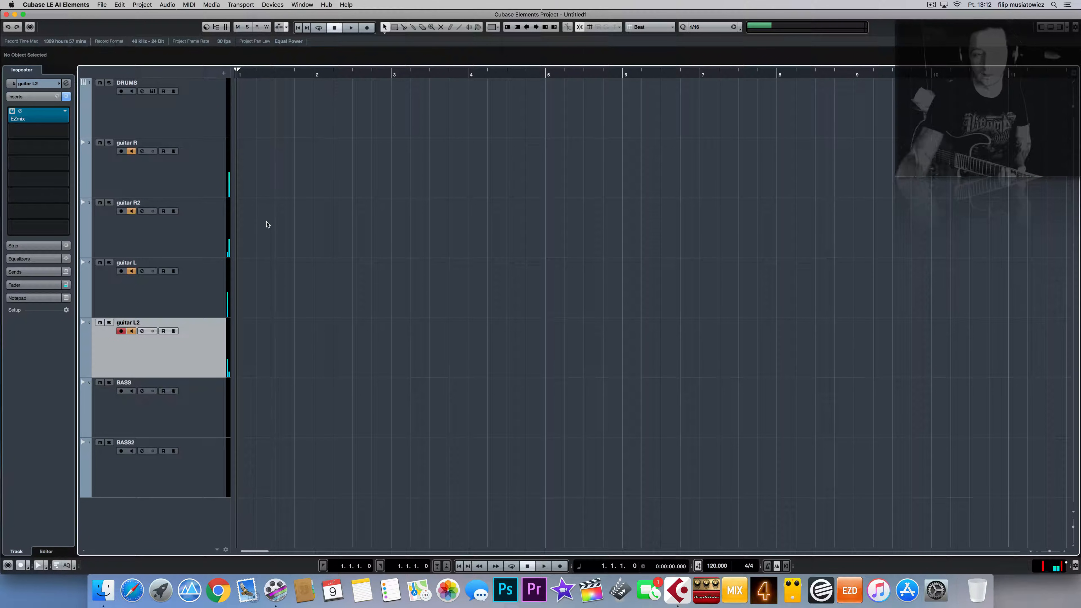
{"action": "left_click", "coordinate": [228, 27]}
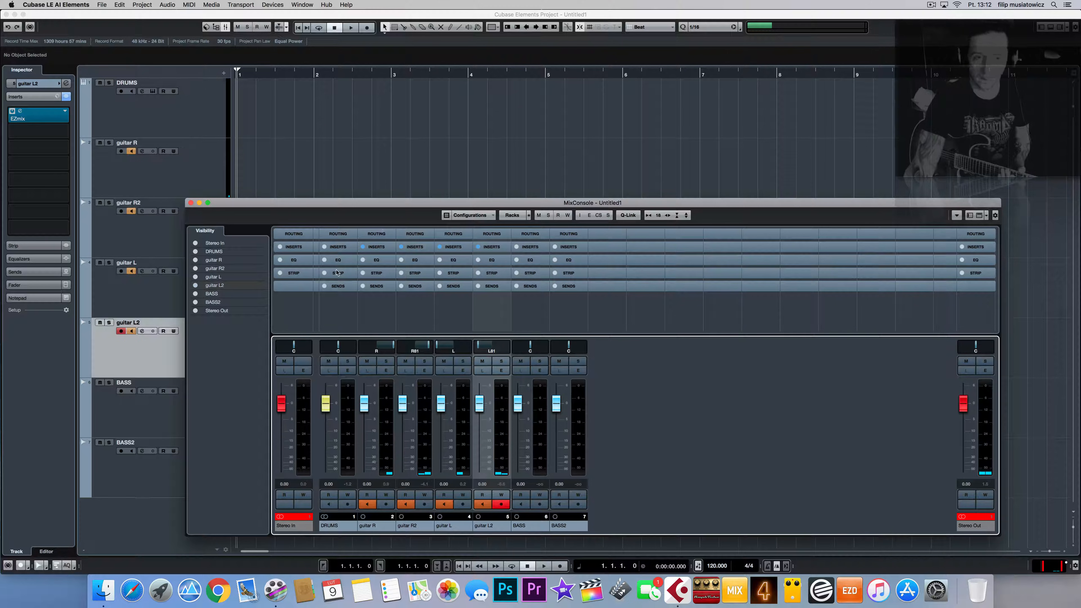
Step: Show the Inserts rack and set guitar L2's EZmix slot to No Effect, discarding changes
{"action": "left_click", "coordinate": [286, 248]}
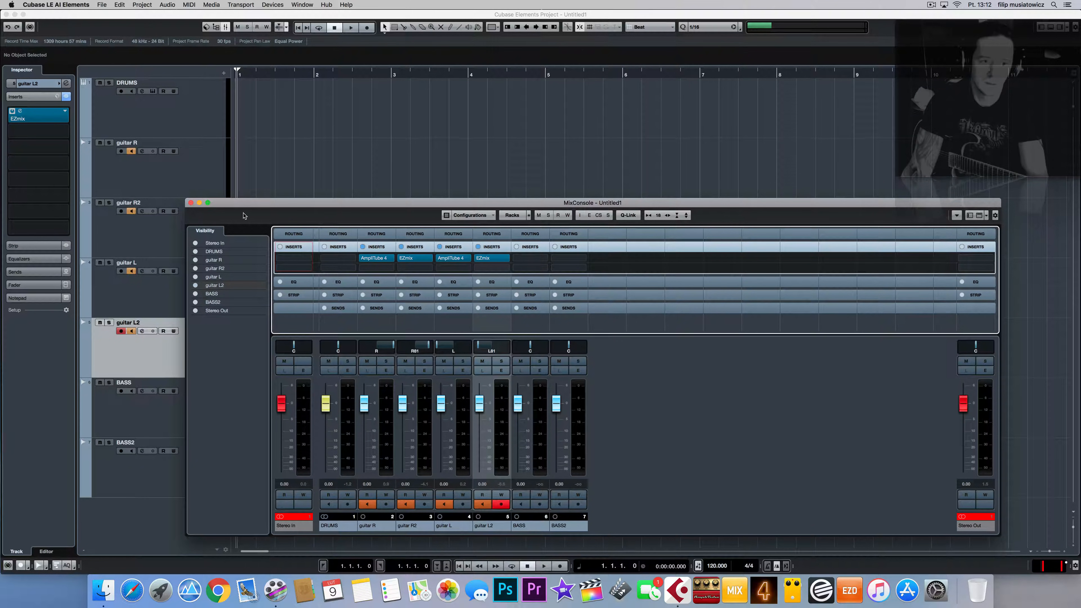
{"action": "left_click", "coordinate": [506, 260]}
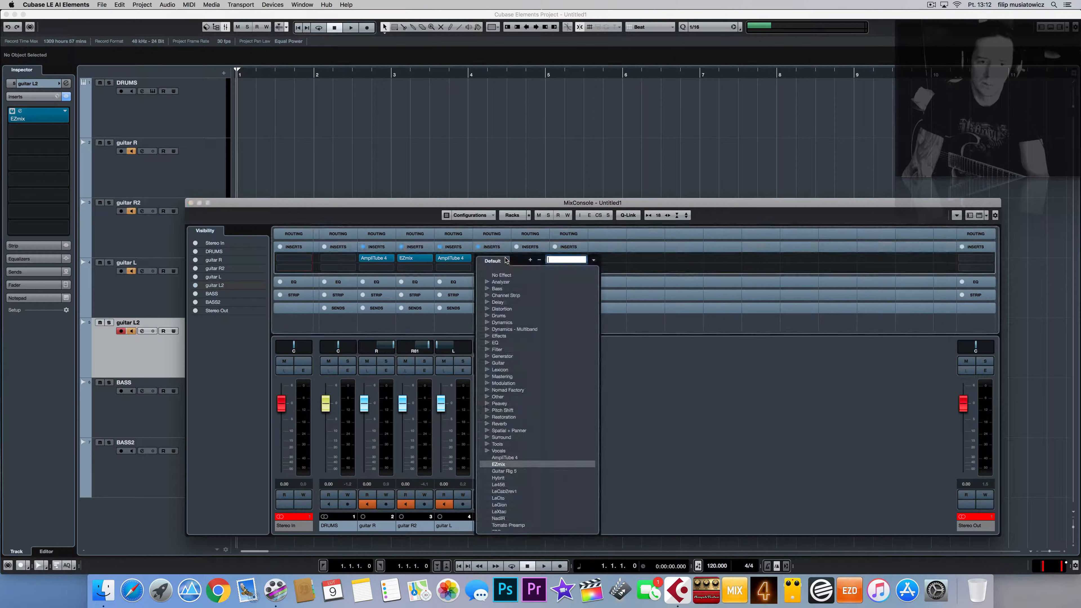
{"action": "left_click", "coordinate": [504, 273]}
{"action": "left_click", "coordinate": [594, 191]}
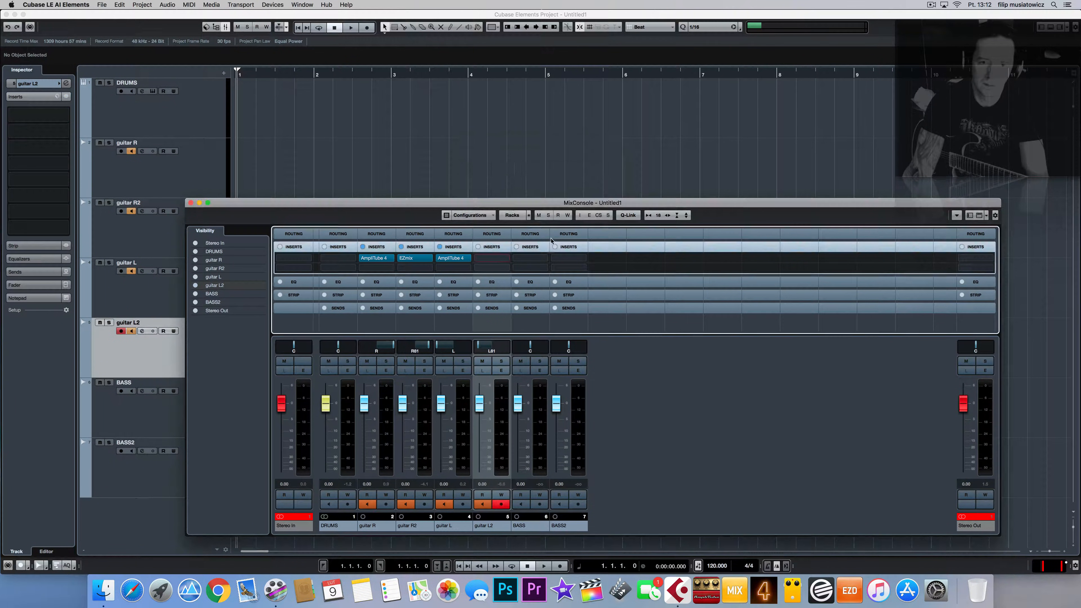
Step: Set guitar L's AmpliTube 4 slot to No Effect, close MixConsole, and turn off monitoring
{"action": "left_click", "coordinate": [468, 259]}
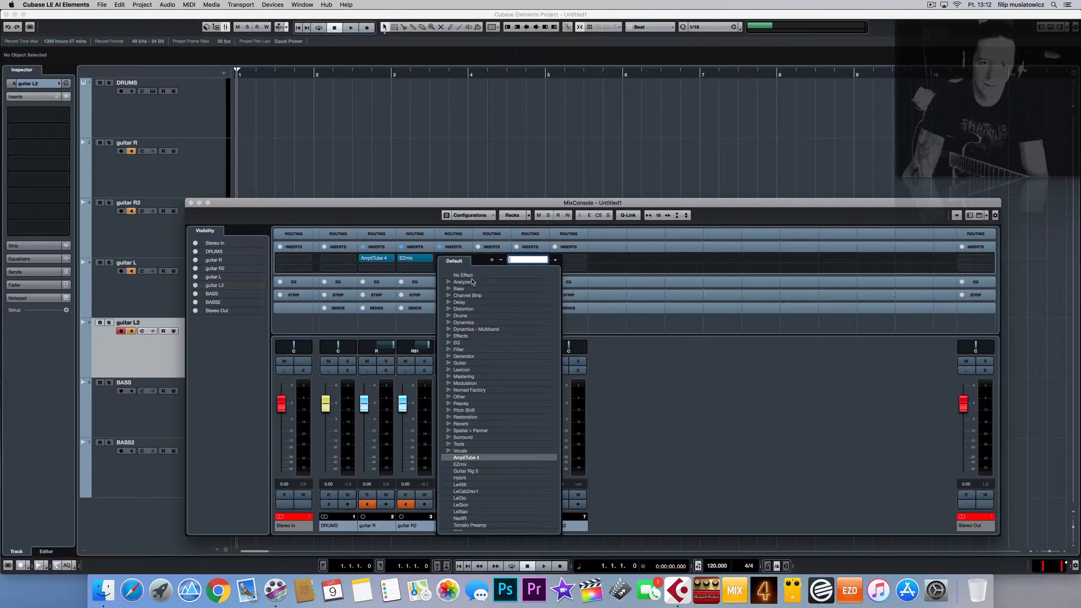
{"action": "left_click", "coordinate": [470, 276]}
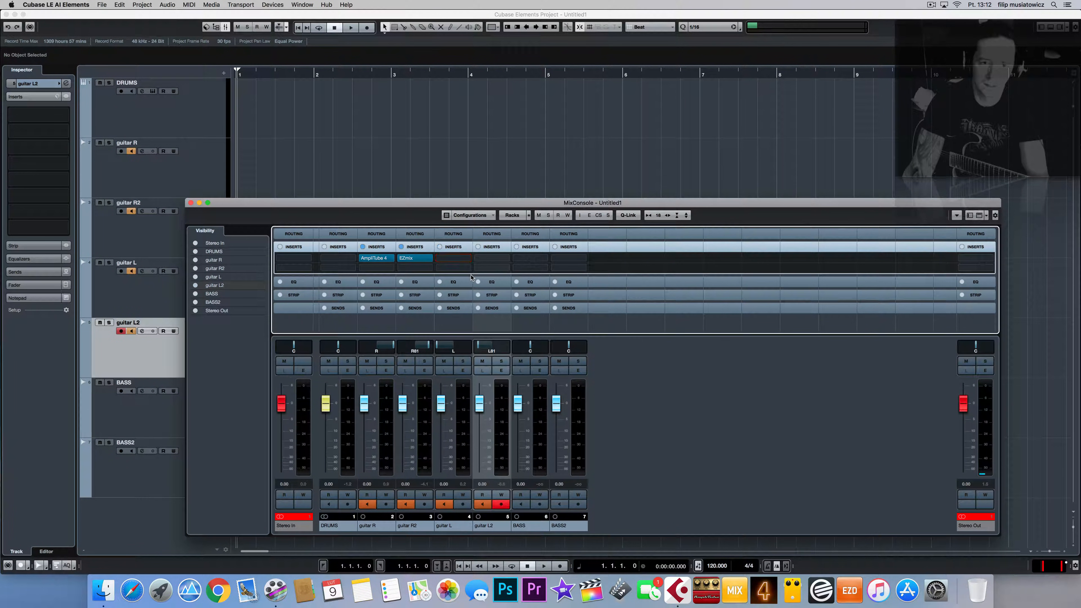
{"action": "left_click", "coordinate": [191, 202]}
{"action": "left_click", "coordinate": [131, 211]}
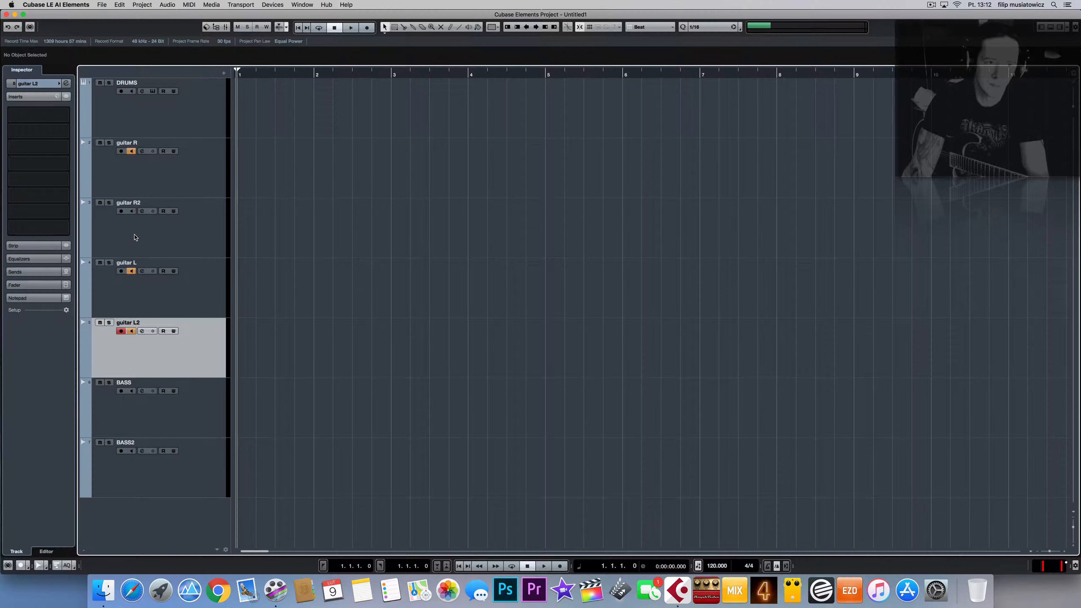
{"action": "left_click", "coordinate": [131, 271]}
{"action": "double_click", "coordinate": [129, 324]}
Step: Turn off monitoring on guitar L2 and guitar R, then select guitar L and monitor it
{"action": "left_click", "coordinate": [131, 331]}
{"action": "left_click", "coordinate": [131, 151]}
{"action": "left_click", "coordinate": [205, 277]}
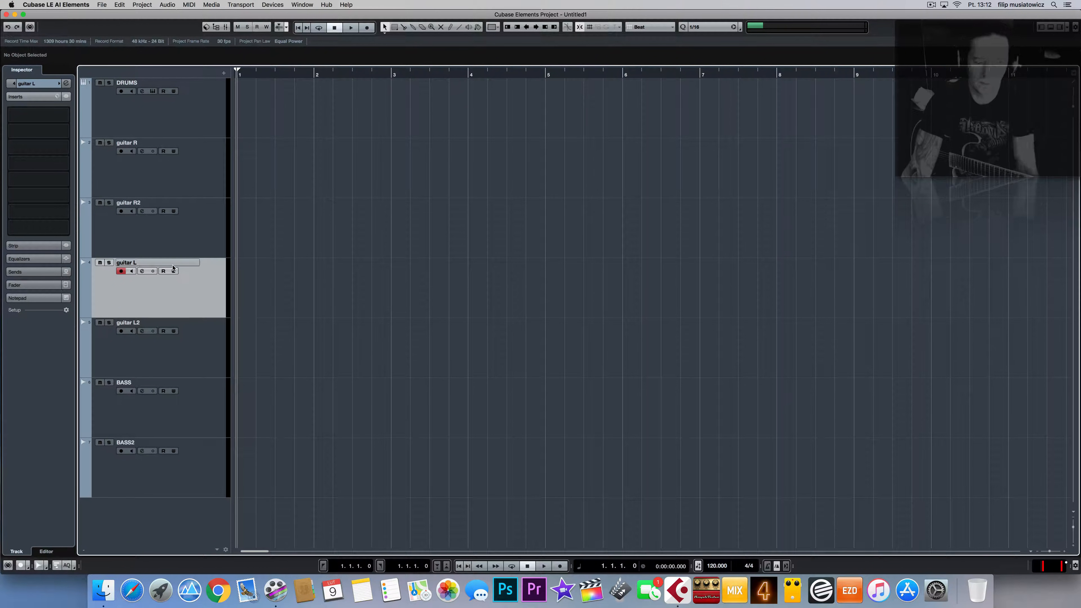
{"action": "left_click", "coordinate": [130, 272]}
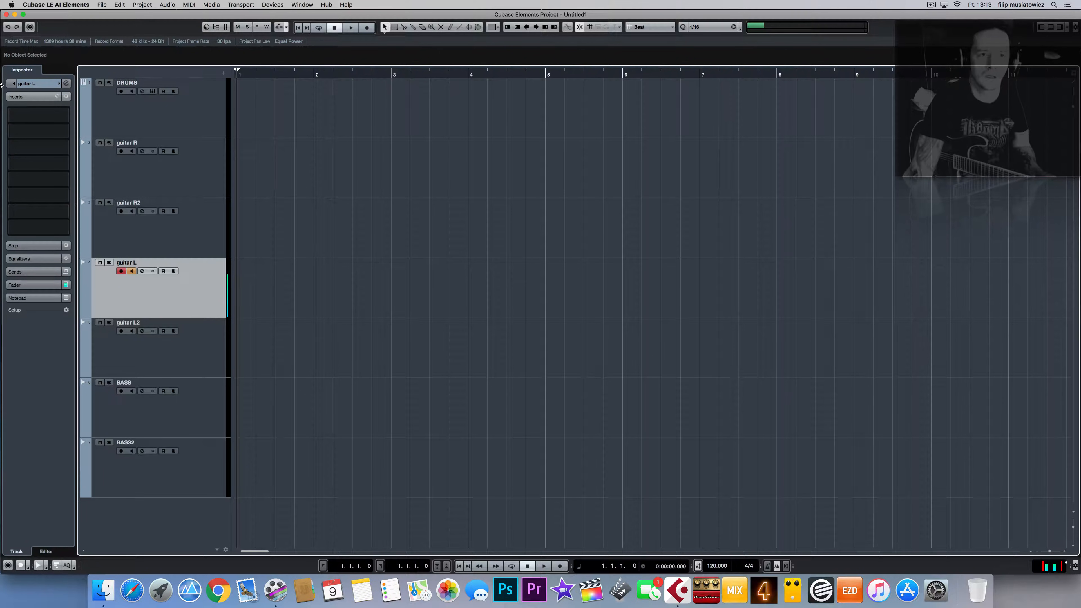
Step: In MixConsole, drag guitar R2's EZmix insert onto guitar L2, then close the mixer with F3
{"action": "left_click", "coordinate": [225, 27]}
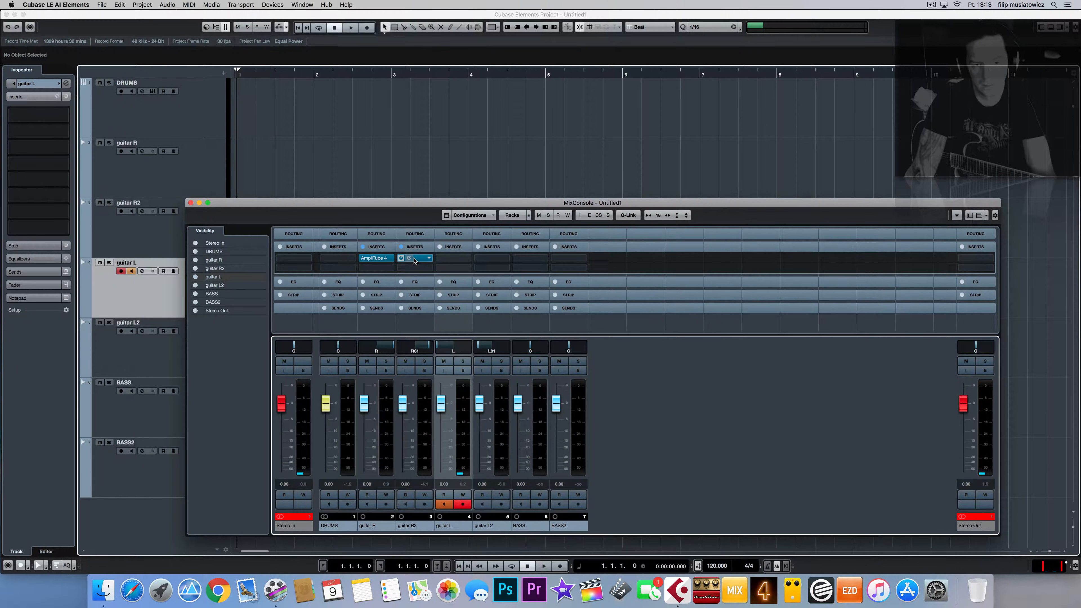
{"action": "left_click_drag", "start_coordinate": [415, 261], "coordinate": [482, 262]}
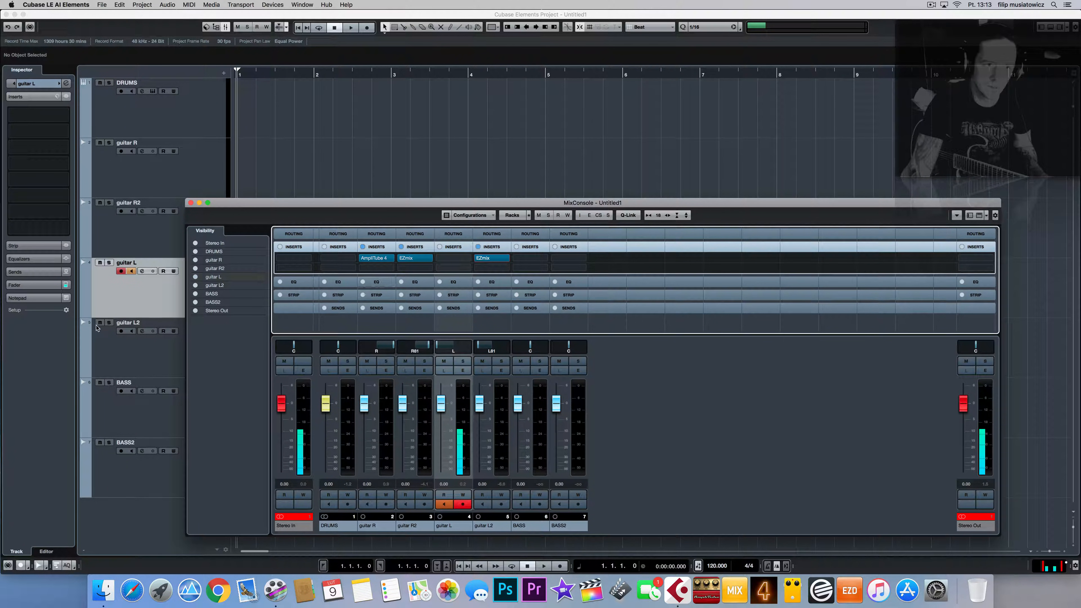
{"action": "key", "text": "F3"}
{"action": "left_click", "coordinate": [132, 360]}
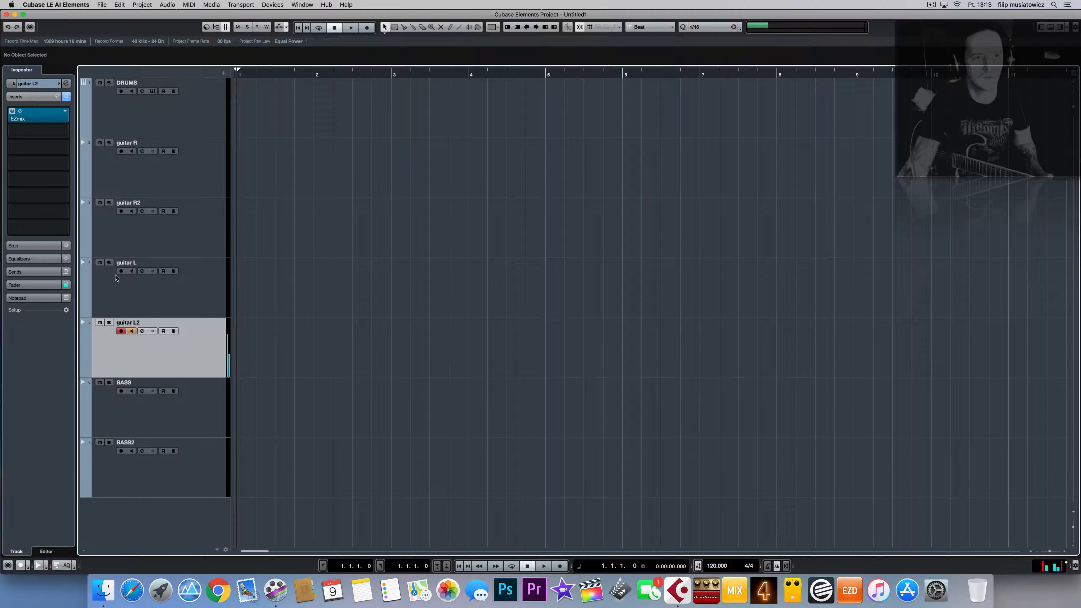
Step: Set guitar L2's EZmix Drive to 13% and drag that insert onto guitar L in MixConsole
{"action": "left_click", "coordinate": [20, 116]}
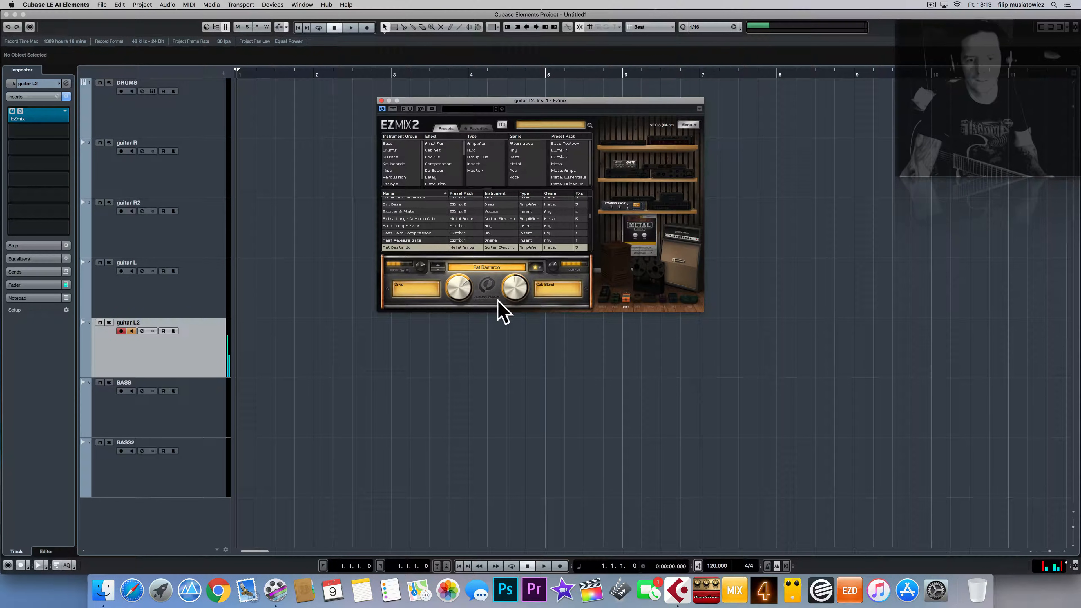
{"action": "left_click_drag", "start_coordinate": [458, 287], "coordinate": [461, 328]}
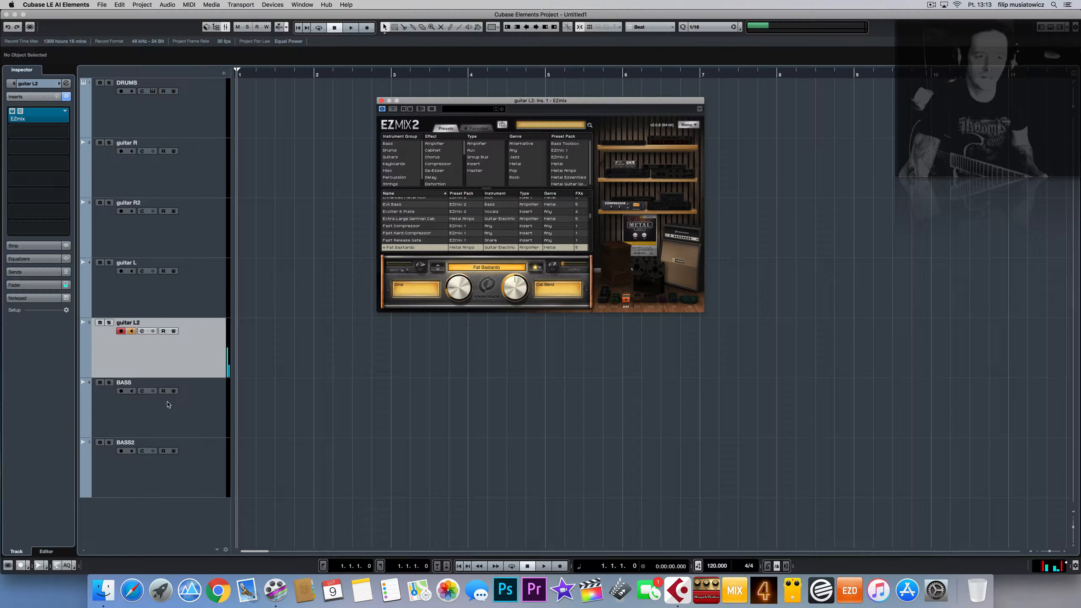
{"action": "left_click", "coordinate": [225, 27]}
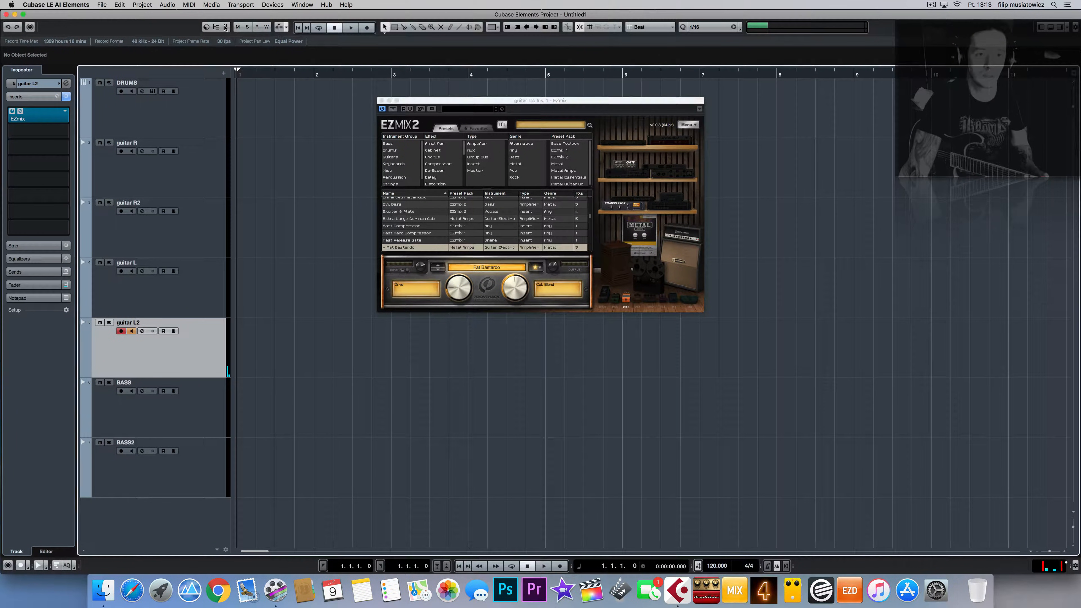
{"action": "left_click_drag", "start_coordinate": [328, 220], "coordinate": [304, 342]}
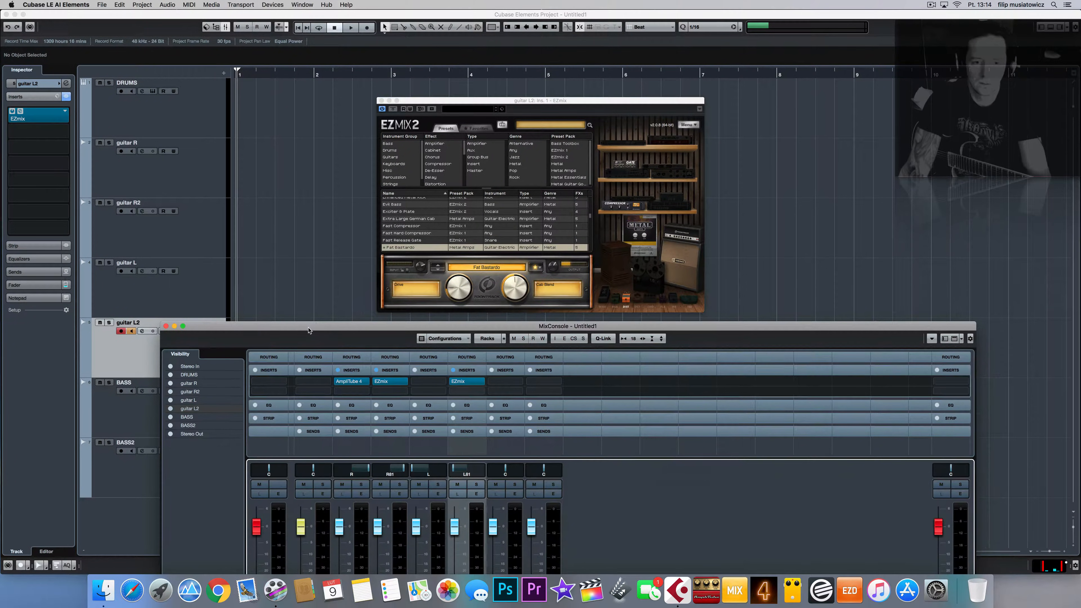
{"action": "left_click_drag", "start_coordinate": [350, 385], "coordinate": [420, 383]}
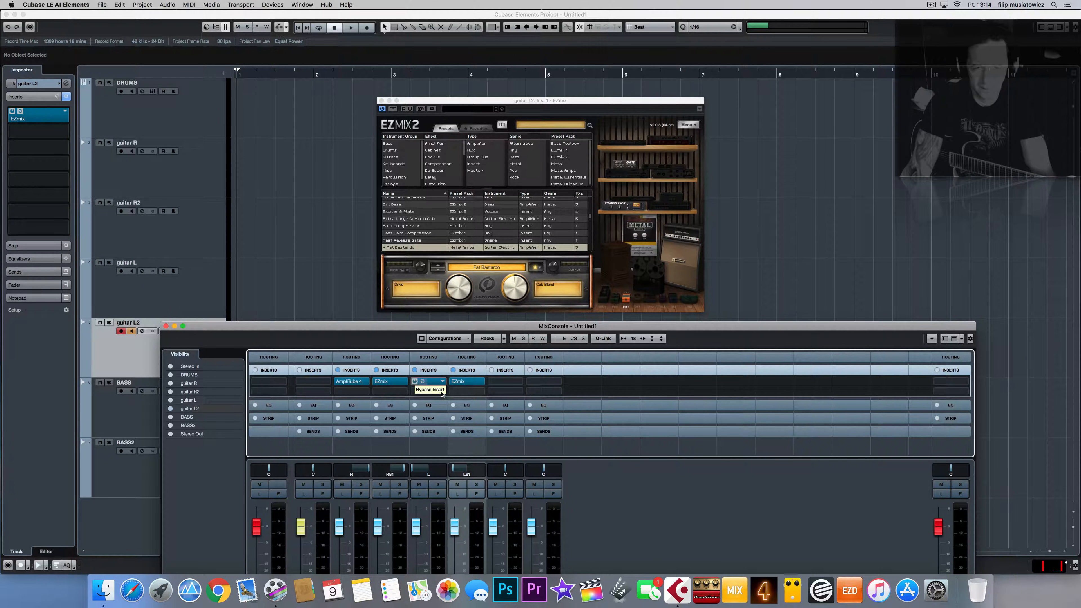
Step: Move monitoring from guitar L2 to guitar L, disarm guitar L2, close EZmix, and select DRUMS
{"action": "left_click", "coordinate": [132, 331]}
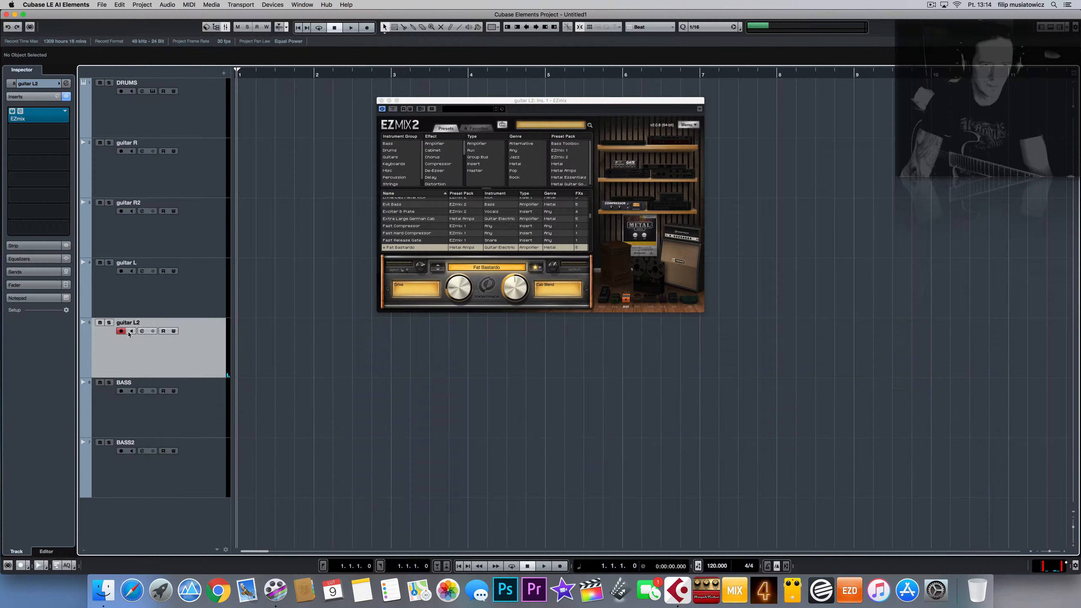
{"action": "left_click", "coordinate": [122, 331]}
{"action": "left_click", "coordinate": [134, 270]}
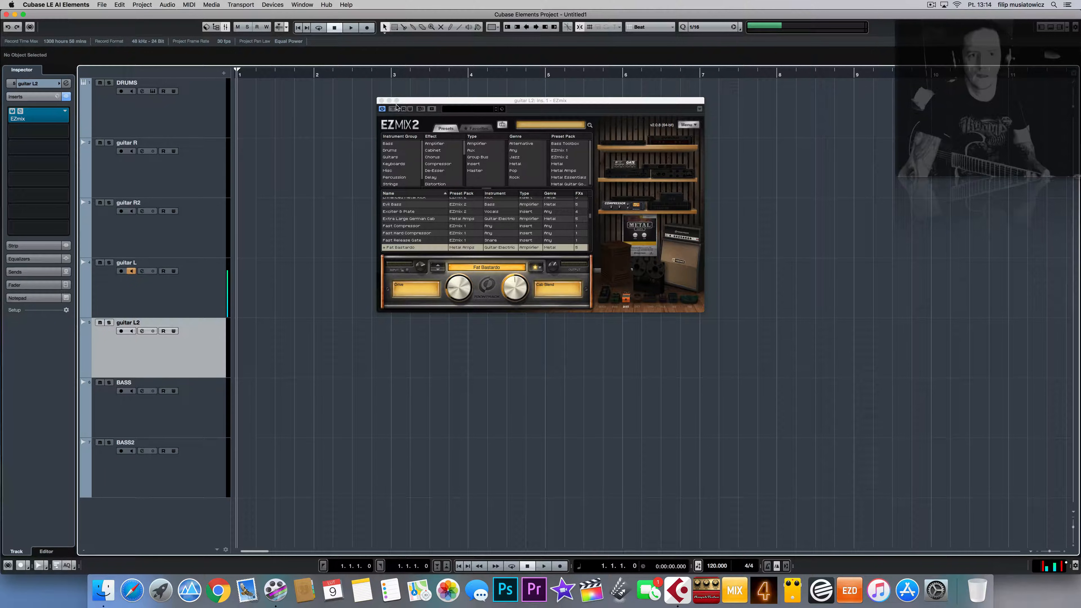
{"action": "left_click", "coordinate": [381, 101]}
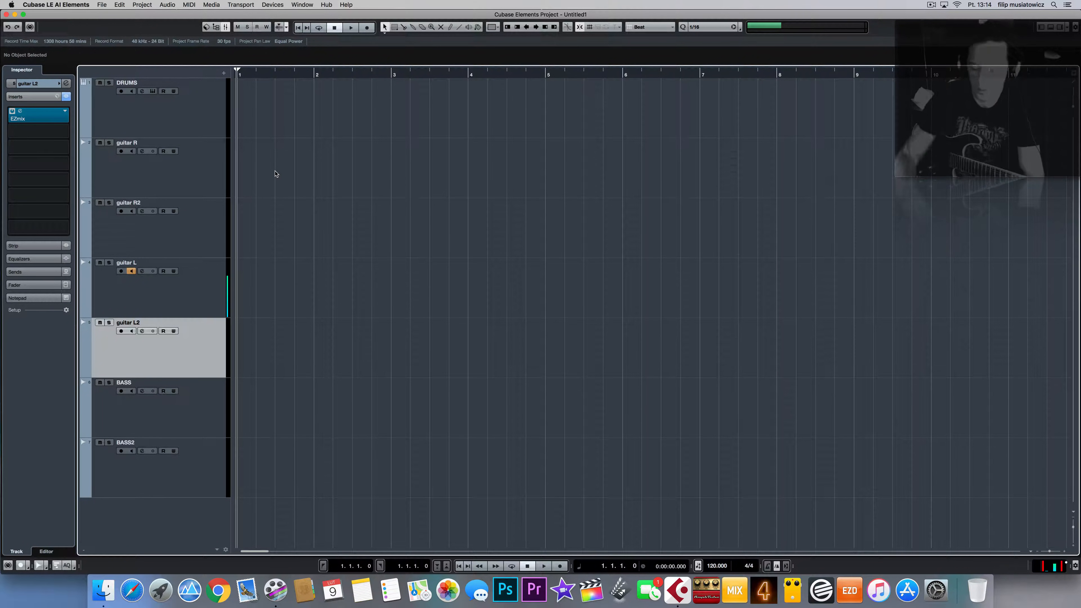
{"action": "left_click", "coordinate": [211, 109]}
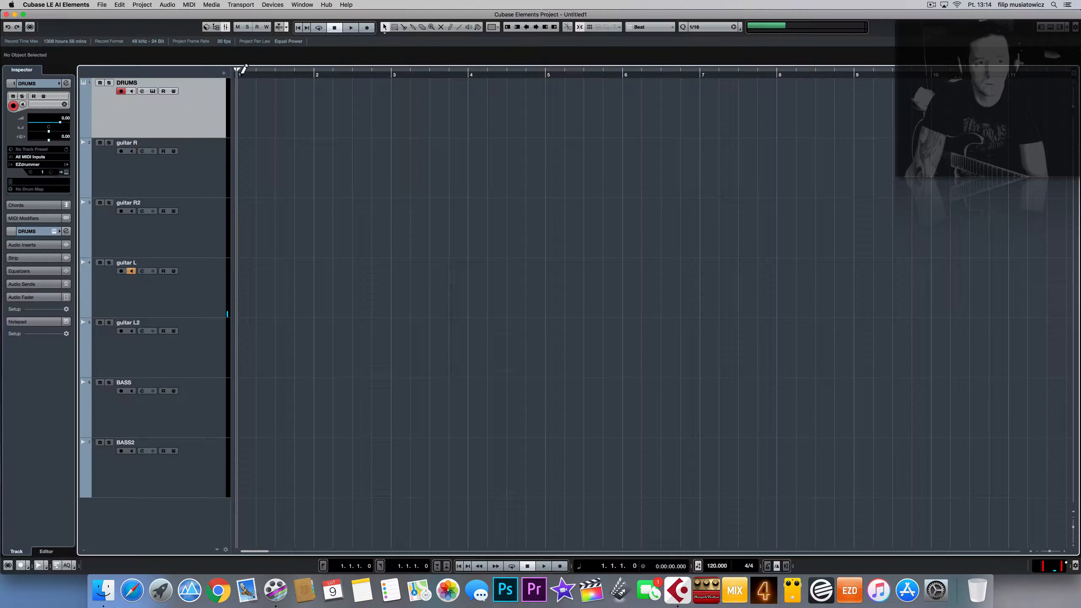
Step: Set the cycle locators over bars 1–5 and turn Cycle on
{"action": "left_click_drag", "start_coordinate": [241, 71], "coordinate": [548, 75]}
{"action": "left_click", "coordinate": [360, 77]}
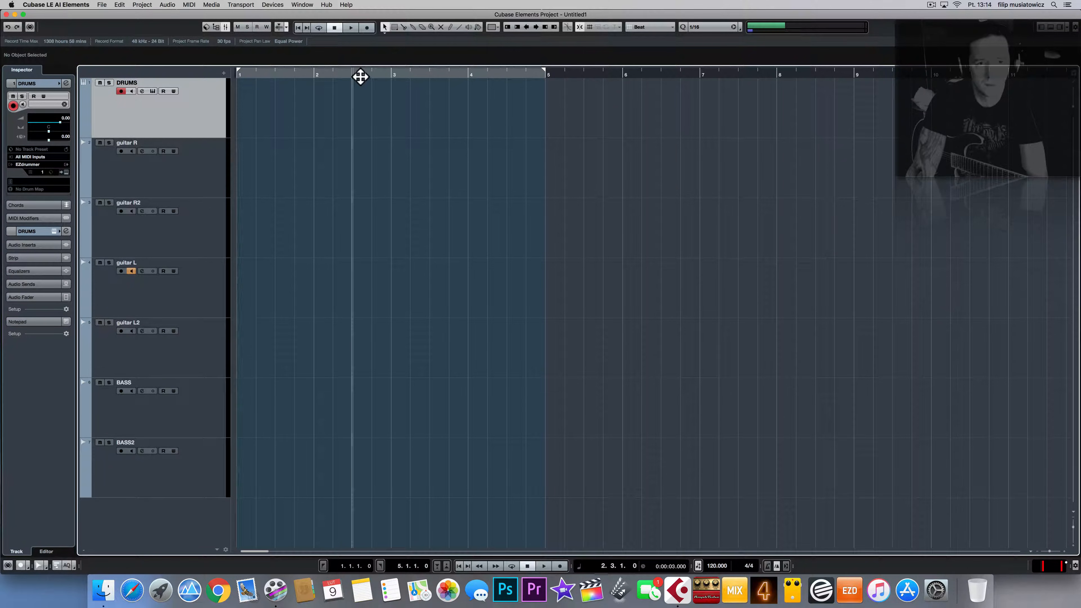
{"action": "left_click_drag", "start_coordinate": [361, 77], "coordinate": [360, 75]}
{"action": "left_click", "coordinate": [361, 71]}
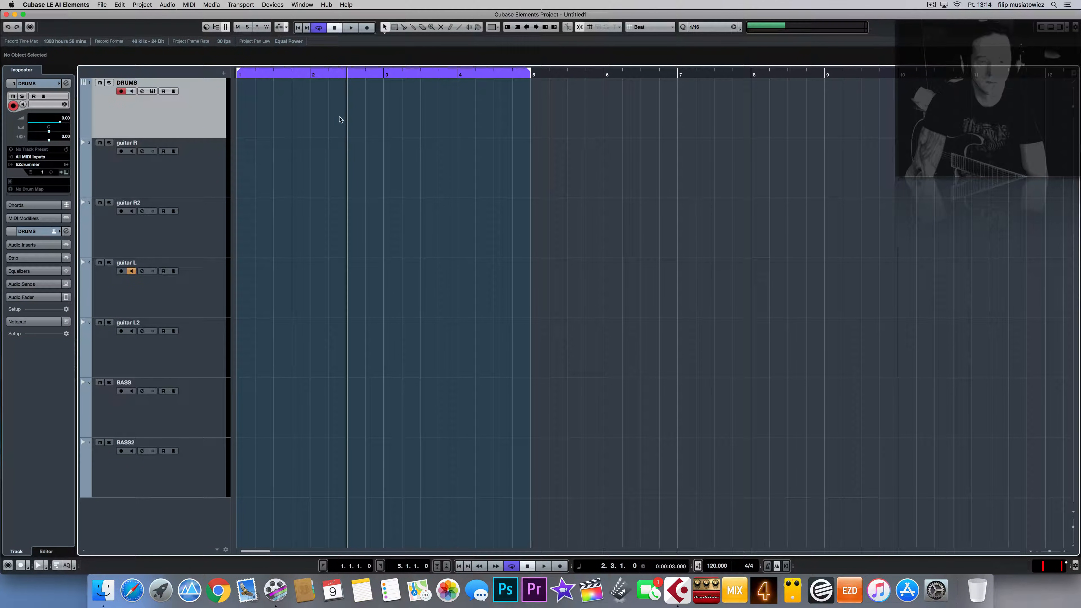
Step: Return the playhead to bar 1 and bring up EZdrummer's groove library Browser
{"action": "left_click", "coordinate": [245, 76]}
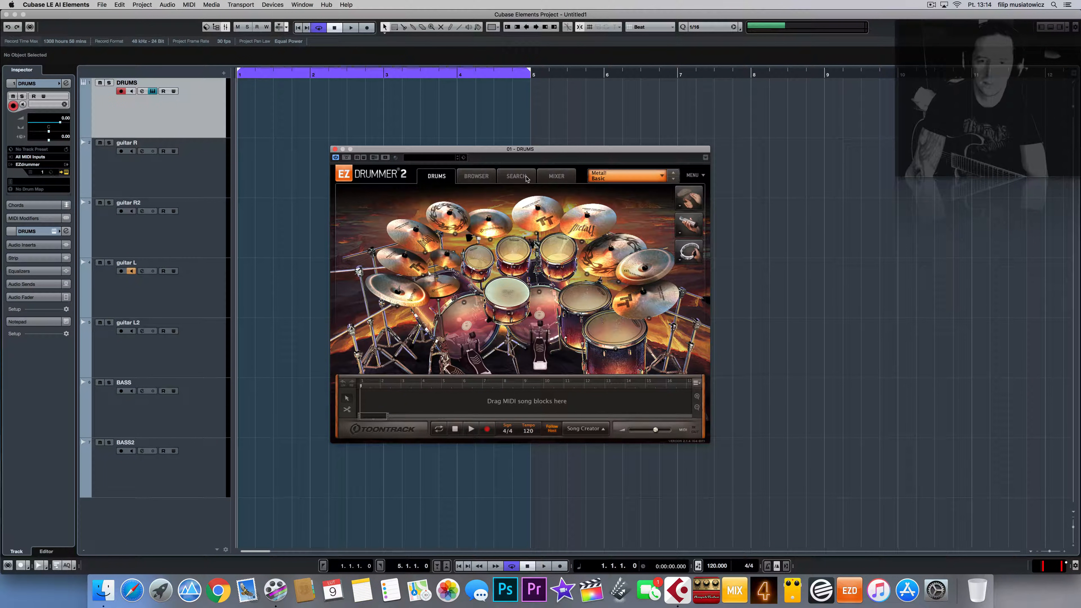
{"action": "left_click", "coordinate": [554, 182]}
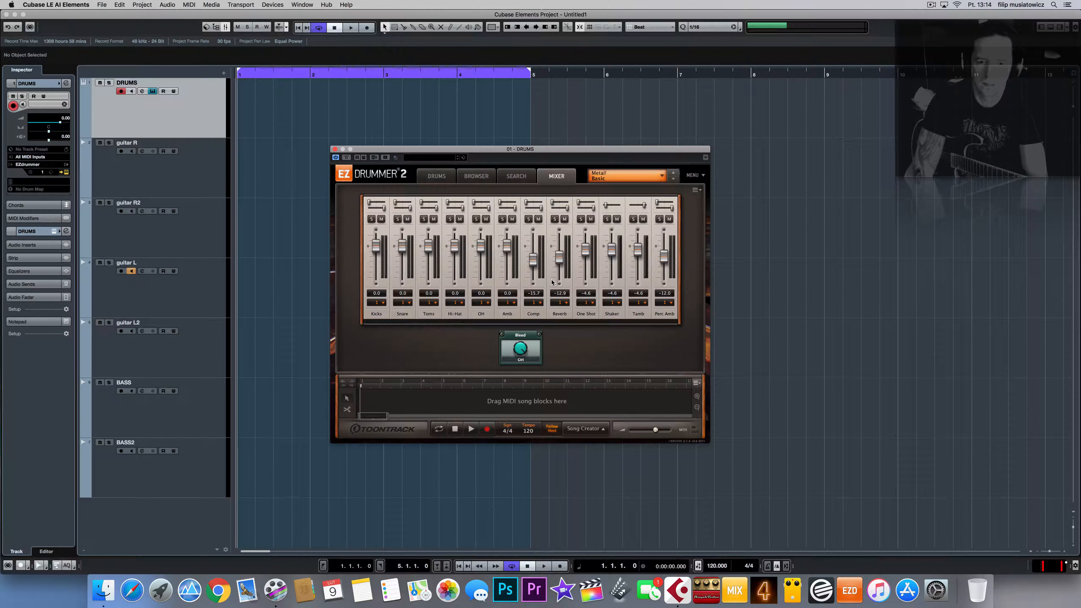
{"action": "left_click", "coordinate": [489, 176]}
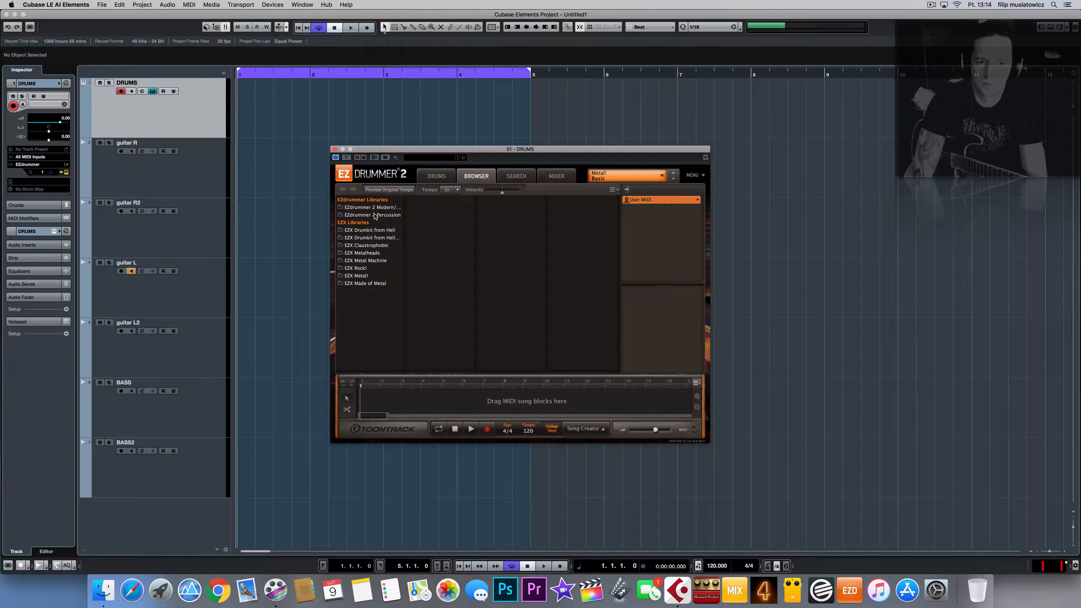
Step: Audition Drumkit from Hell Doublekicks grooves, settle on 100-140BPM Groove 1, and raise its velocity
{"action": "left_click", "coordinate": [384, 237]}
{"action": "left_click", "coordinate": [431, 239]}
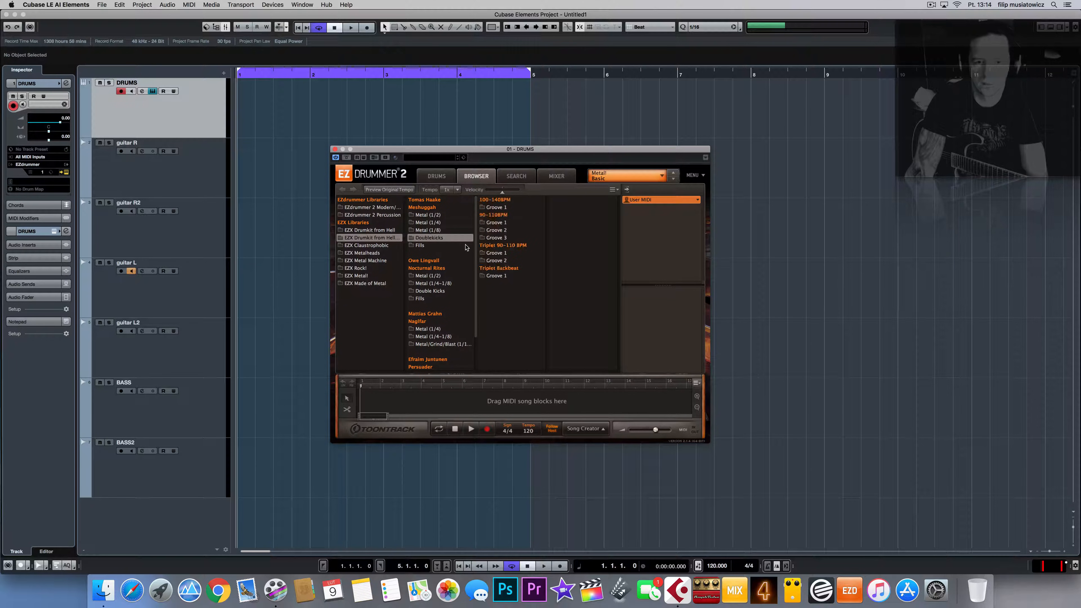
{"action": "left_click", "coordinate": [486, 223]}
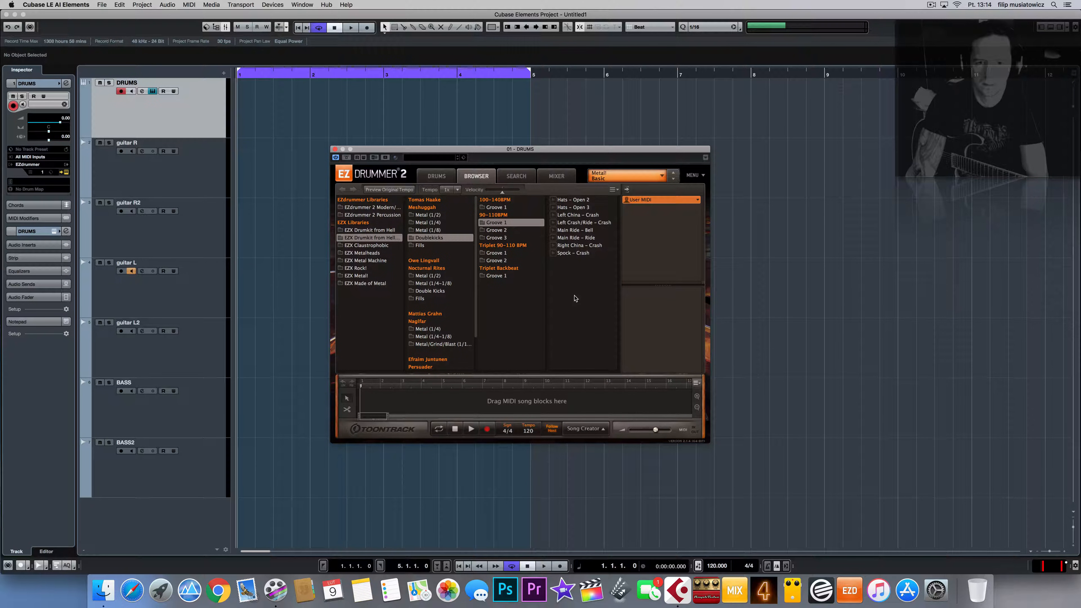
{"action": "left_click", "coordinate": [555, 230]}
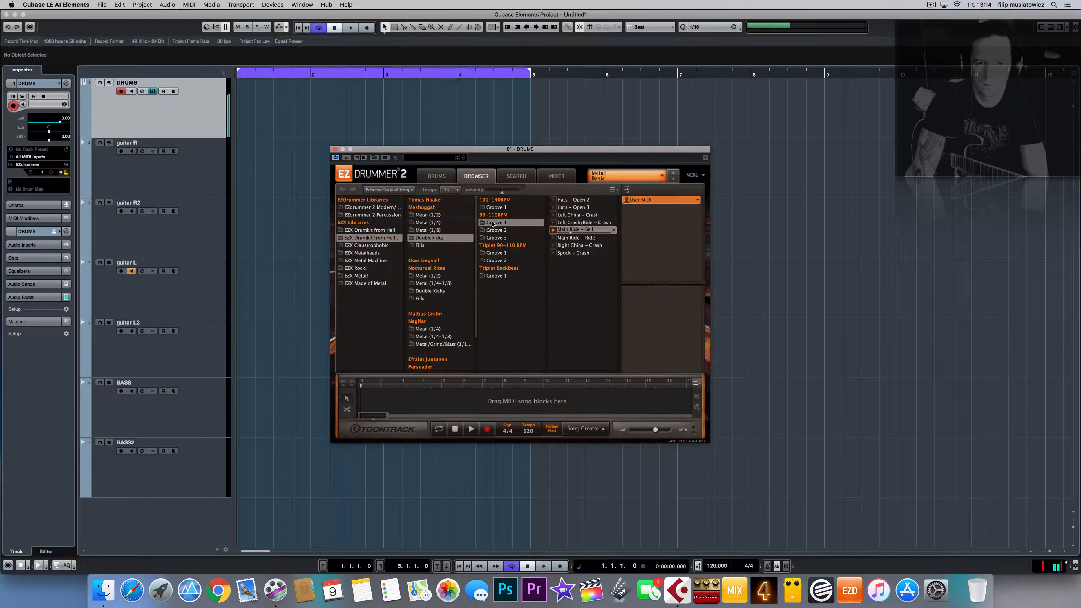
{"action": "left_click", "coordinate": [502, 237]}
{"action": "left_click", "coordinate": [553, 208]}
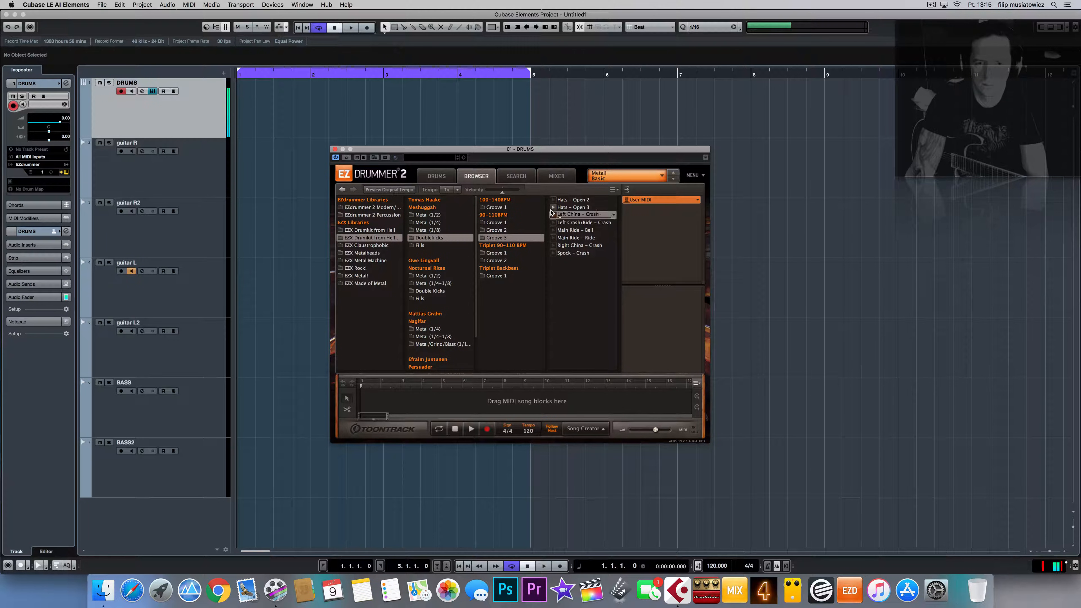
{"action": "left_click", "coordinate": [495, 209]}
{"action": "left_click", "coordinate": [552, 215]}
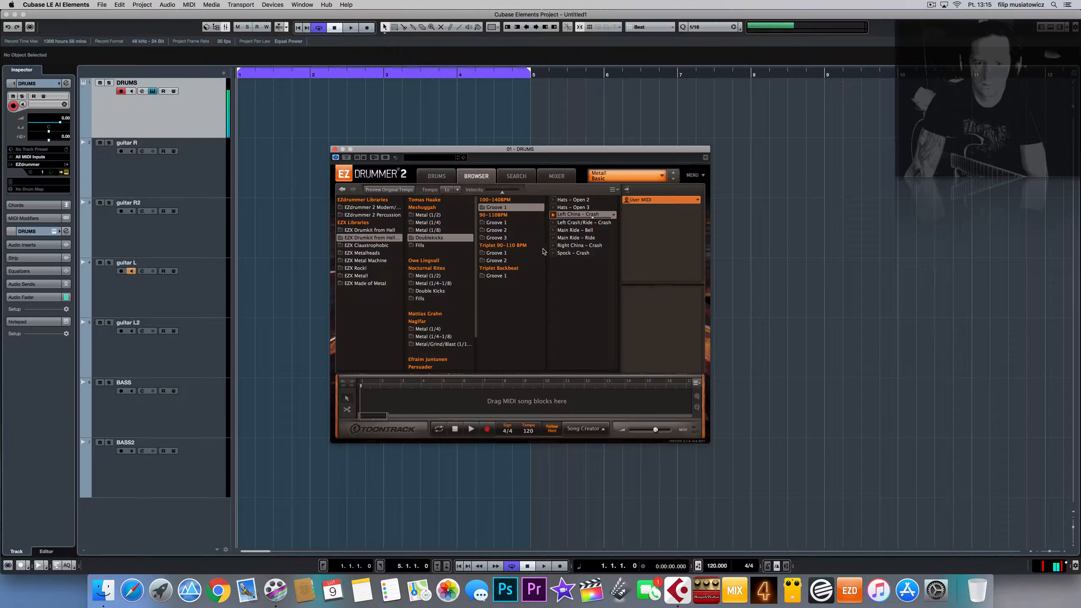
{"action": "left_click_drag", "start_coordinate": [502, 191], "coordinate": [507, 196]}
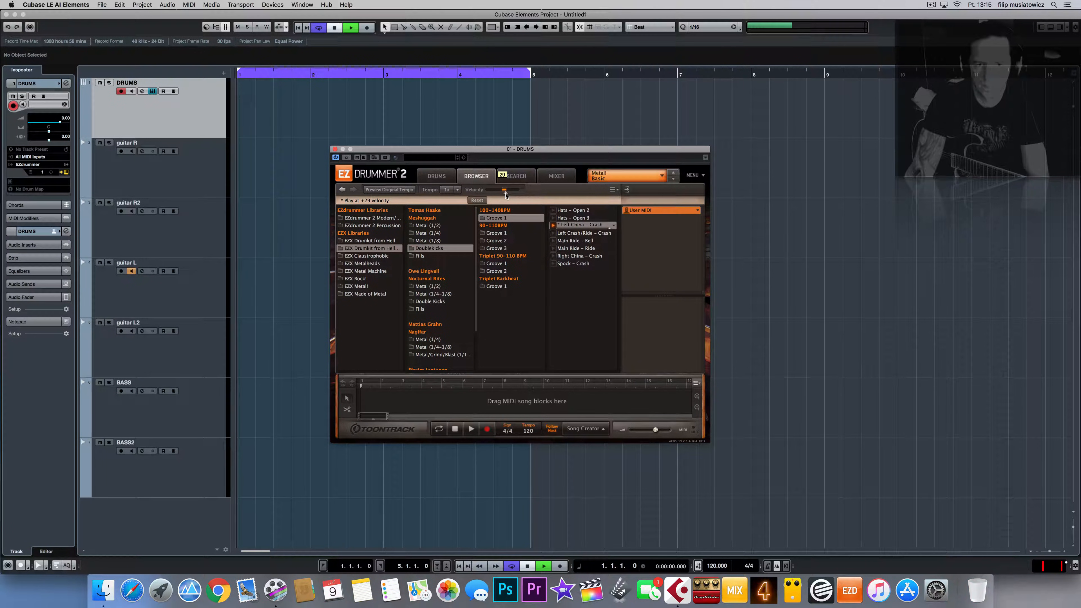
{"action": "key", "text": "space"}
{"action": "key", "text": "space"}
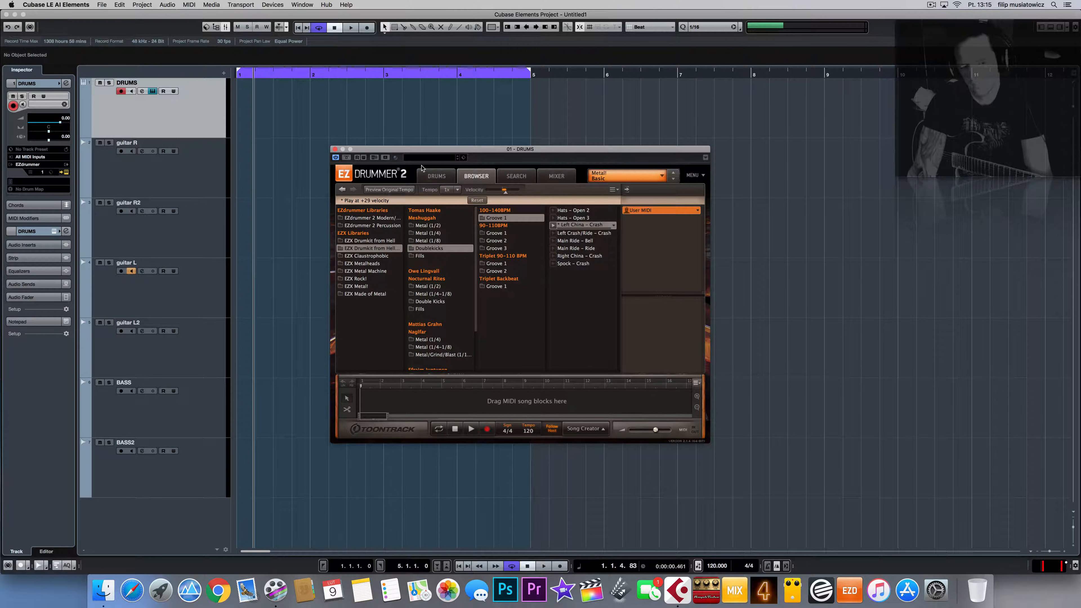
Step: Drop the chosen groove onto the DRUMS track at bar 1 and close EZdrummer
{"action": "left_click_drag", "start_coordinate": [375, 147], "coordinate": [578, 169]}
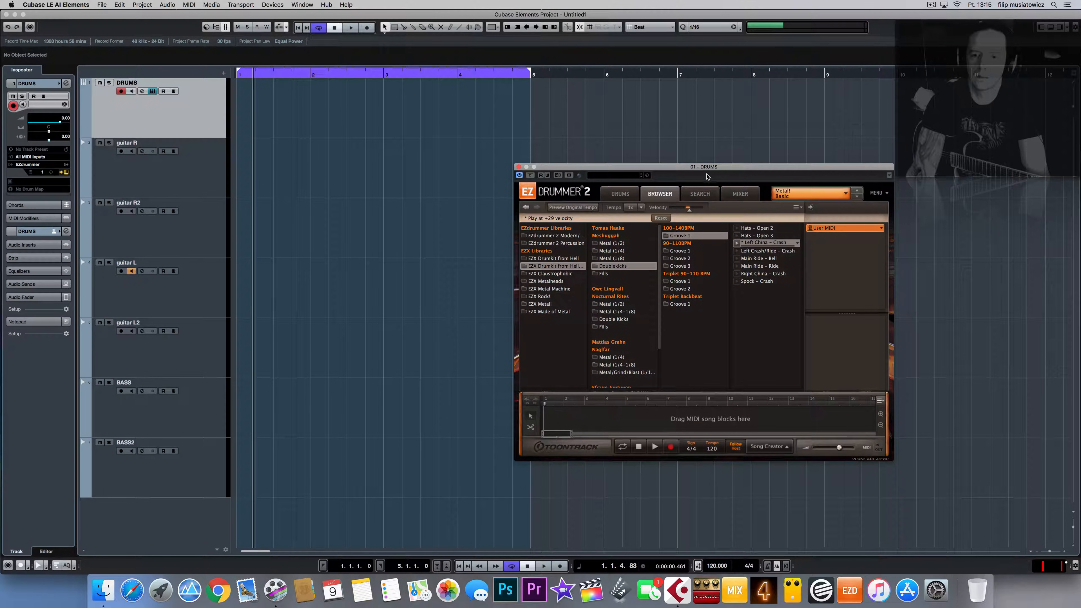
{"action": "left_click_drag", "start_coordinate": [701, 172], "coordinate": [719, 77]}
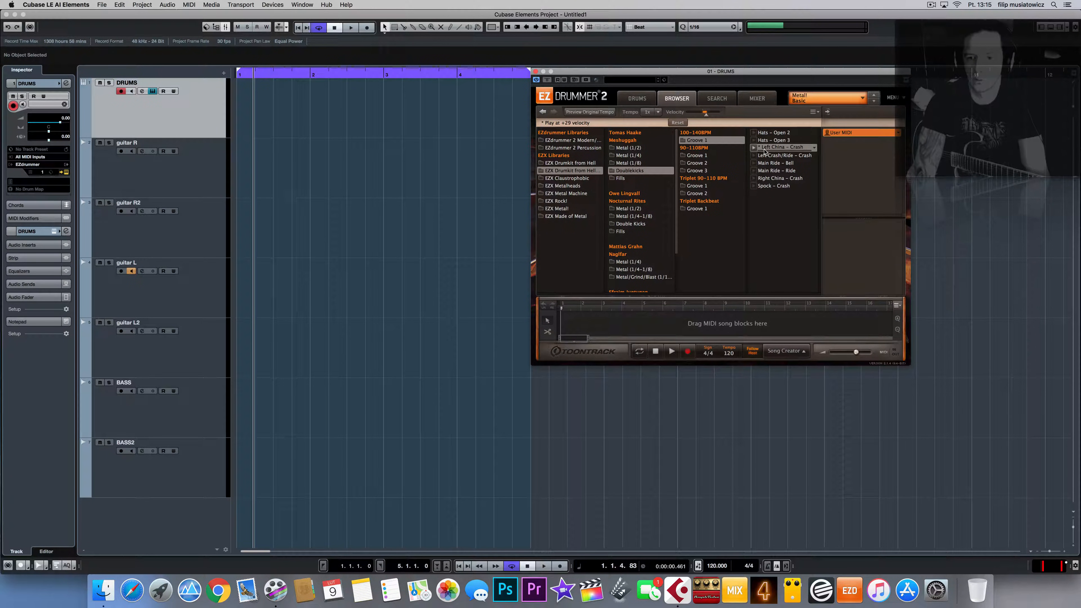
{"action": "left_click_drag", "start_coordinate": [341, 149], "coordinate": [269, 105]}
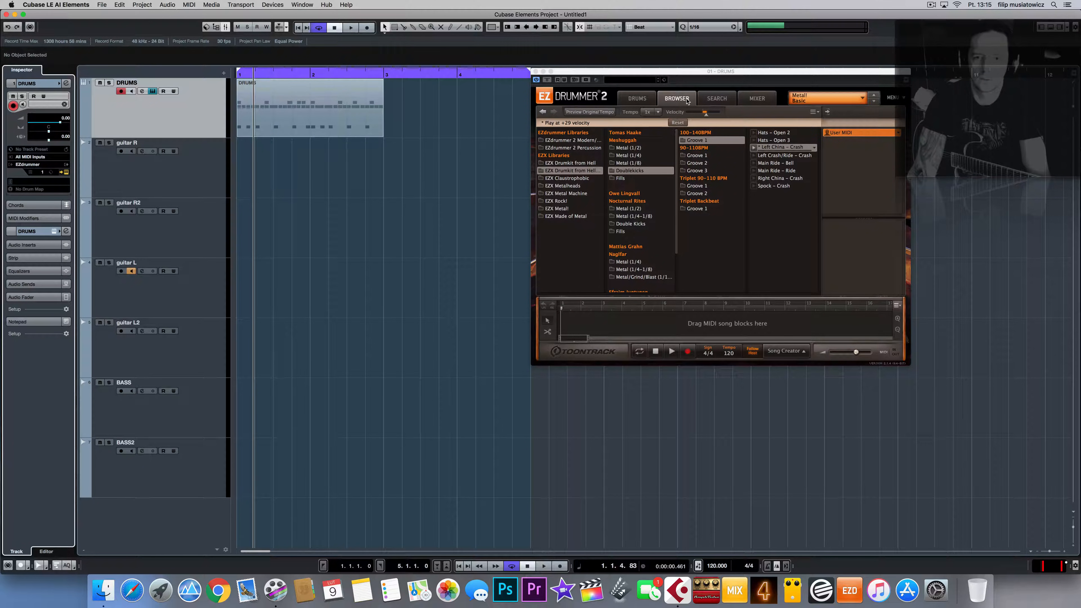
{"action": "left_click", "coordinate": [534, 71]}
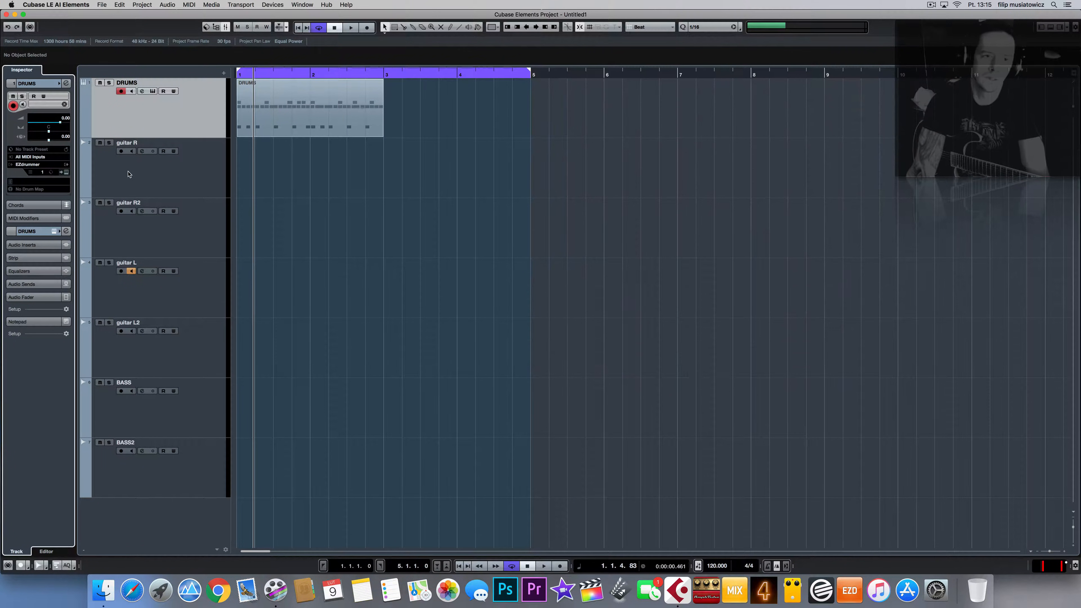
Step: Assign the GM Map drum map to DRUMS, play the part, and Alt-drag a copy toward bar 3
{"action": "left_click", "coordinate": [49, 173]}
{"action": "left_click", "coordinate": [49, 173]}
{"action": "left_click", "coordinate": [50, 192]}
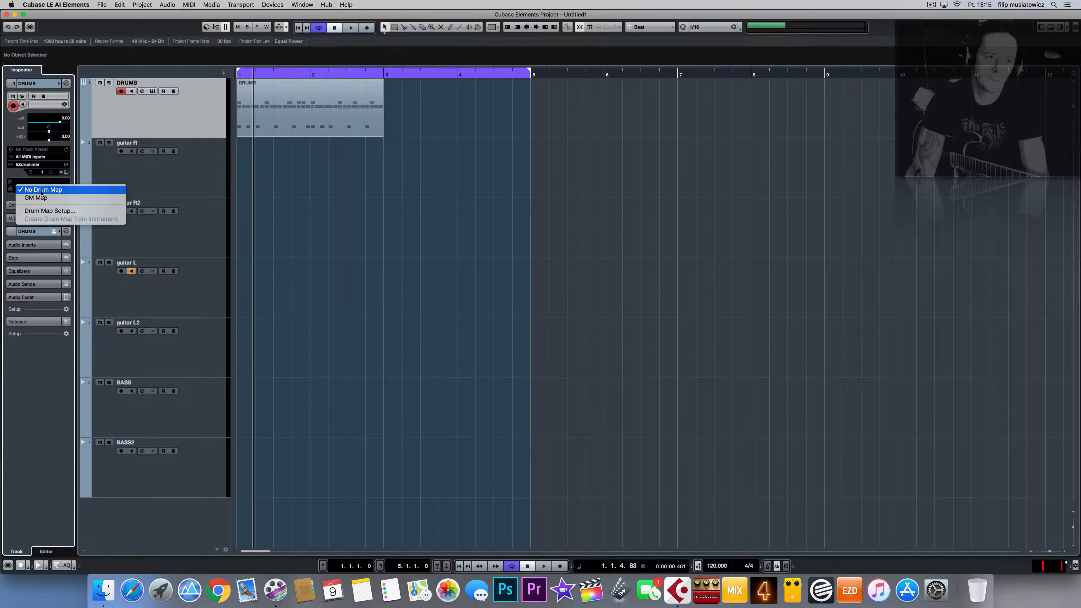
{"action": "left_click", "coordinate": [34, 197]}
{"action": "key", "text": "space"}
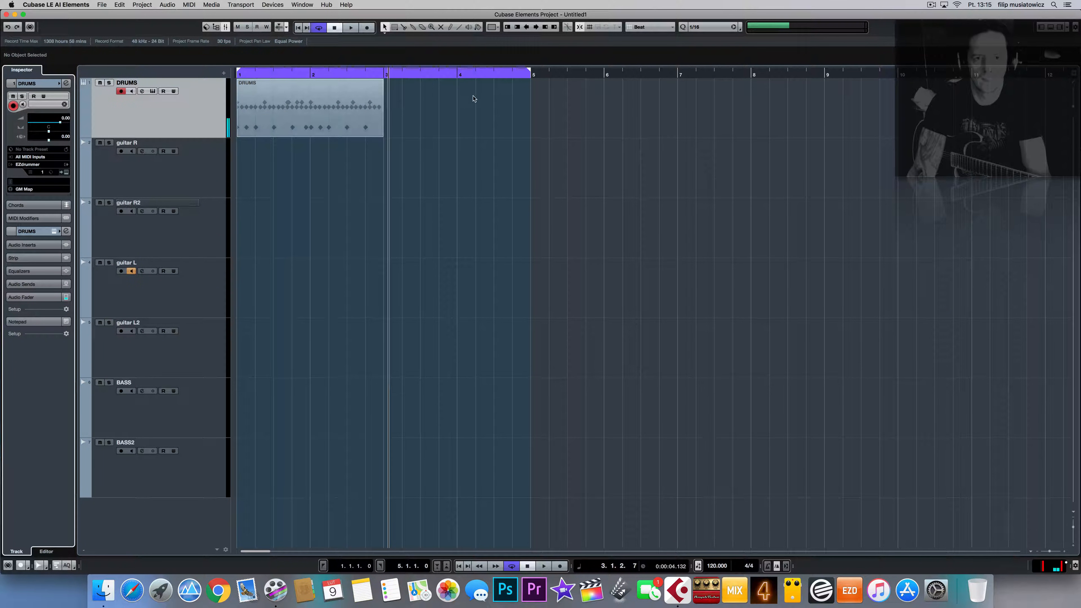
{"action": "left_click_drag", "start_coordinate": [326, 113], "coordinate": [475, 119]}
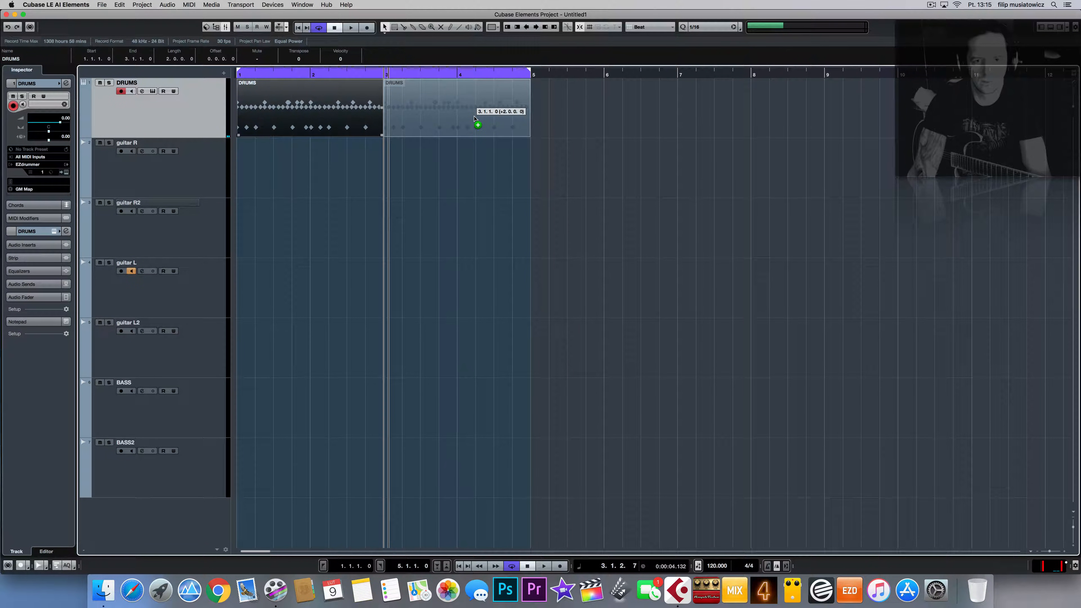
Step: Drop the DRUMS copy at bar 3 and play both parts from bar 1
{"action": "left_click_drag", "start_coordinate": [474, 119], "coordinate": [477, 121]}
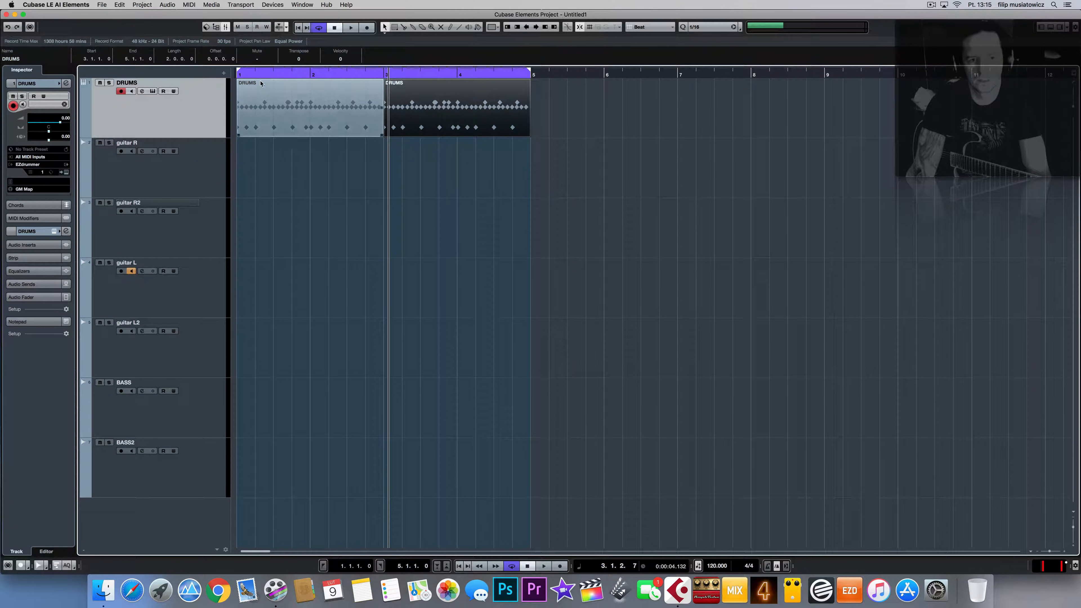
{"action": "left_click_drag", "start_coordinate": [241, 75], "coordinate": [237, 76]}
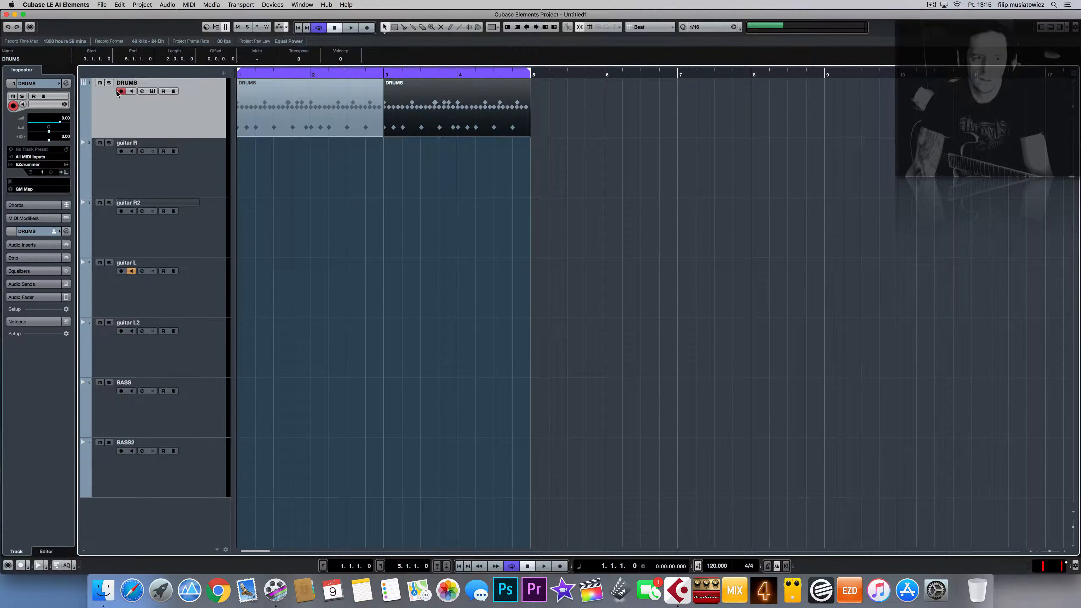
{"action": "key", "text": "space"}
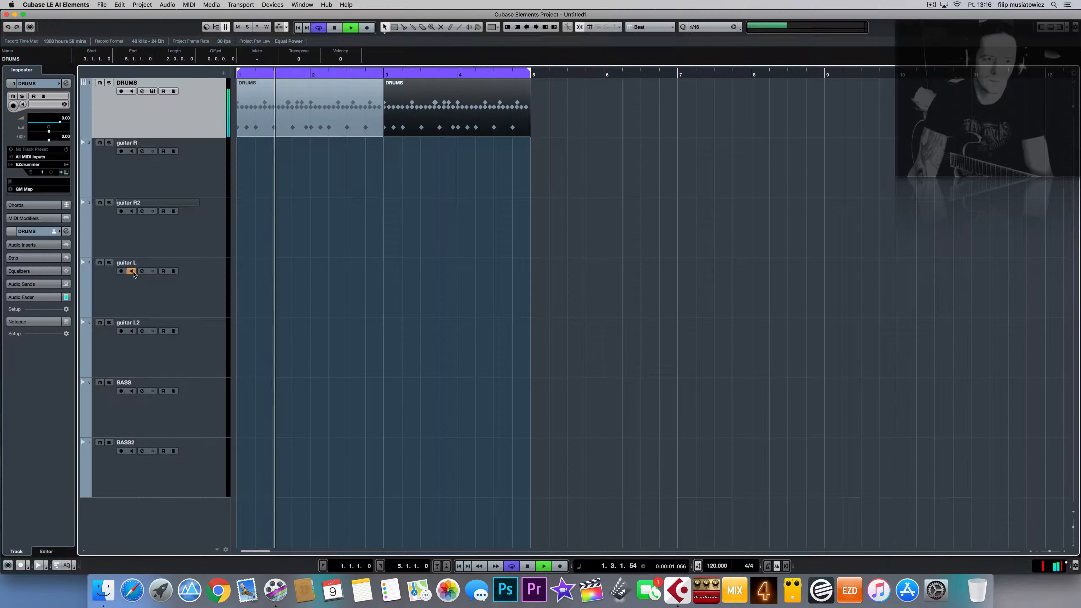
{"action": "left_click", "coordinate": [160, 232]}
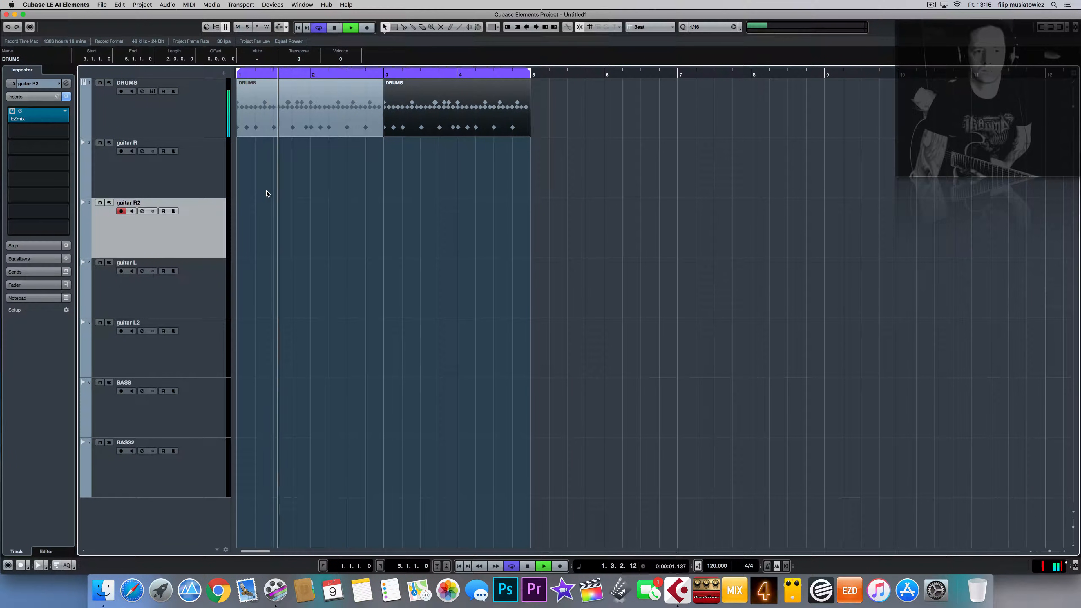
{"action": "key", "text": "space"}
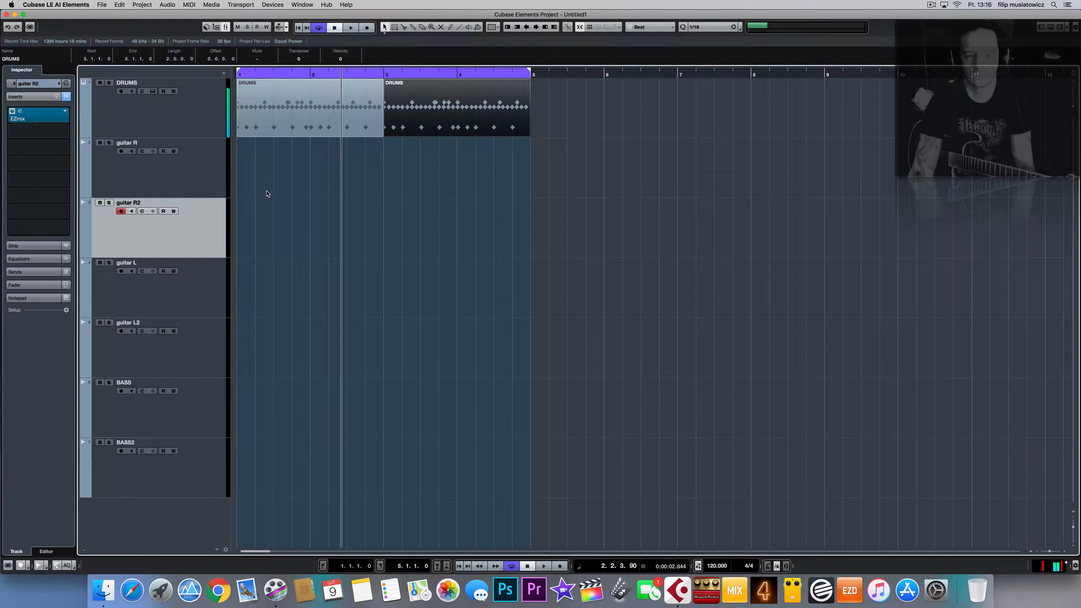
Step: Marquee-select both DRUMS parts, delete them, and select the DRUMS track
{"action": "left_click_drag", "start_coordinate": [584, 97], "coordinate": [191, 143]}
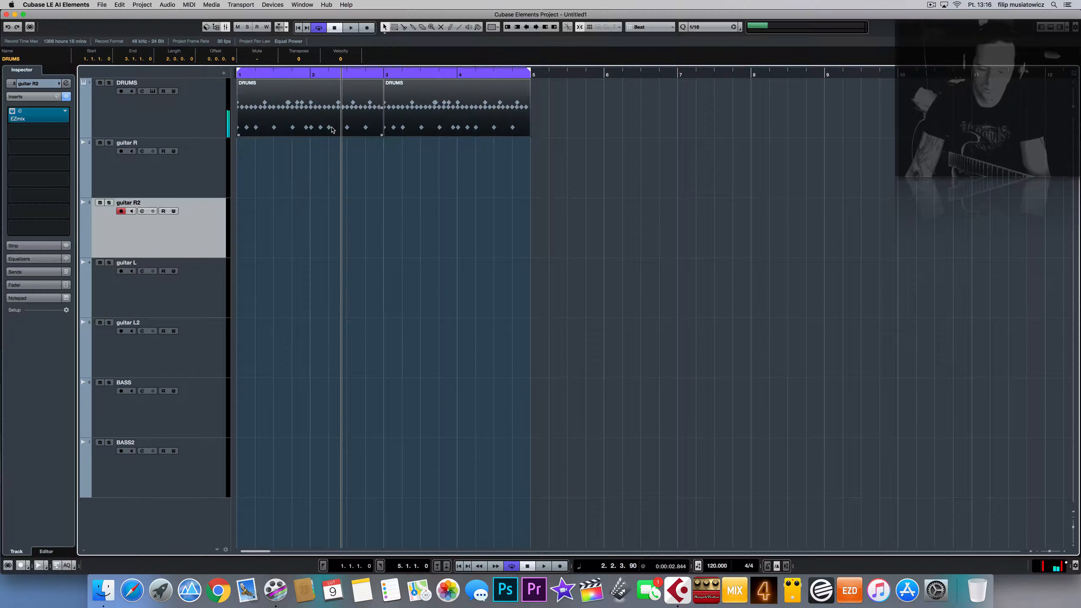
{"action": "key", "text": "Delete"}
{"action": "left_click", "coordinate": [169, 121]}
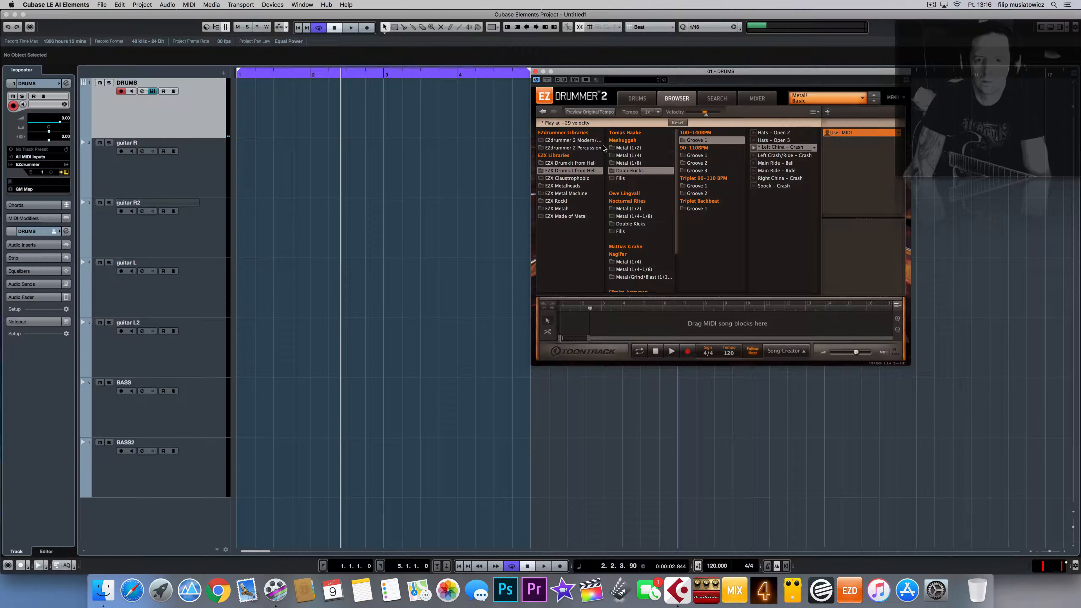
Step: Choose EZX Drumkit from Hell Double Kick Groove 02 with the Hats – Open 2 variation
{"action": "left_click", "coordinate": [589, 164]}
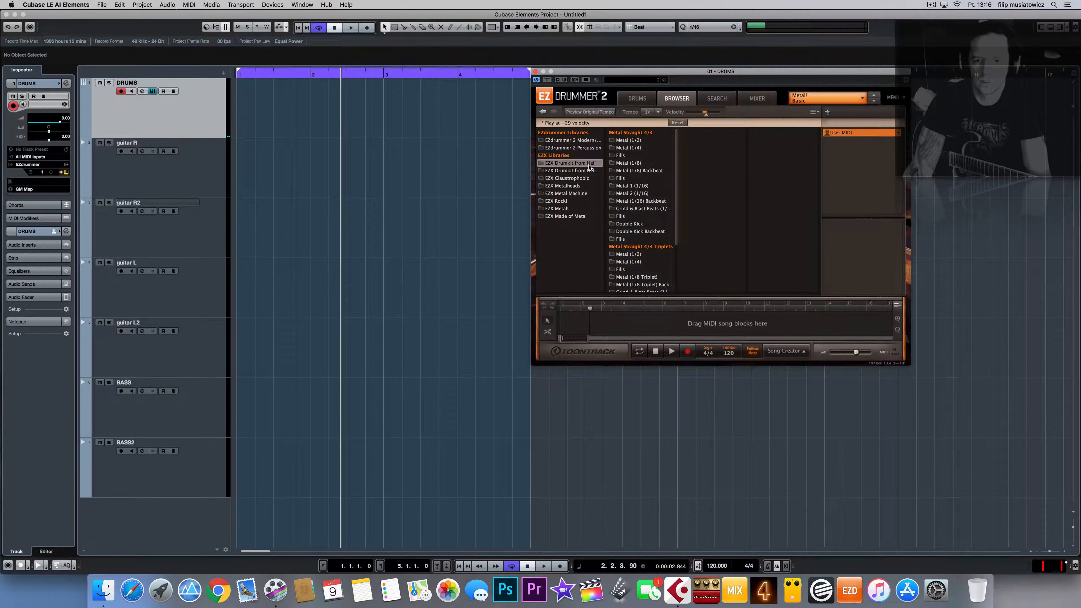
{"action": "left_click", "coordinate": [643, 232]}
{"action": "left_click", "coordinate": [647, 225]}
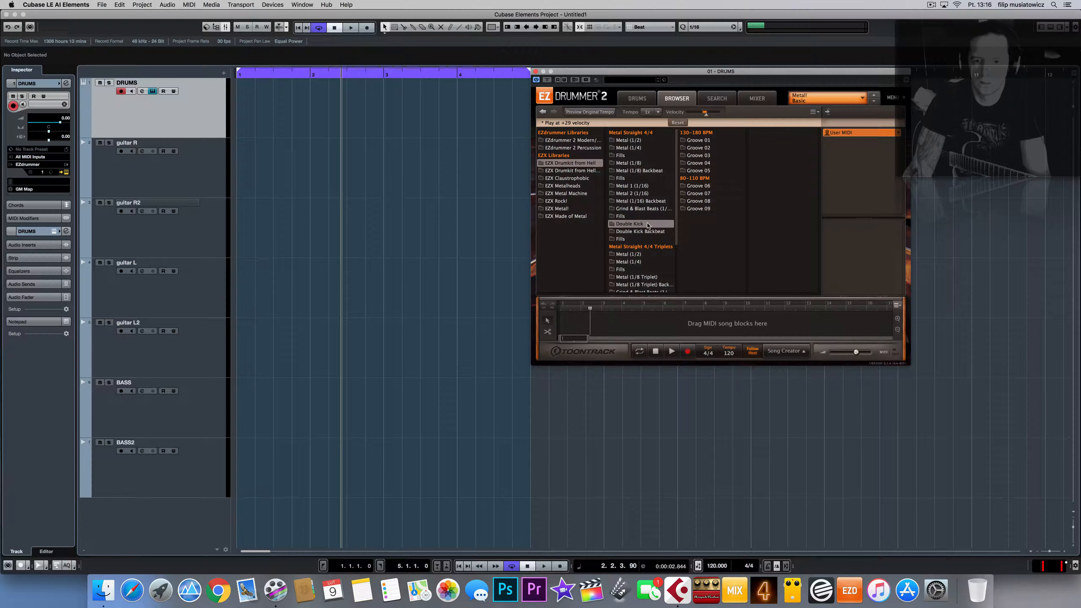
{"action": "left_click", "coordinate": [698, 148]}
{"action": "left_click", "coordinate": [751, 148]}
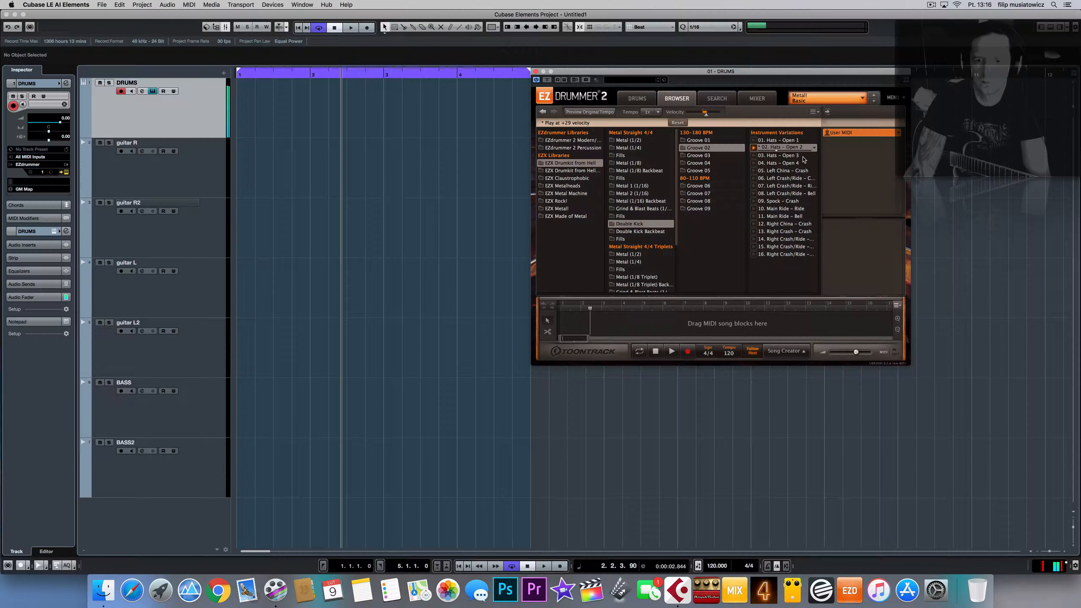
Step: Place the Groove 02 part on DRUMS across bars 1–5, close EZdrummer and play
{"action": "left_click_drag", "start_coordinate": [324, 135], "coordinate": [252, 108]}
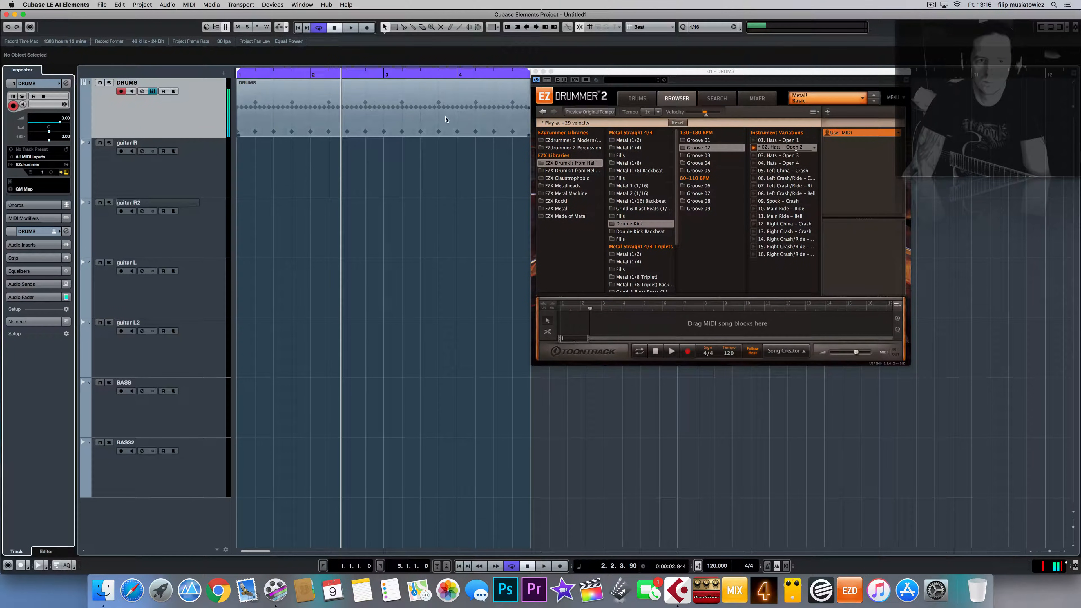
{"action": "left_click", "coordinate": [536, 71]}
{"action": "key", "text": "space"}
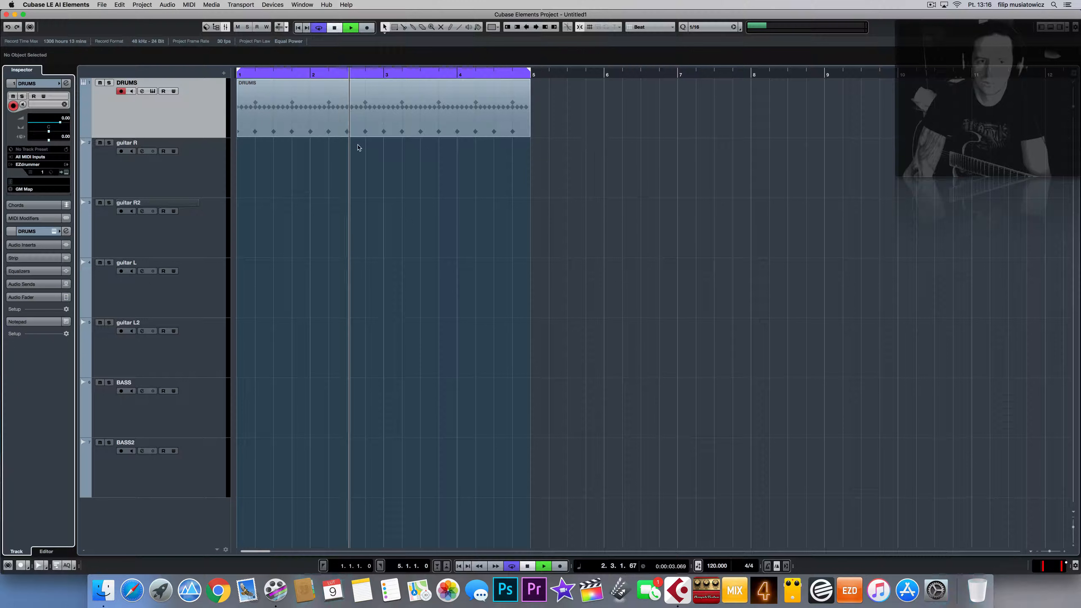
Step: Play the drums from bar 1, select and arm guitar R, then start recording on it
{"action": "left_click", "coordinate": [239, 78]}
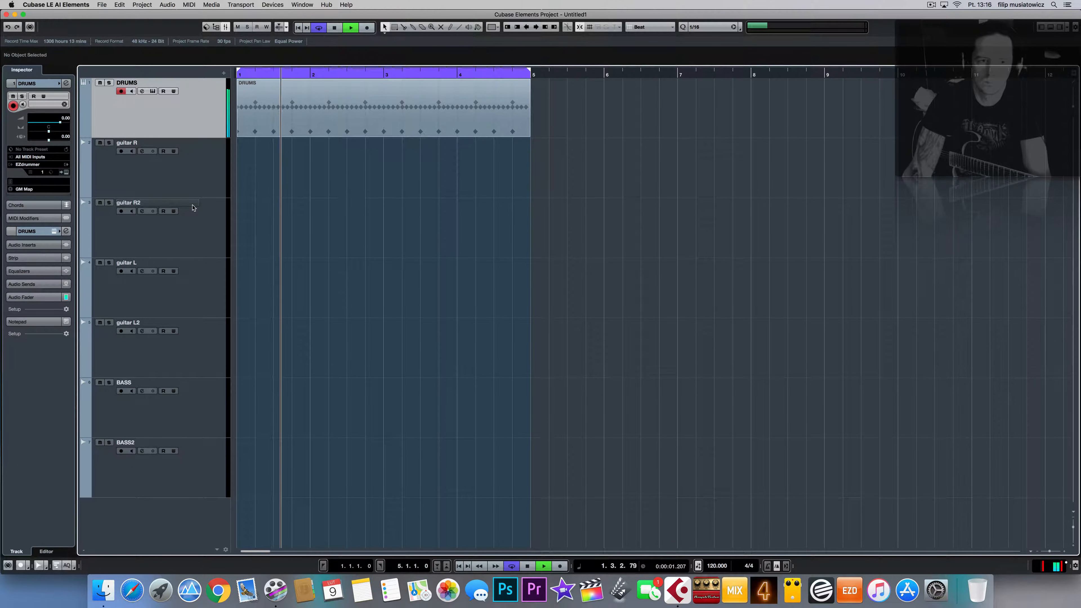
{"action": "left_click", "coordinate": [268, 112]}
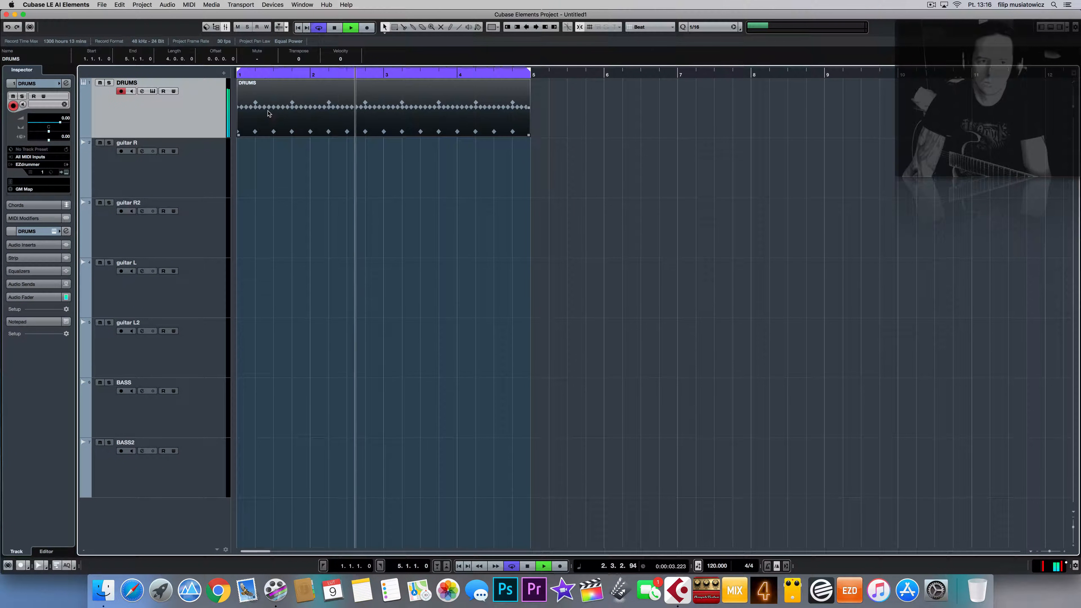
{"action": "left_click", "coordinate": [225, 223]}
{"action": "left_click", "coordinate": [200, 184]}
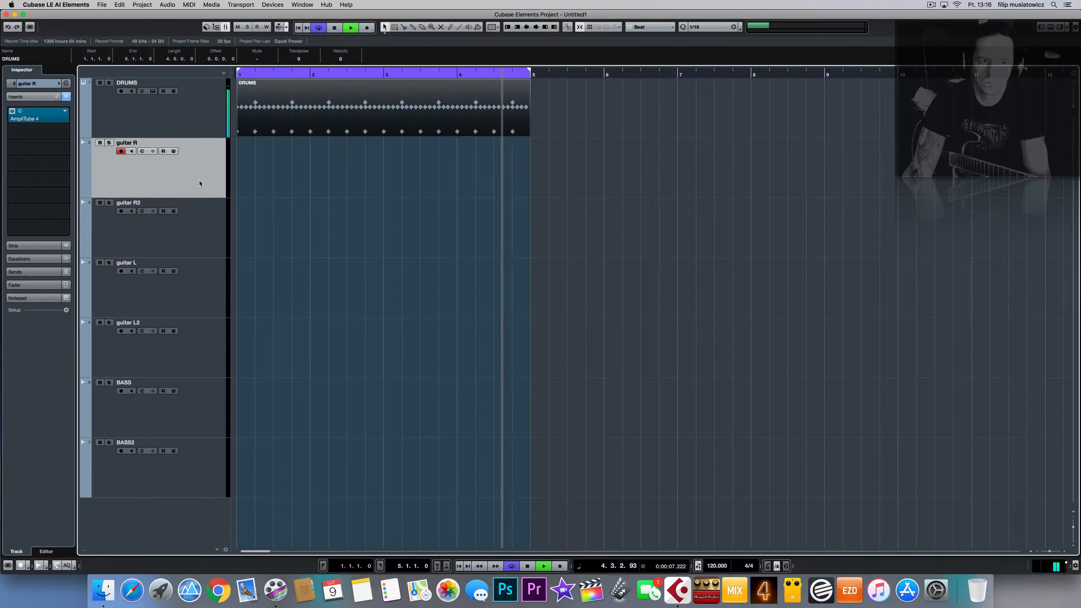
{"action": "key", "text": "space"}
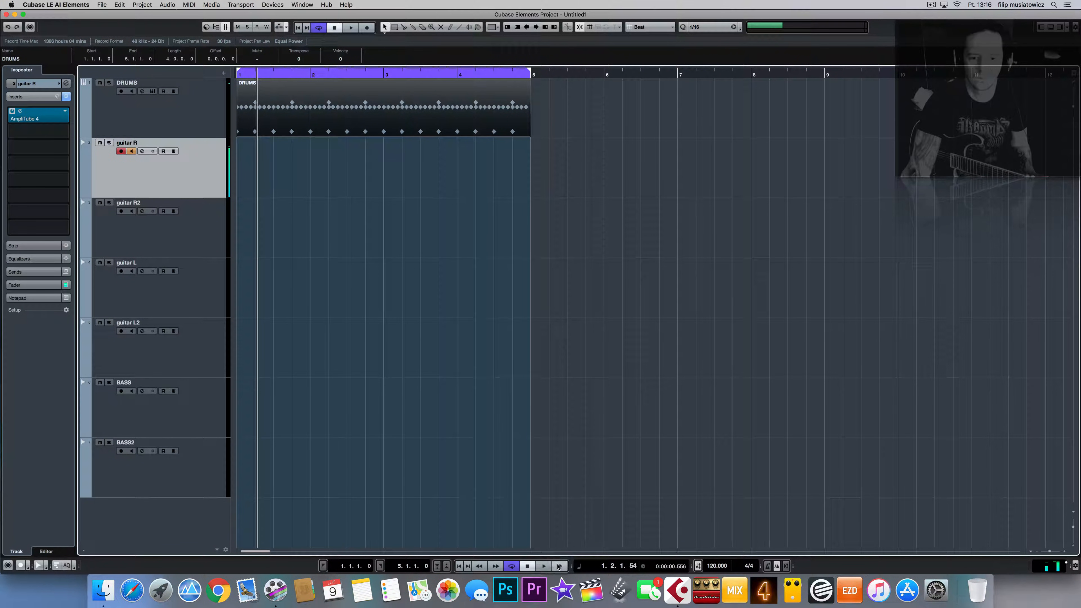
{"action": "left_click", "coordinate": [560, 566]}
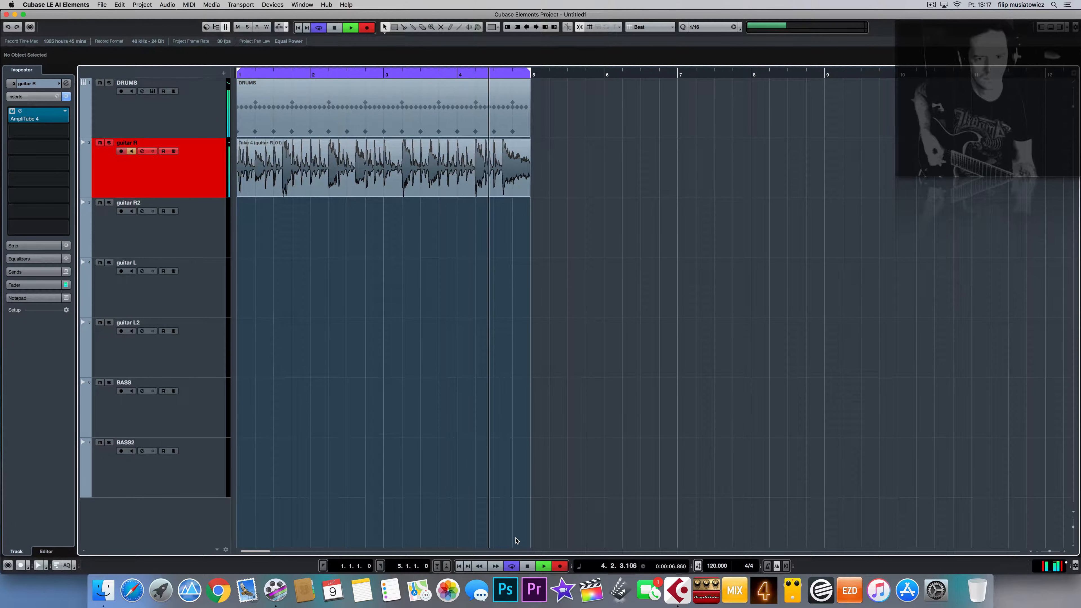
Step: Stop recording, move Take 4 onto guitar R2, and play the guitars back with drums
{"action": "key", "text": "space"}
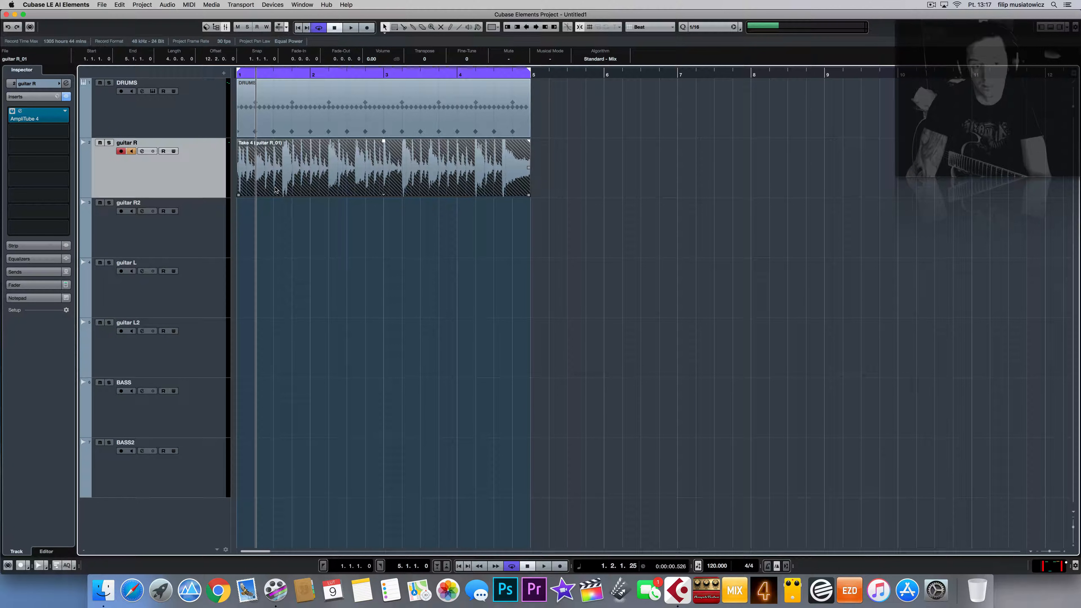
{"action": "left_click_drag", "start_coordinate": [276, 190], "coordinate": [289, 355]}
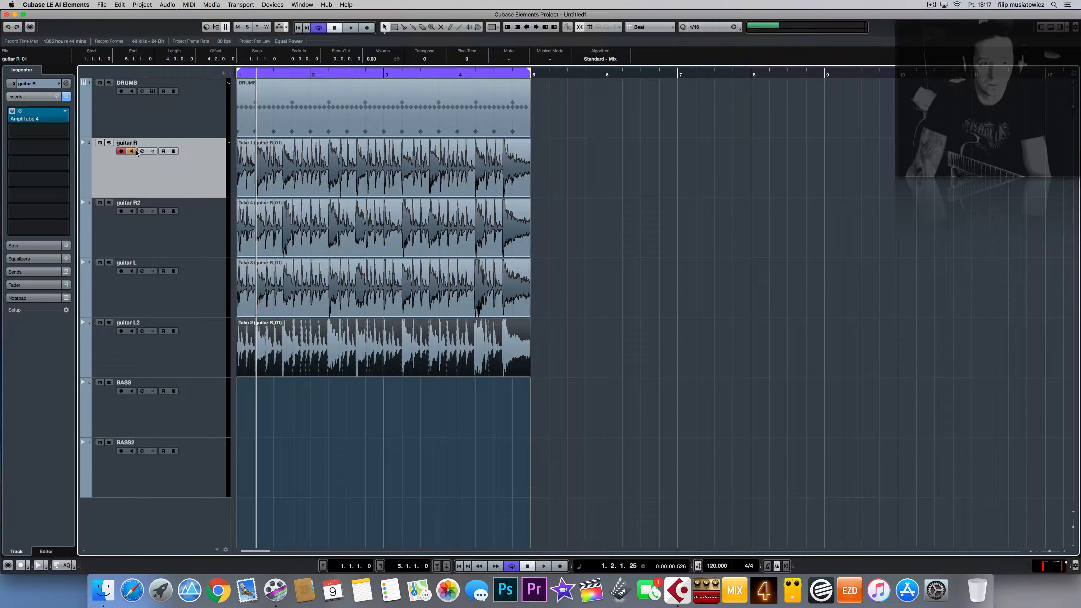
{"action": "key", "text": "space"}
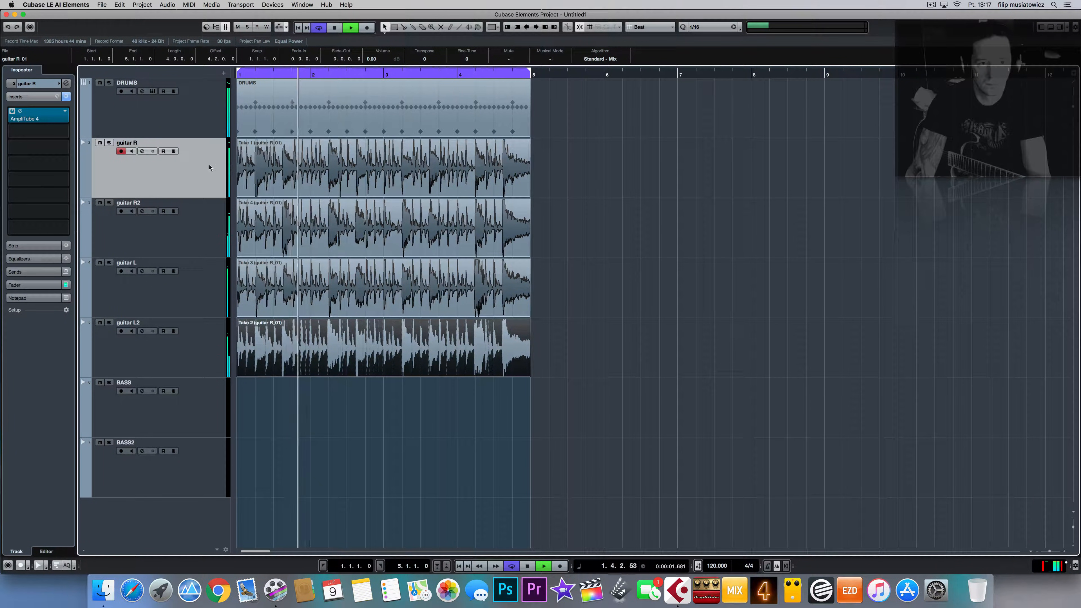
{"action": "key", "text": "space"}
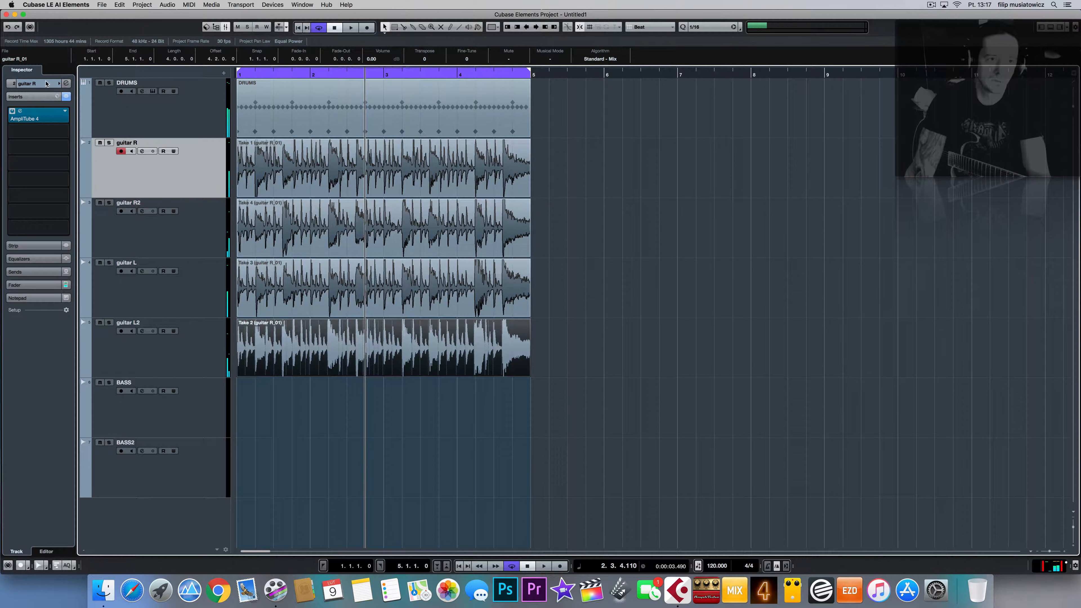
Step: Lower guitar L to -4.00 dB and guitar L2 to -3.67 dB, then start playback
{"action": "left_click", "coordinate": [46, 83]}
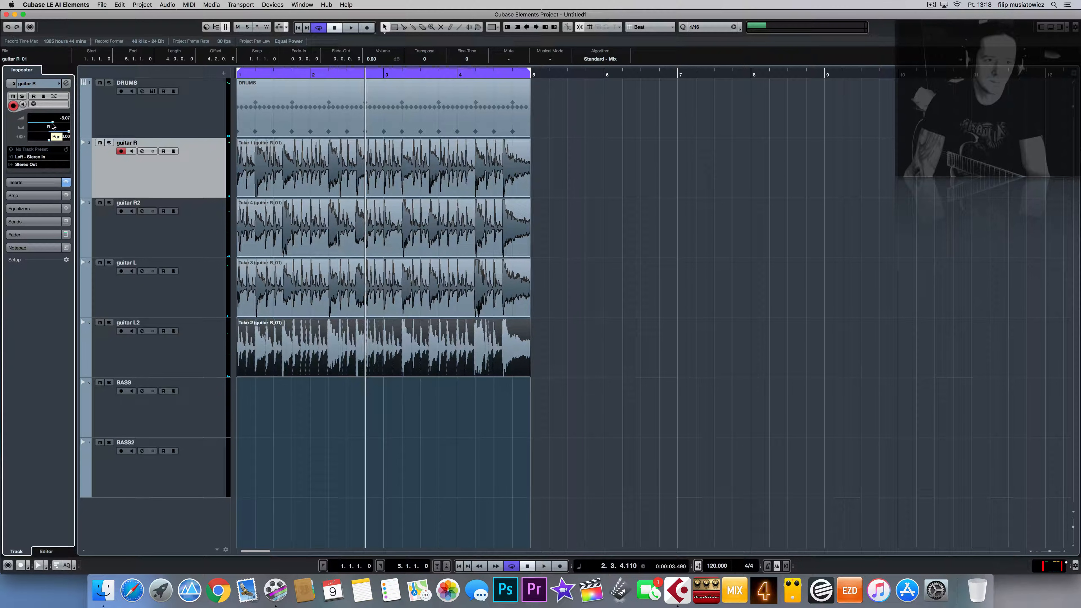
{"action": "left_click", "coordinate": [185, 226]}
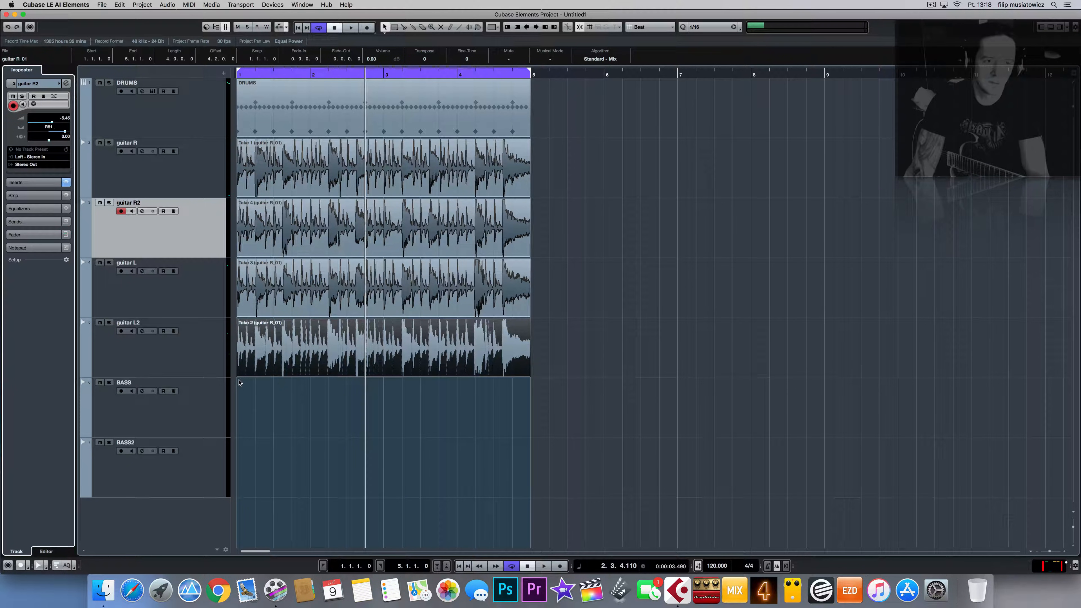
{"action": "left_click", "coordinate": [198, 301]}
{"action": "left_click_drag", "start_coordinate": [59, 124], "coordinate": [54, 125]}
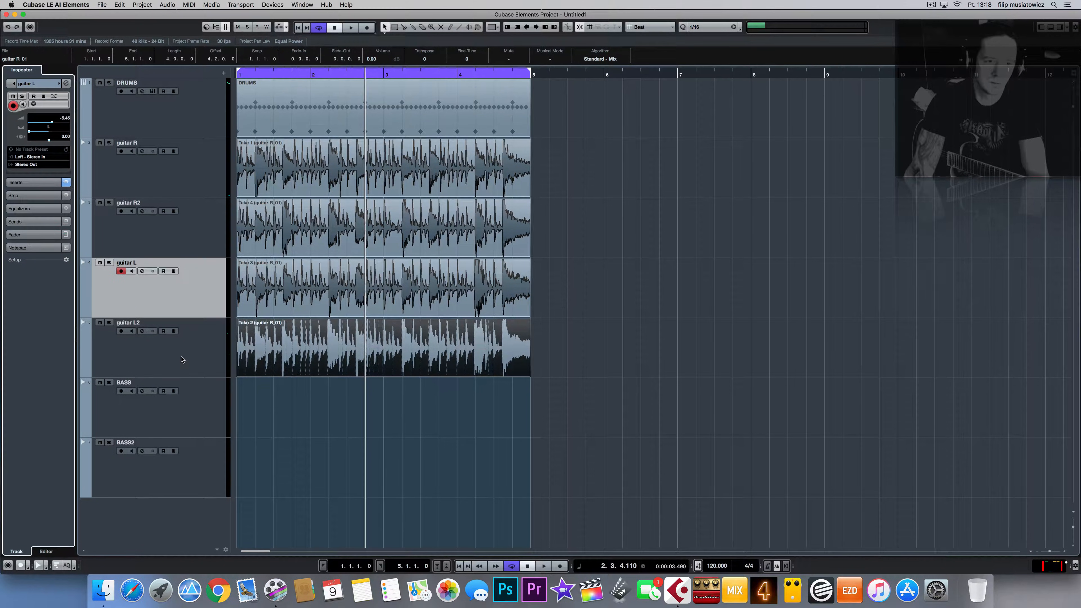
{"action": "left_click", "coordinate": [181, 359]}
{"action": "left_click_drag", "start_coordinate": [57, 123], "coordinate": [53, 124]}
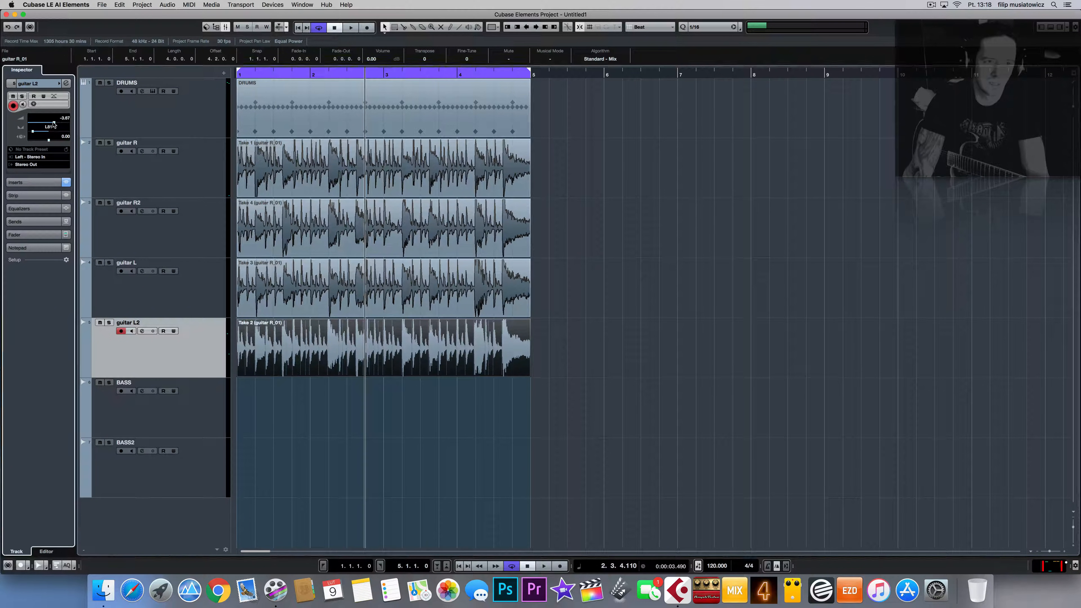
{"action": "key", "text": "space"}
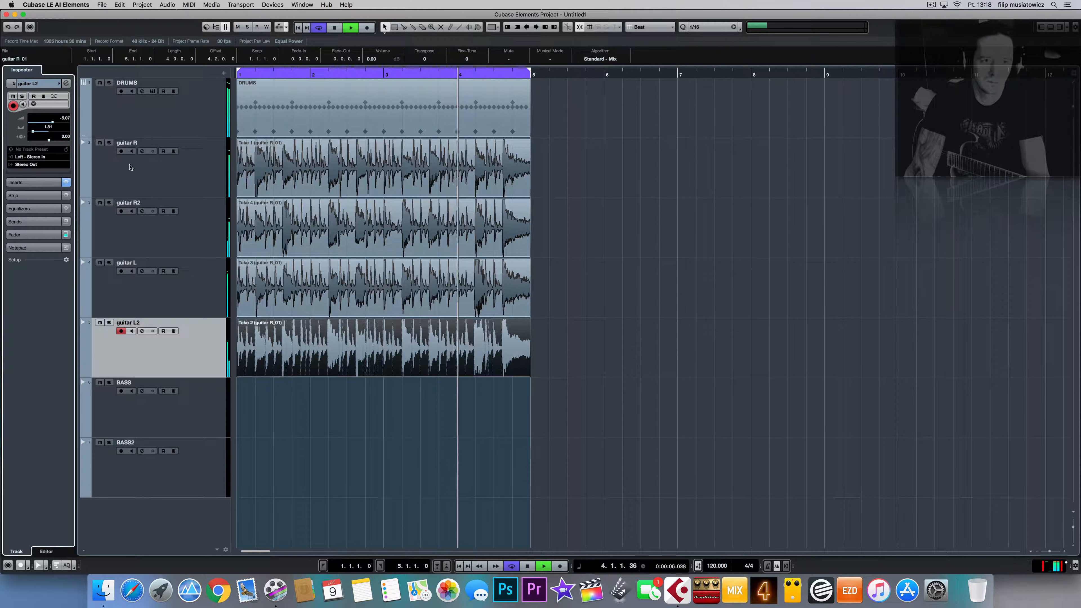
Step: With drums muted, set guitar R to -8.88 dB and guitar L to -8.31 dB, then unmute drums
{"action": "left_click", "coordinate": [156, 172]}
{"action": "left_click", "coordinate": [100, 82]}
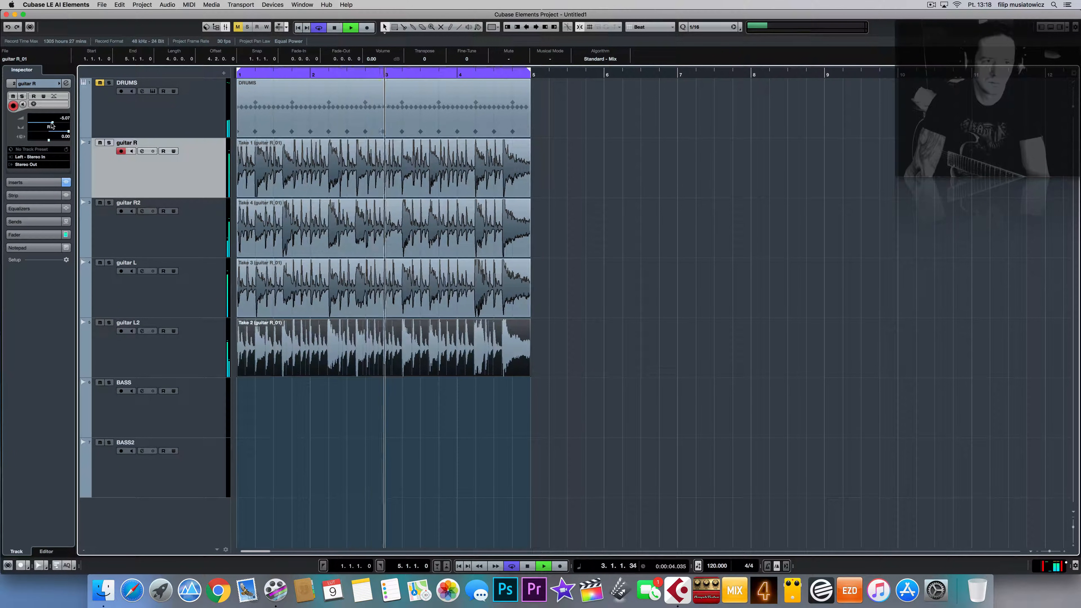
{"action": "left_click_drag", "start_coordinate": [52, 122], "coordinate": [46, 124]}
{"action": "key", "text": "Down"}
{"action": "key", "text": "Down"}
{"action": "left_click_drag", "start_coordinate": [47, 124], "coordinate": [49, 124]}
{"action": "key", "text": "space"}
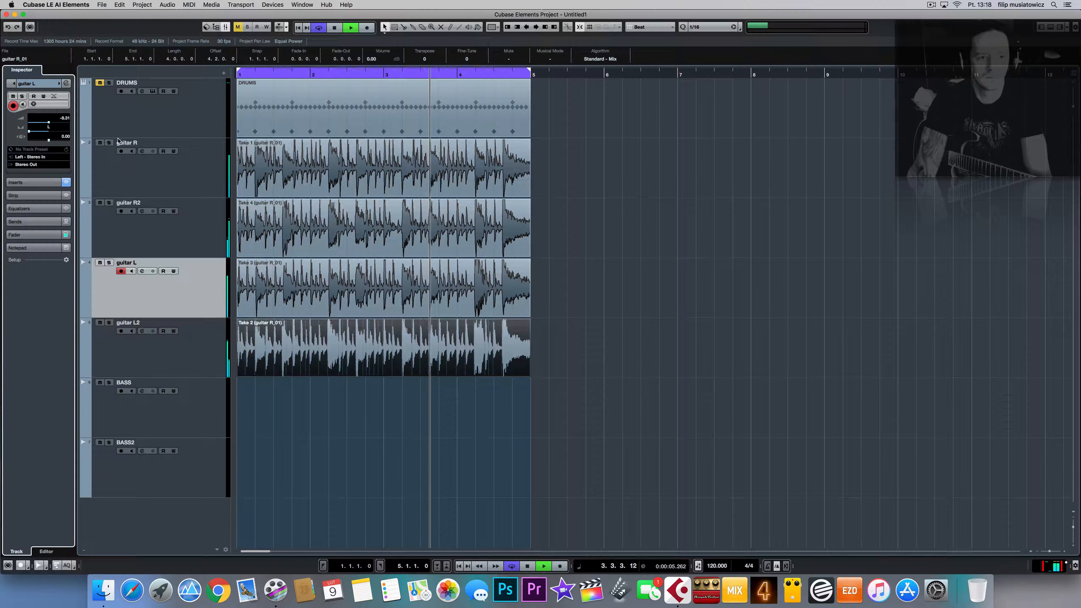
{"action": "left_click", "coordinate": [101, 82]}
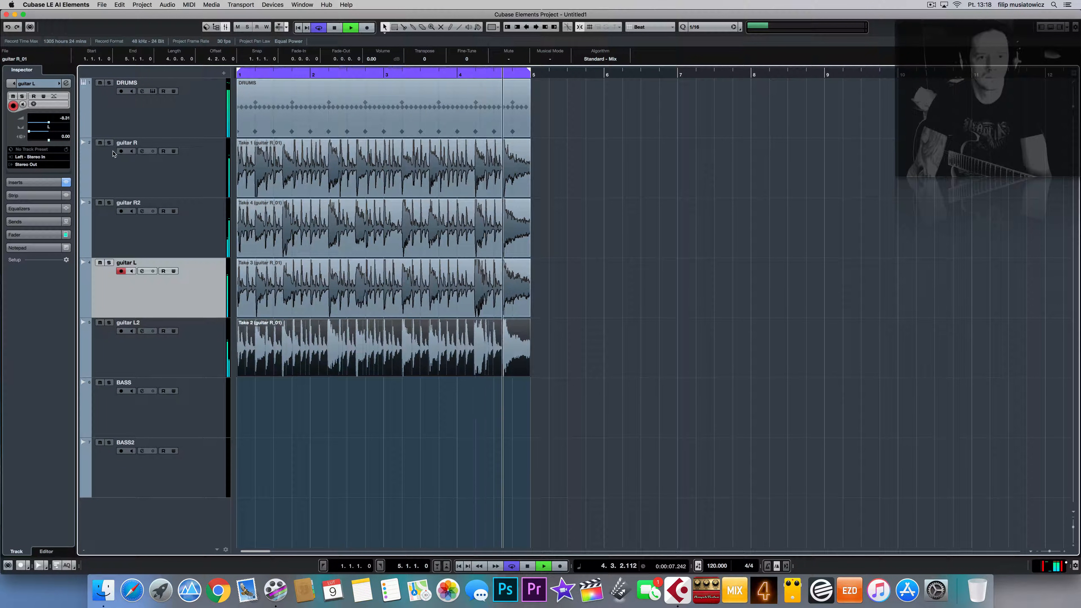
{"action": "left_click", "coordinate": [191, 106]}
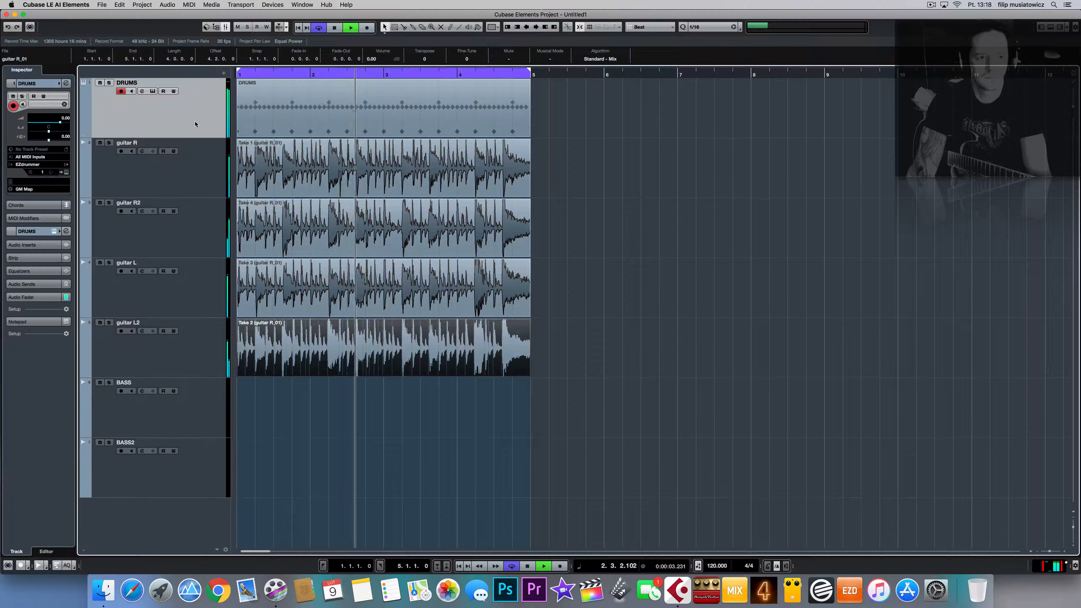
{"action": "key", "text": "space"}
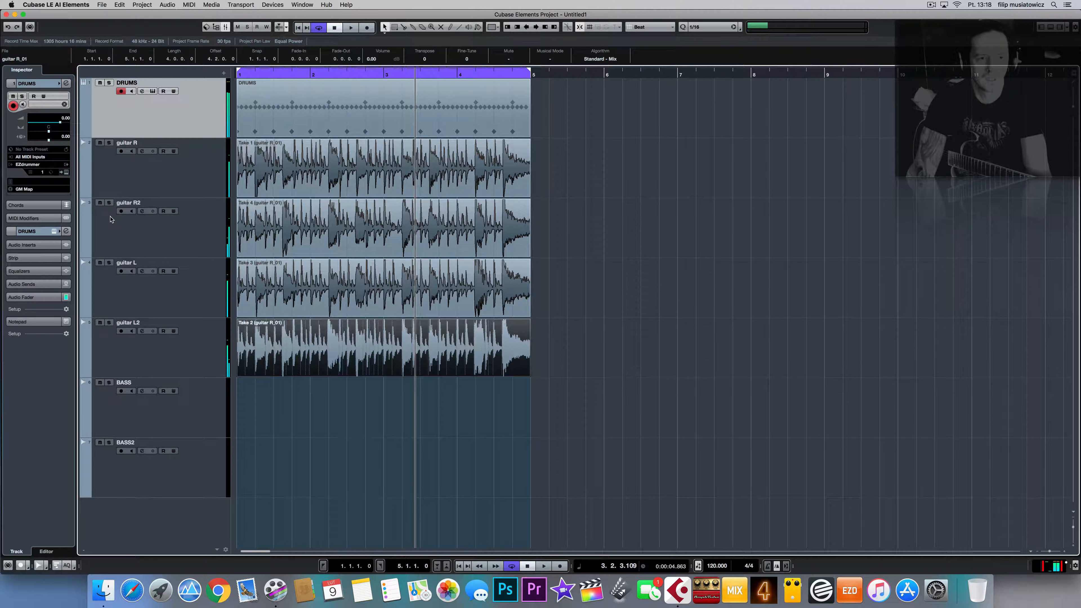
Step: In EZdrummer's Mixer page, raise the Hi-Hat and Reverb channel levels during playback
{"action": "left_click", "coordinate": [65, 172]}
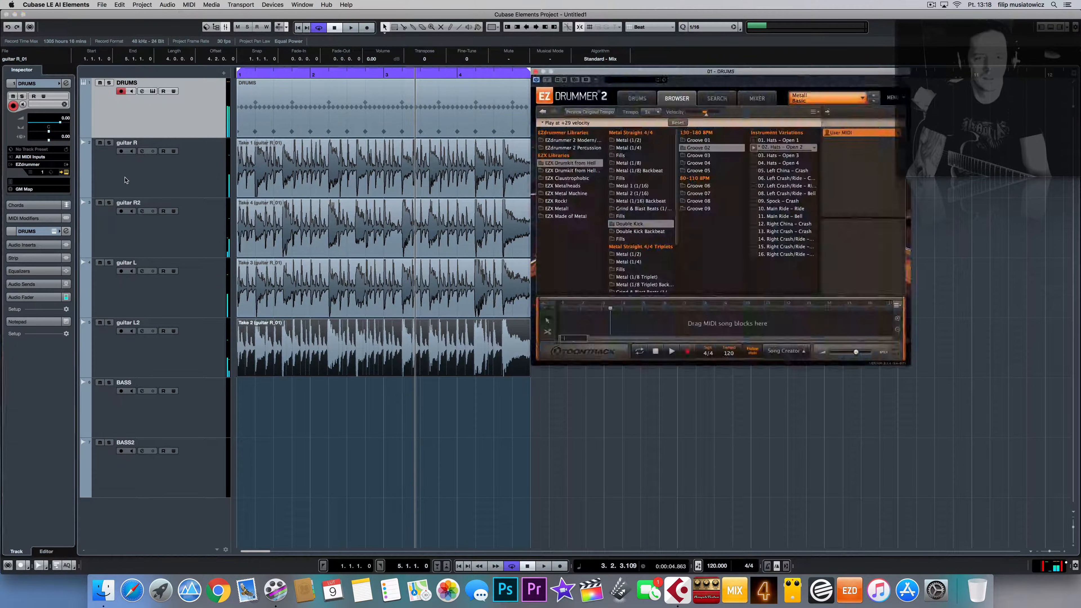
{"action": "left_click", "coordinate": [639, 98]}
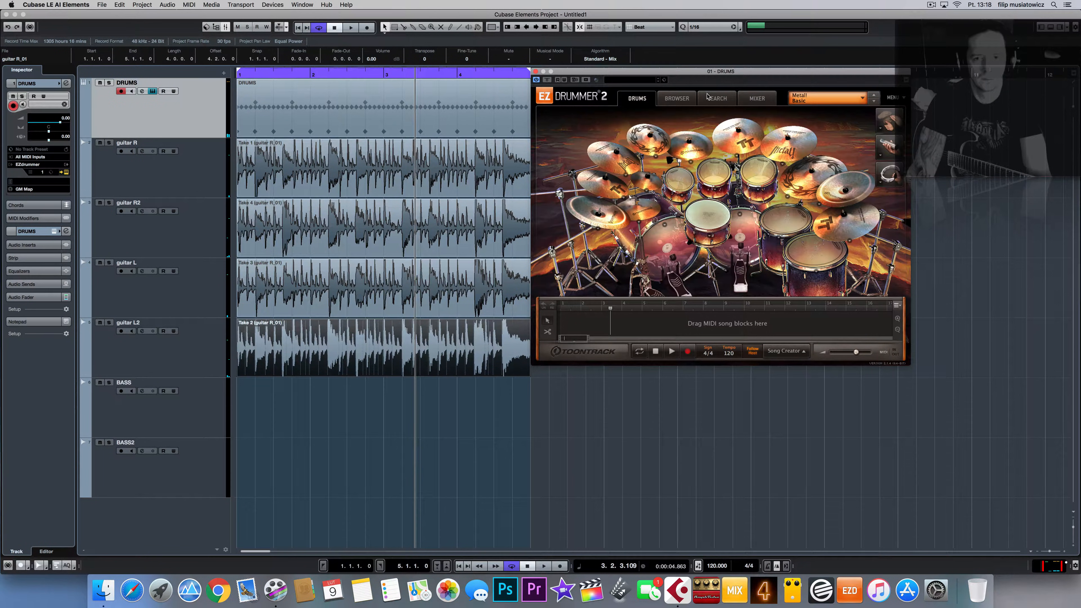
{"action": "left_click", "coordinate": [714, 98]}
{"action": "left_click", "coordinate": [758, 98]}
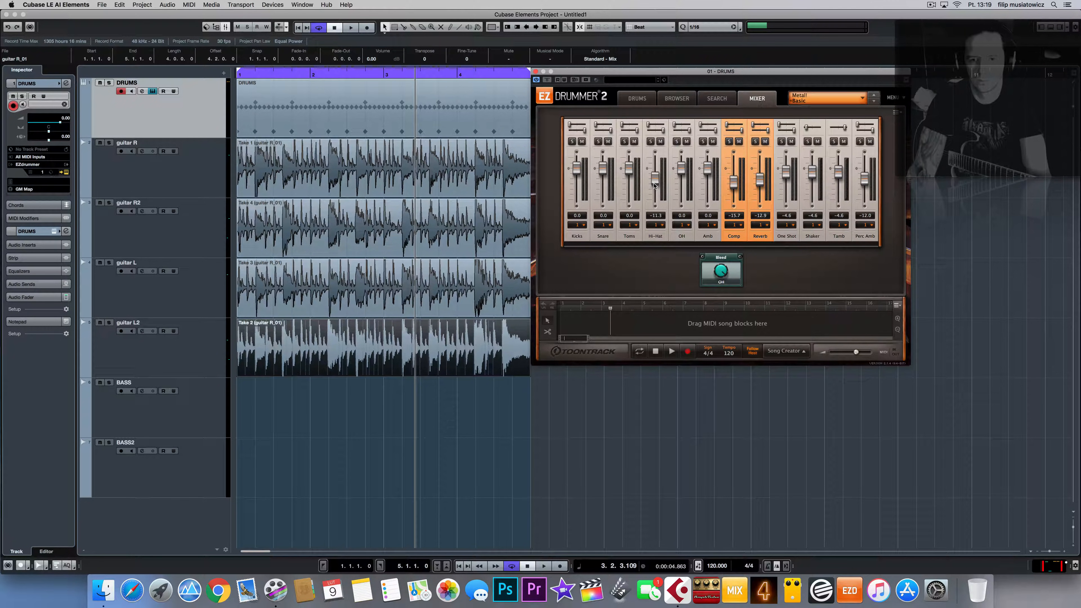
{"action": "key", "text": "space"}
{"action": "left_click_drag", "start_coordinate": [654, 185], "coordinate": [657, 179]}
{"action": "left_click_drag", "start_coordinate": [761, 184], "coordinate": [762, 180]}
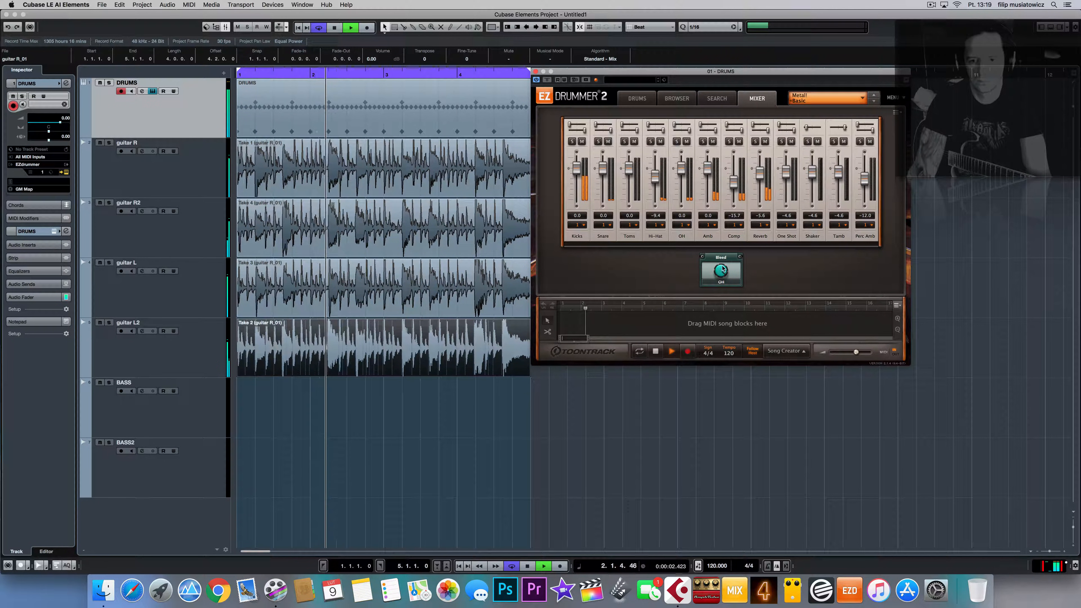
{"action": "key", "text": "space"}
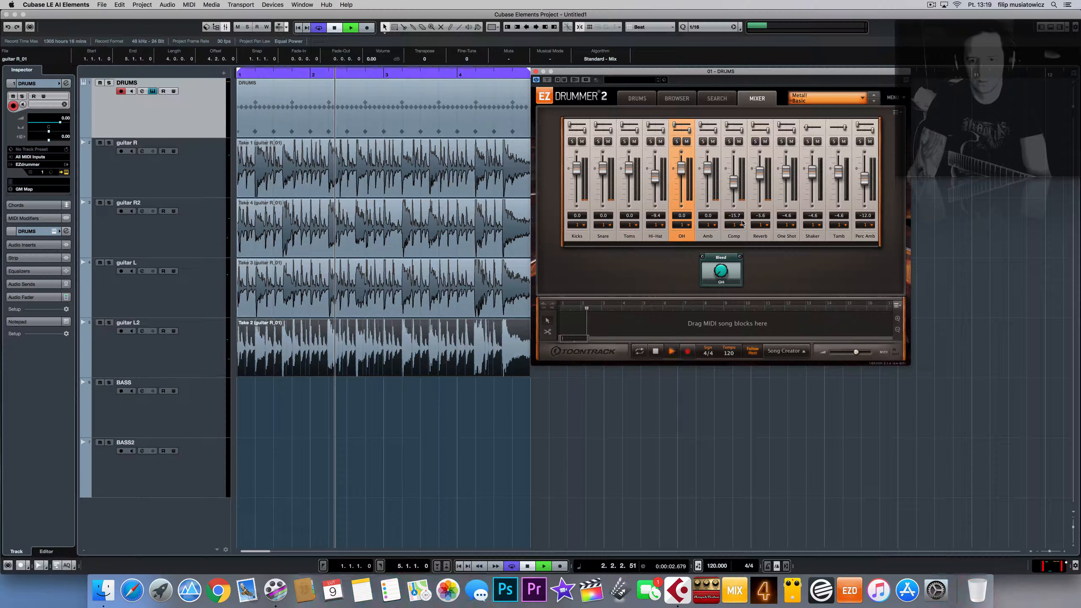
{"action": "key", "text": "space"}
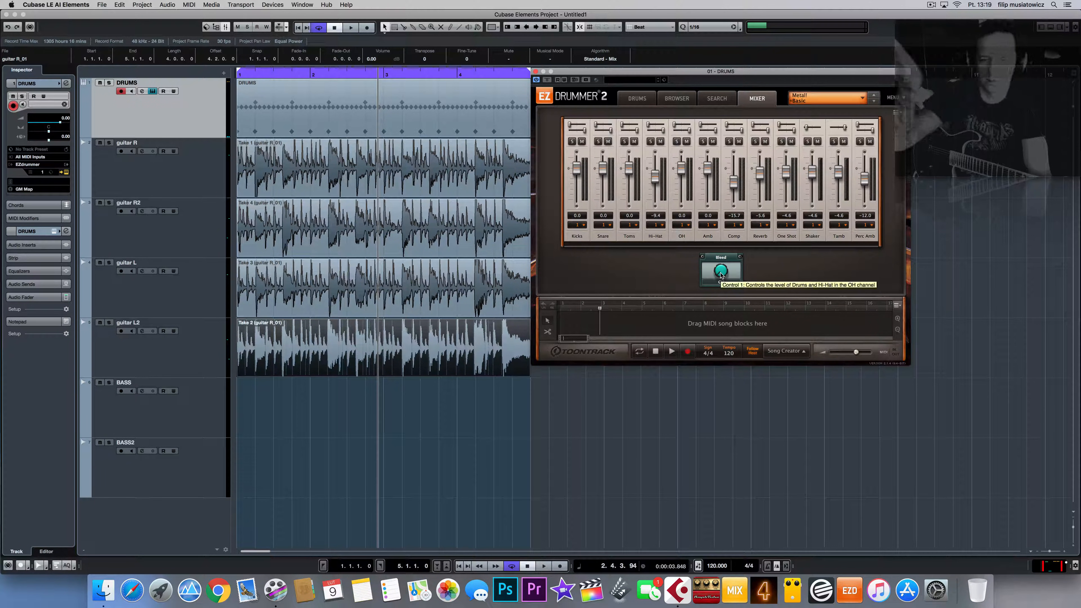
Step: Adjust the Amb and Comp channels, bring Reverb down to -6.5, and close EZdrummer
{"action": "key", "text": "space"}
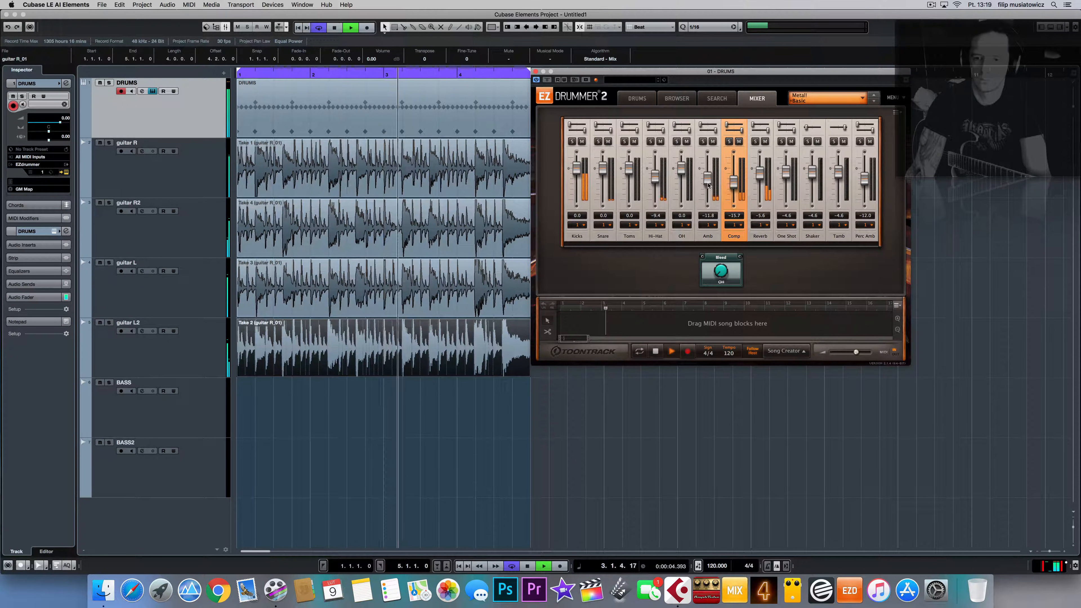
{"action": "mouse_move", "coordinate": [707, 170]}
{"action": "left_mouse_down"}
{"action": "mouse_move", "coordinate": [707, 201]}
{"action": "mouse_move", "coordinate": [707, 189]}
{"action": "left_mouse_up"}
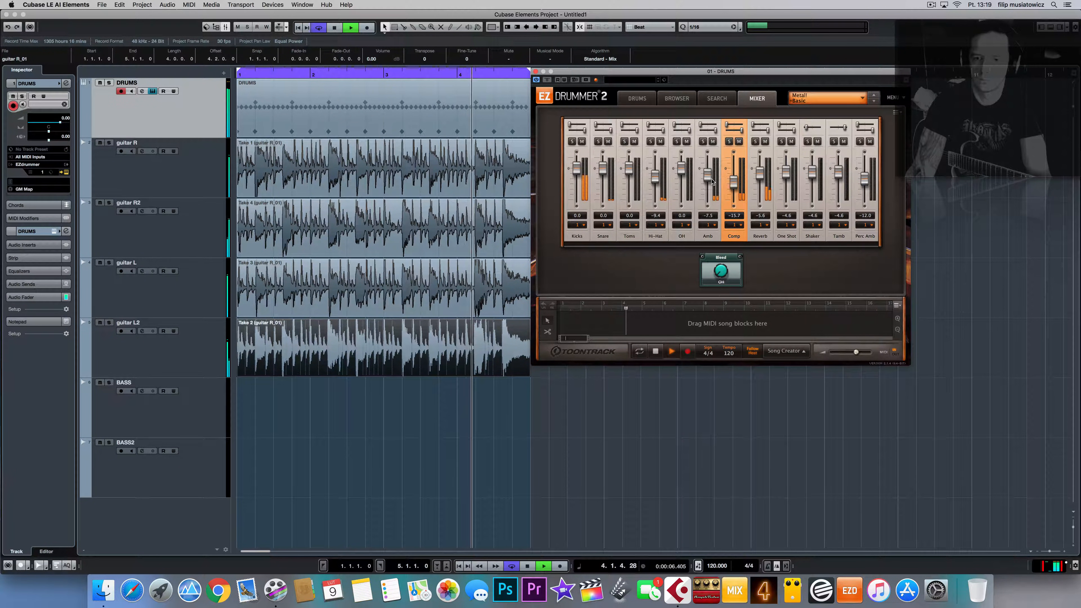
{"action": "left_click", "coordinate": [735, 181]}
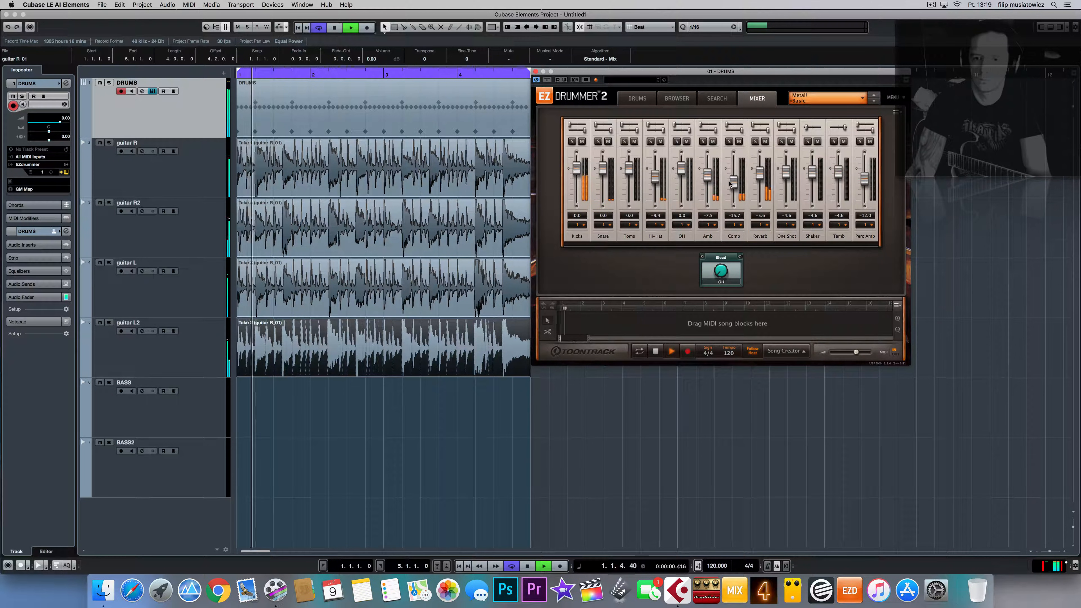
{"action": "left_click_drag", "start_coordinate": [735, 181], "coordinate": [759, 159]}
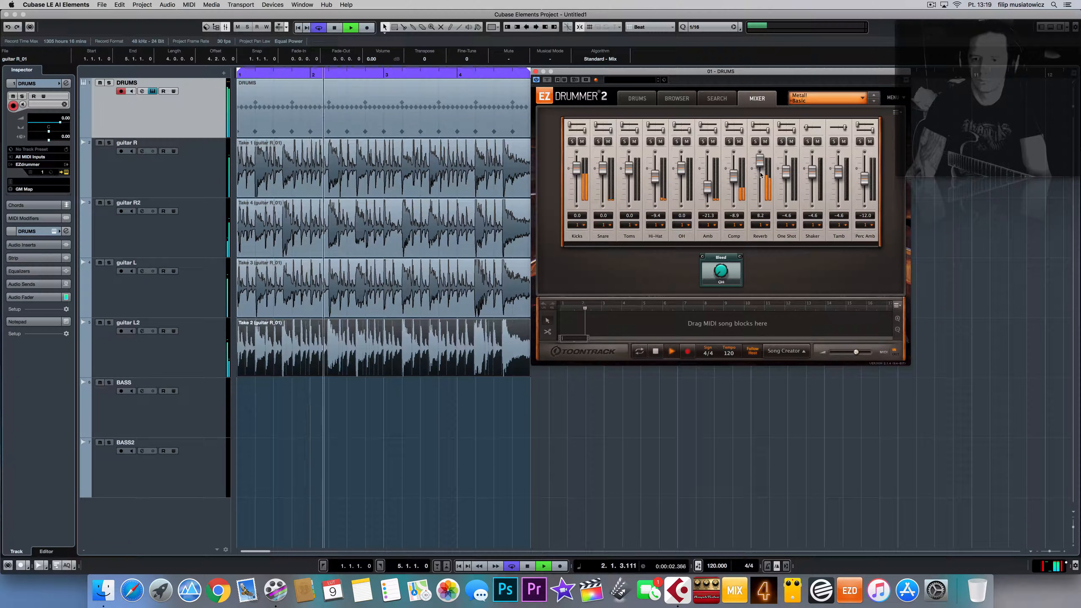
{"action": "left_click_drag", "start_coordinate": [719, 270], "coordinate": [705, 309]}
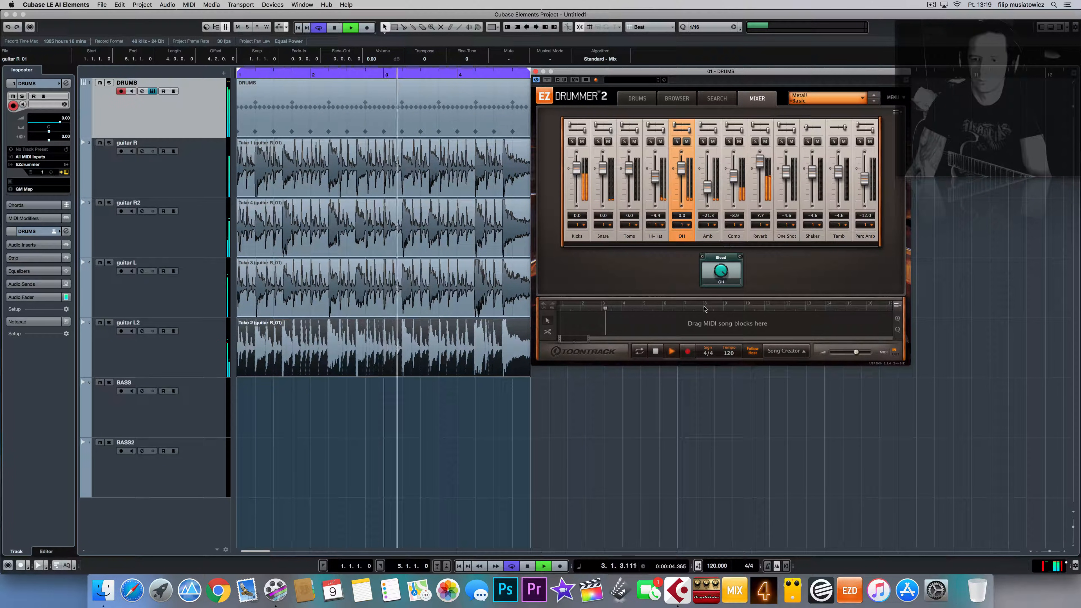
{"action": "left_click_drag", "start_coordinate": [760, 160], "coordinate": [759, 179]}
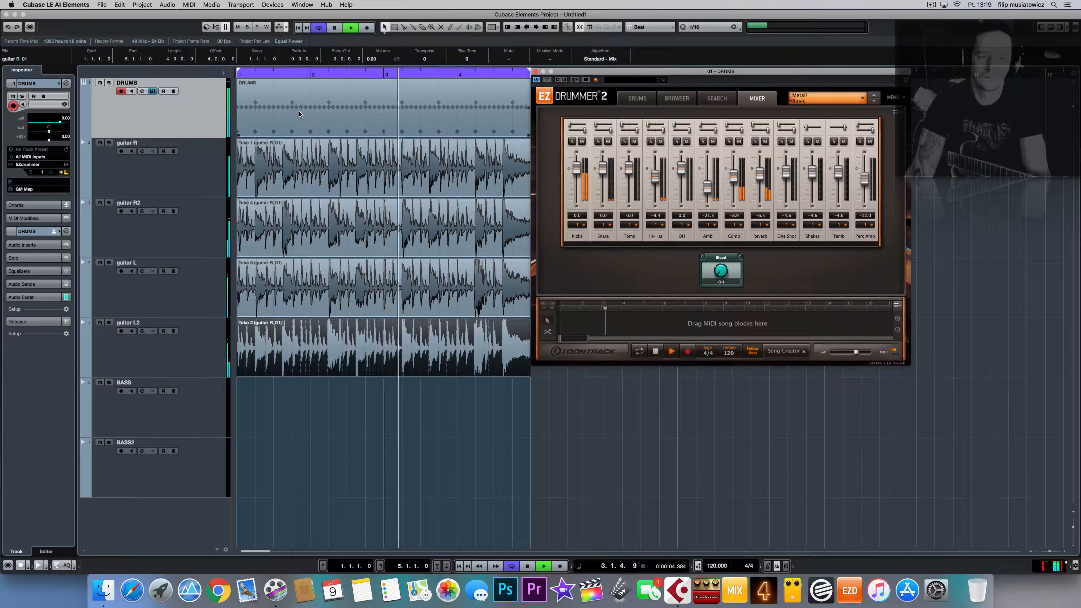
{"action": "left_click", "coordinate": [536, 72]}
{"action": "key", "text": "space"}
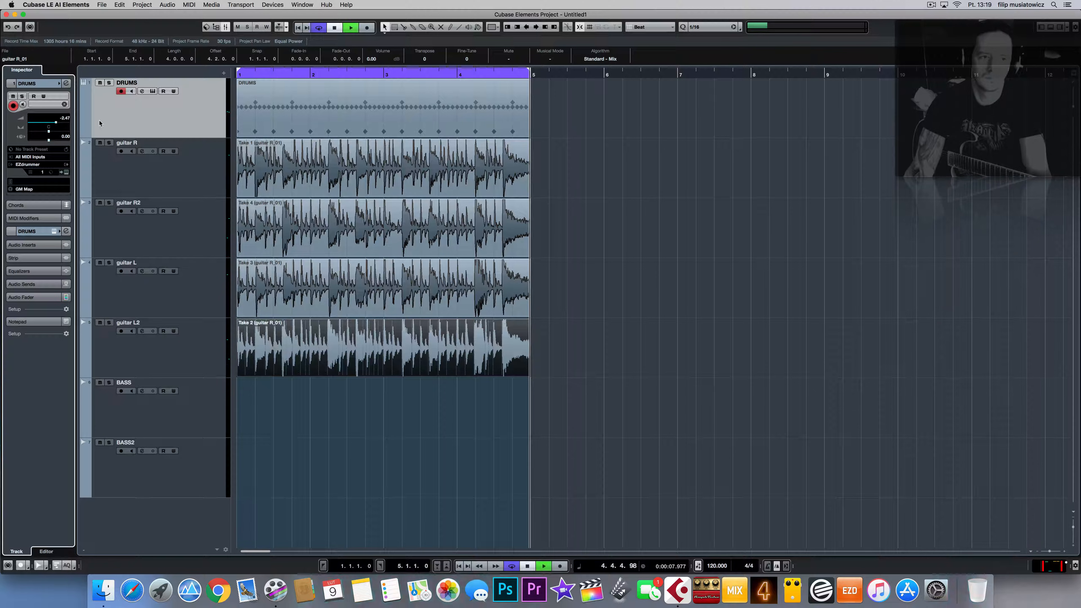
Step: Raise the drum track volume slightly and delete the existing DRUMS MIDI part
{"action": "key", "text": "space"}
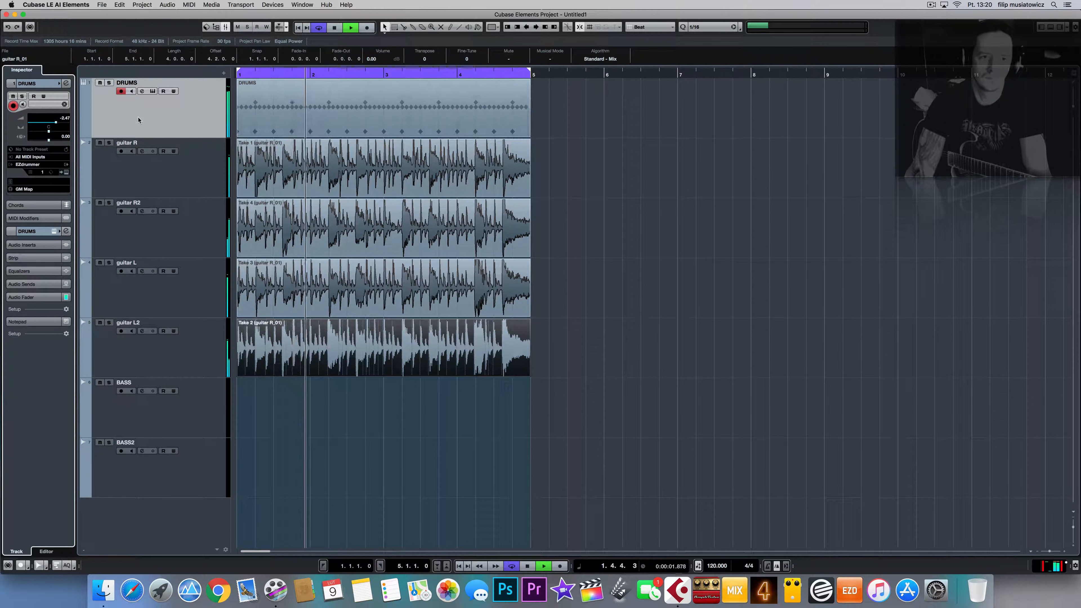
{"action": "left_click_drag", "start_coordinate": [56, 122], "coordinate": [58, 125]}
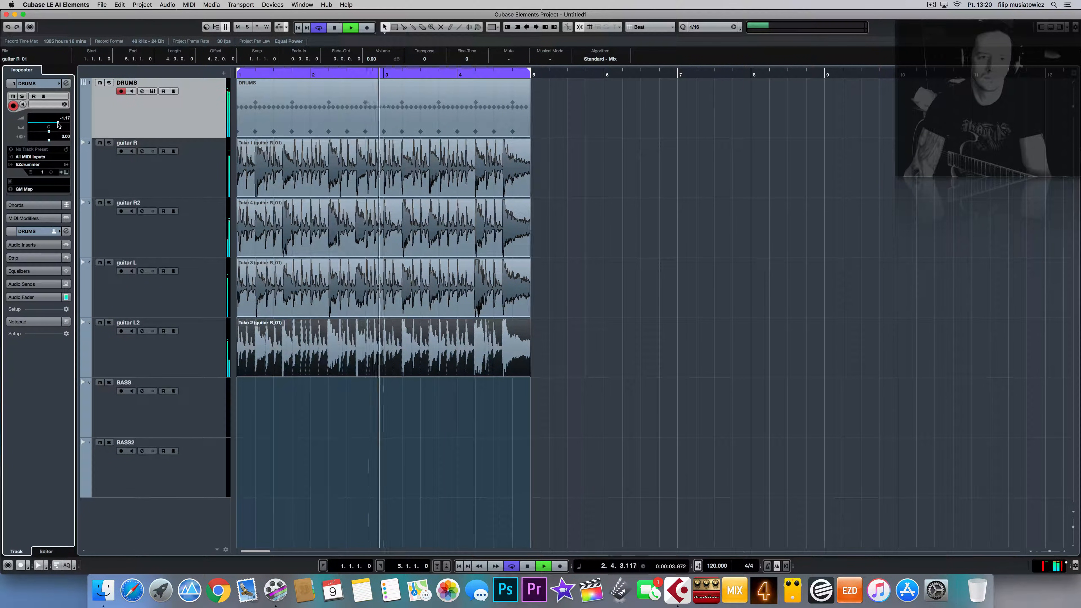
{"action": "key", "text": "space"}
{"action": "left_click", "coordinate": [482, 109]}
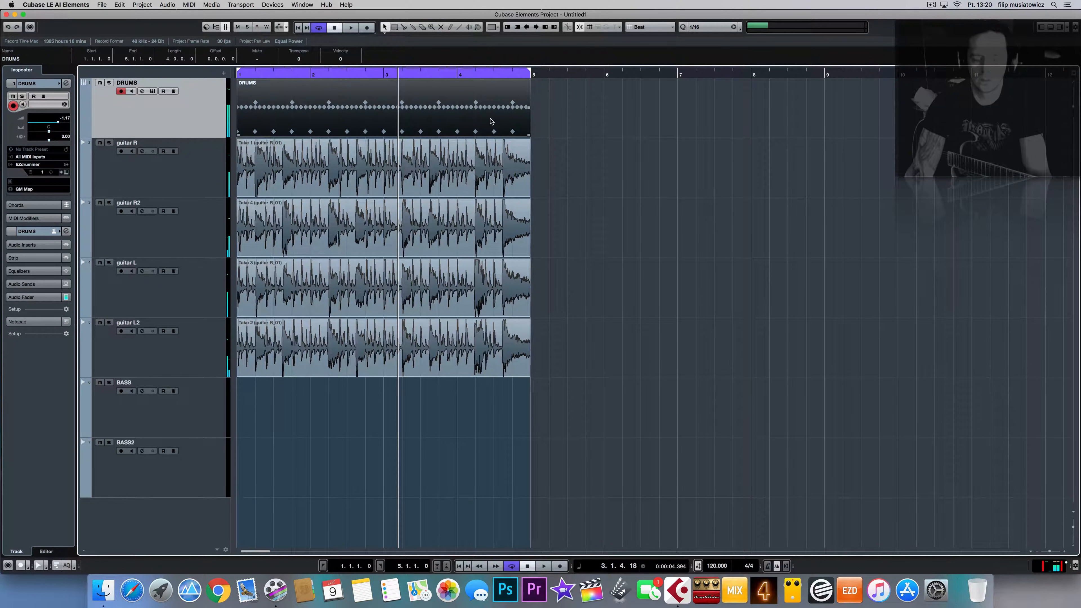
{"action": "key", "text": "Delete"}
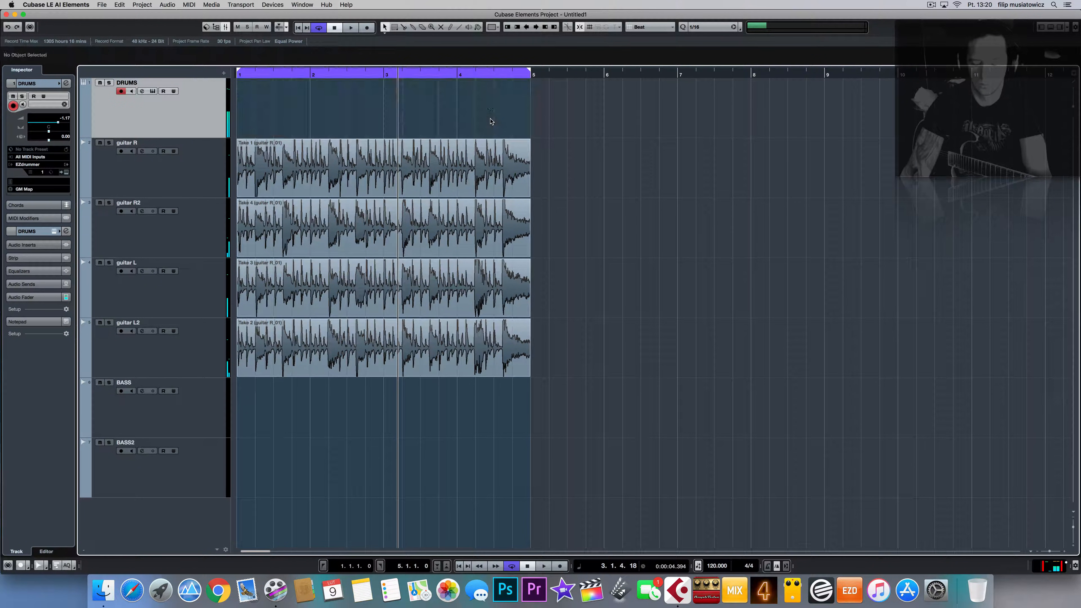
Step: Audition Grind & Blast Beats Groove 01 with Hats - Open 2, then show the ride cymbal options
{"action": "left_click", "coordinate": [66, 173]}
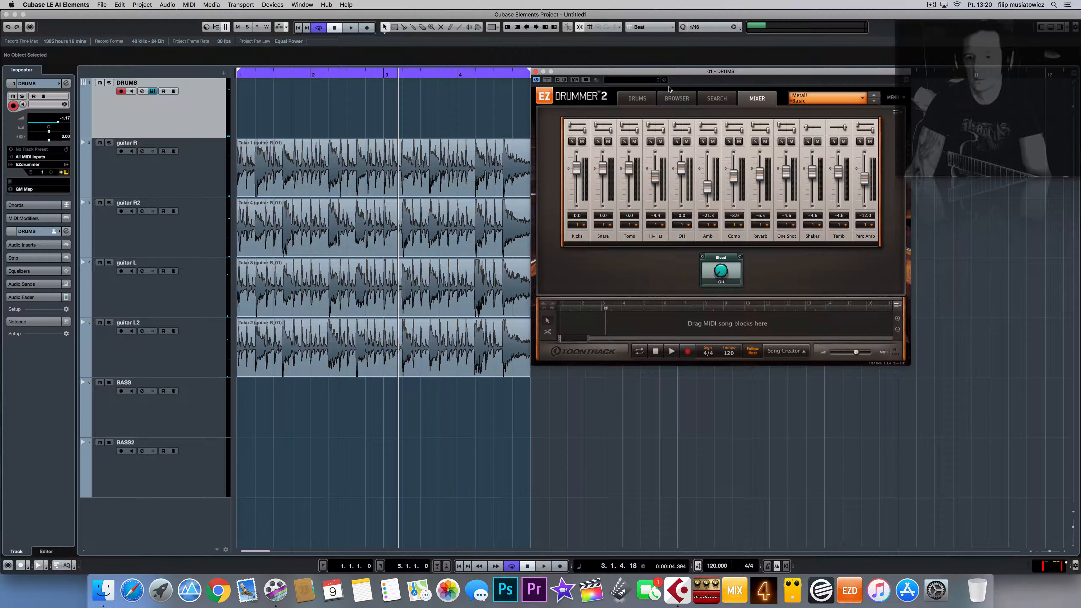
{"action": "left_click", "coordinate": [676, 98]}
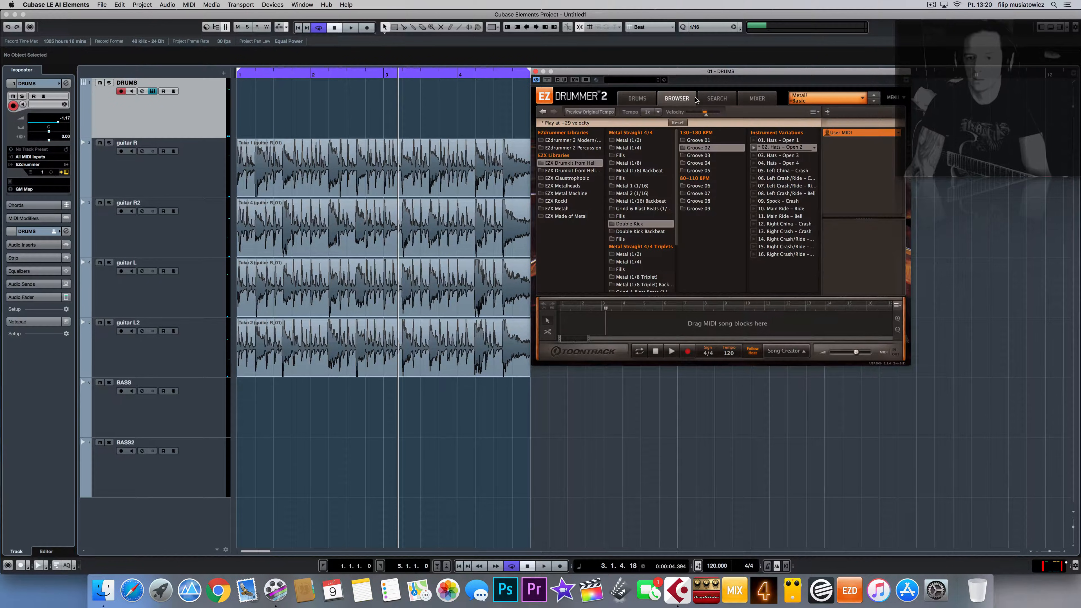
{"action": "left_click", "coordinate": [641, 209]}
{"action": "left_click", "coordinate": [682, 142]}
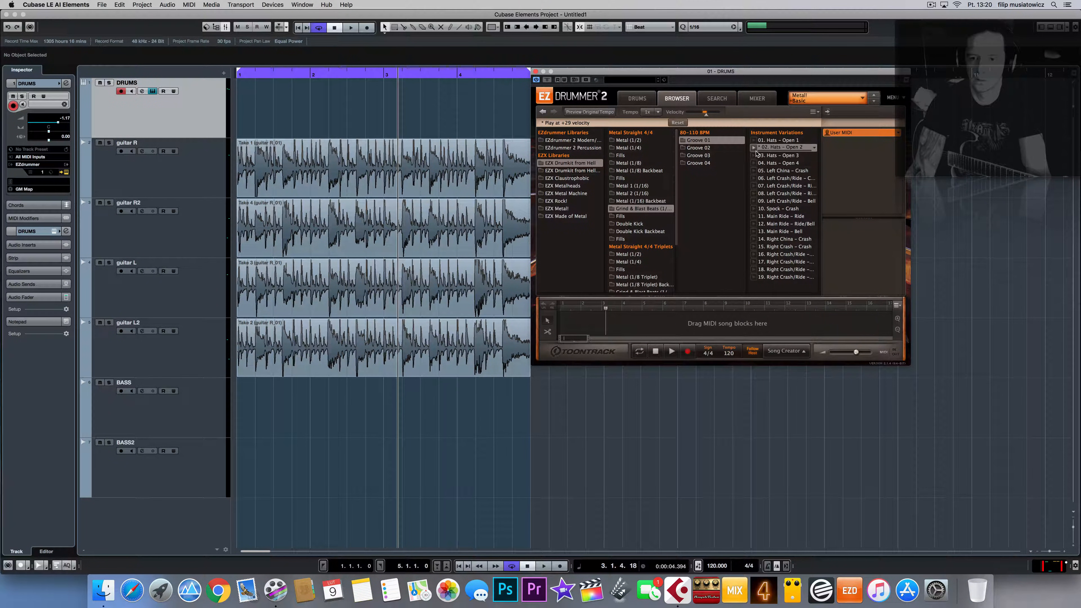
{"action": "left_click", "coordinate": [753, 148]}
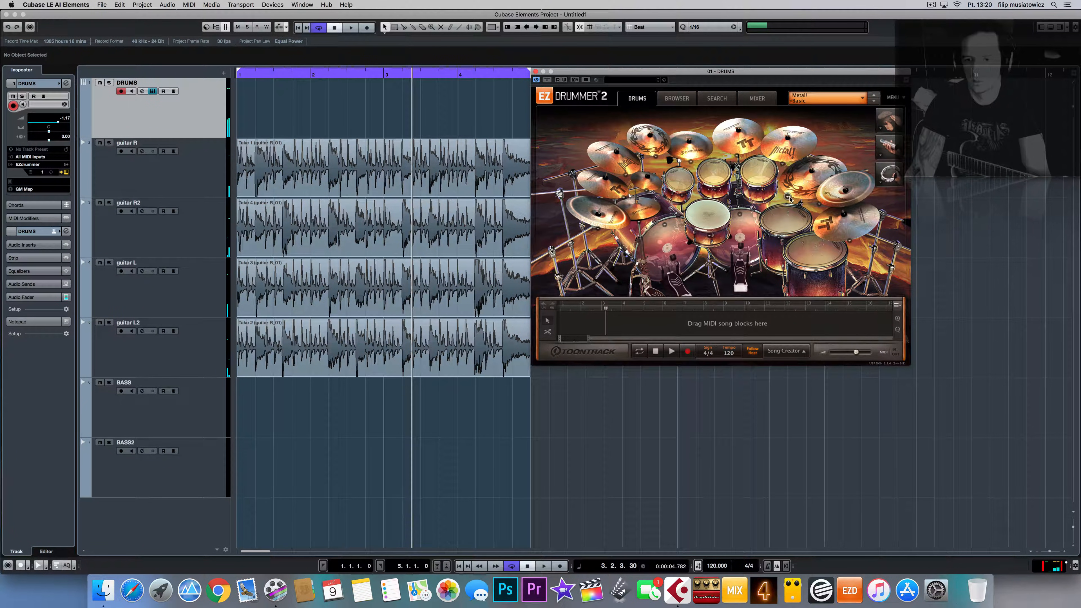
{"action": "left_click", "coordinate": [788, 197]}
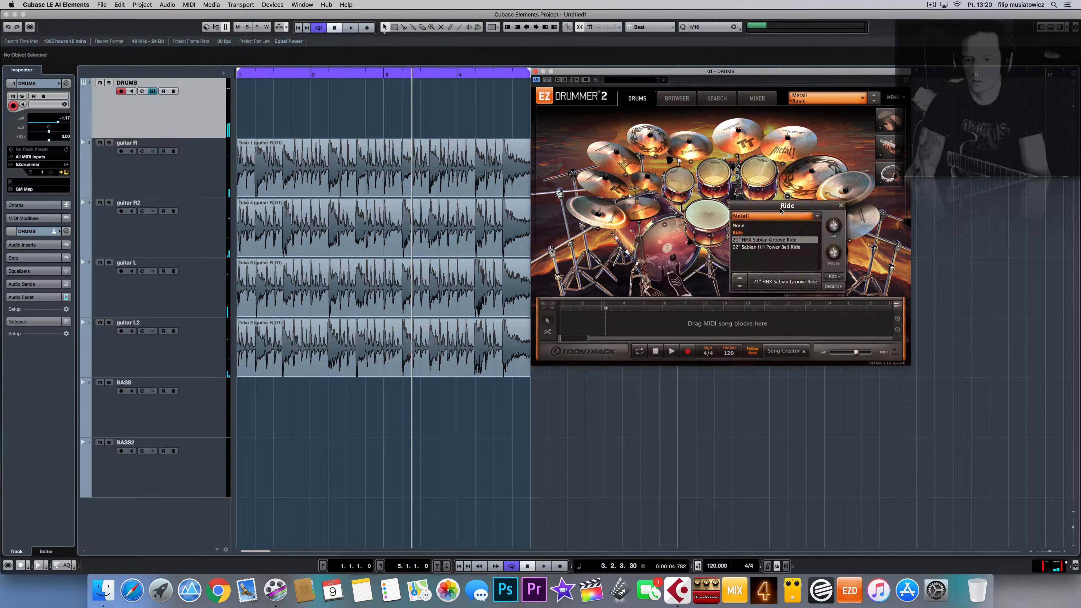
Step: Swap the ride cymbal to the 22" Sabian HH Power Bell Ride and start playback
{"action": "left_click", "coordinate": [761, 248]}
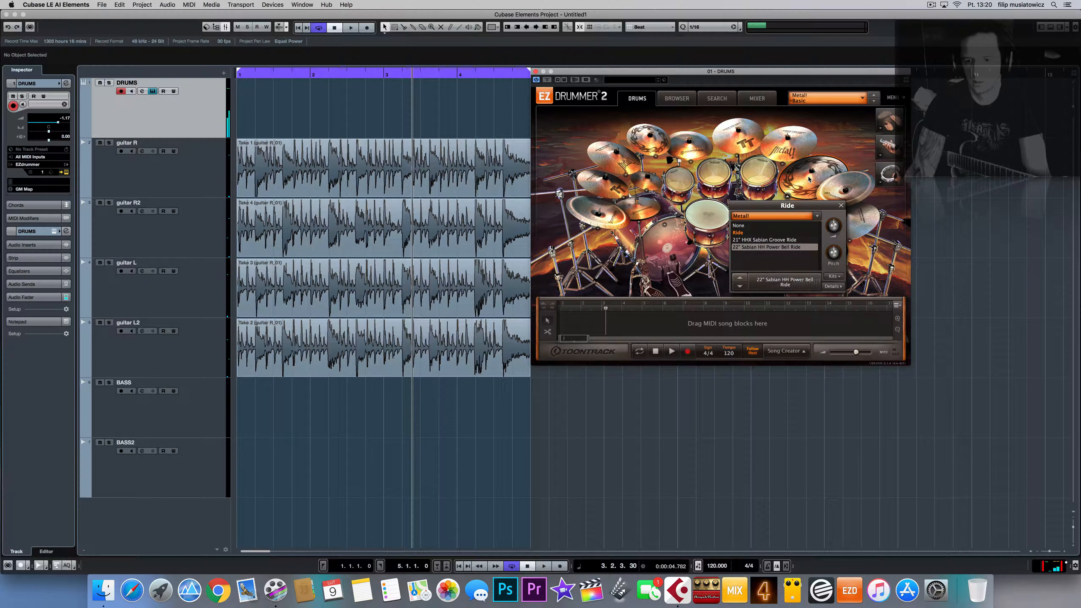
{"action": "left_click", "coordinate": [840, 206]}
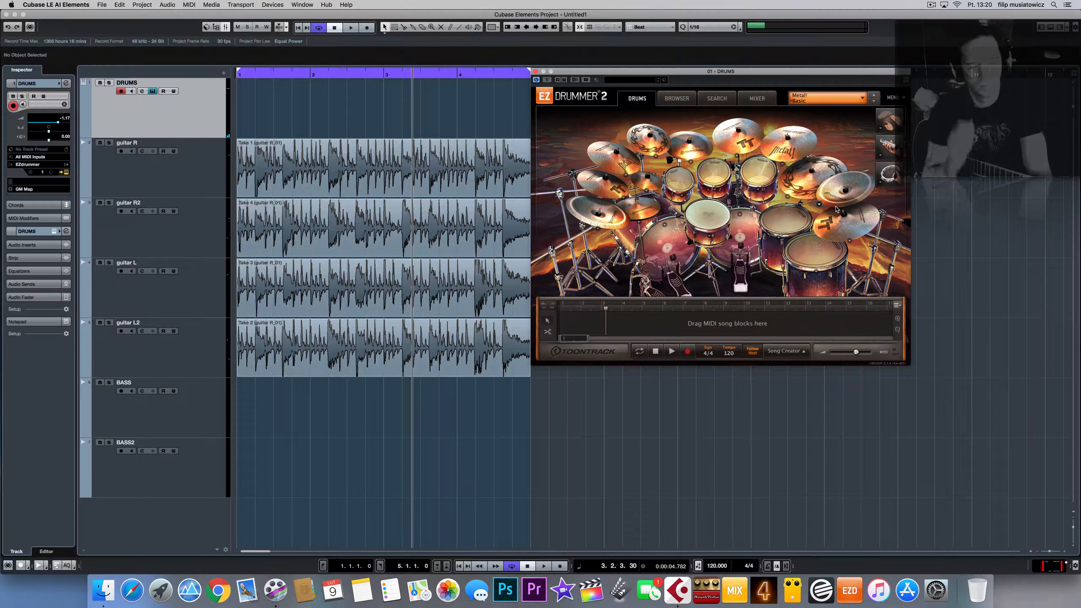
{"action": "key", "text": "space"}
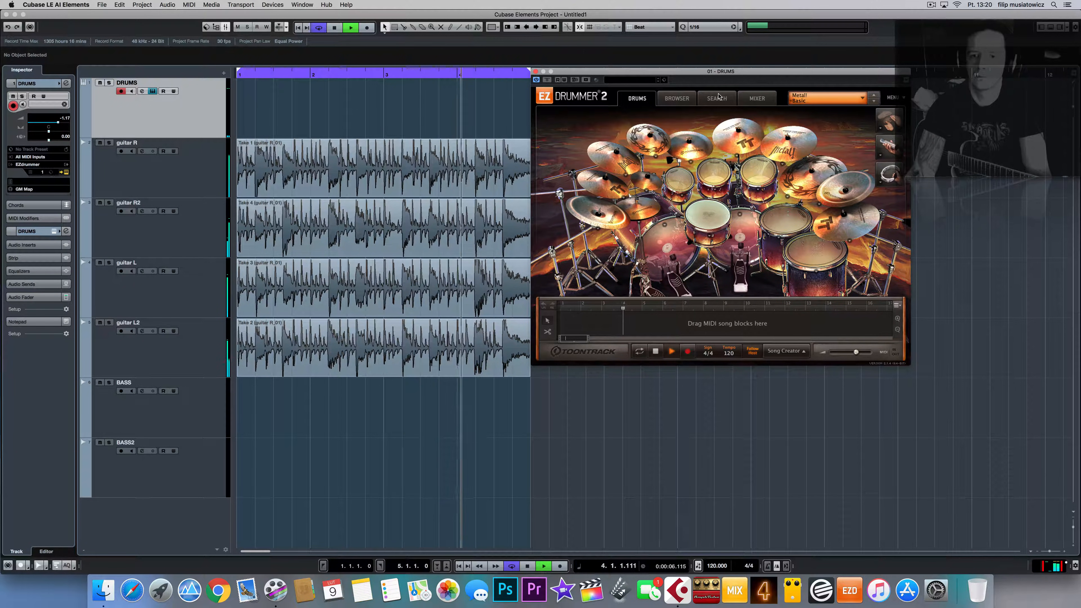
Step: Audition ride grooves and place Main Ride – Ride/Bell at bar 1 of DRUMS
{"action": "left_click", "coordinate": [676, 98]}
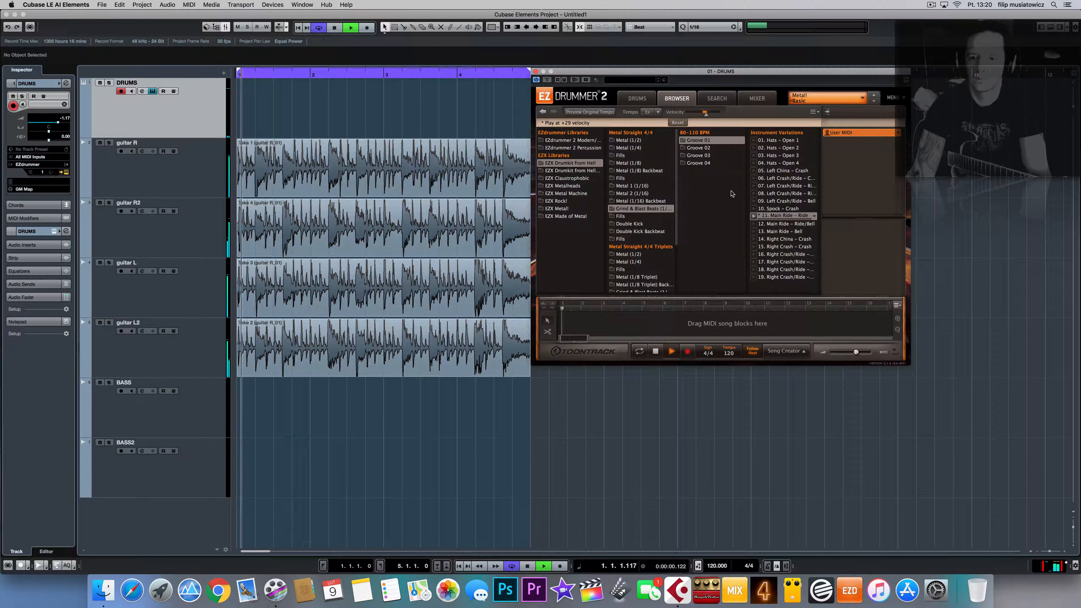
{"action": "left_click", "coordinate": [761, 179]}
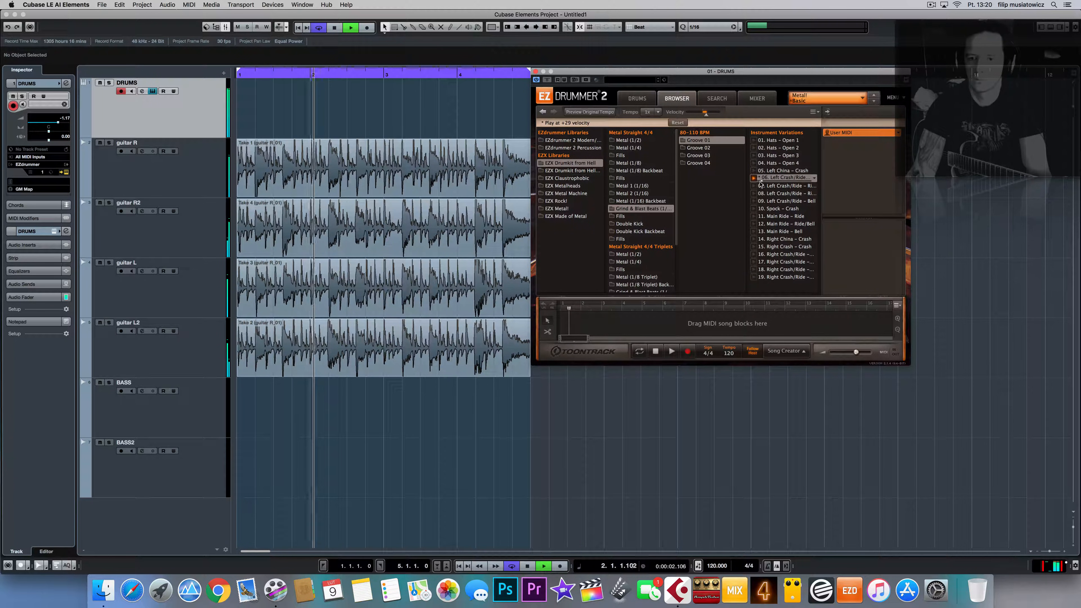
{"action": "left_click", "coordinate": [755, 224]}
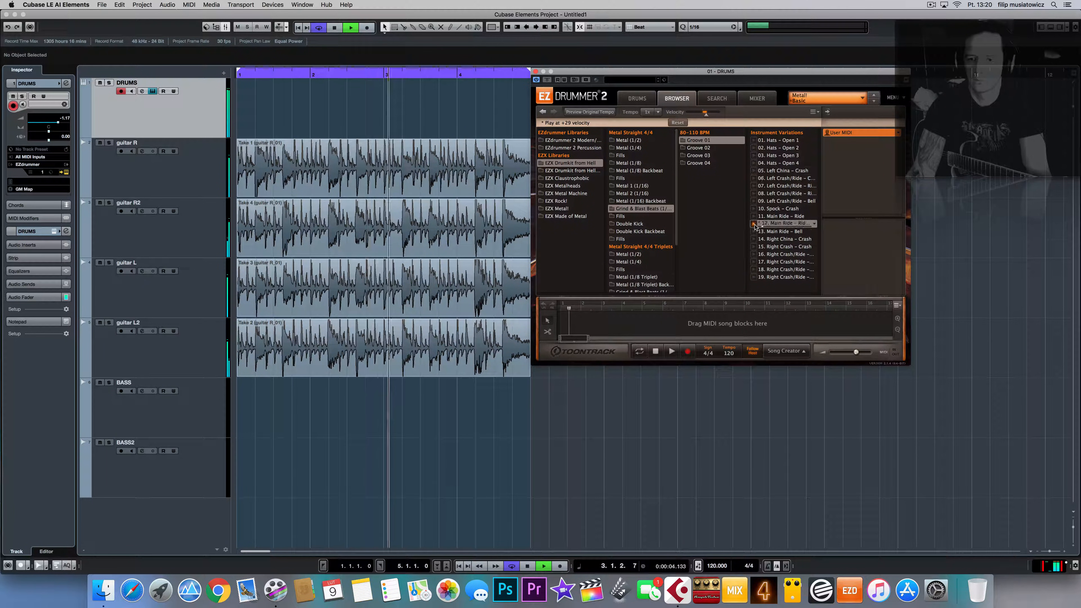
{"action": "left_click", "coordinate": [756, 230]}
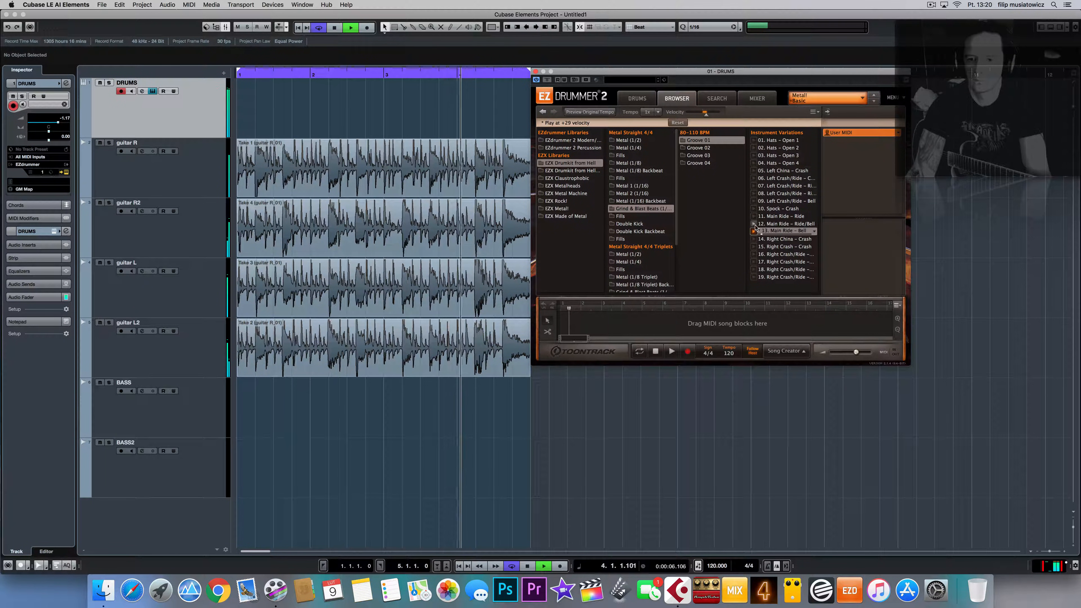
{"action": "left_click_drag", "start_coordinate": [756, 227], "coordinate": [257, 104]}
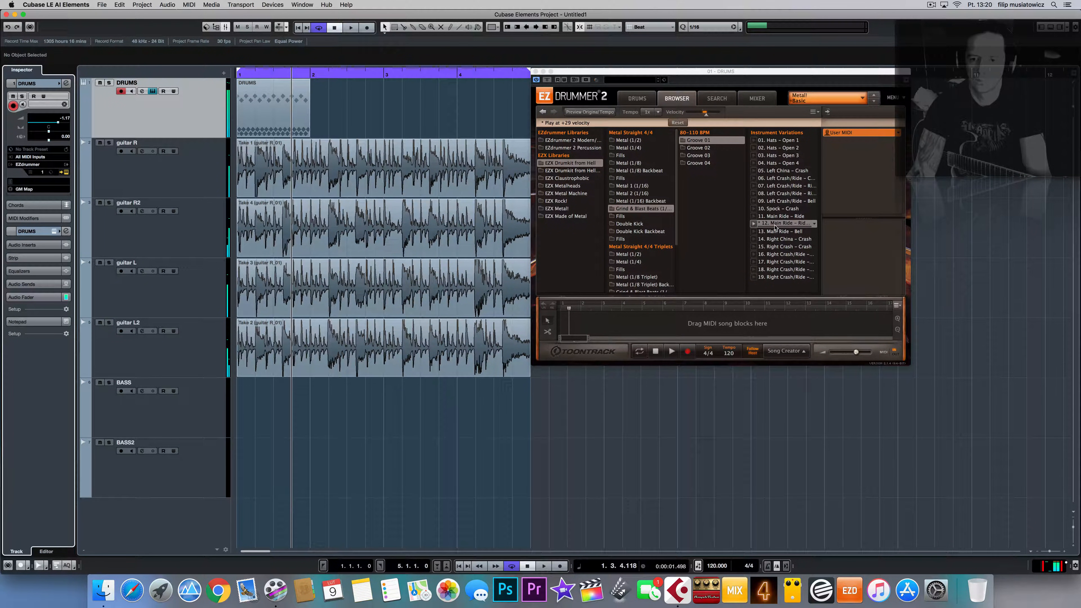
Step: Add Main Ride – Ride/Bell at bar 2 and Hats – Open 4 at bars 3–4, trimming bar 4 to half a bar
{"action": "left_click_drag", "start_coordinate": [774, 228], "coordinate": [316, 118]}
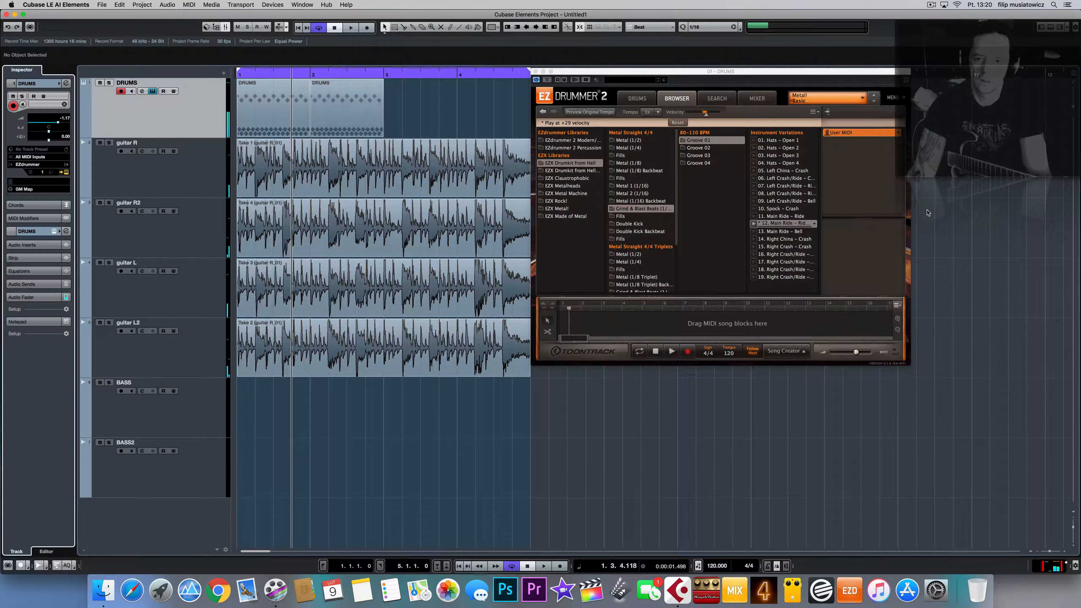
{"action": "left_click_drag", "start_coordinate": [772, 163], "coordinate": [392, 116]}
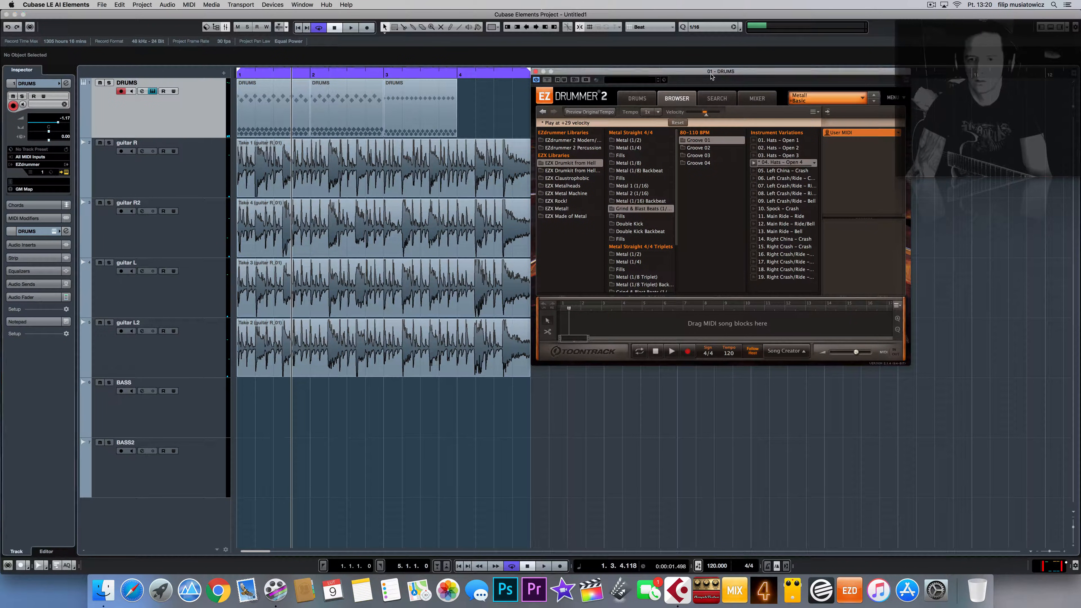
{"action": "left_click_drag", "start_coordinate": [713, 71], "coordinate": [662, 178]}
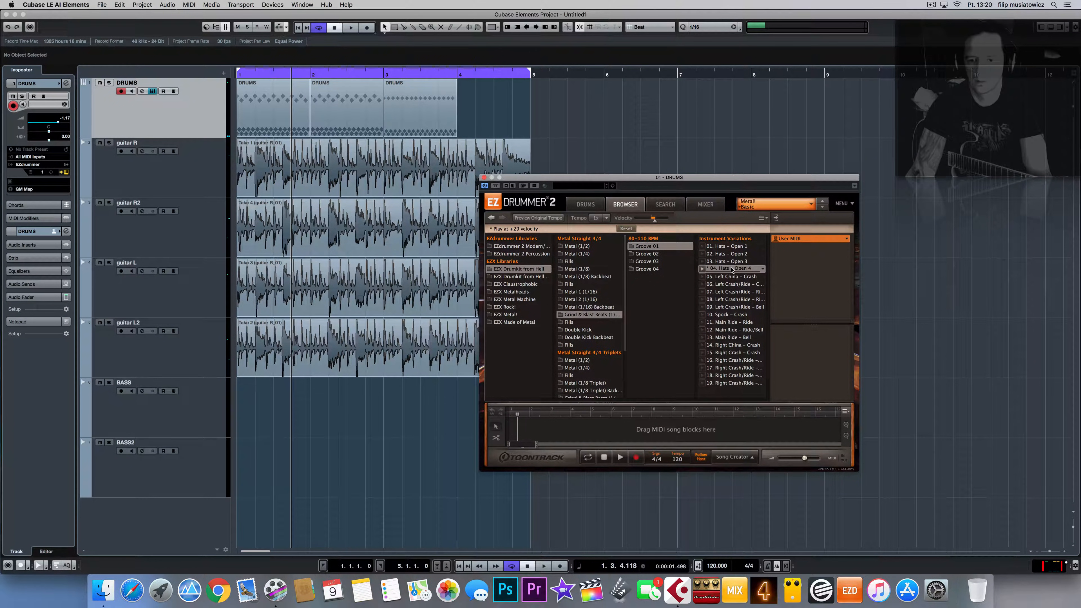
{"action": "left_click_drag", "start_coordinate": [731, 270], "coordinate": [468, 110]}
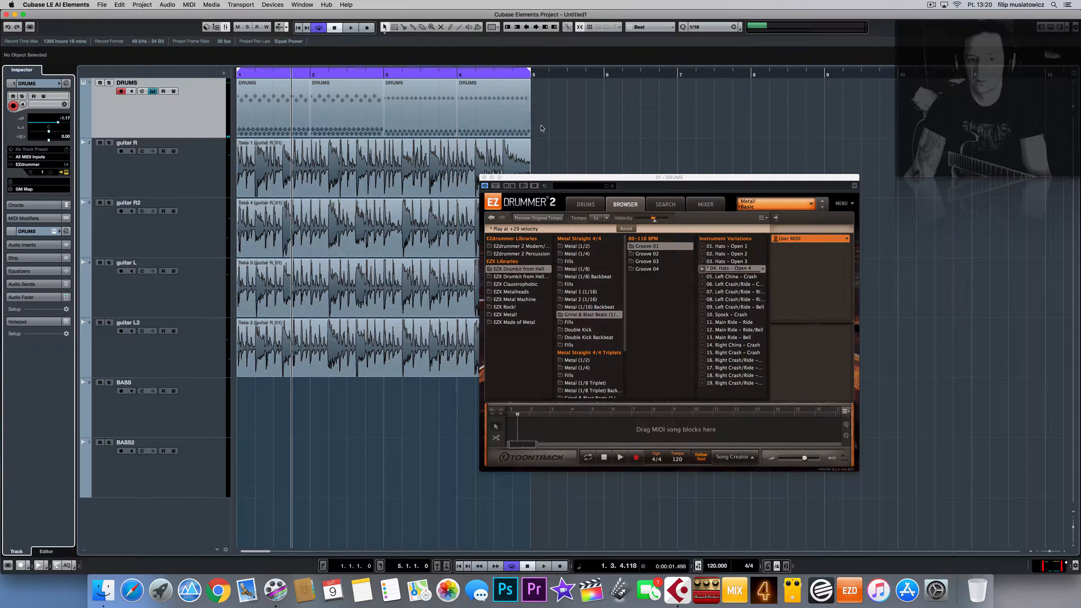
{"action": "left_click_drag", "start_coordinate": [532, 141], "coordinate": [495, 138]}
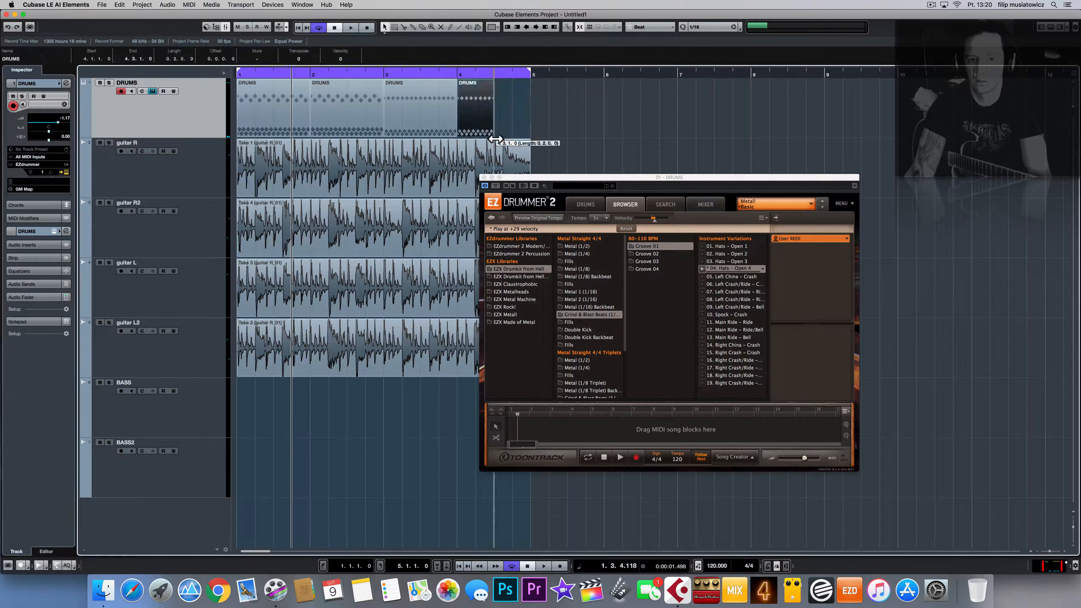
{"action": "left_click", "coordinate": [597, 323]}
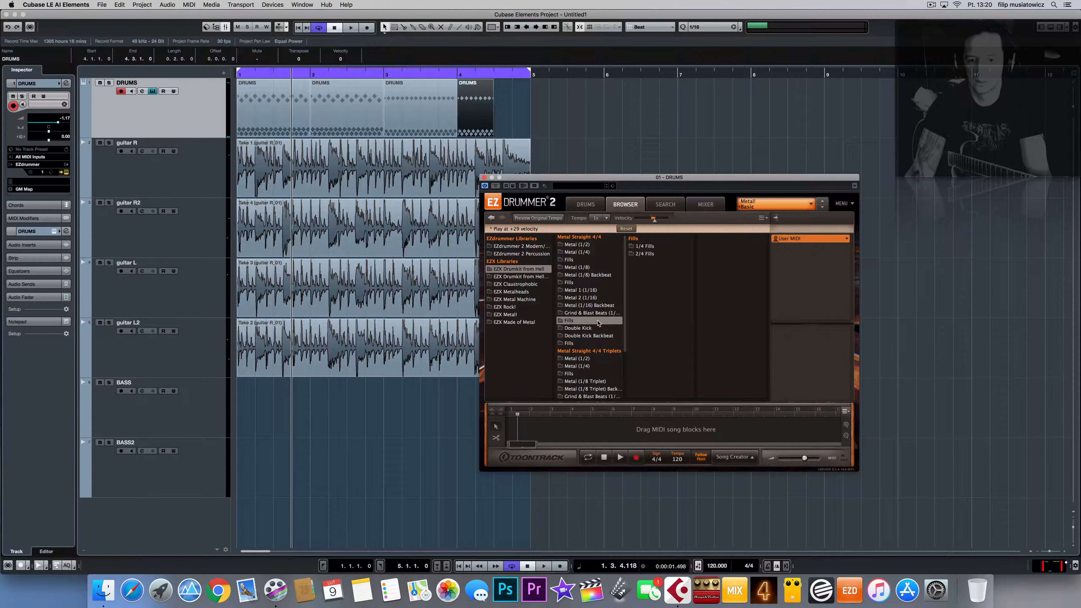
Step: Browse the Metal Straight 4/4 fill collections to reach the 2/4 Fills list
{"action": "left_click", "coordinate": [636, 254]}
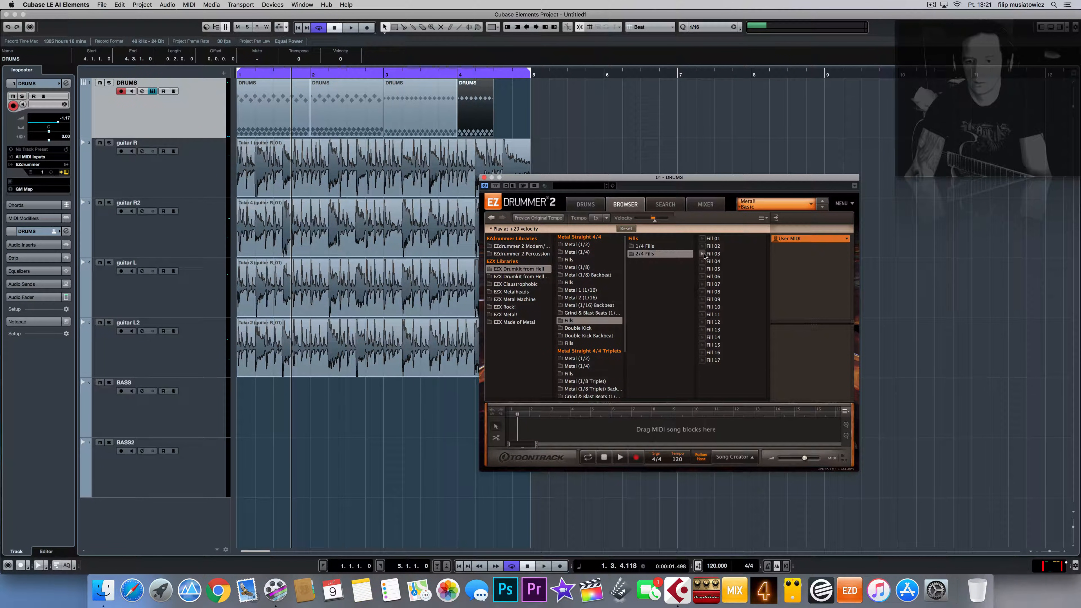
{"action": "left_click", "coordinate": [703, 254]}
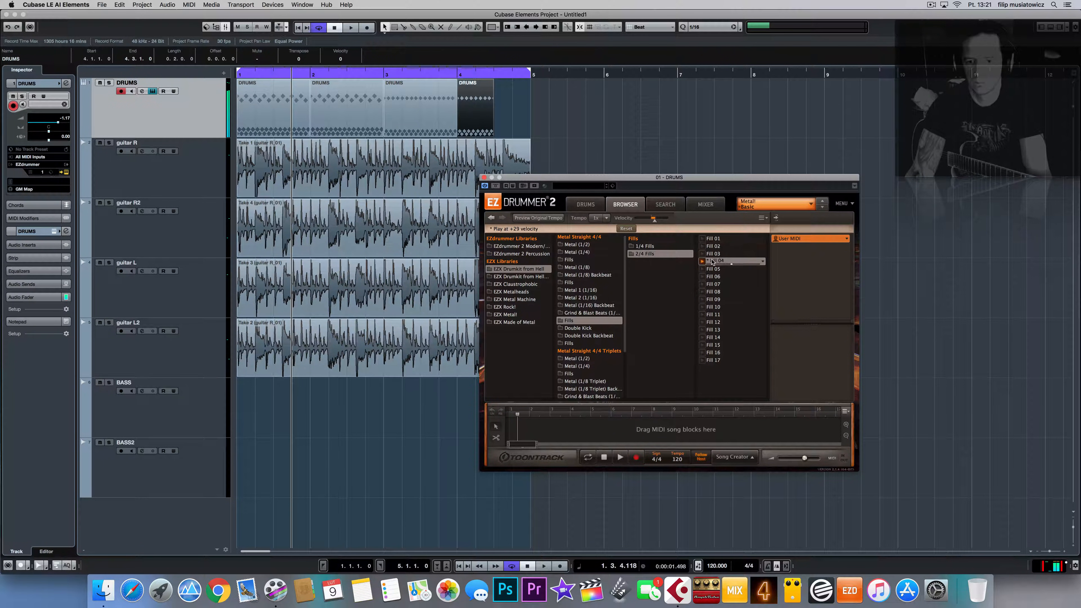
{"action": "left_click", "coordinate": [639, 246]}
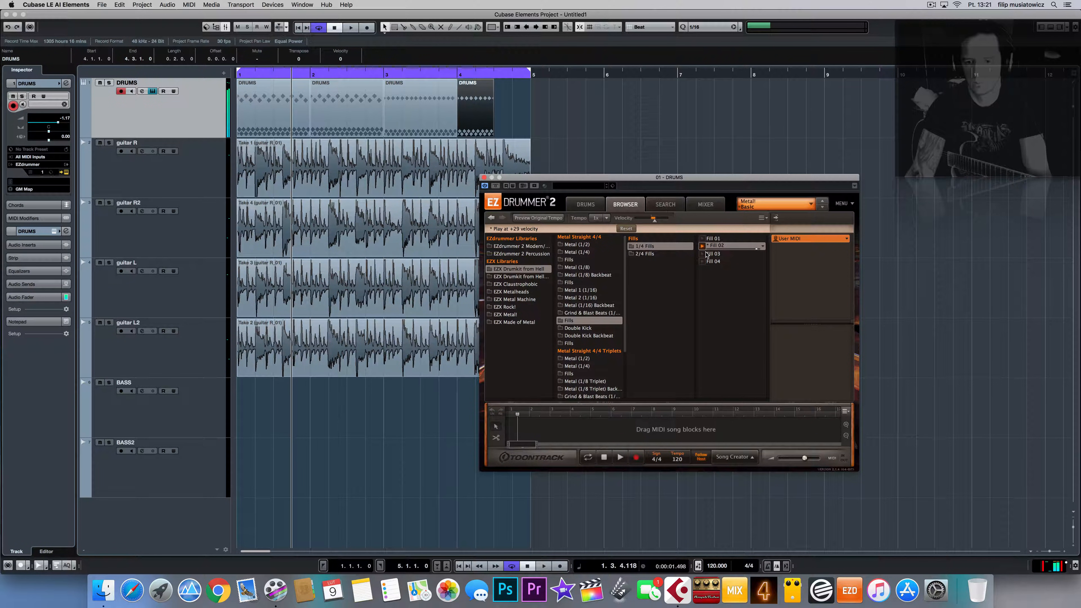
{"action": "left_click", "coordinate": [580, 343]}
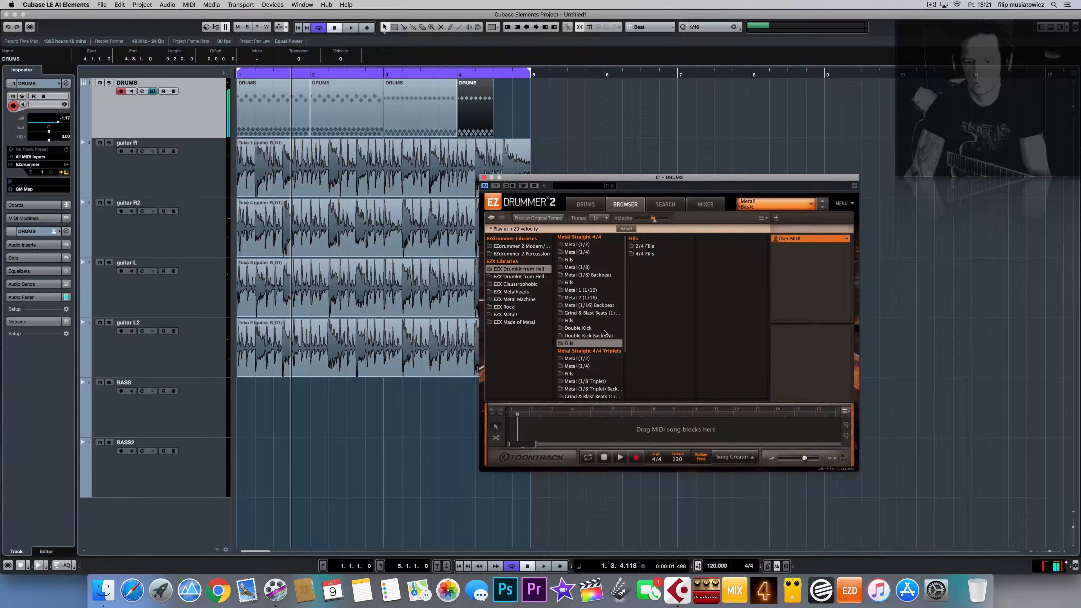
{"action": "left_click", "coordinate": [679, 247]}
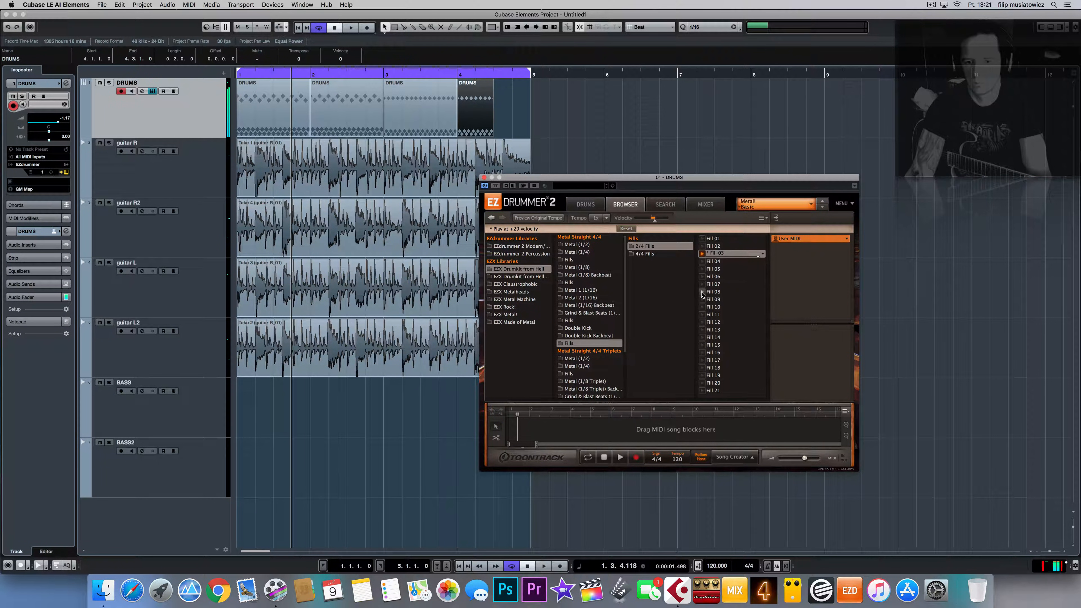
{"action": "left_click", "coordinate": [673, 254]}
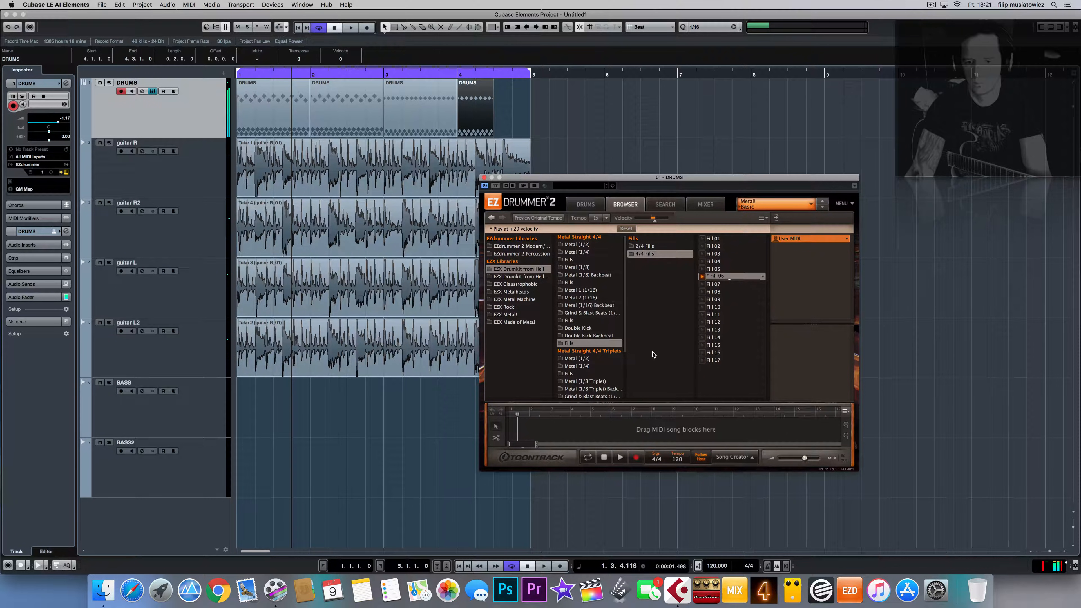
{"action": "scroll", "coordinate": [596, 390], "scroll_direction": "down", "scroll_amount": 2}
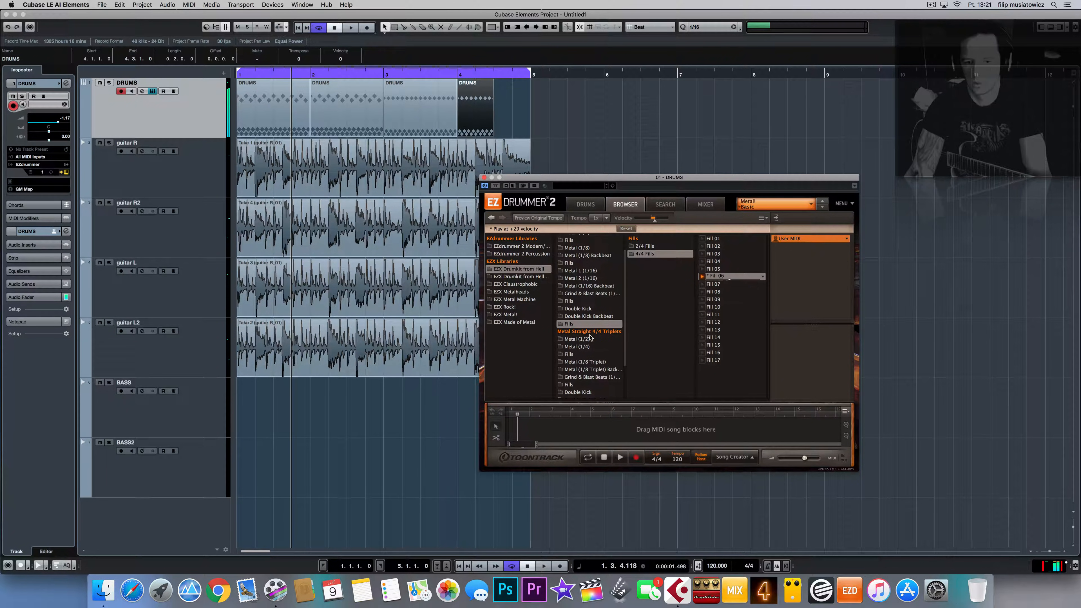
{"action": "left_click", "coordinate": [591, 301]}
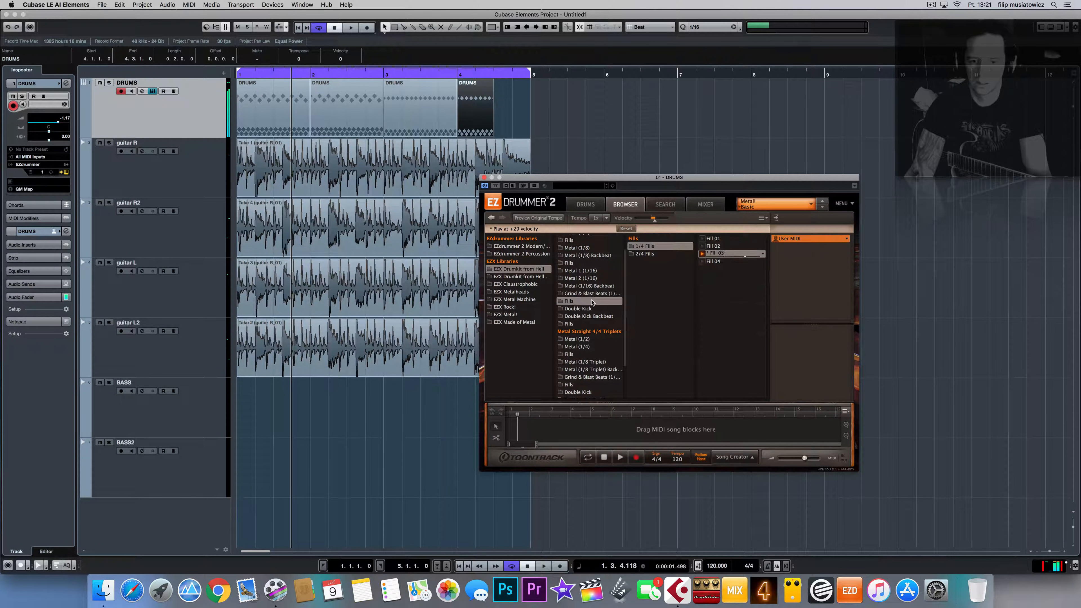
{"action": "left_click", "coordinate": [677, 255]}
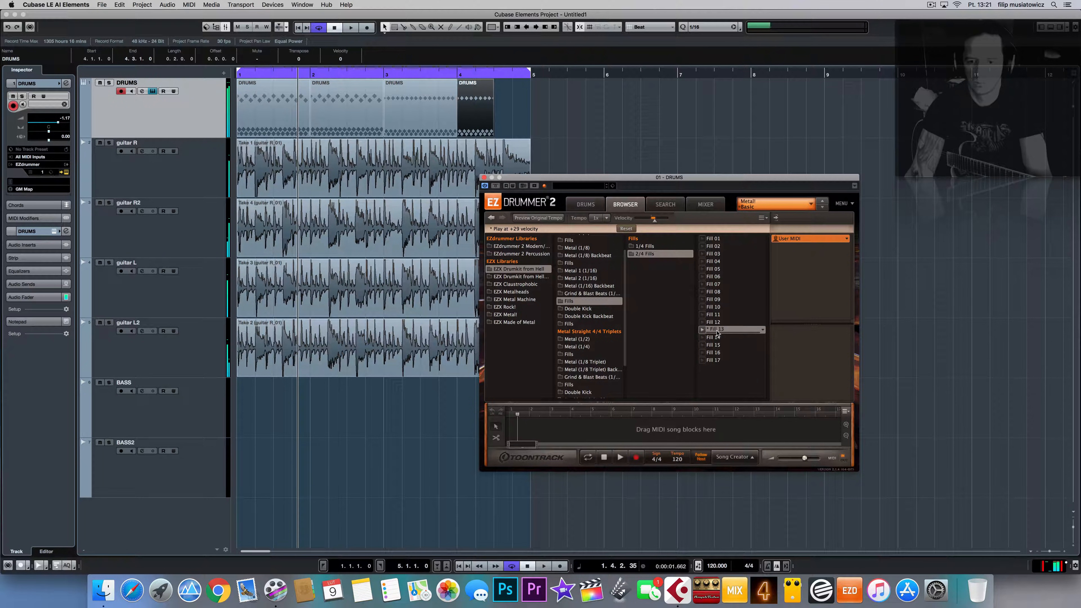
Step: Place Fill 13 at the end of bar 4 on DRUMS, audition it, and close EZdrummer
{"action": "left_click_drag", "start_coordinate": [571, 135], "coordinate": [530, 139]}
{"action": "key", "text": "space"}
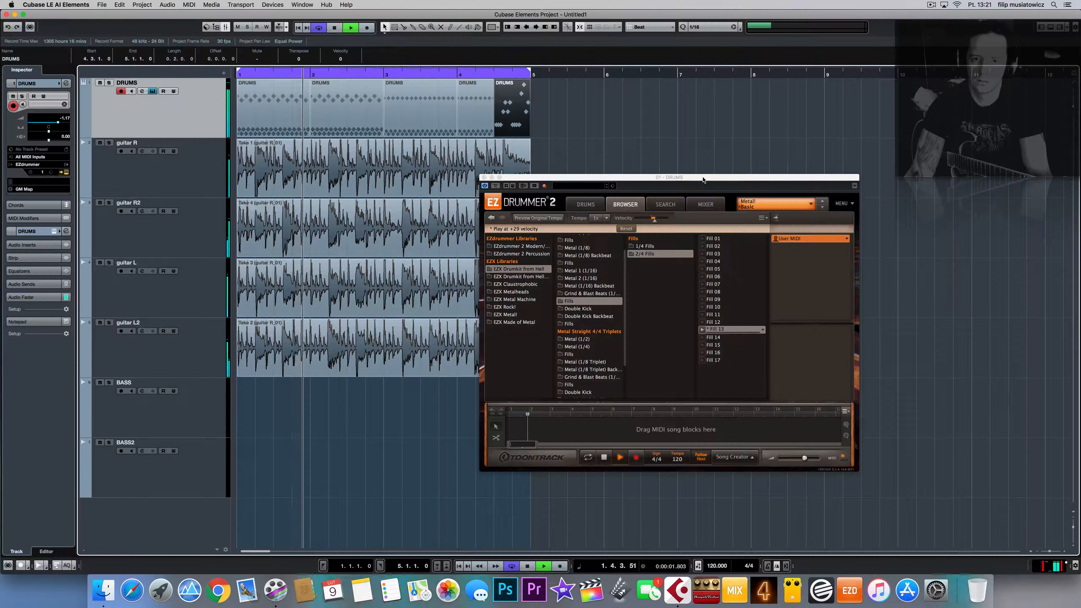
{"action": "left_click", "coordinate": [484, 177]}
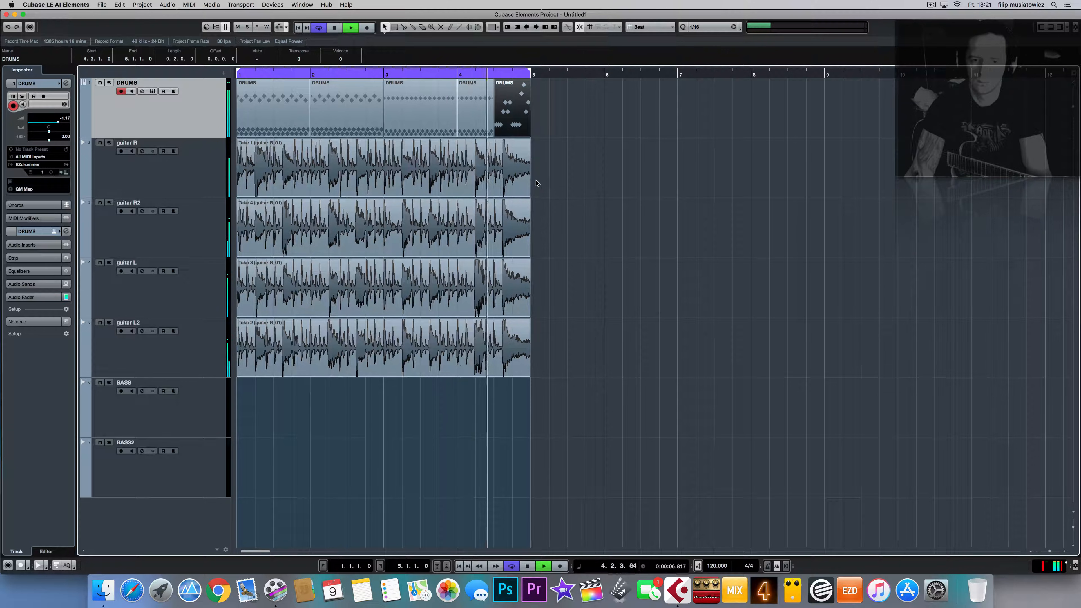
Step: Stop playback, enable grid snapping with 1/16 quantize, and zoom in on the bar-4 fill
{"action": "key", "text": "space"}
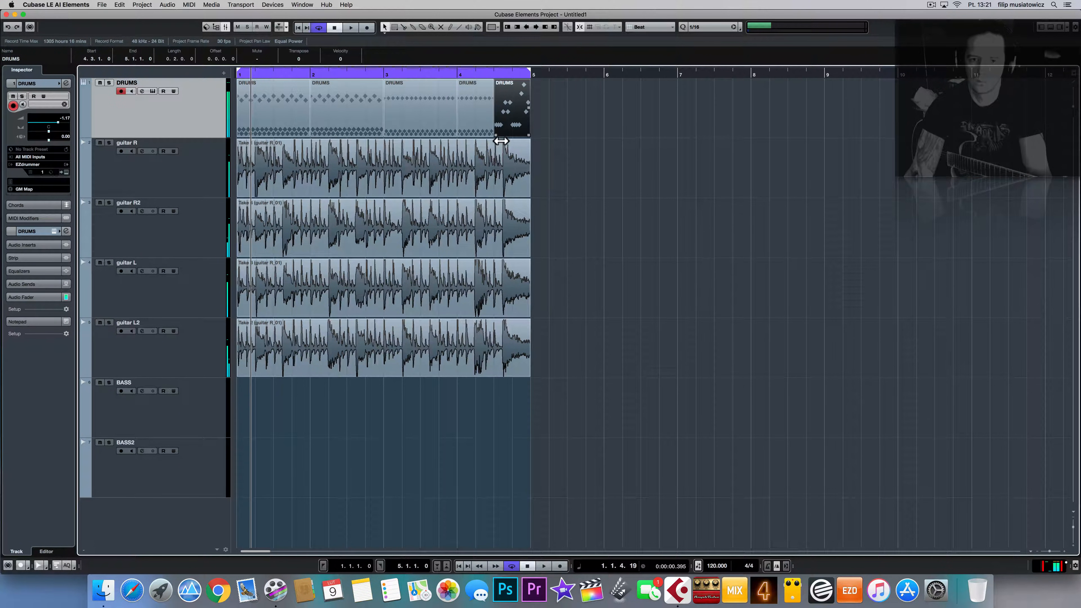
{"action": "left_click_drag", "start_coordinate": [496, 135], "coordinate": [509, 140]}
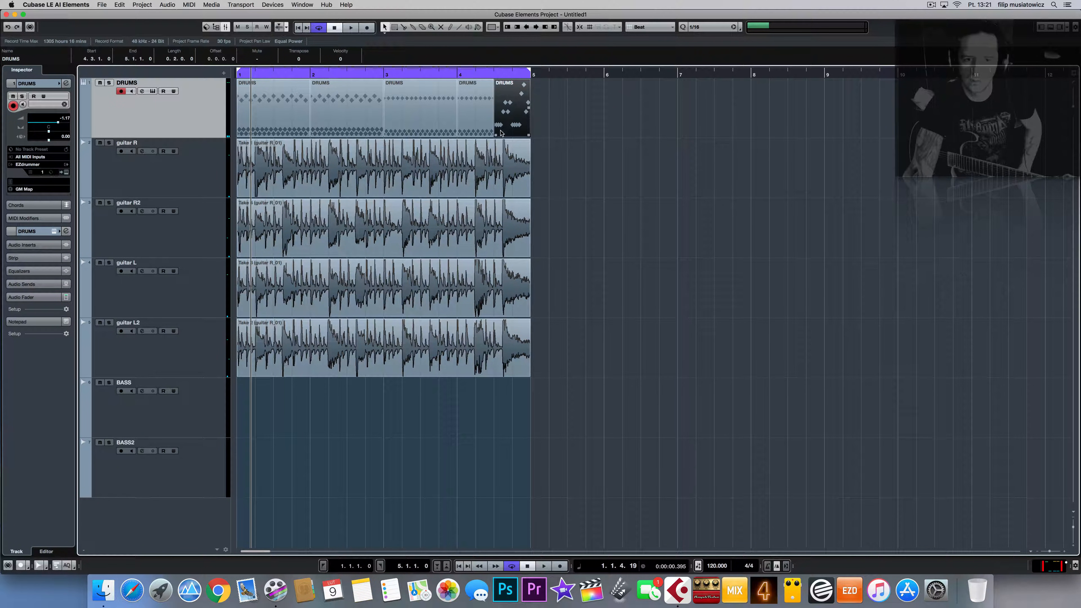
{"action": "left_click_drag", "start_coordinate": [496, 135], "coordinate": [506, 139]}
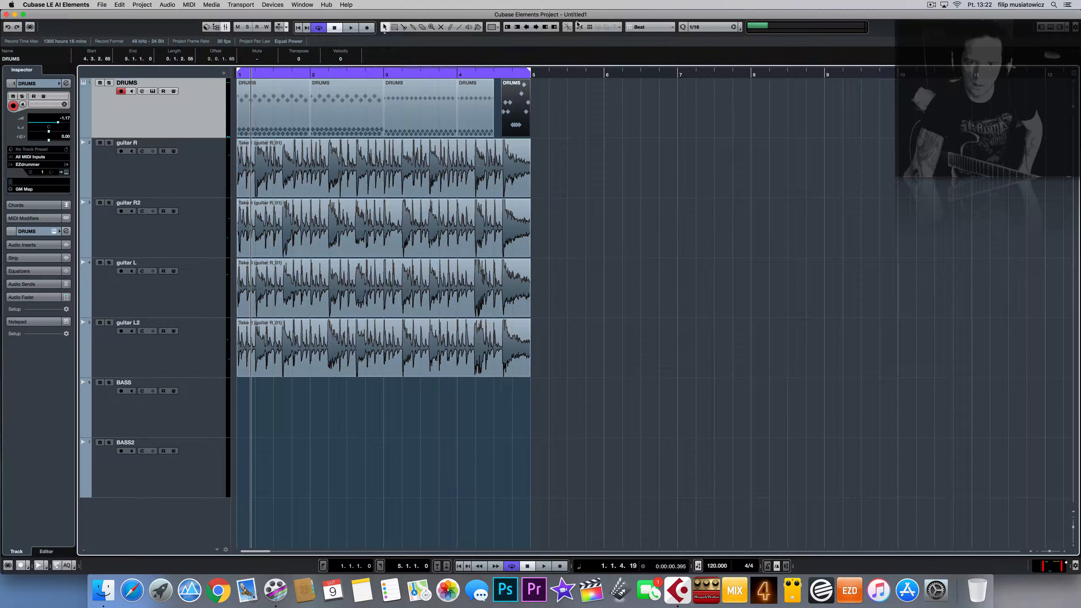
{"action": "left_click", "coordinate": [582, 31]}
{"action": "left_click_drag", "start_coordinate": [503, 139], "coordinate": [497, 140]}
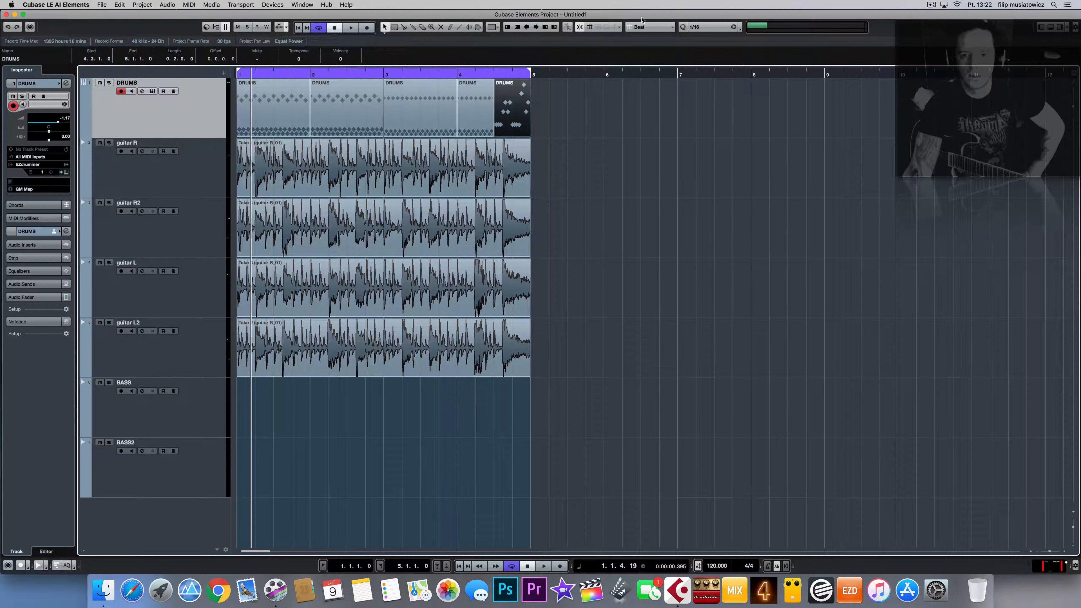
{"action": "left_click", "coordinate": [717, 29]}
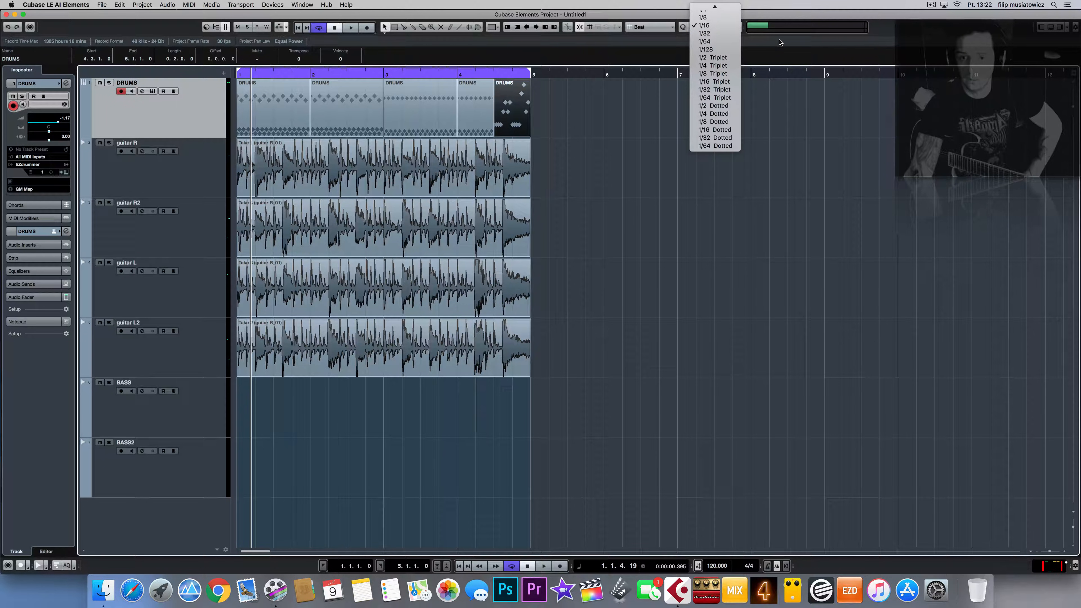
{"action": "left_click", "coordinate": [706, 25]}
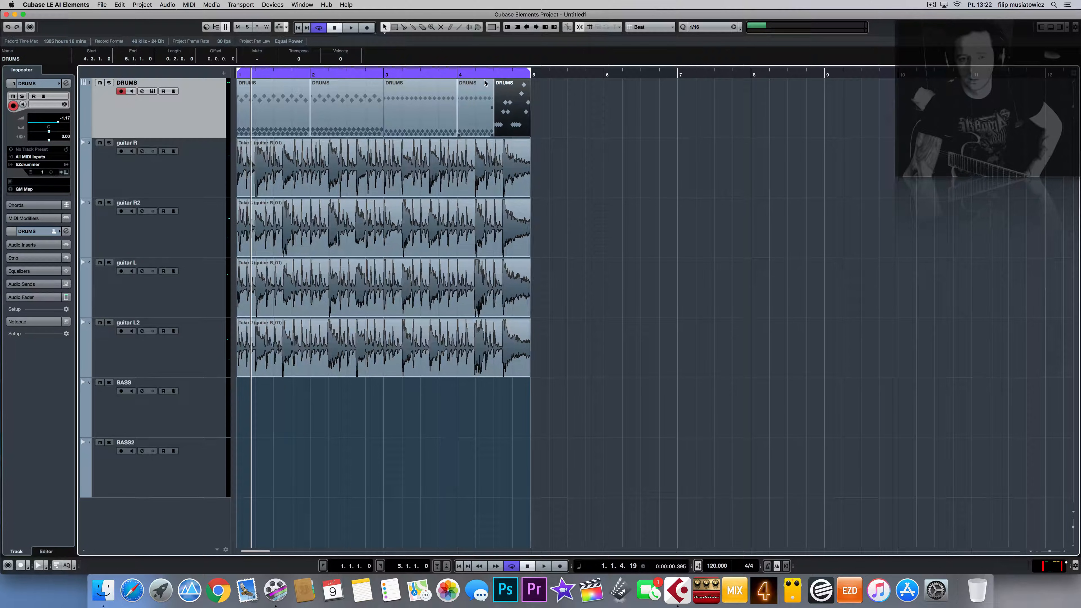
{"action": "left_click_drag", "start_coordinate": [494, 74], "coordinate": [494, 146]}
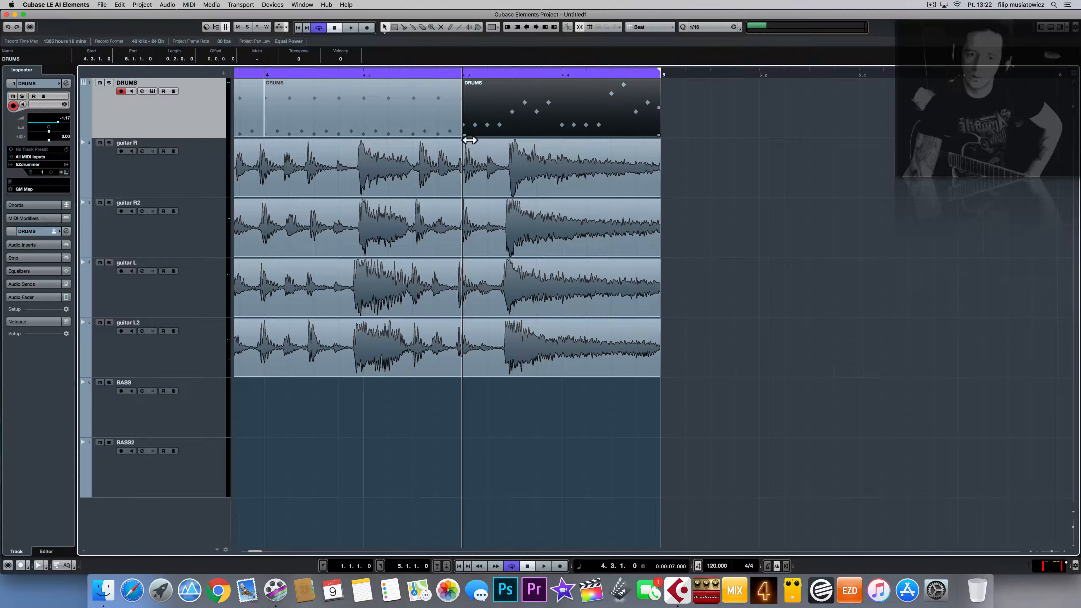
{"action": "mouse_move", "coordinate": [465, 136]}
{"action": "left_mouse_down"}
{"action": "mouse_move", "coordinate": [532, 135]}
{"action": "mouse_move", "coordinate": [466, 135]}
{"action": "left_mouse_up"}
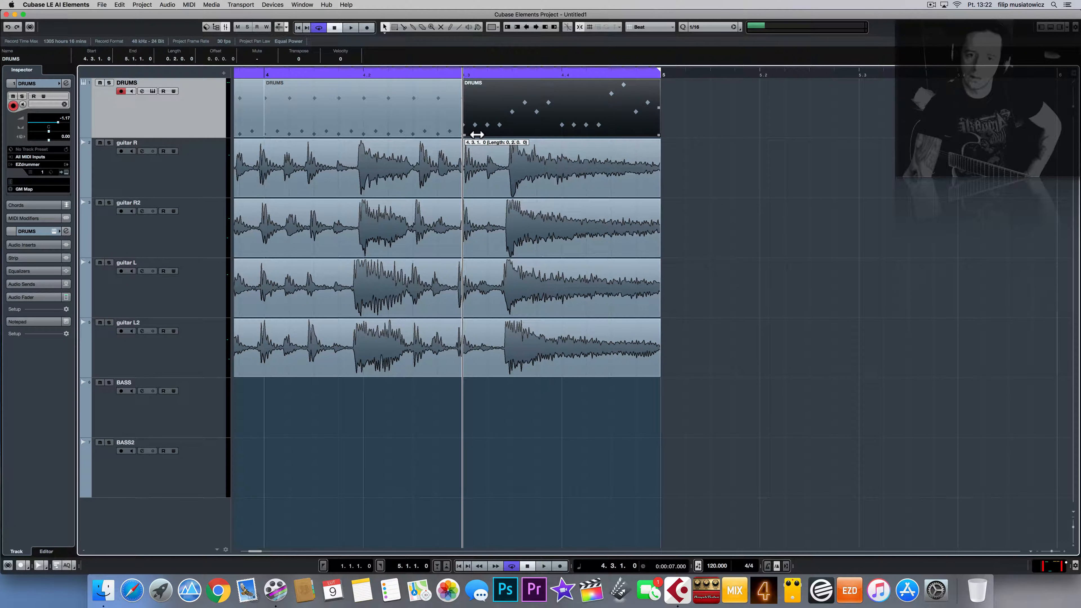
Step: Snap to Use Quantize, start the fill at 4.3.3.0, extend the previous part to meet it, and play
{"action": "left_click", "coordinate": [657, 27]}
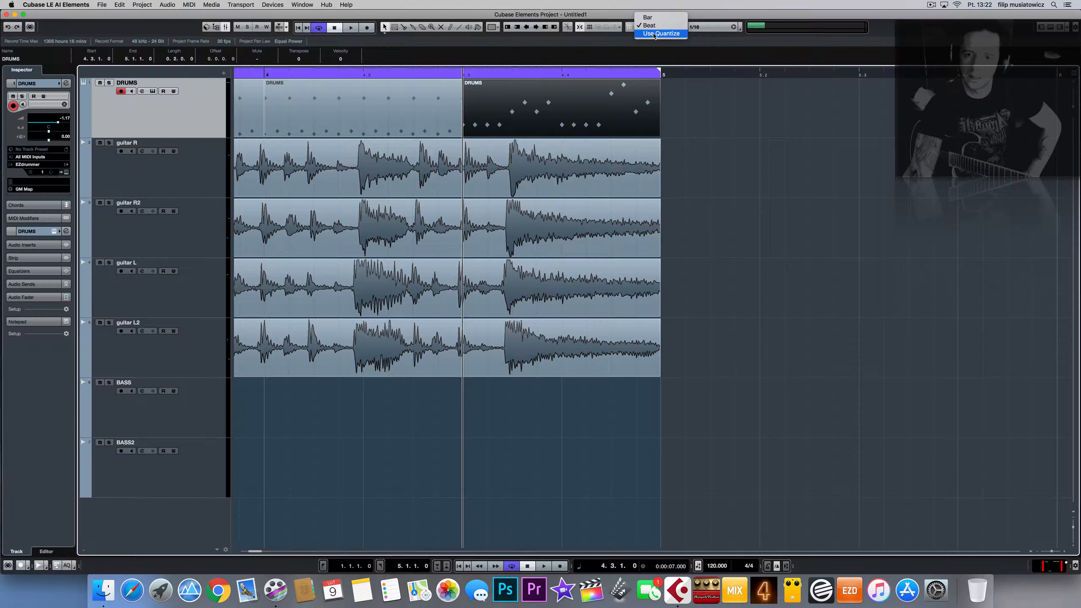
{"action": "left_click", "coordinate": [654, 33]}
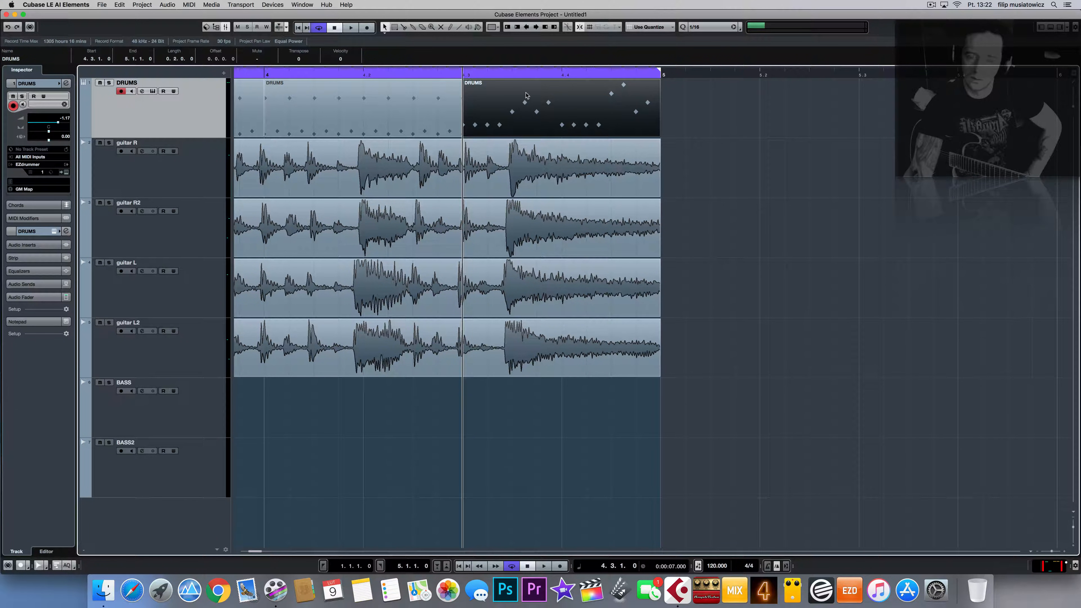
{"action": "left_click_drag", "start_coordinate": [464, 135], "coordinate": [517, 135]}
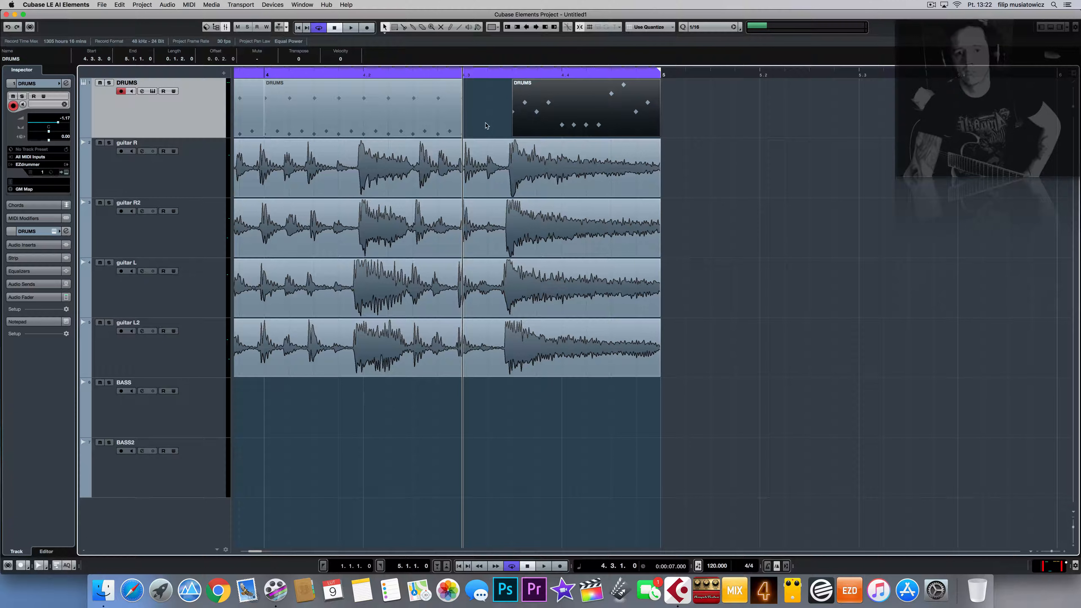
{"action": "left_click_drag", "start_coordinate": [463, 135], "coordinate": [512, 136]}
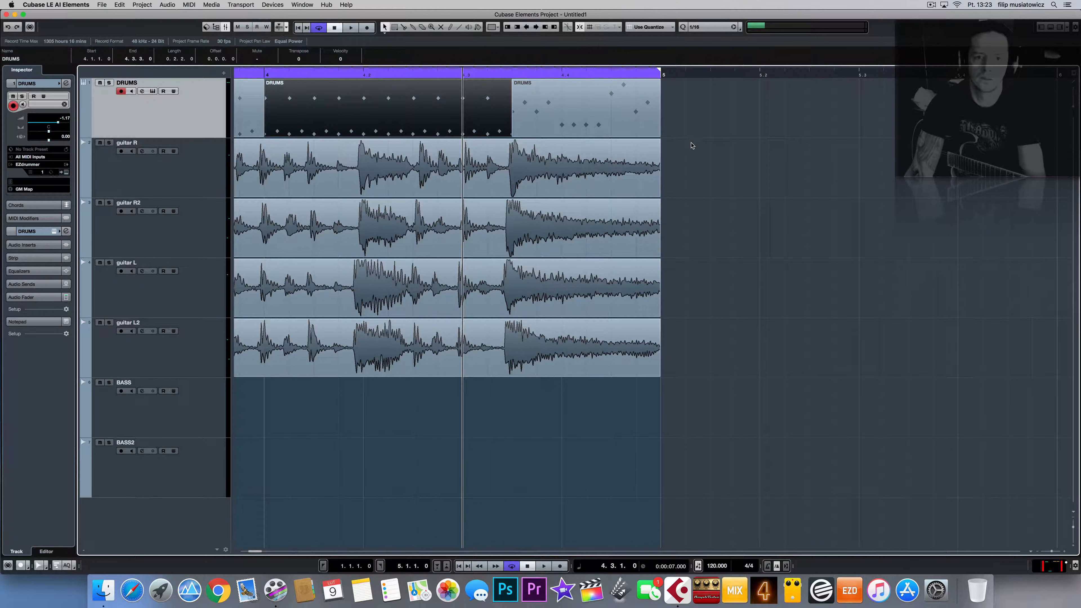
{"action": "key", "text": "space"}
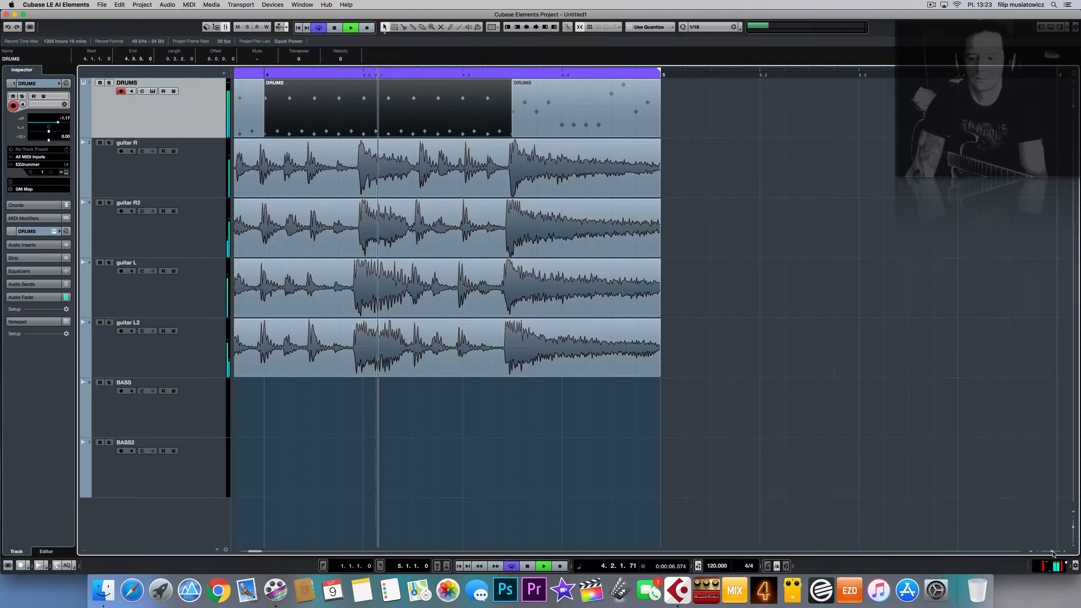
Step: Zoom out to the full arrangement, stop playback, and select guitar R's Take 1 and Take 4
{"action": "left_click_drag", "start_coordinate": [1053, 551], "coordinate": [1051, 552]}
{"action": "scroll", "coordinate": [746, 433], "scroll_direction": "left", "scroll_amount": 2}
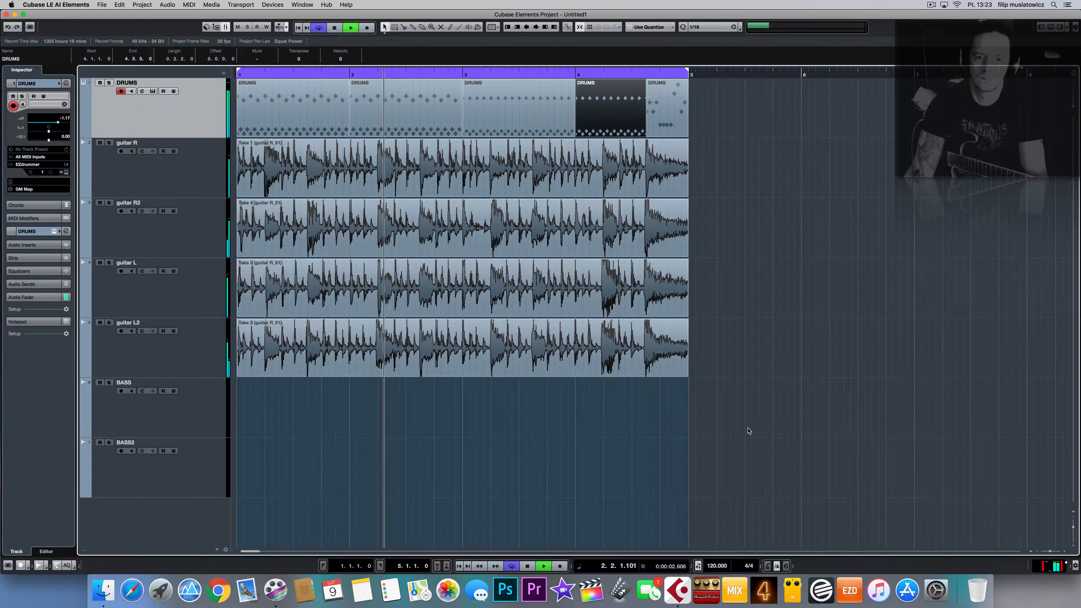
{"action": "key", "text": "space"}
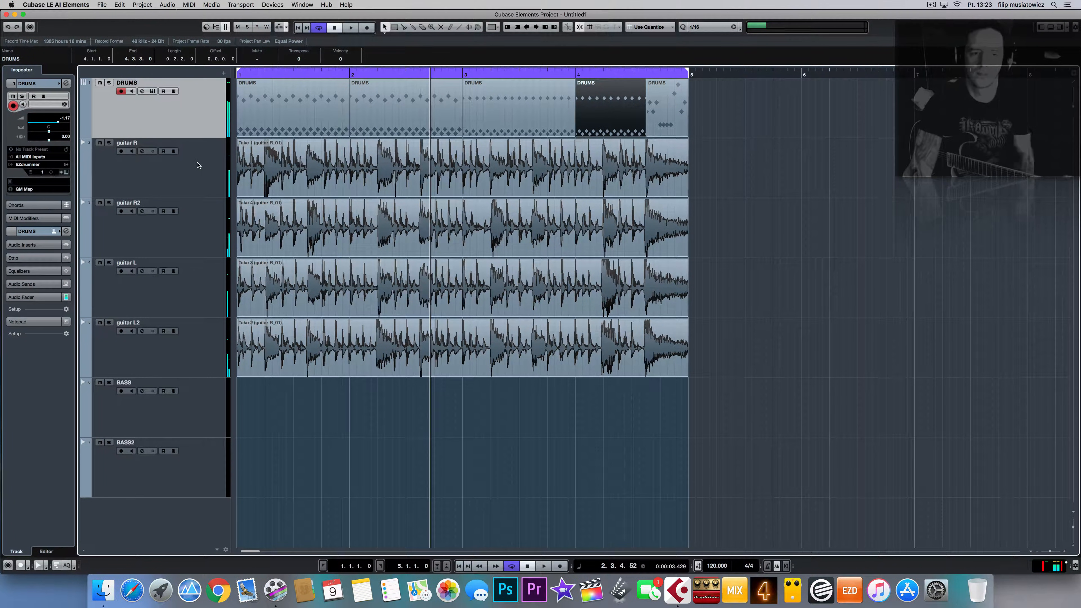
{"action": "left_click", "coordinate": [274, 195]}
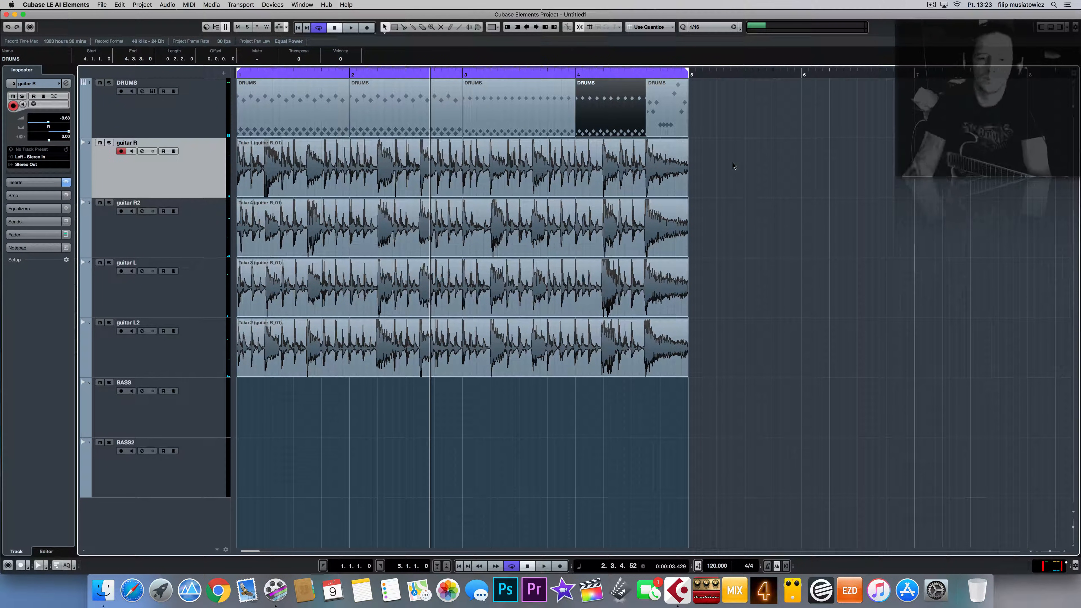
{"action": "left_click_drag", "start_coordinate": [704, 208], "coordinate": [406, 147]}
Step: Colour the two right-guitar takes blue with Color 10
{"action": "left_click", "coordinate": [493, 28]}
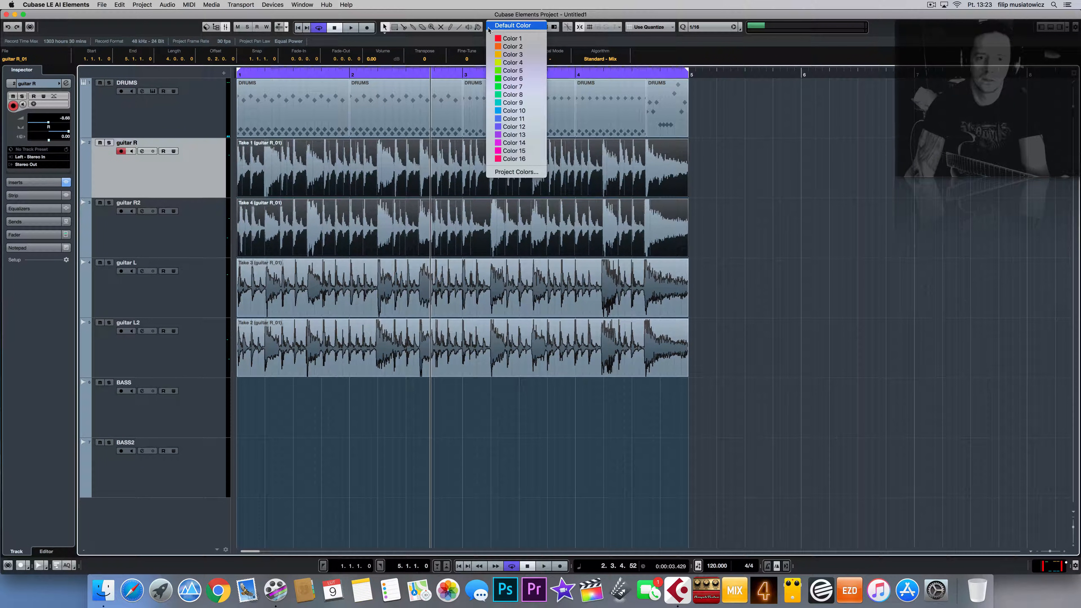
{"action": "left_click", "coordinate": [511, 110]}
{"action": "left_click", "coordinate": [731, 294]}
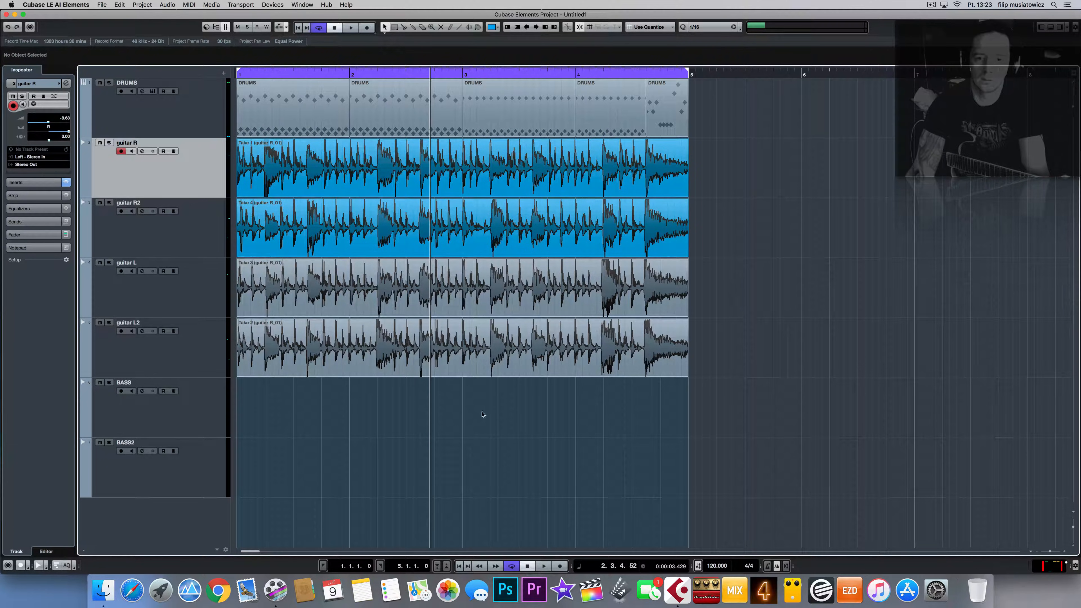
Step: Colour the two left-guitar takes green with Color 8
{"action": "left_click_drag", "start_coordinate": [483, 414], "coordinate": [481, 277]}
{"action": "left_click", "coordinate": [501, 27]}
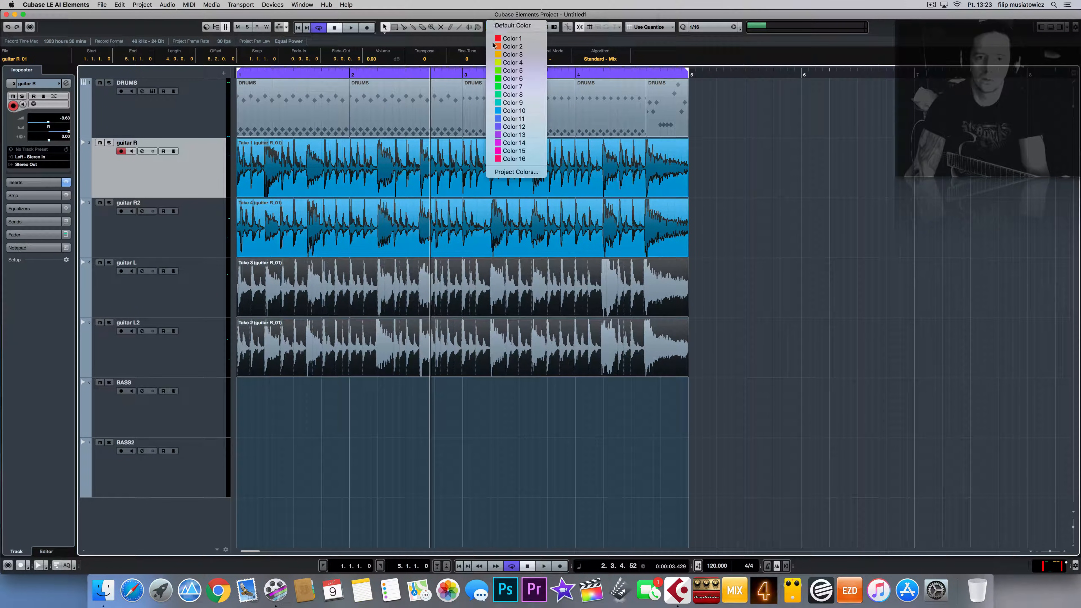
{"action": "left_click", "coordinate": [514, 95]}
{"action": "left_click", "coordinate": [809, 298]}
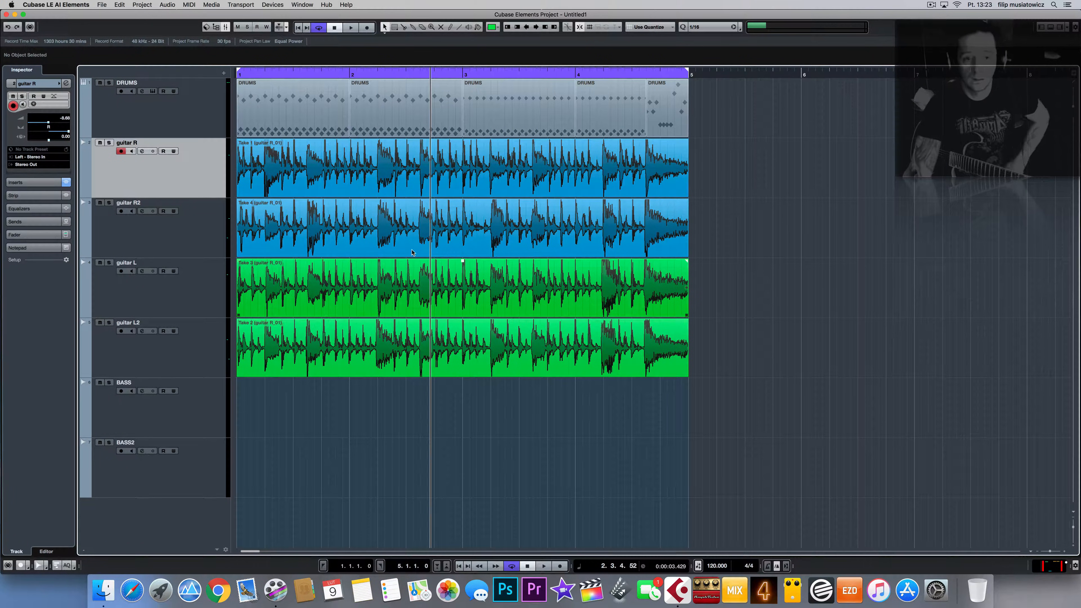
{"action": "left_click", "coordinate": [200, 427]}
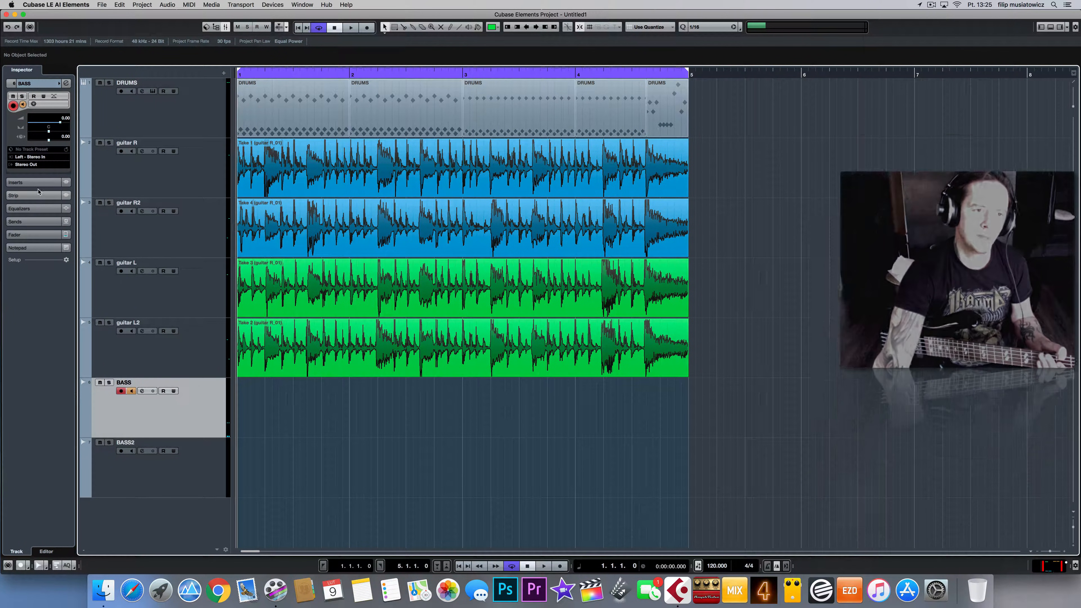
Step: Load EZmix into the BASS track's first insert slot
{"action": "left_click", "coordinate": [40, 183]}
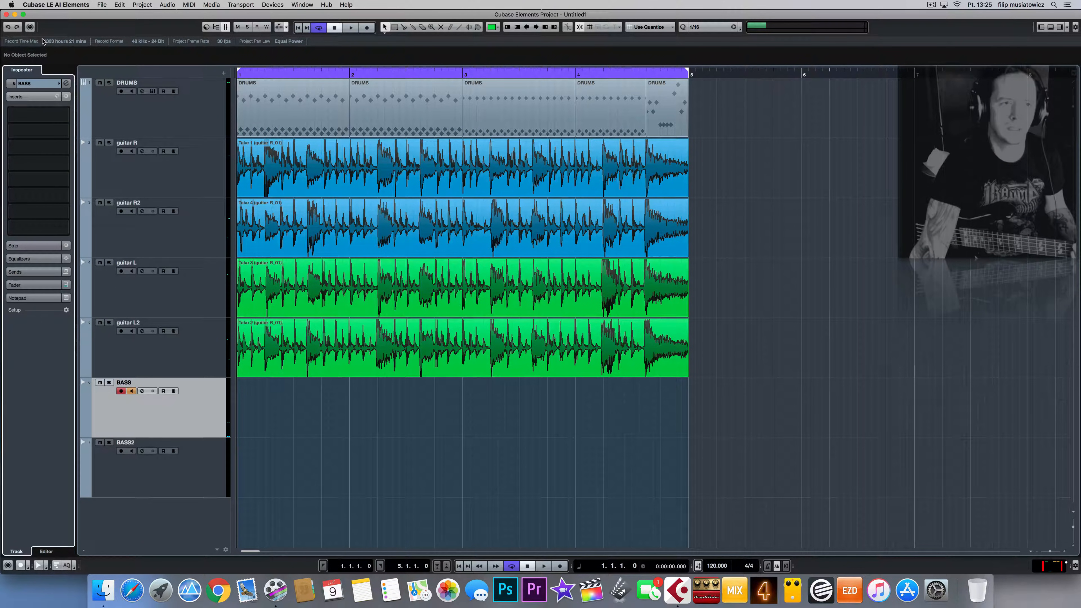
{"action": "left_click", "coordinate": [67, 121]}
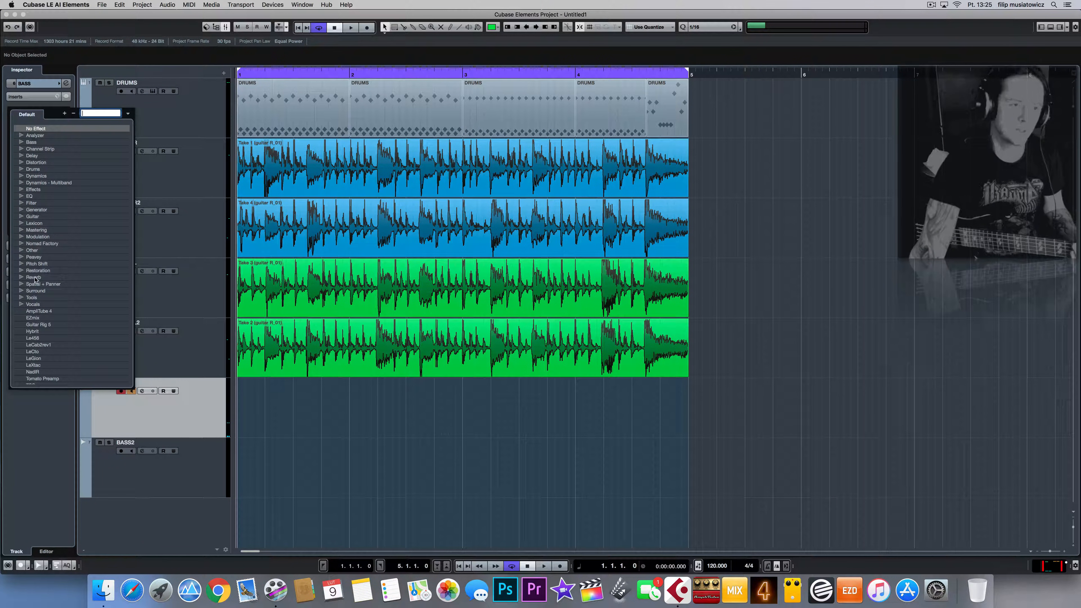
{"action": "left_click", "coordinate": [34, 318]}
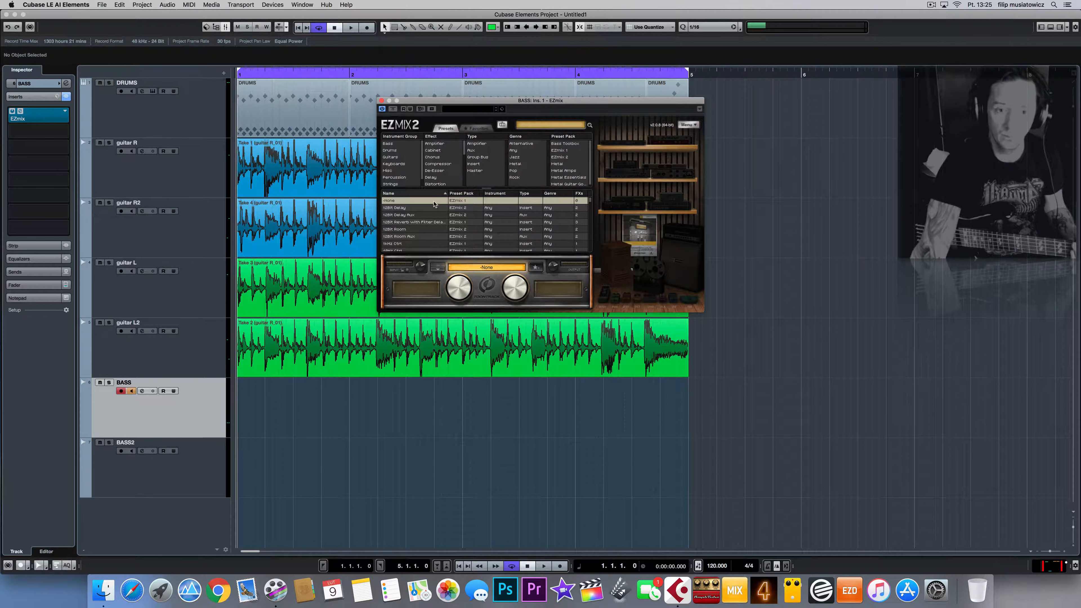
Step: Filter EZmix favourites to Bass, try Fredrik - Clean Bass and Hellbass, keep Traktor Grind, then arm BASS2
{"action": "left_click", "coordinate": [477, 128]}
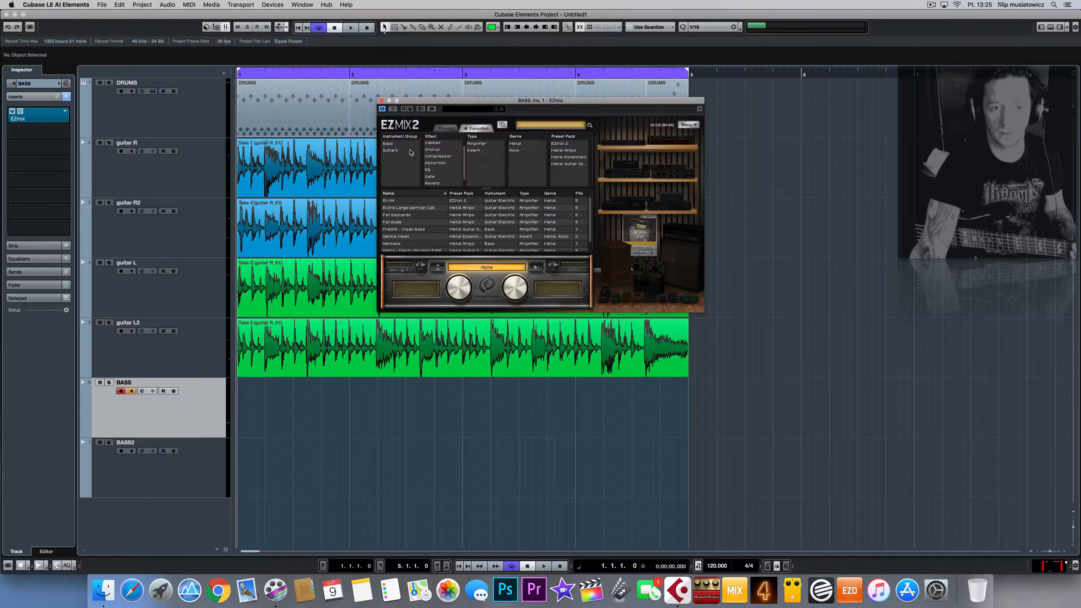
{"action": "left_click", "coordinate": [391, 151]}
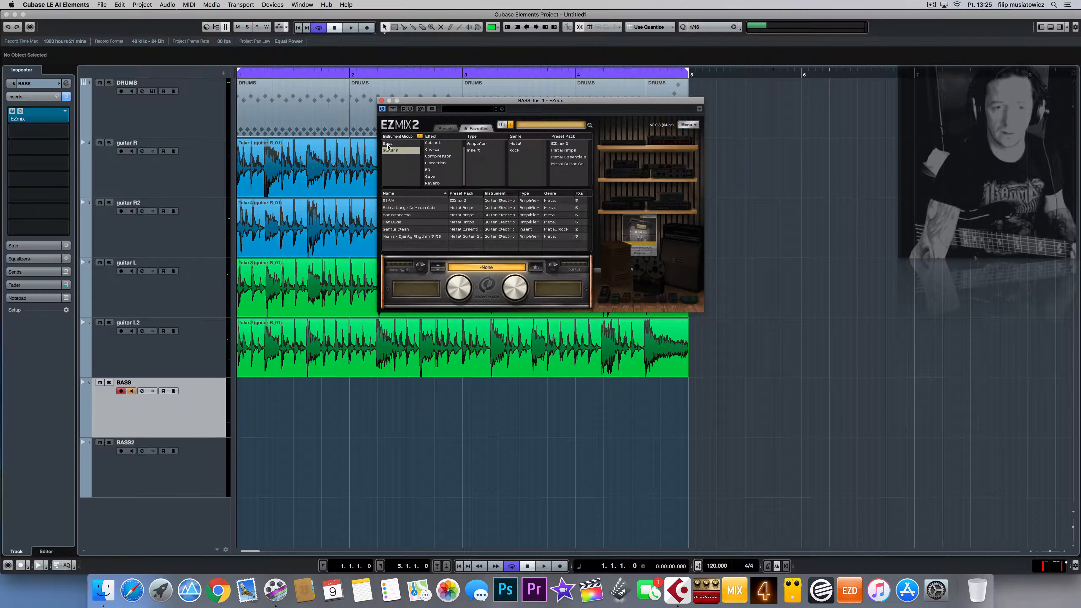
{"action": "left_click", "coordinate": [392, 152]}
{"action": "left_click", "coordinate": [391, 143]}
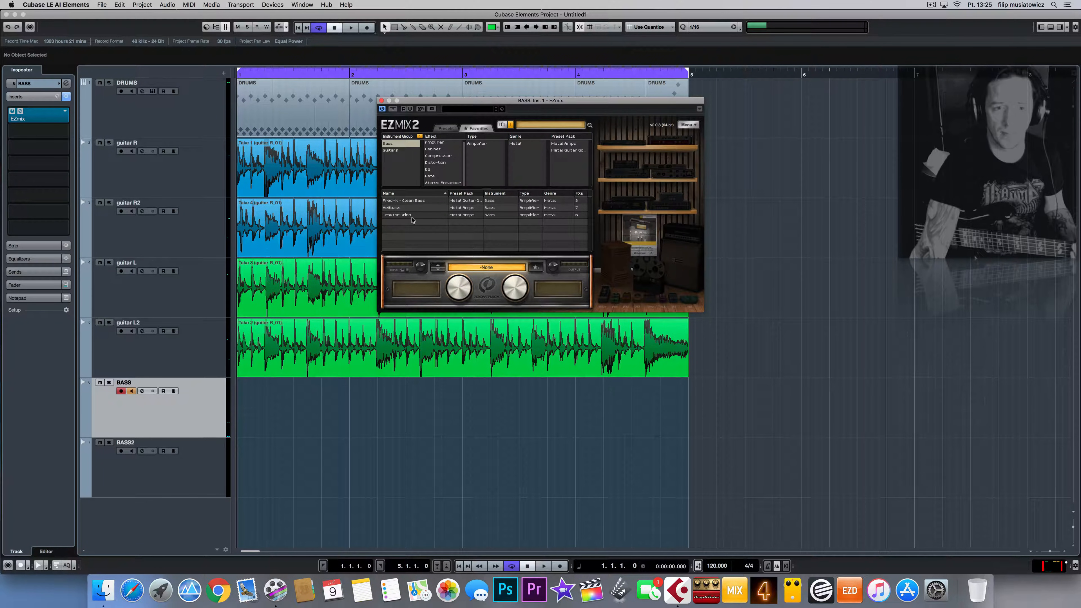
{"action": "left_click", "coordinate": [402, 194]}
{"action": "left_click", "coordinate": [402, 195]}
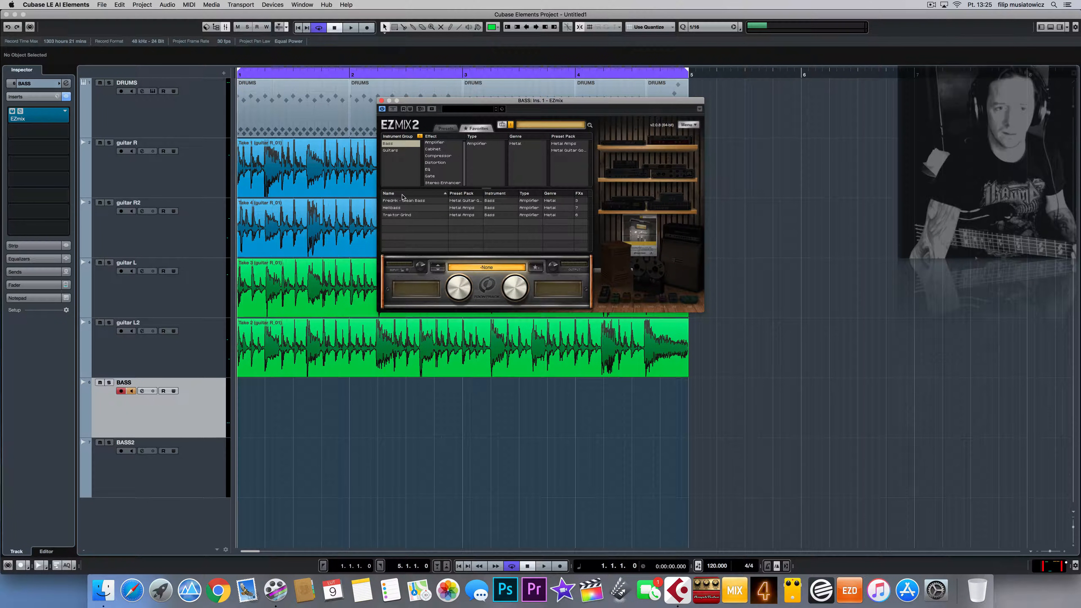
{"action": "left_click", "coordinate": [407, 201]}
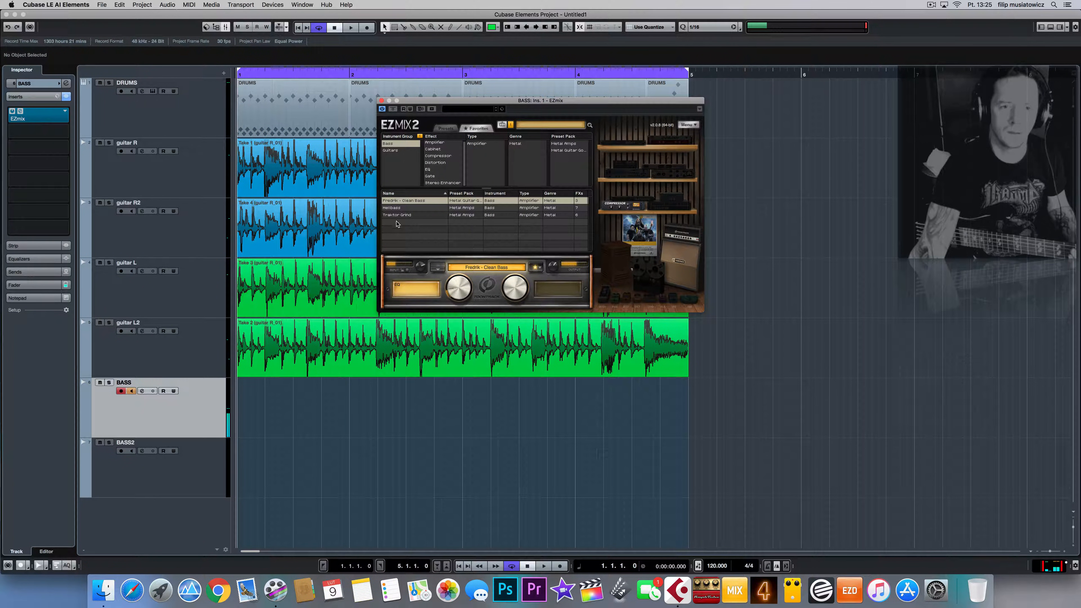
{"action": "left_click", "coordinate": [391, 209]}
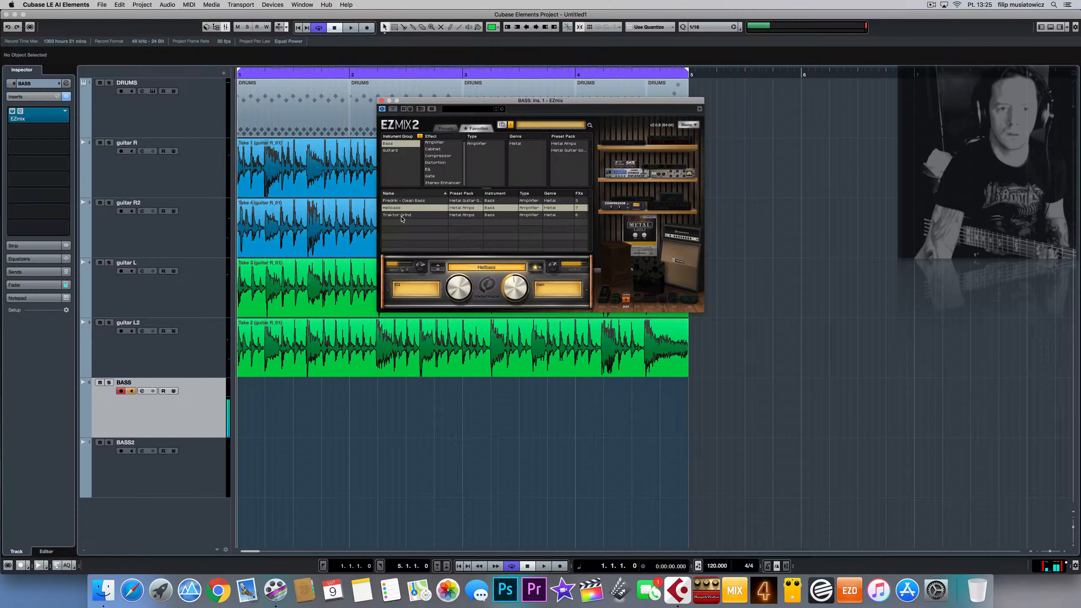
{"action": "left_click", "coordinate": [402, 216]}
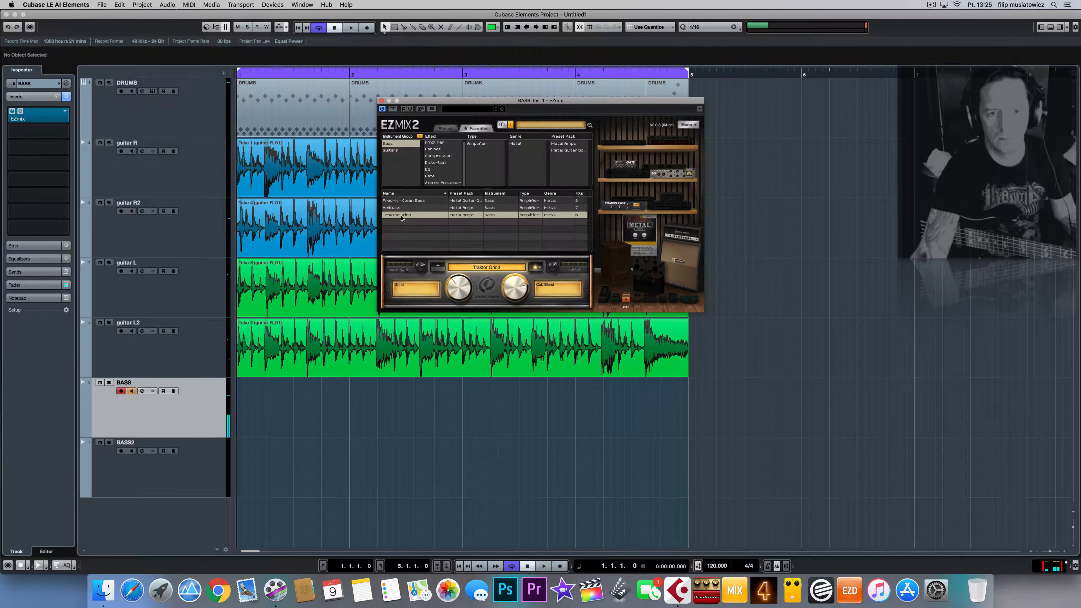
{"action": "left_click", "coordinate": [202, 462]}
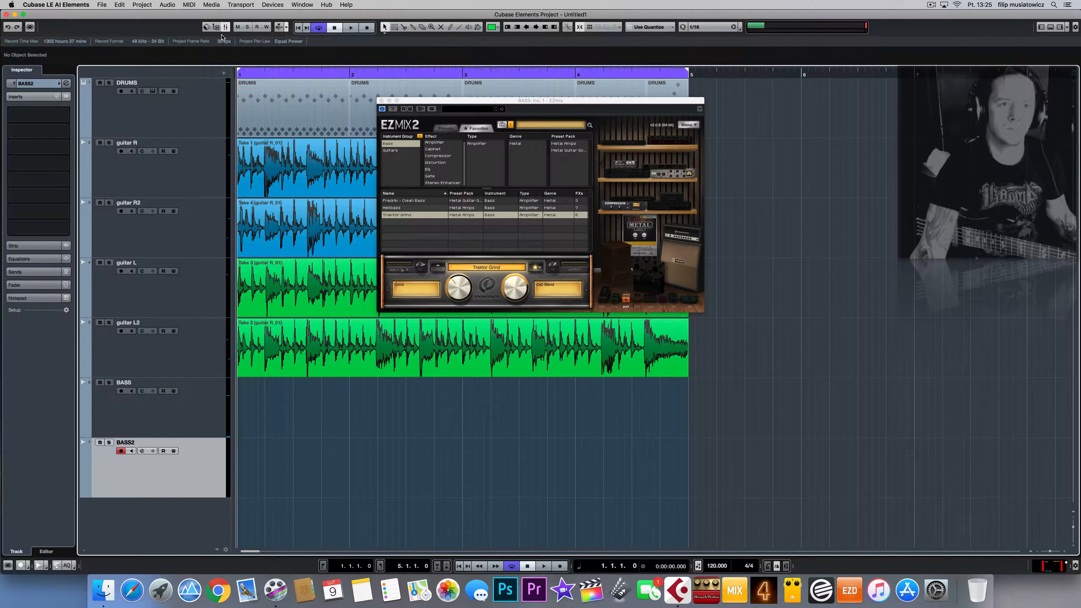
Step: Add EZmix to BASS2's first insert and load a favourite Bass preset
{"action": "left_click", "coordinate": [39, 114]}
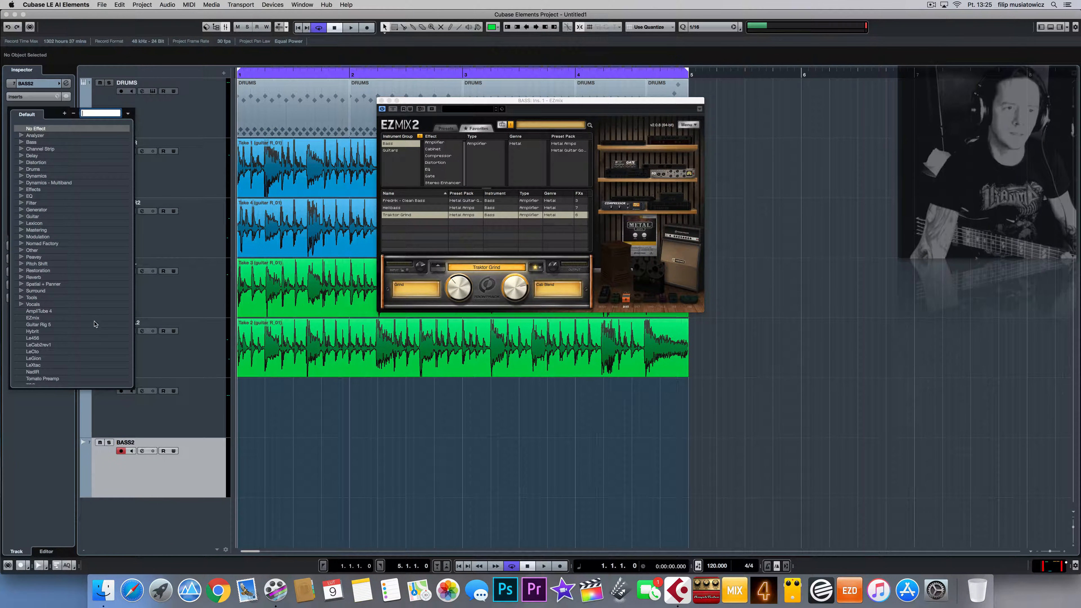
{"action": "left_click", "coordinate": [33, 317]}
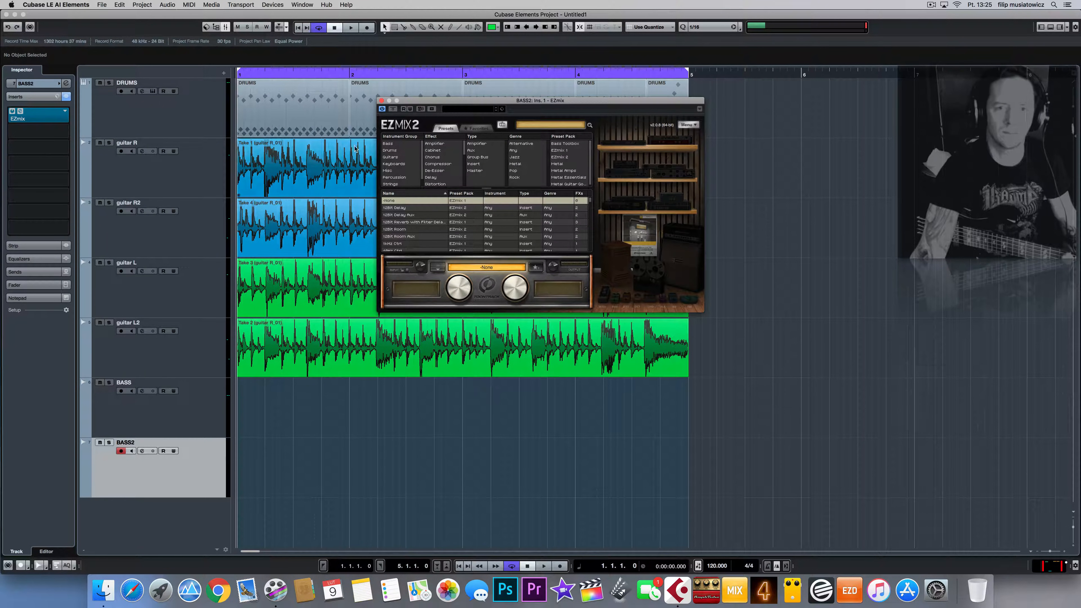
{"action": "left_click", "coordinate": [476, 128]}
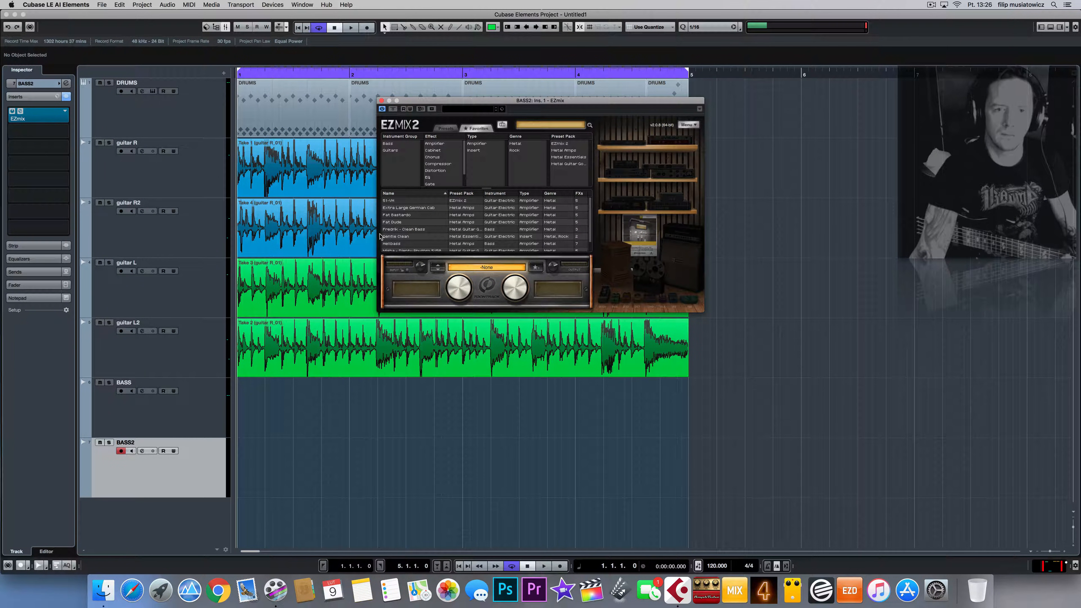
{"action": "left_click", "coordinate": [393, 145]}
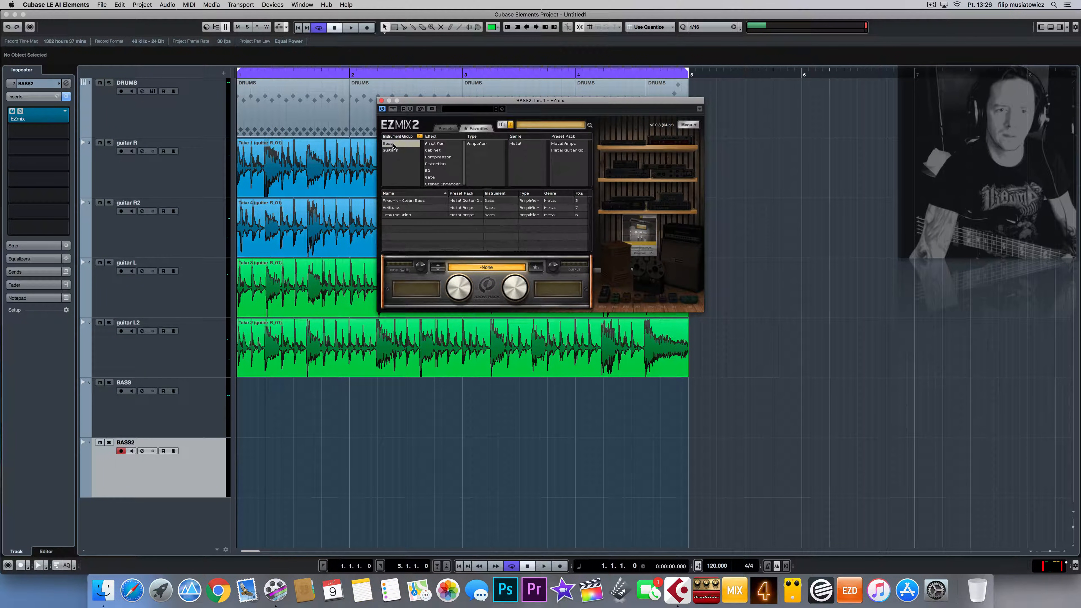
{"action": "left_click", "coordinate": [392, 208]}
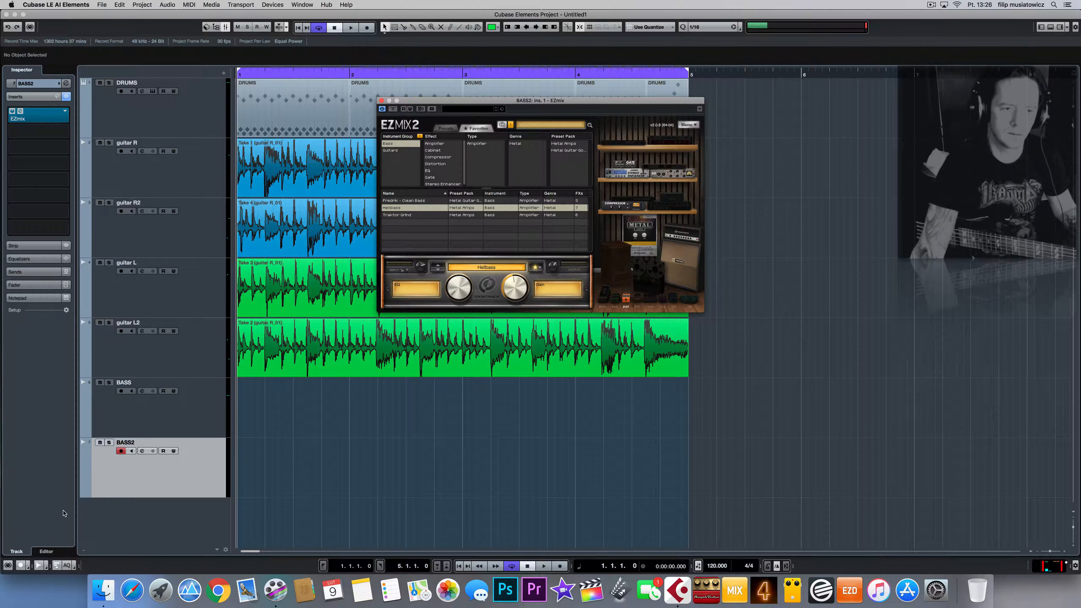
Step: Turn on BASS2 input monitoring, switch to Fredrik - Clean Bass, and close both EZmix windows
{"action": "left_click", "coordinate": [131, 451]}
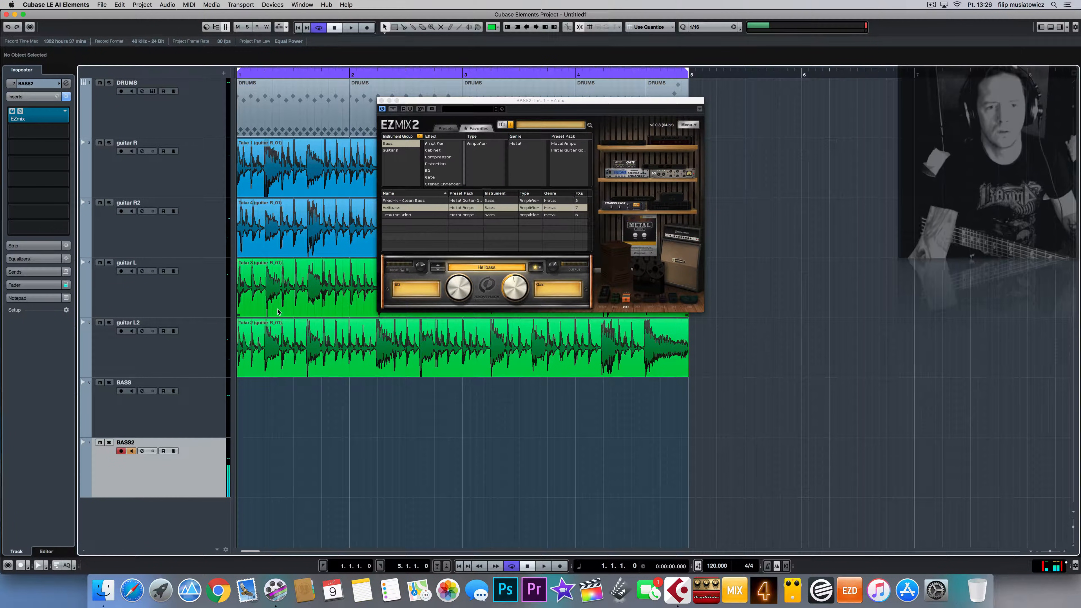
{"action": "left_click", "coordinate": [394, 201]}
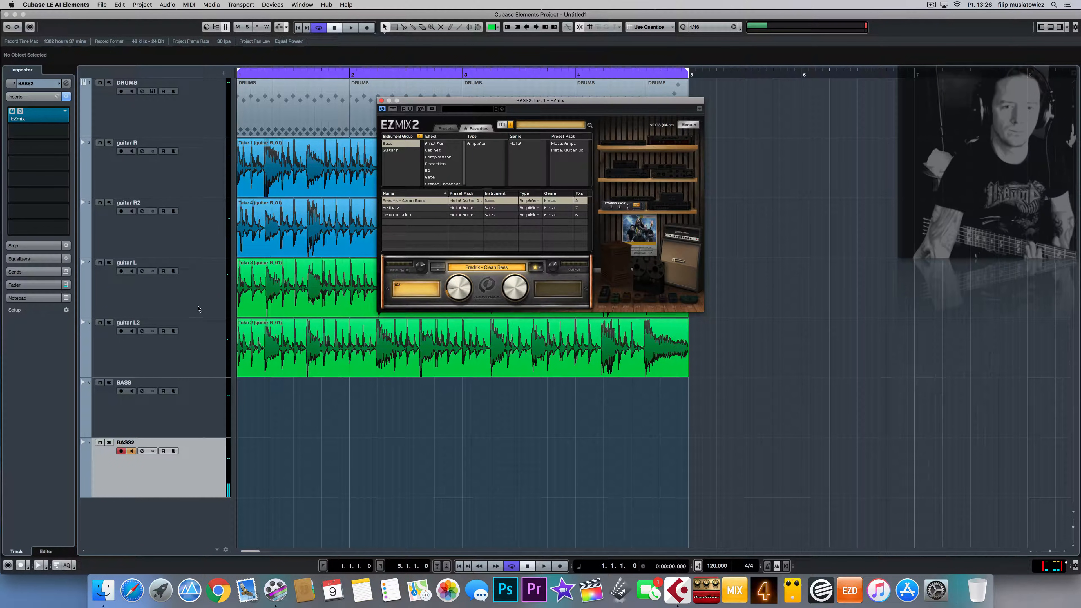
{"action": "left_click", "coordinate": [382, 101]}
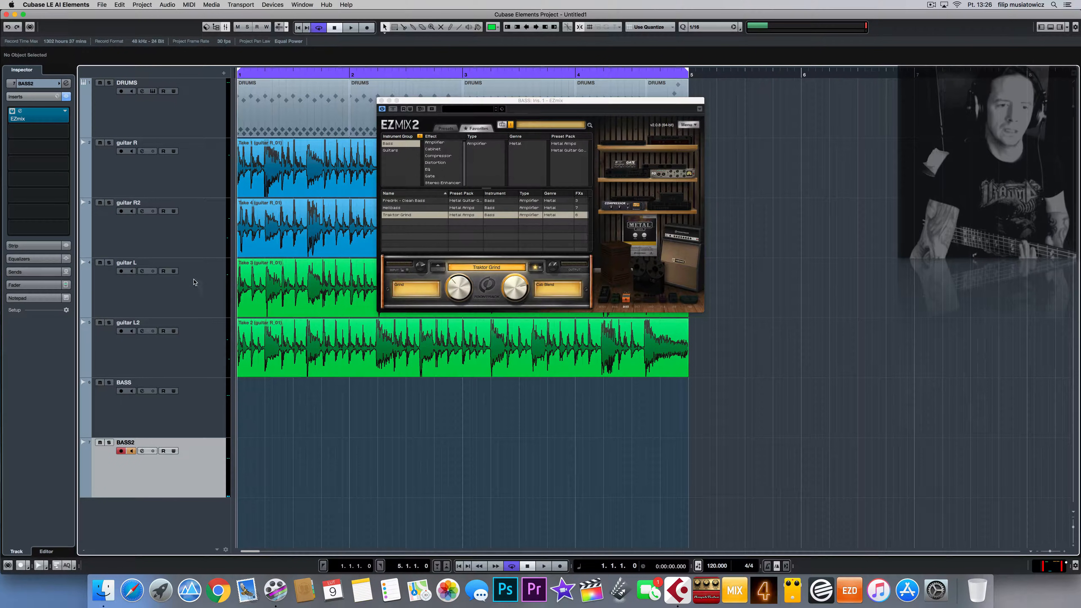
{"action": "left_click", "coordinate": [381, 101]}
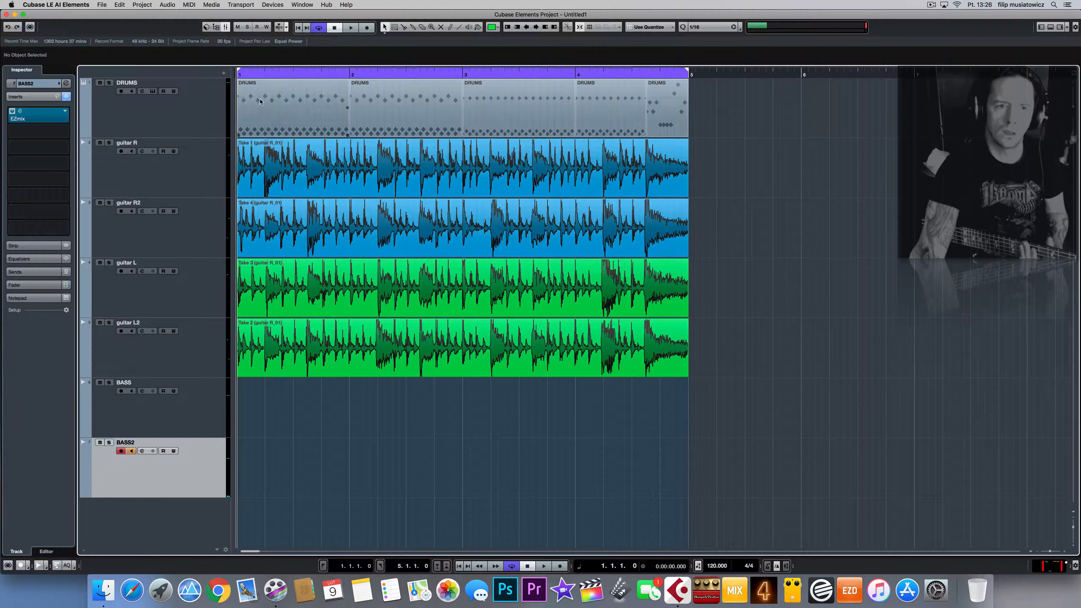
Step: Record-arm the BASS track, return to bar 1, and start recording the BASS_01 take
{"action": "key", "text": "space"}
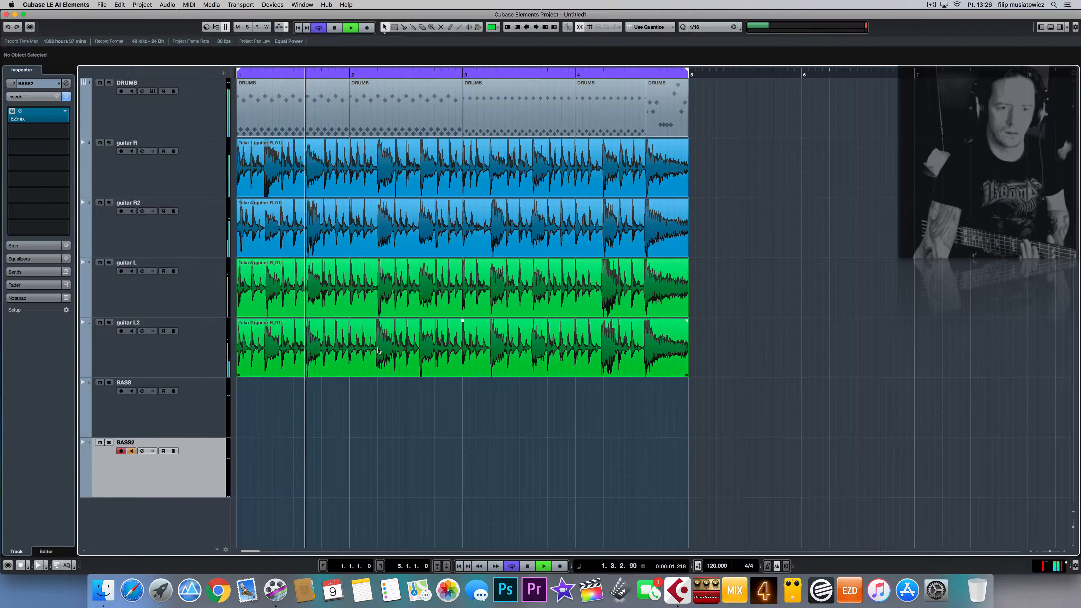
{"action": "left_click", "coordinate": [148, 415]}
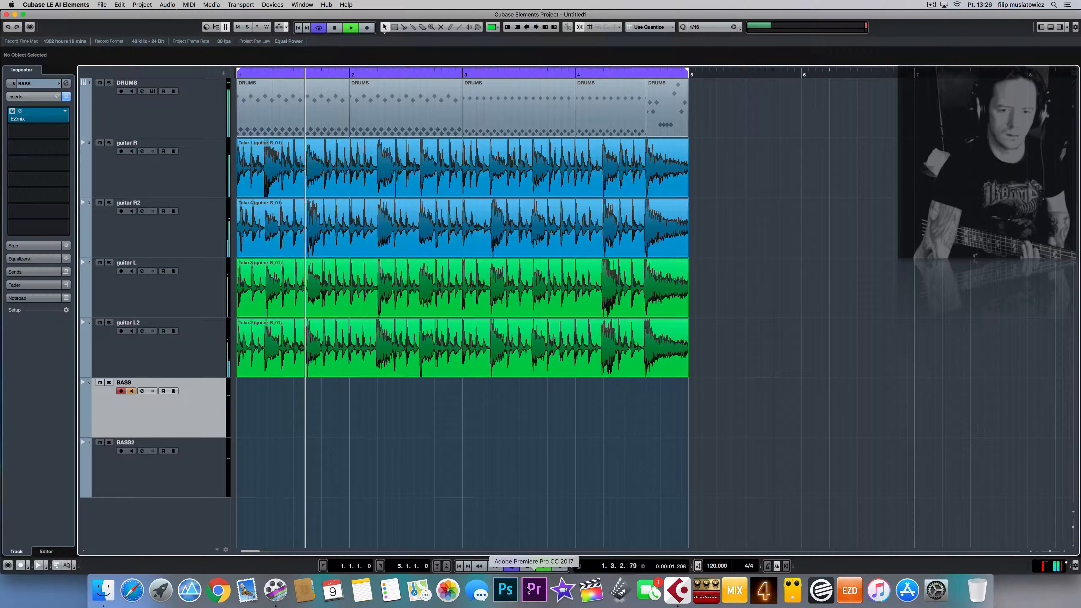
{"action": "left_click", "coordinate": [530, 567]}
{"action": "left_click", "coordinate": [530, 568]}
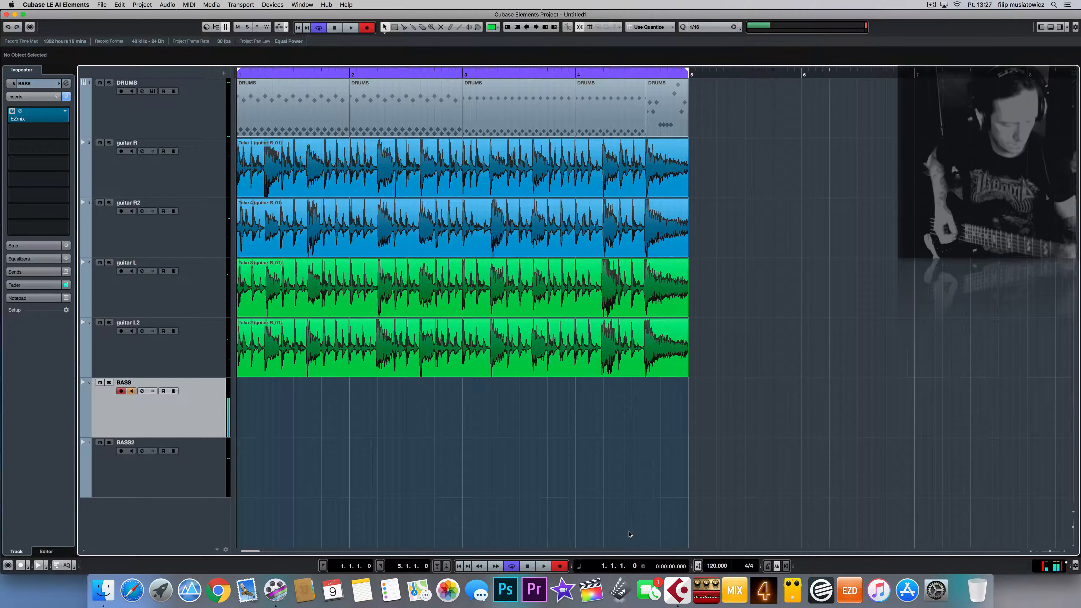
{"action": "key", "text": "KP_Multiply"}
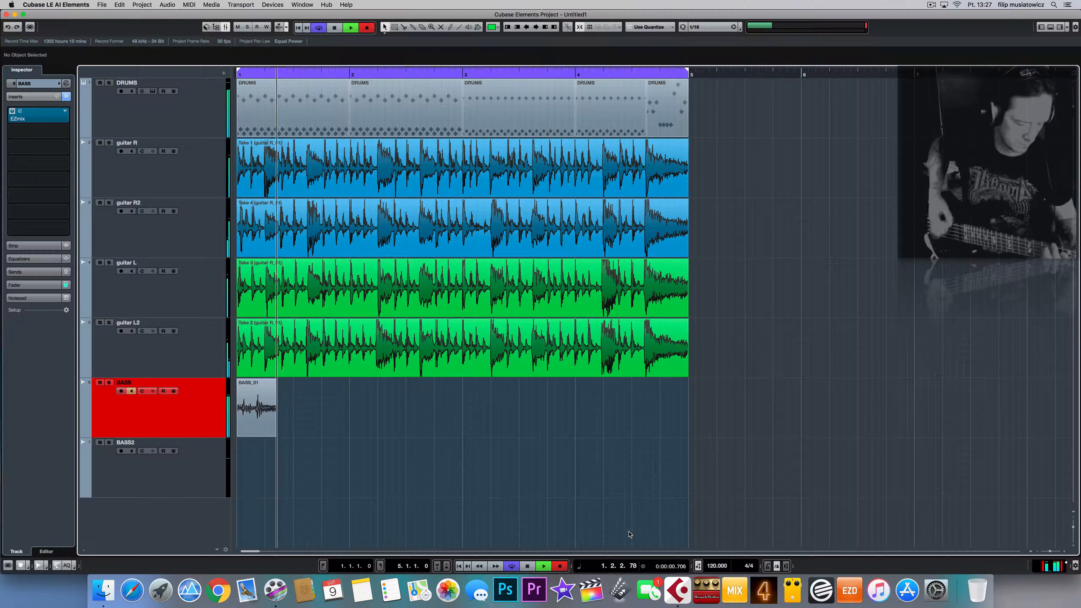
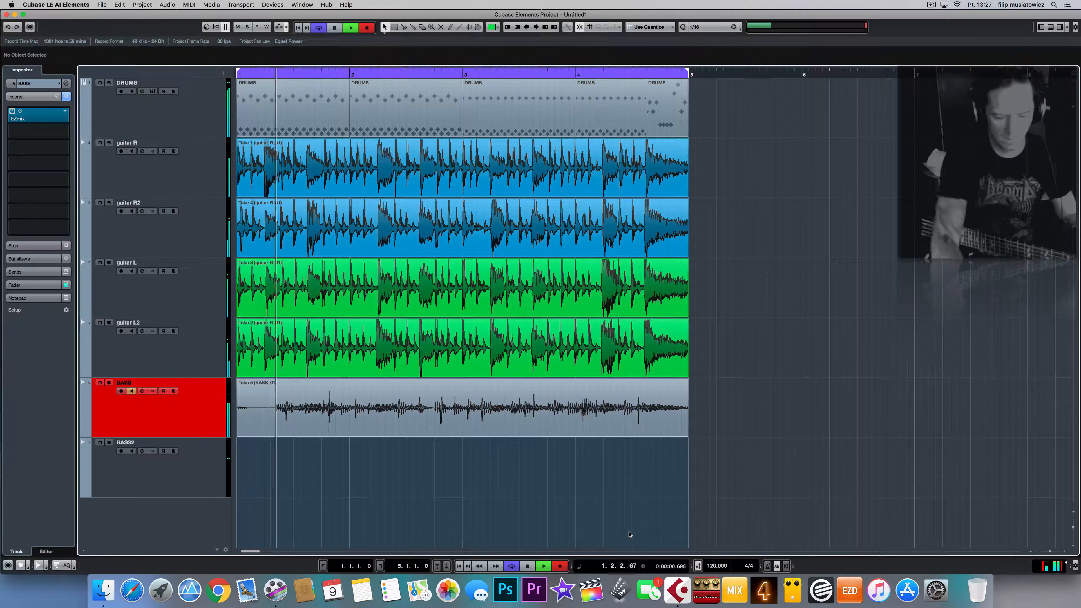
Step: Stop the bass recording, move Take 4 down onto BASS2, and select Take 3 on BASS
{"action": "key", "text": "space"}
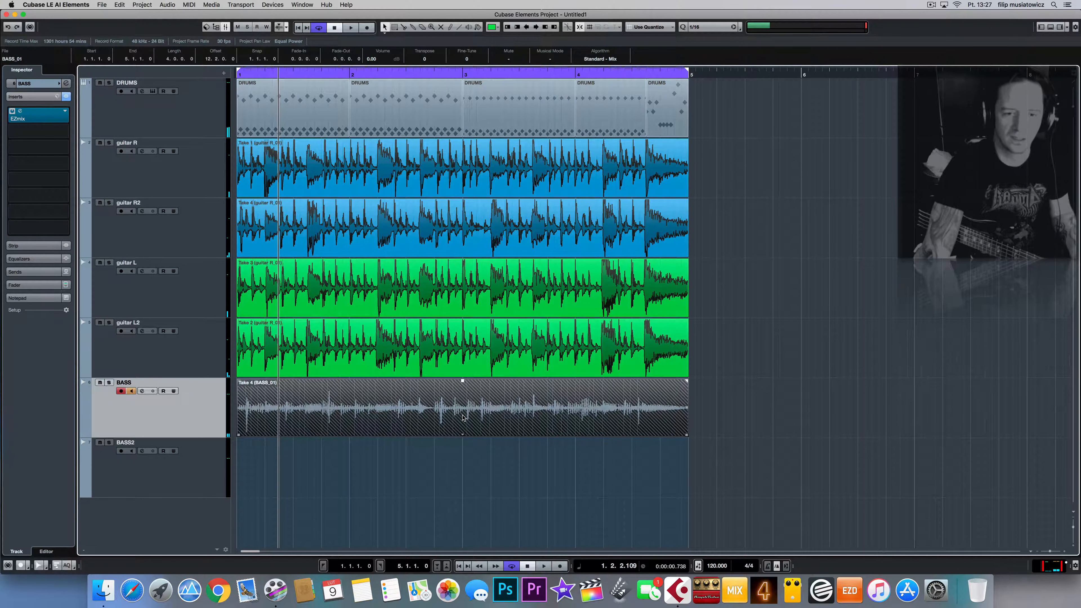
{"action": "left_click_drag", "start_coordinate": [463, 417], "coordinate": [465, 459]}
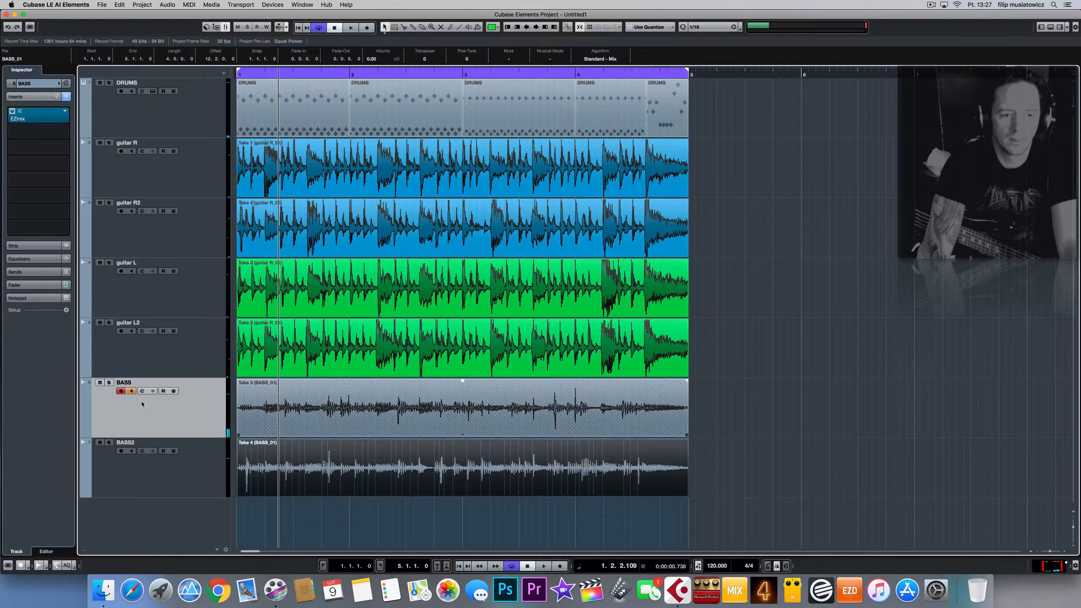
{"action": "left_click", "coordinate": [421, 417]}
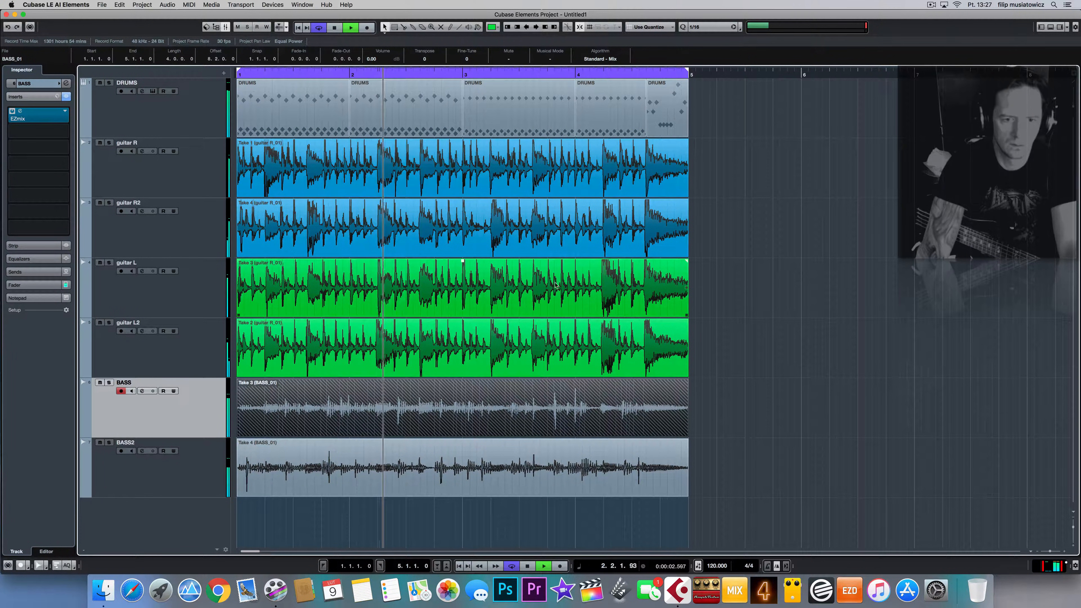
Step: Solo the BASS2 track and audition it from around bar 4
{"action": "key", "text": "Up"}
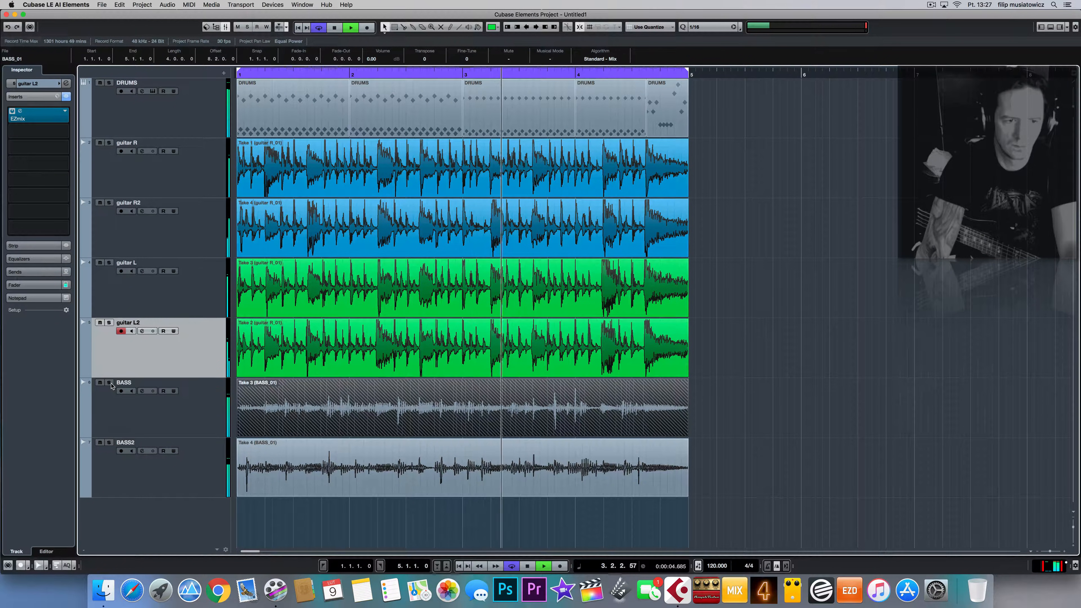
{"action": "left_click", "coordinate": [109, 442]}
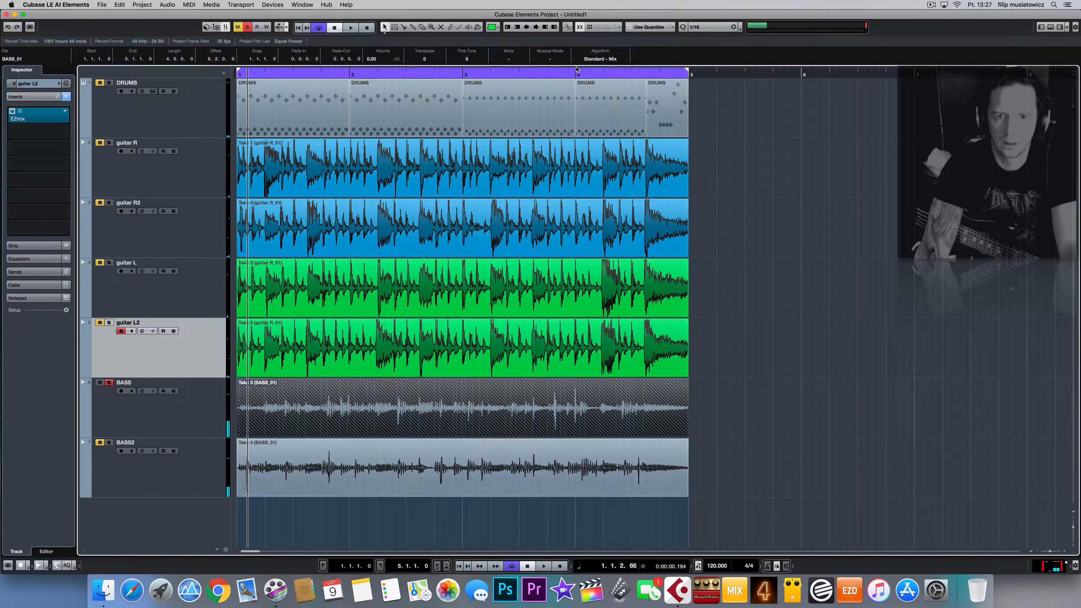
{"action": "double_click", "coordinate": [573, 80]}
{"action": "left_click", "coordinate": [575, 477]}
{"action": "key", "text": "space"}
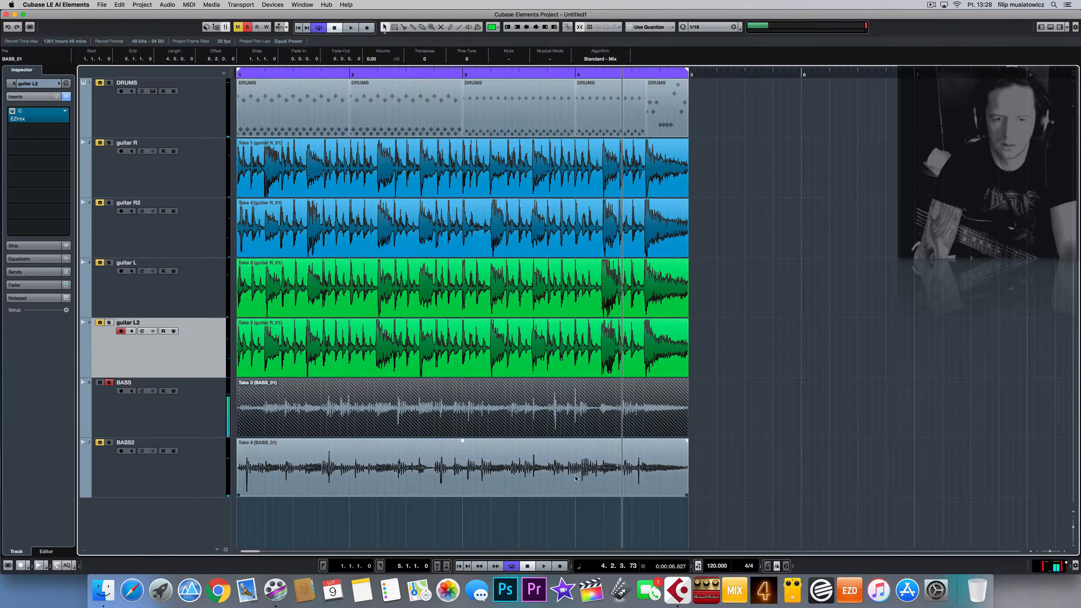
Step: Delete Take 3 so Take 2 shows on BASS, then play the bass takes again
{"action": "key", "text": "Delete"}
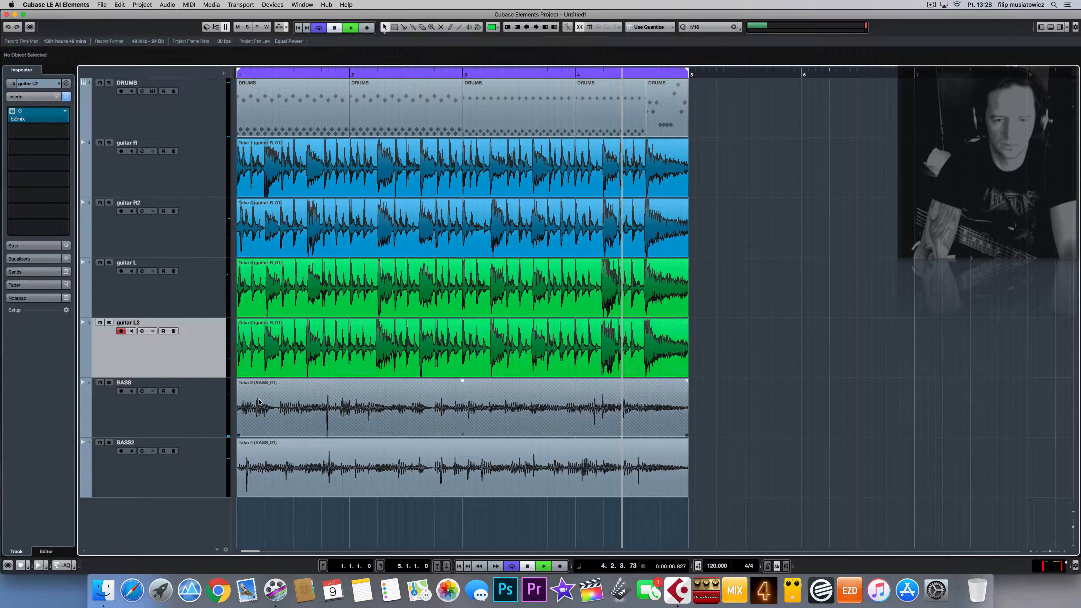
{"action": "key", "text": "space"}
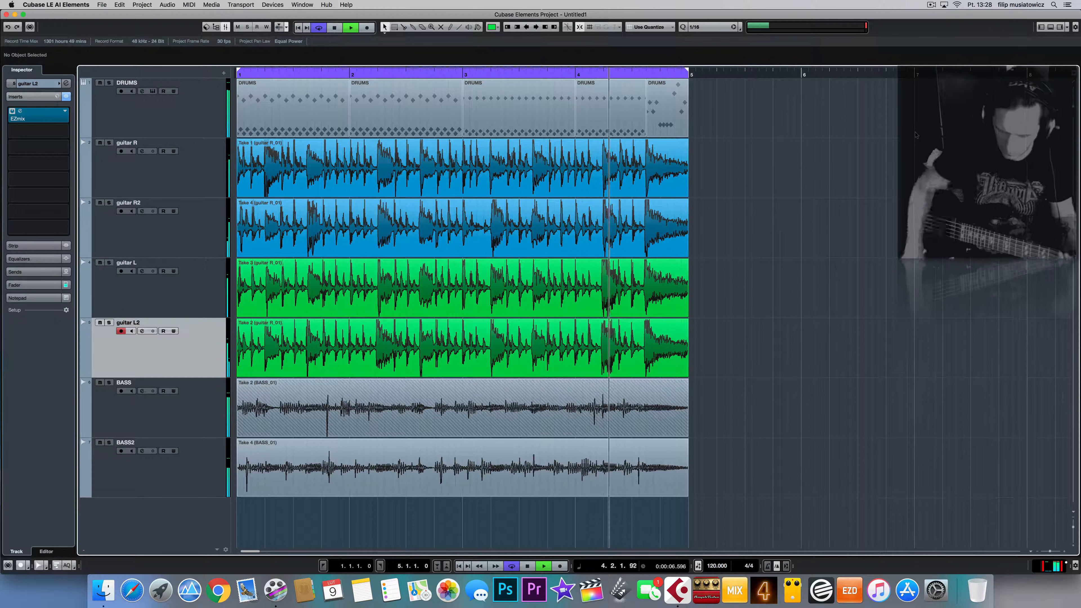
{"action": "key", "text": "space"}
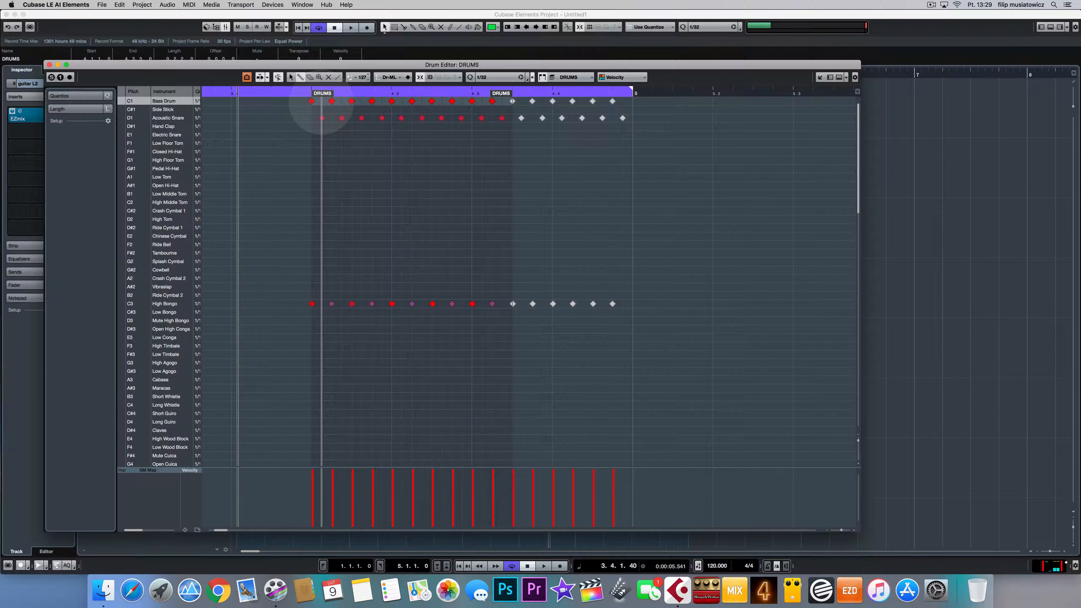
Step: Paint a 1/32 Bass Drum roll on C1 in the DRUMS part
{"action": "left_click", "coordinate": [321, 101]}
{"action": "left_click", "coordinate": [341, 100]}
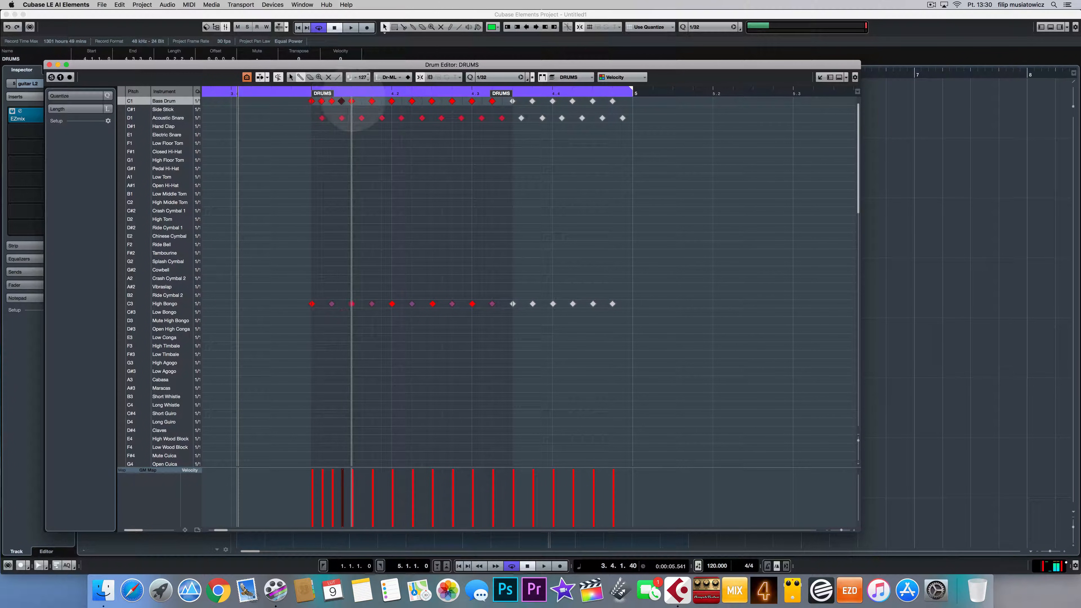
{"action": "left_click_drag", "start_coordinate": [351, 101], "coordinate": [521, 103]}
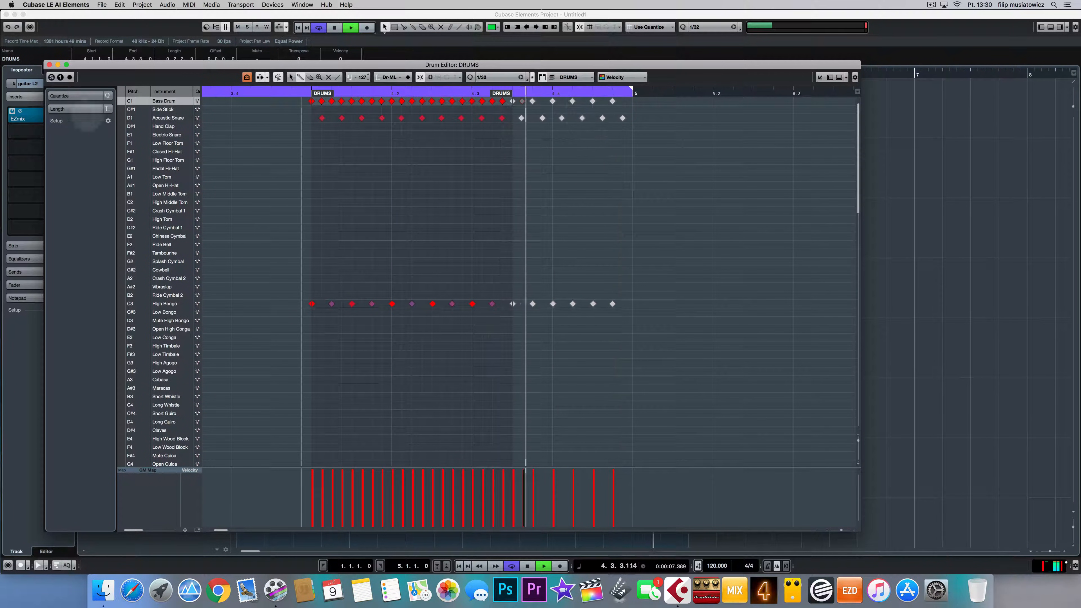
Step: Close the Drum Editor and select the BASS and BASS2 events together
{"action": "left_click", "coordinate": [49, 64]}
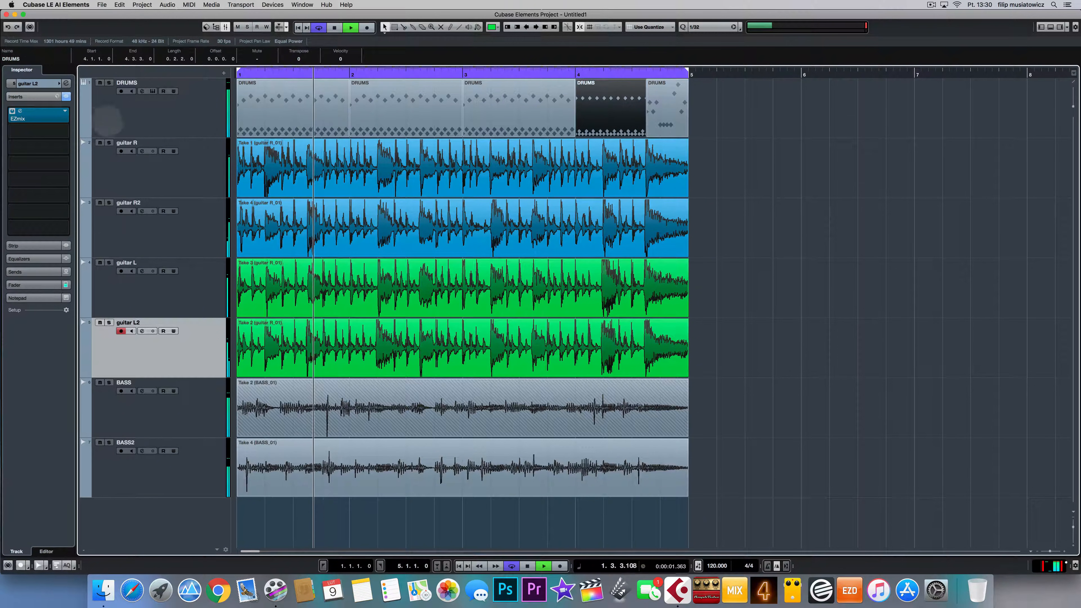
{"action": "left_click", "coordinate": [766, 134]}
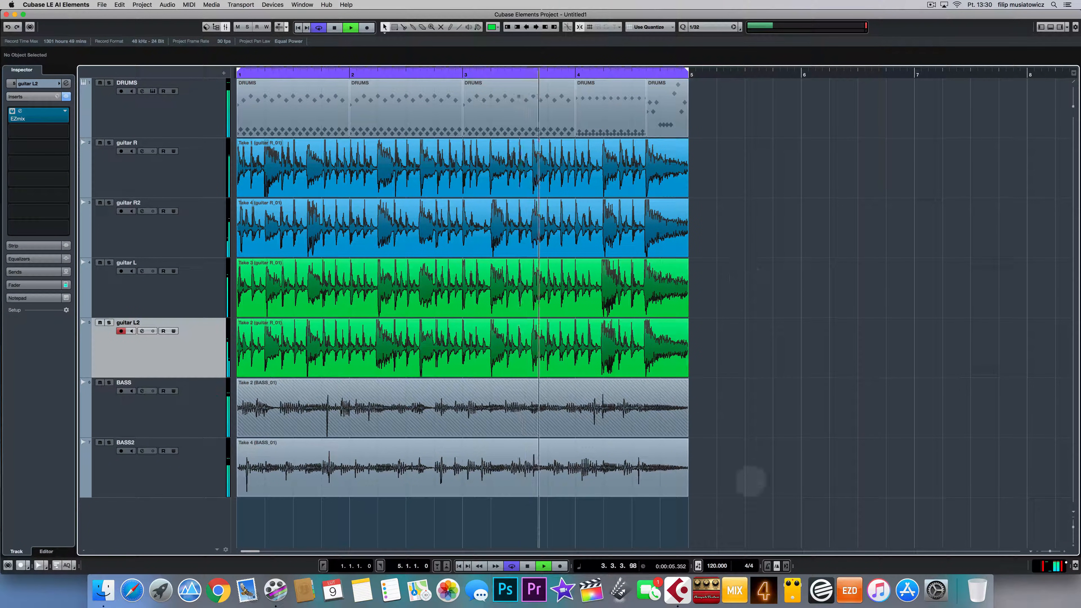
{"action": "left_click_drag", "start_coordinate": [717, 402], "coordinate": [434, 531]}
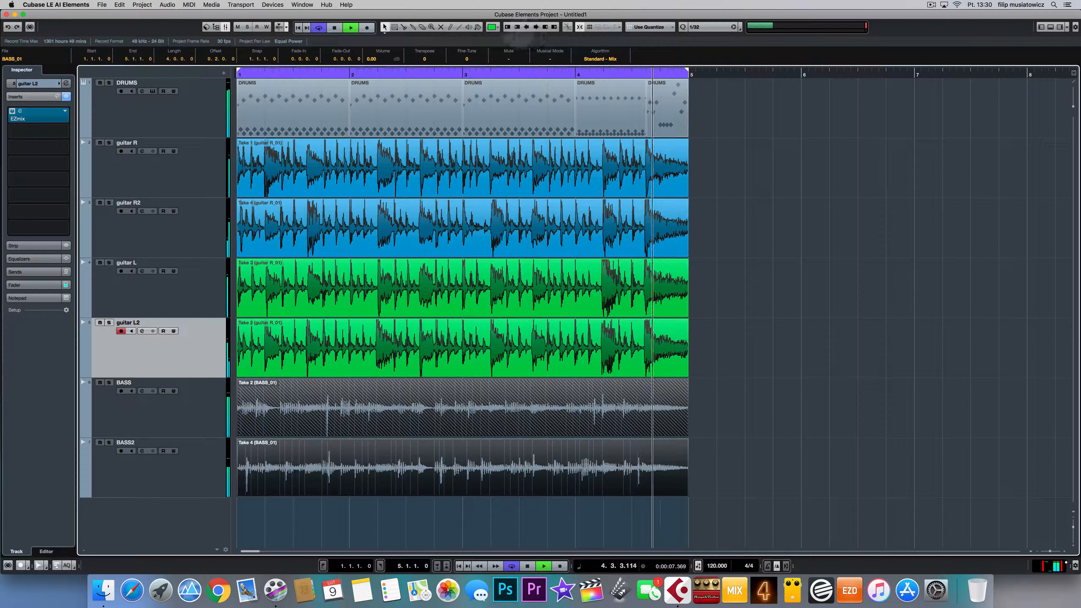
{"action": "left_click", "coordinate": [496, 26]}
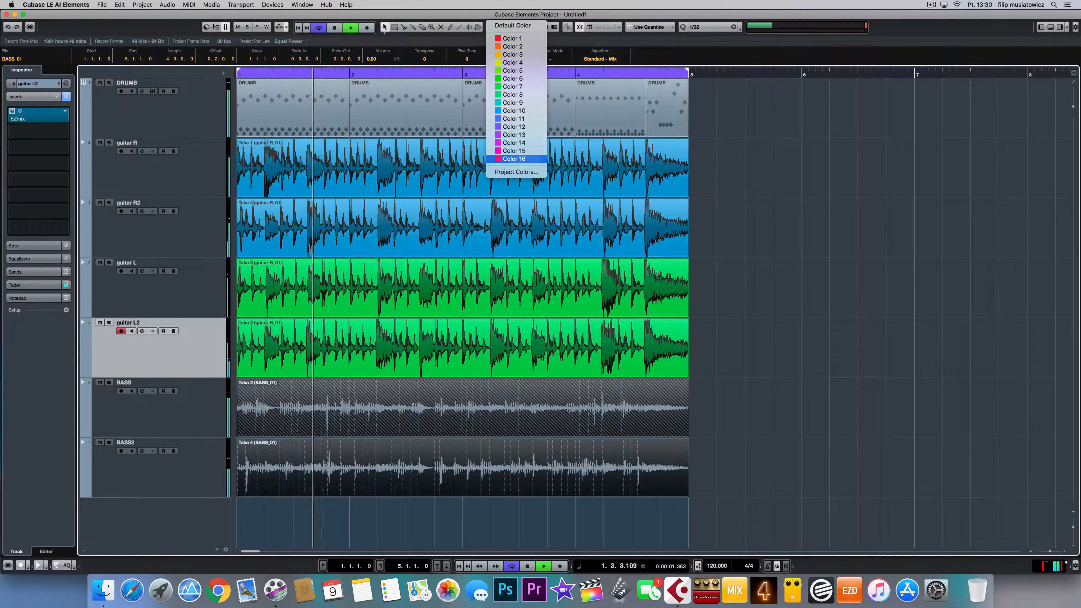
Step: Colour both bass events pink with Color 16, then select the DRUMS track
{"action": "left_click", "coordinate": [514, 158]}
{"action": "left_click", "coordinate": [849, 370]}
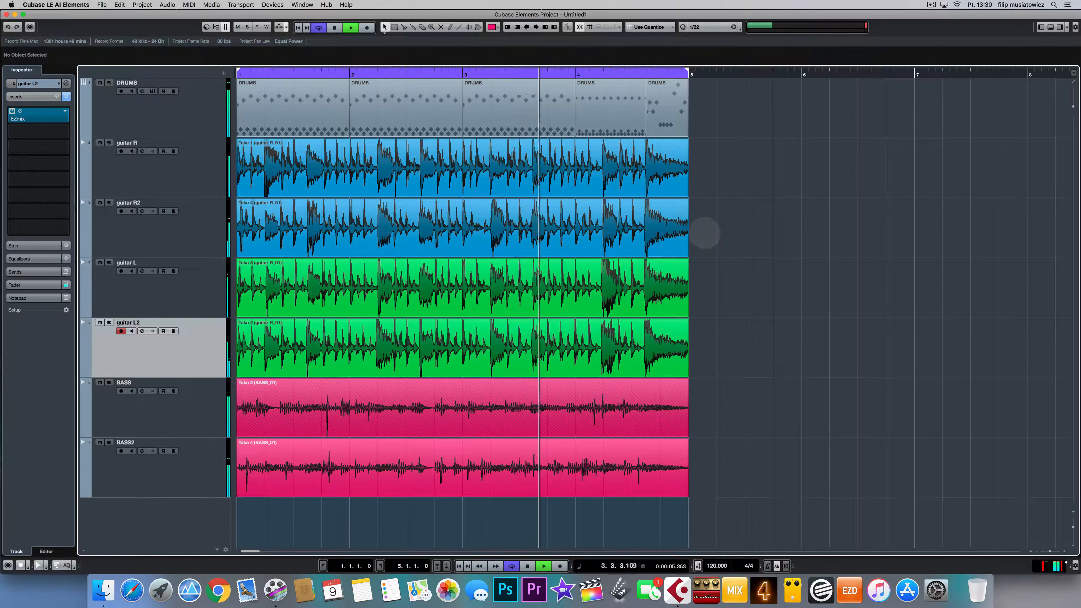
{"action": "left_click", "coordinate": [156, 114]}
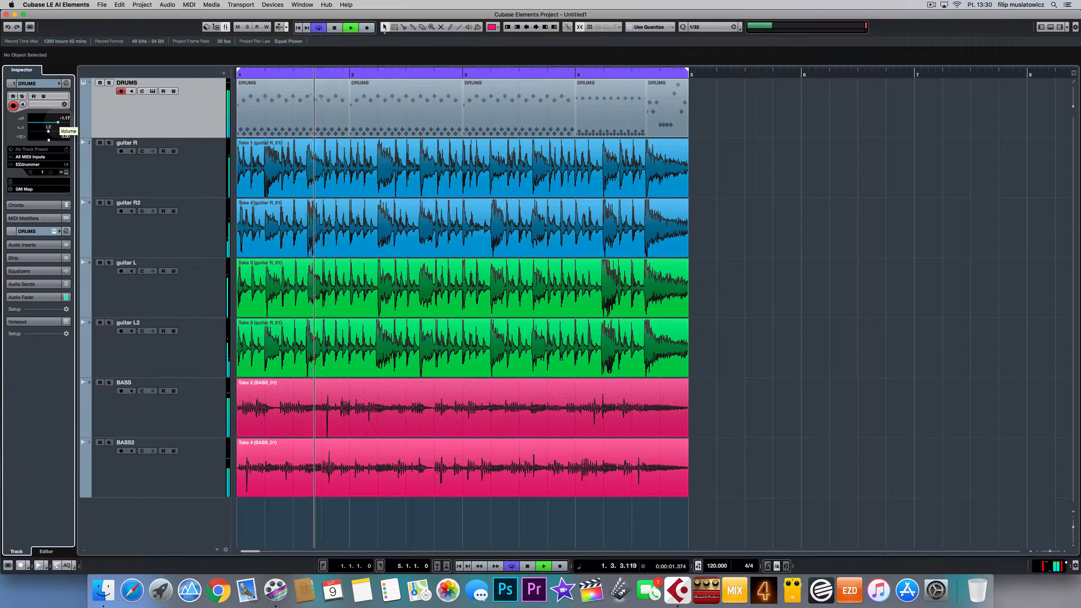
Step: Reset the DRUMS volume to 0.00 and briefly check the MixConsole
{"action": "left_click", "coordinate": [59, 123]}
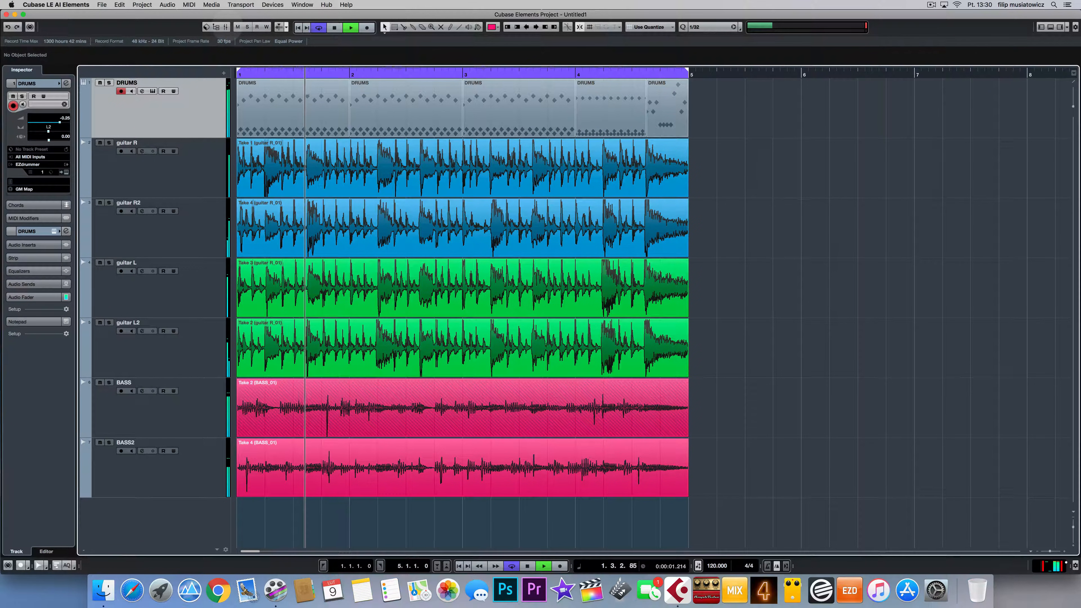
{"action": "left_click", "coordinate": [226, 27]}
{"action": "left_click", "coordinate": [226, 27]}
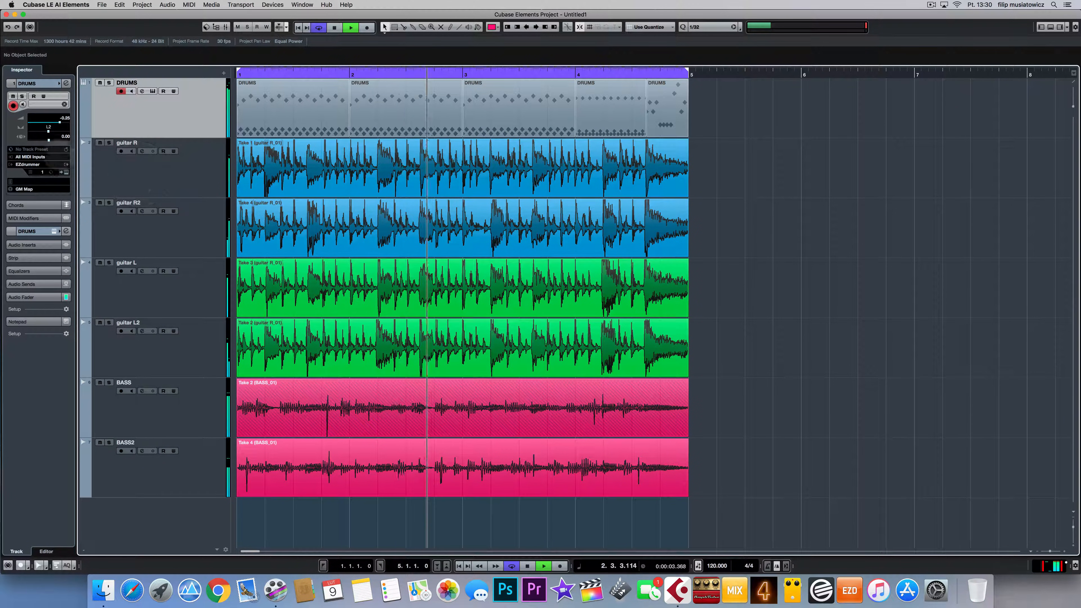
Step: Raise the EZdrummer snare volume to about 2.0 dB and close the instrument
{"action": "left_click", "coordinate": [54, 231]}
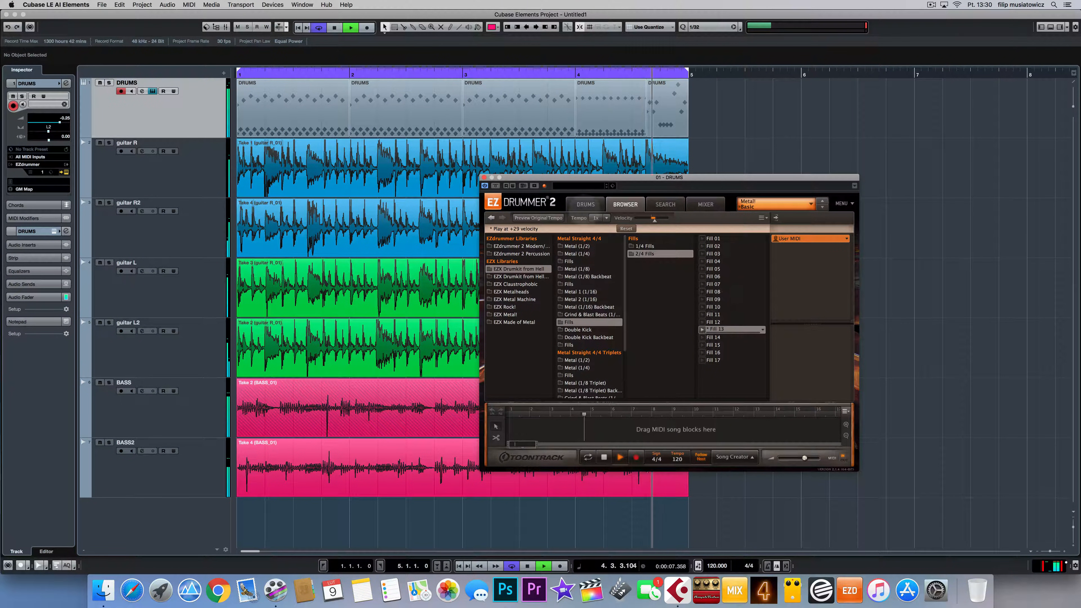
{"action": "left_click", "coordinate": [586, 205]}
{"action": "left_click", "coordinate": [657, 341]}
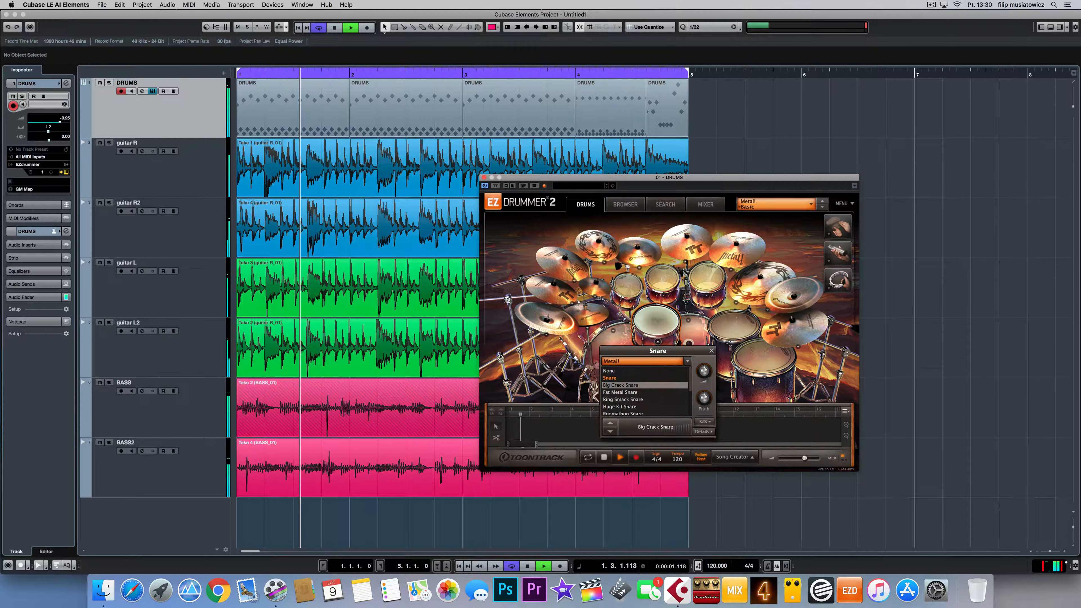
{"action": "left_click_drag", "start_coordinate": [704, 370], "coordinate": [701, 367]}
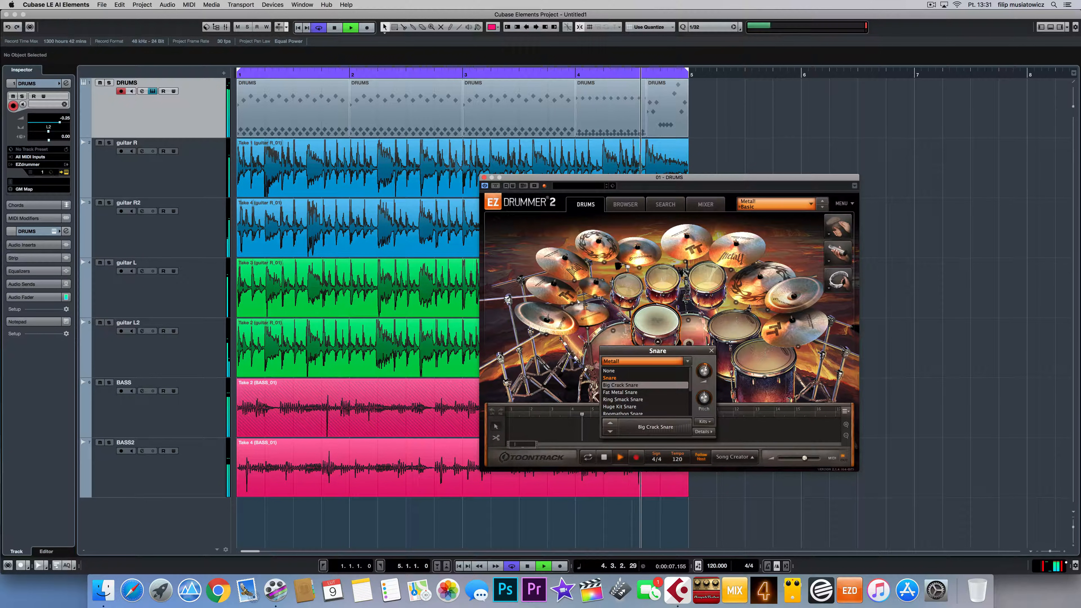
{"action": "left_click", "coordinate": [484, 178]}
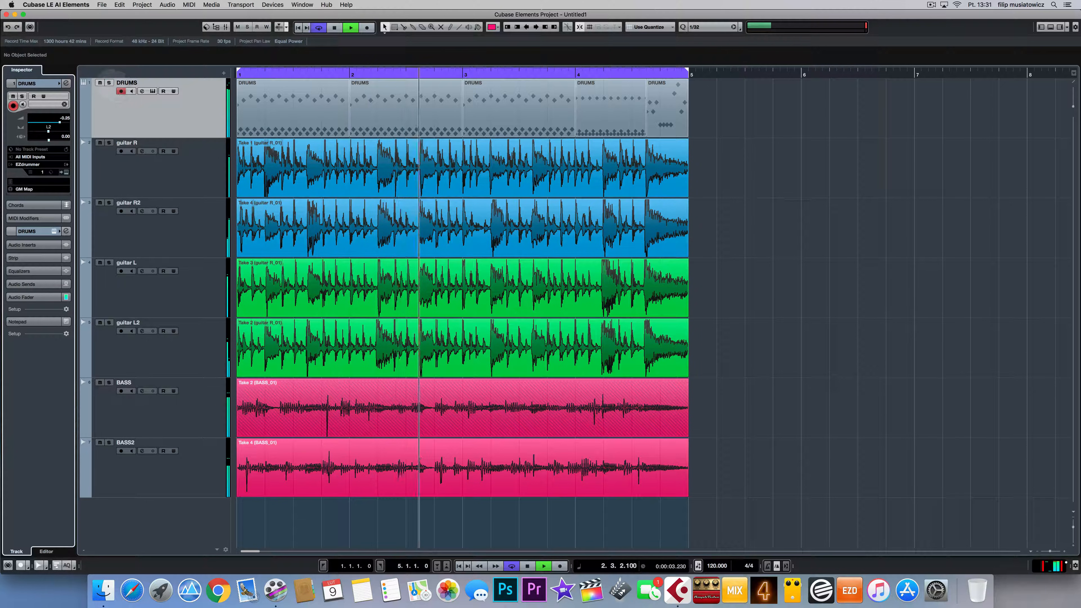
Step: Audition DRUMS solo, recolour the bass takes yellow-green with Color 12, and close the project
{"action": "left_click", "coordinate": [109, 83]}
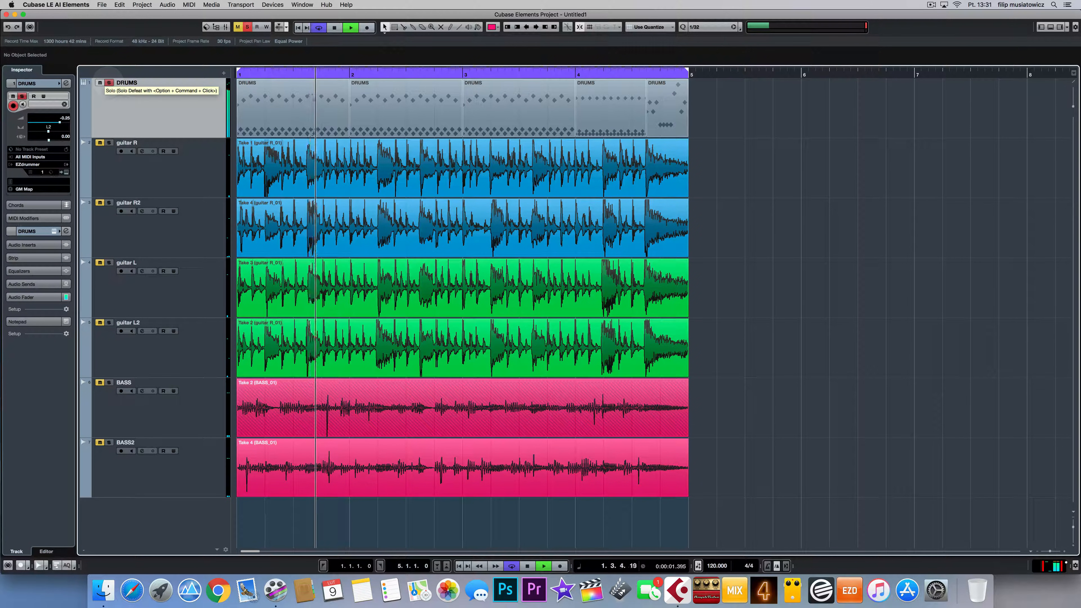
{"action": "left_click", "coordinate": [109, 82]}
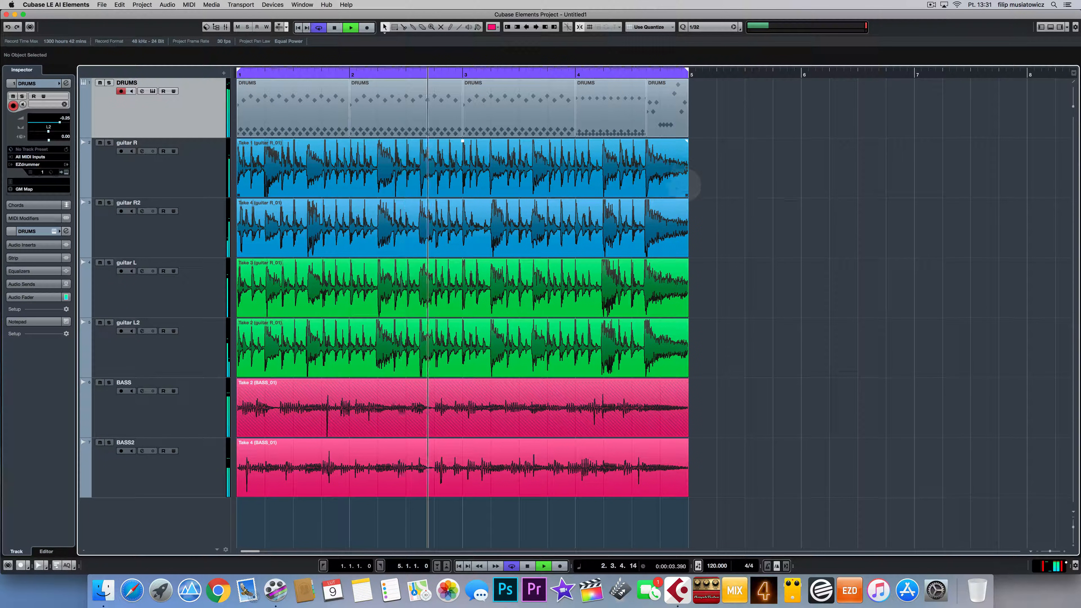
{"action": "left_click", "coordinate": [600, 466]}
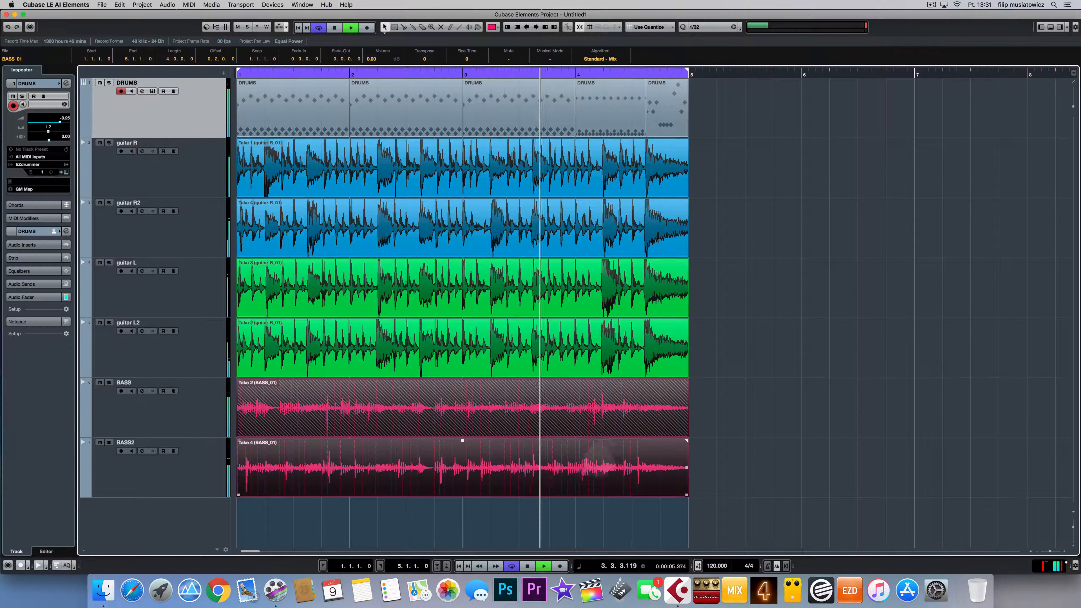
{"action": "left_click", "coordinate": [494, 27]}
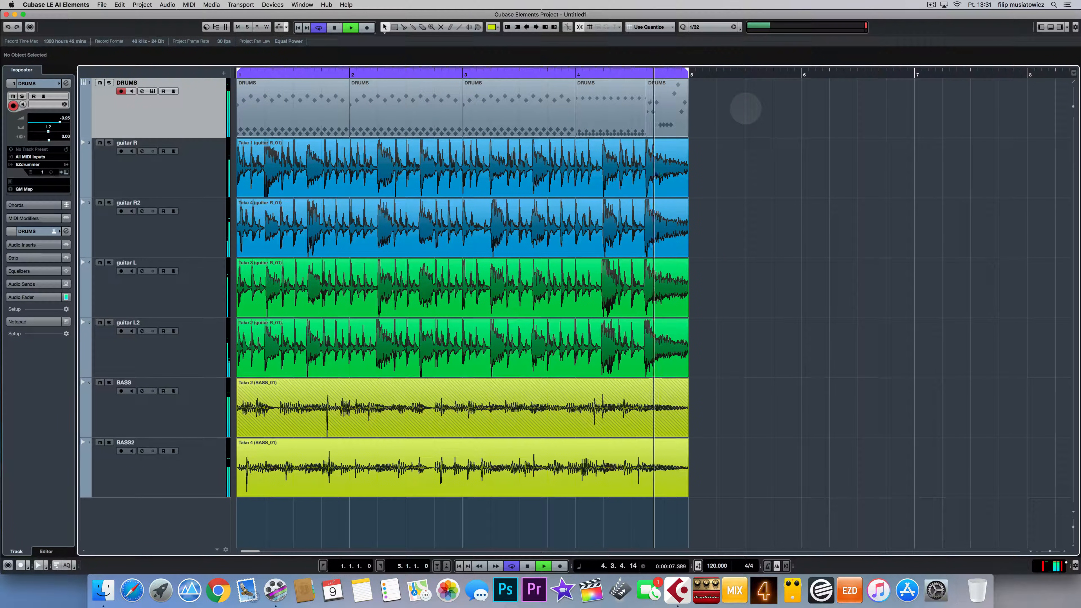
{"action": "key", "text": "space"}
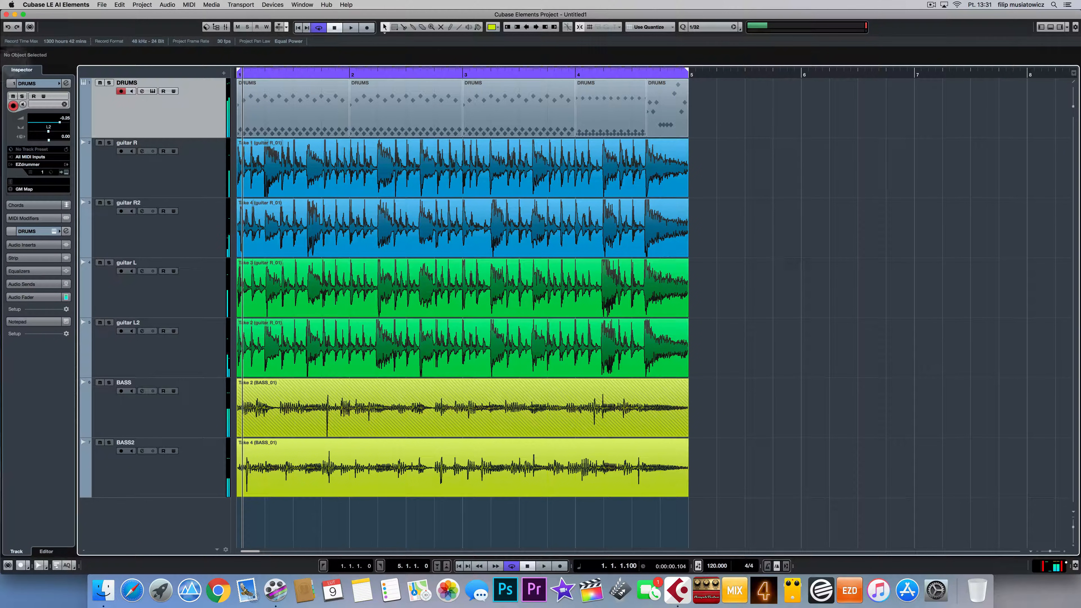
{"action": "key", "text": "super+w"}
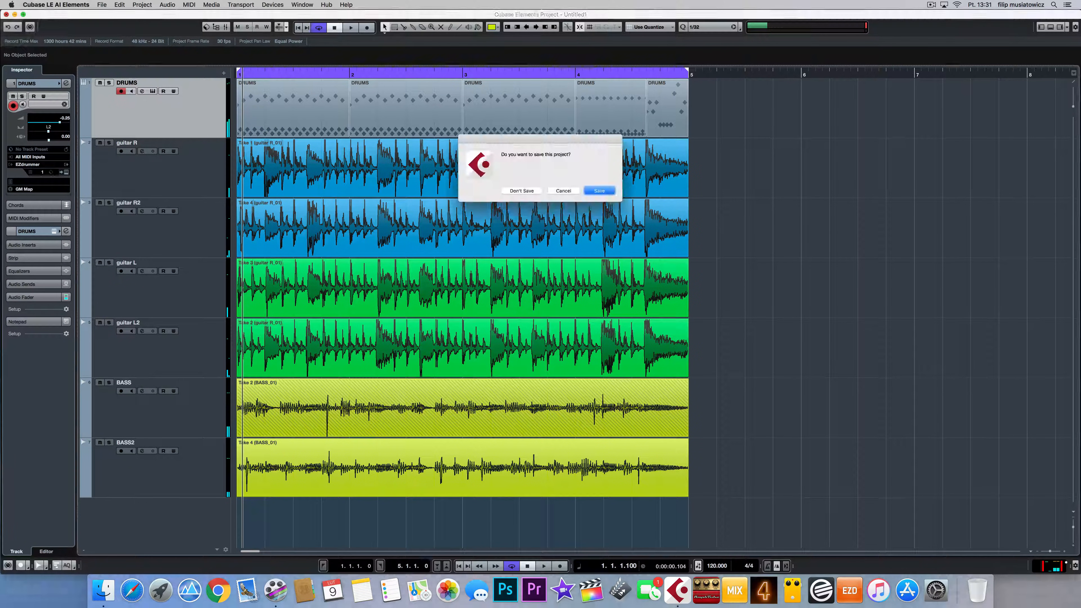